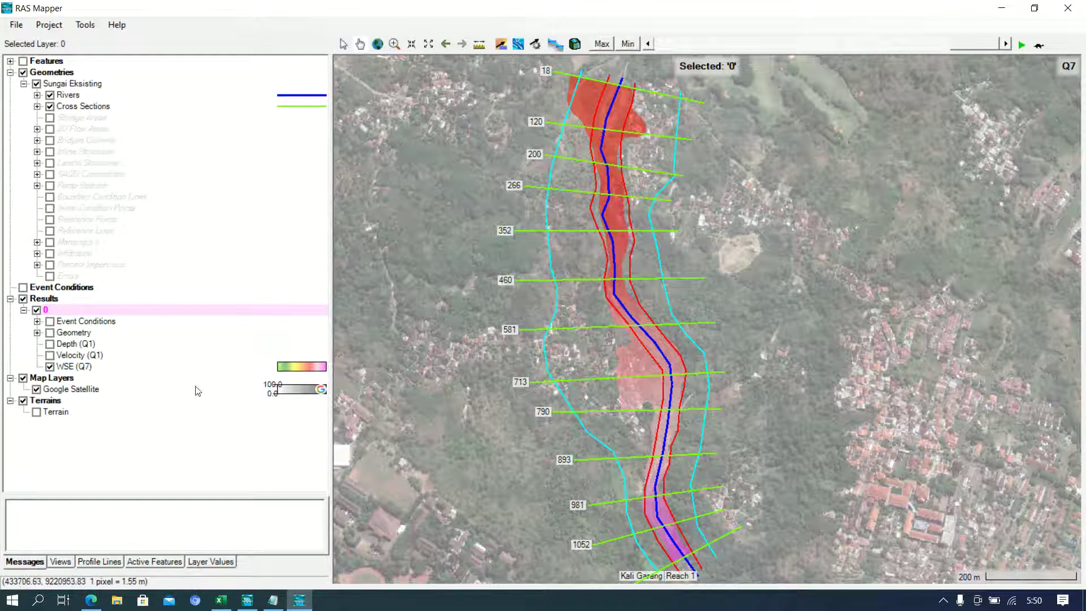
- Display only the Velocity map of result 0, turning off Depth and WSE, and switch it to profile Q7
click(50, 344)
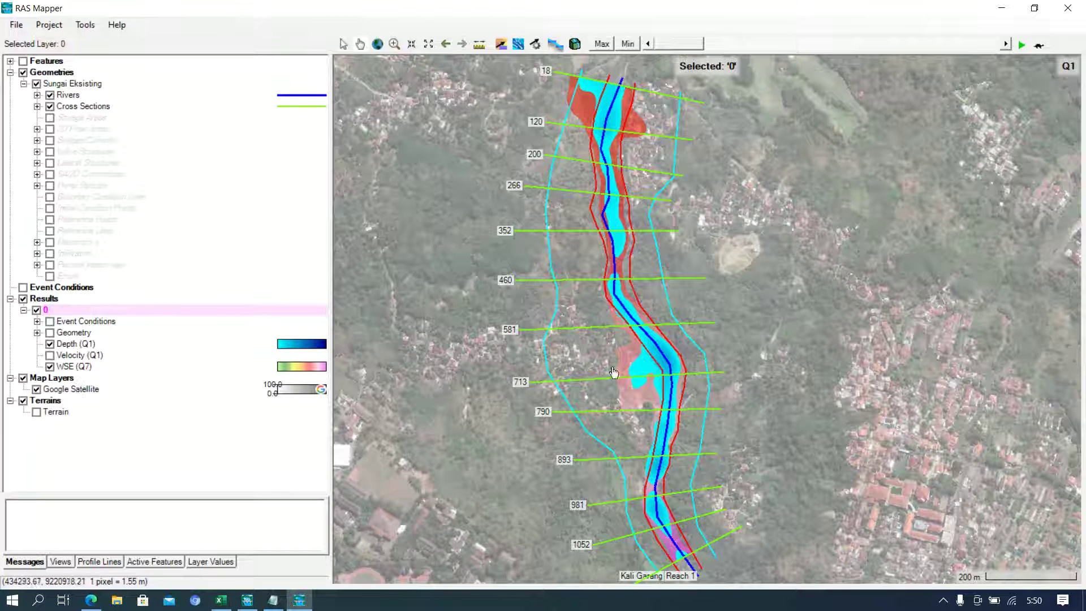
mouse_move(648, 378)
click(49, 355)
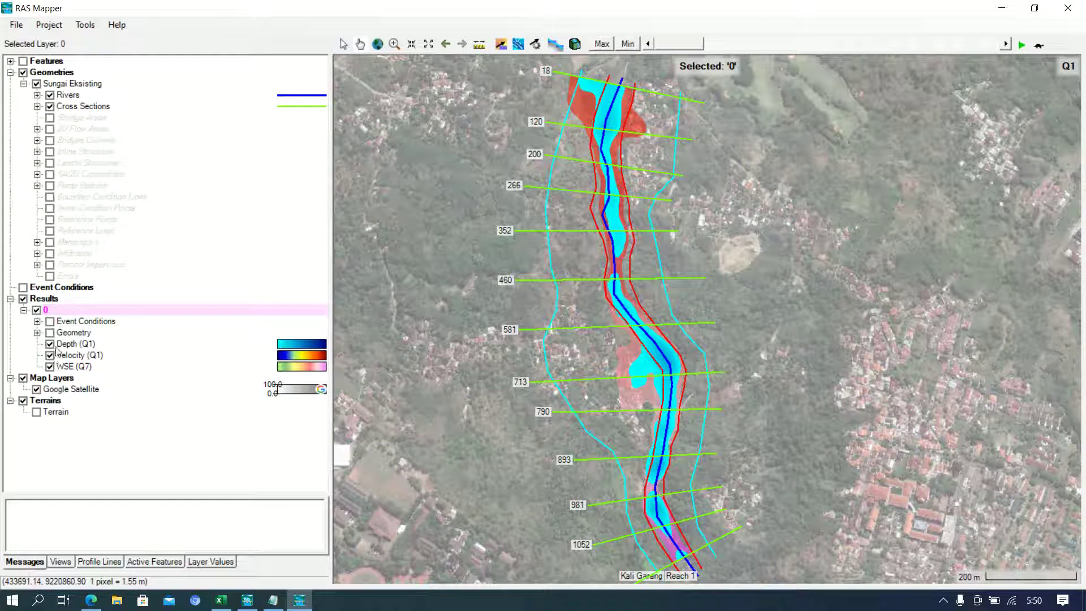
click(50, 344)
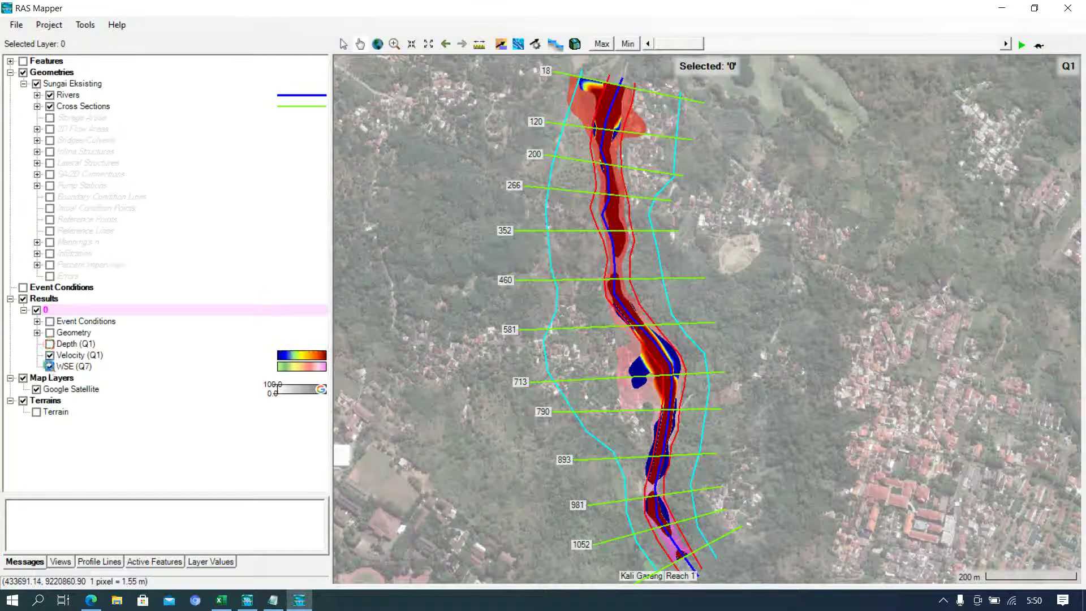
click(50, 366)
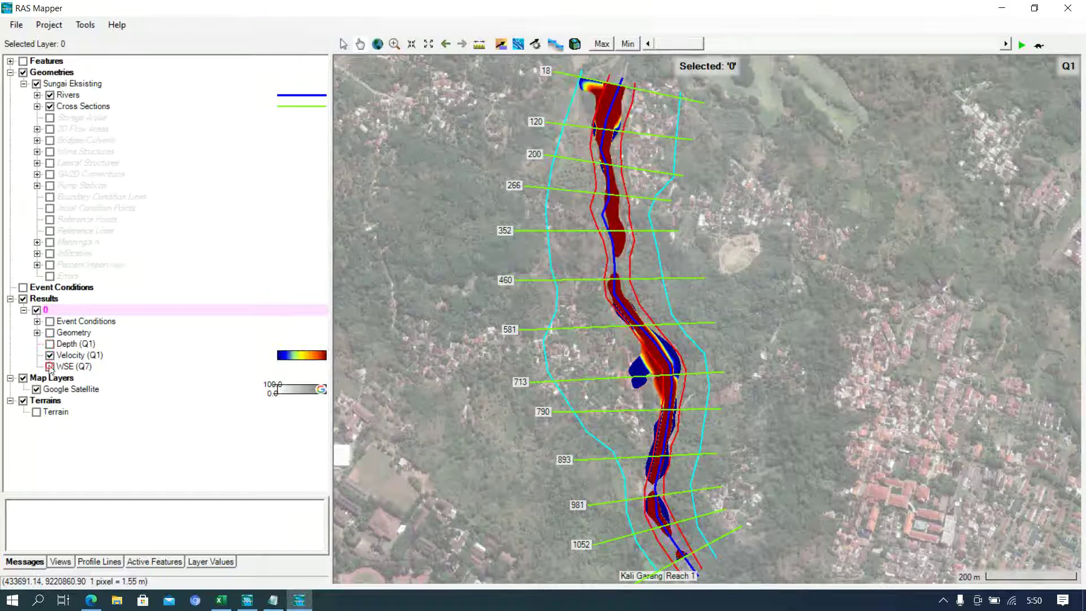
click(602, 44)
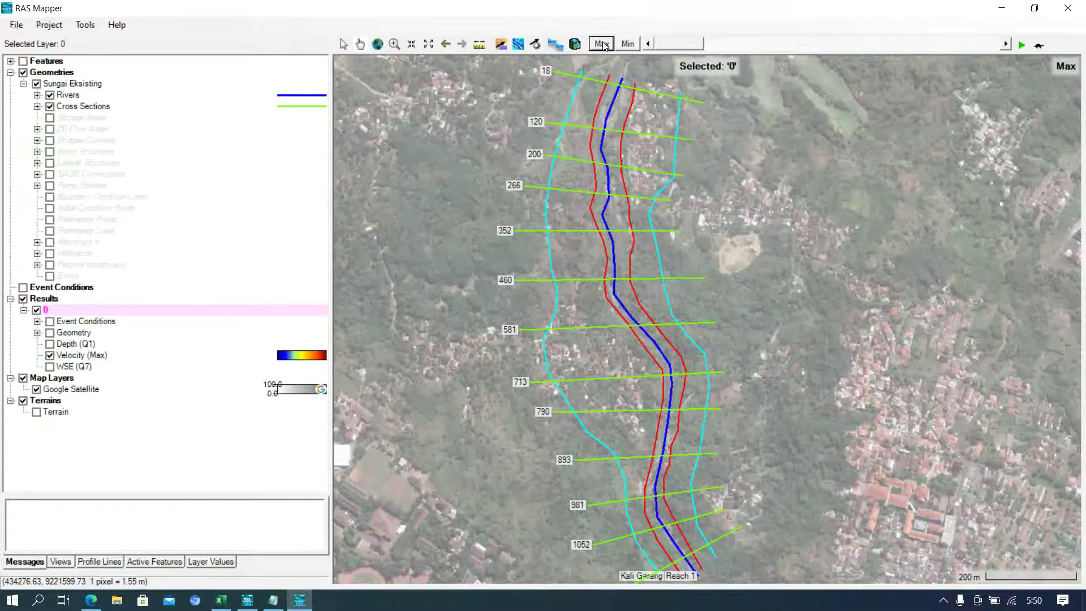
click(1007, 44)
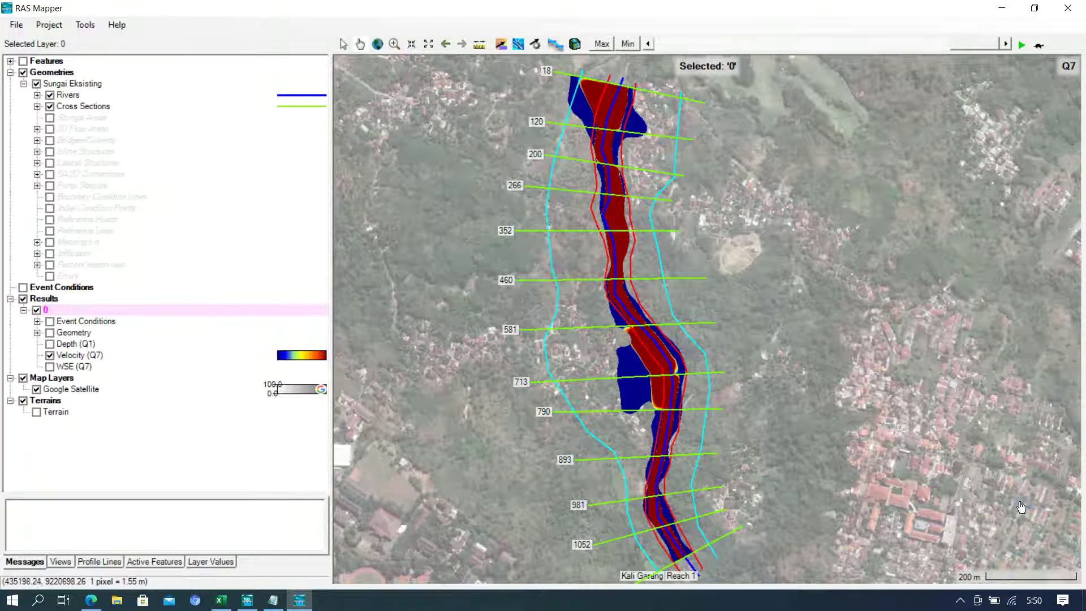
- Review the display properties and colour ramp of the Velocity layer
click(75, 357)
double_click(74, 357)
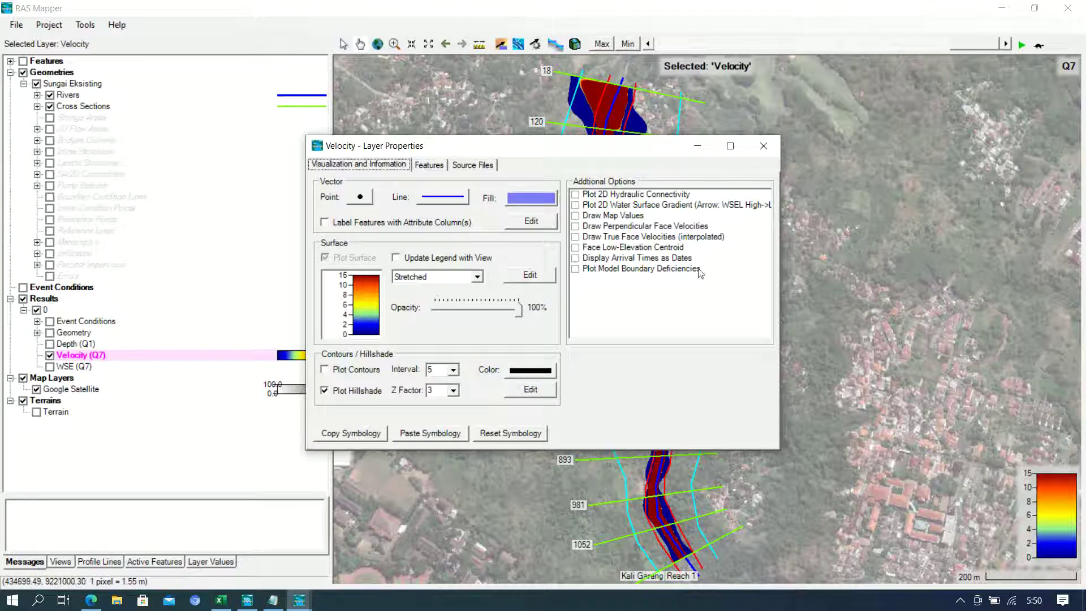
click(697, 146)
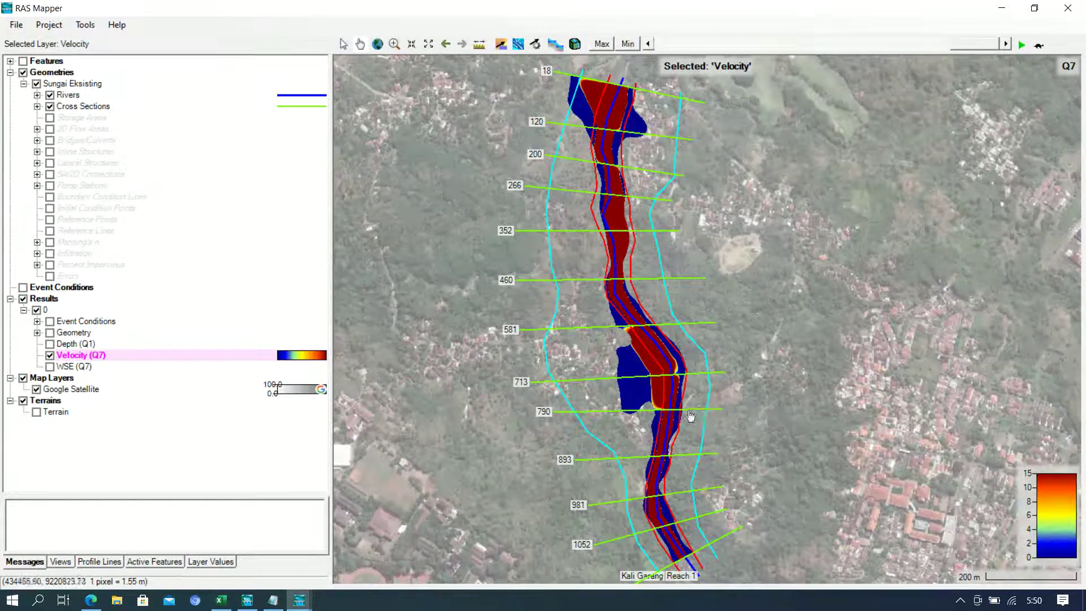
- Set the number of values in the Velocity layer's surface colour ramp to 10, regenerate the ramp values and apply them
scroll(670, 417, up, 4)
scroll(666, 416, up, 2)
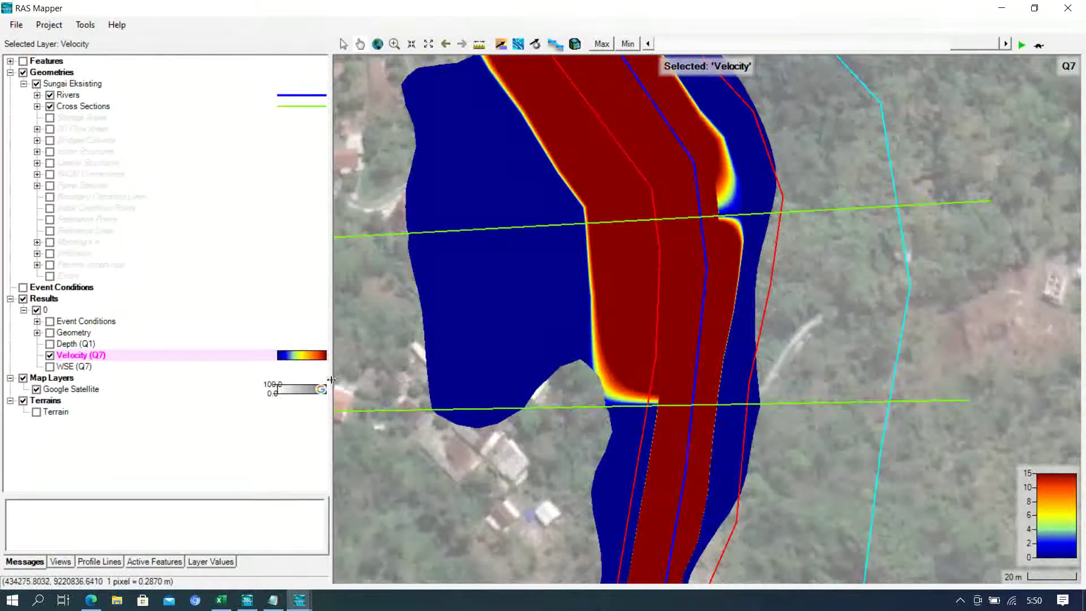
double_click(81, 356)
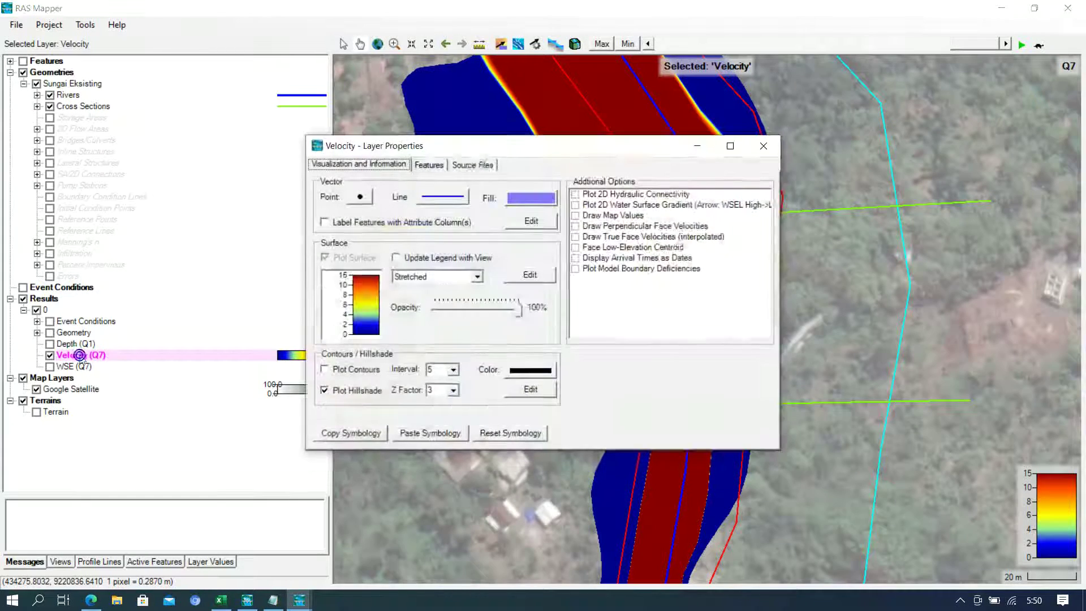
click(530, 276)
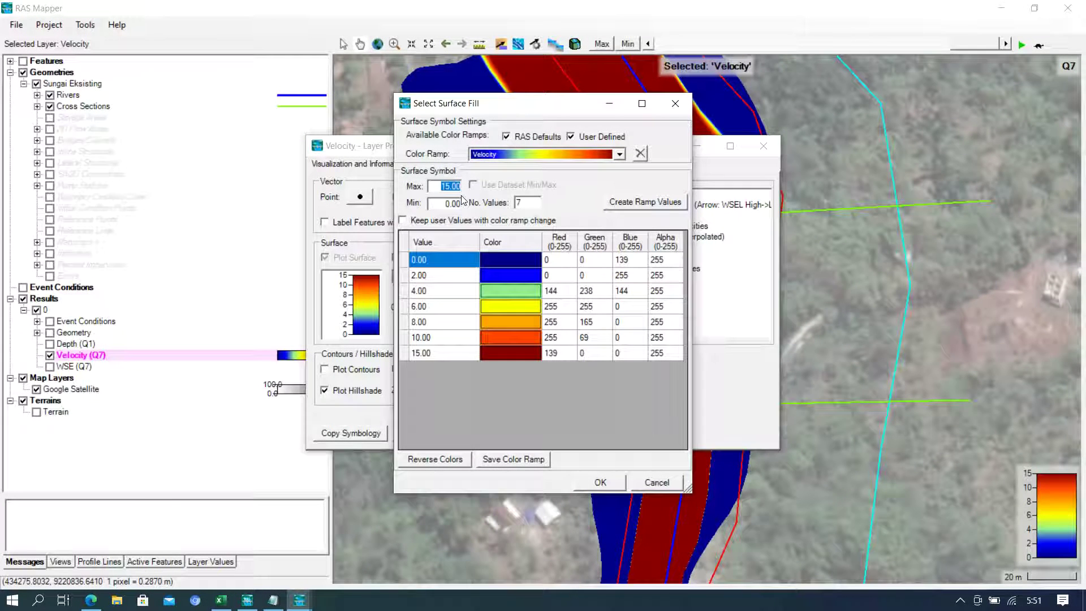
double_click(530, 204)
text(10)
click(638, 205)
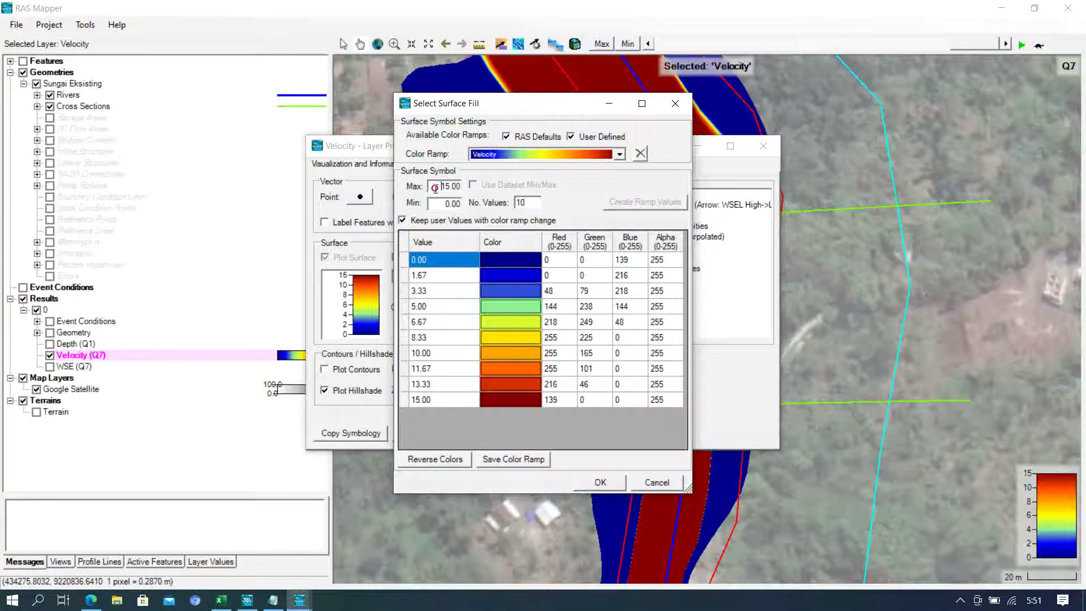
click(452, 403)
click(452, 401)
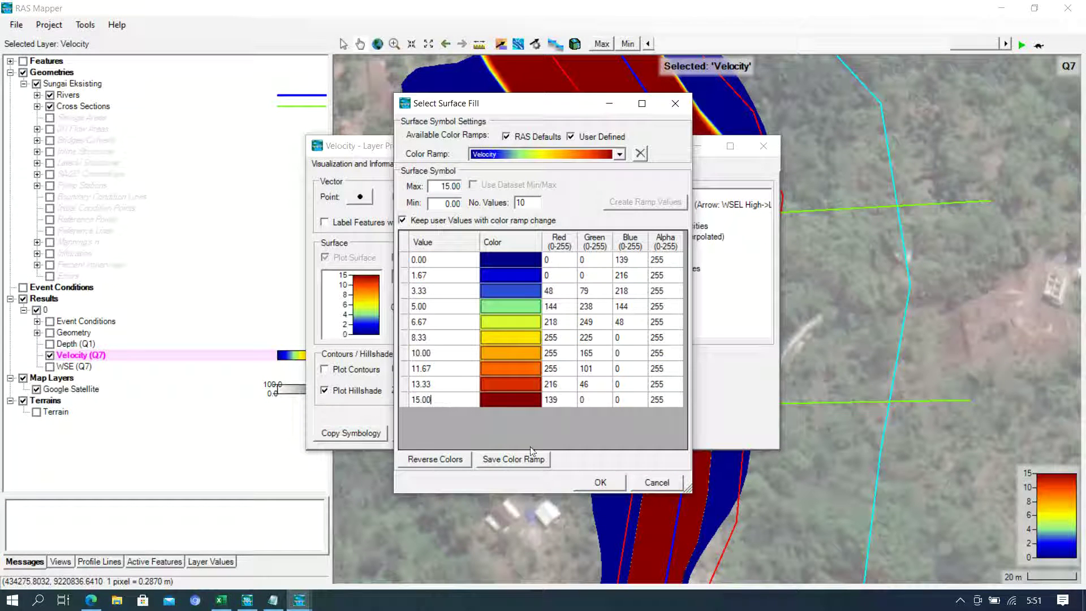
click(601, 483)
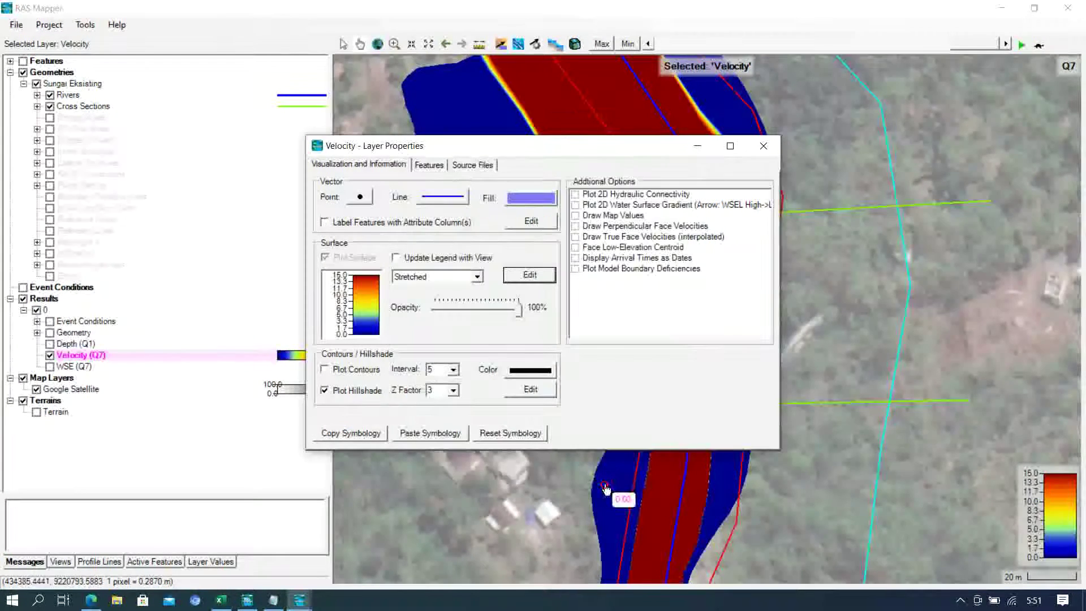
click(763, 147)
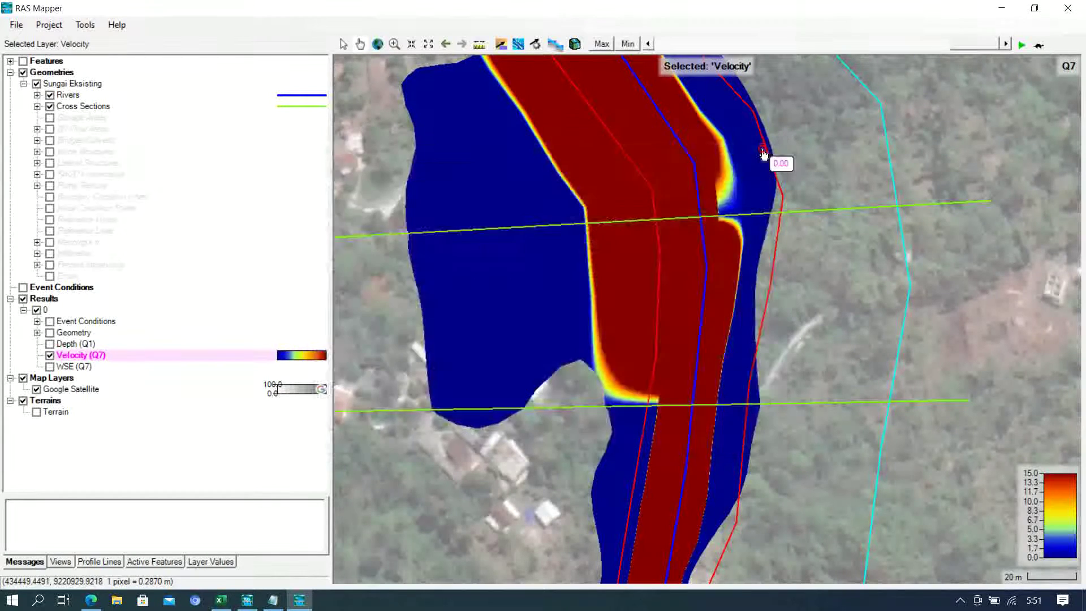
- Examine the Q7 velocity distribution along the river channel and floodplain, from cross section 893 up to cross section 18
drag(853, 356, 814, 320)
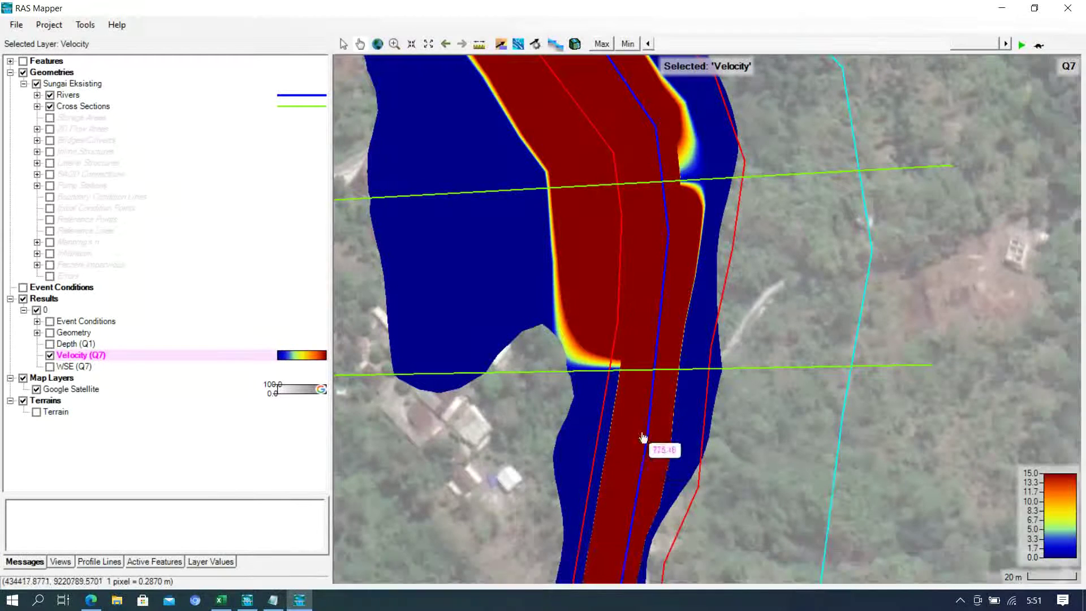
scroll(673, 441, down, 2)
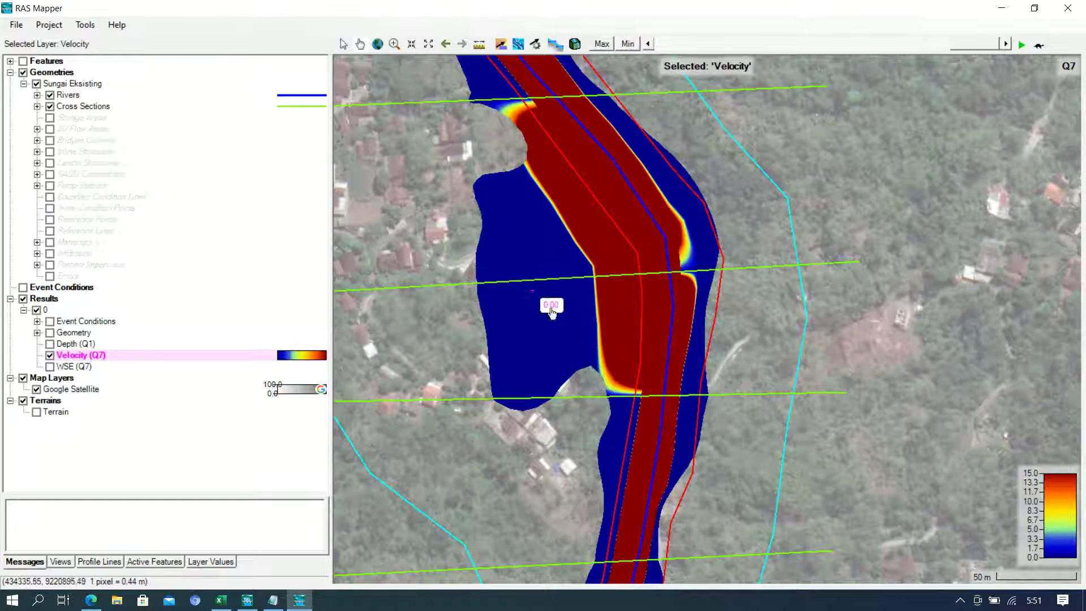
scroll(703, 509, down, 1)
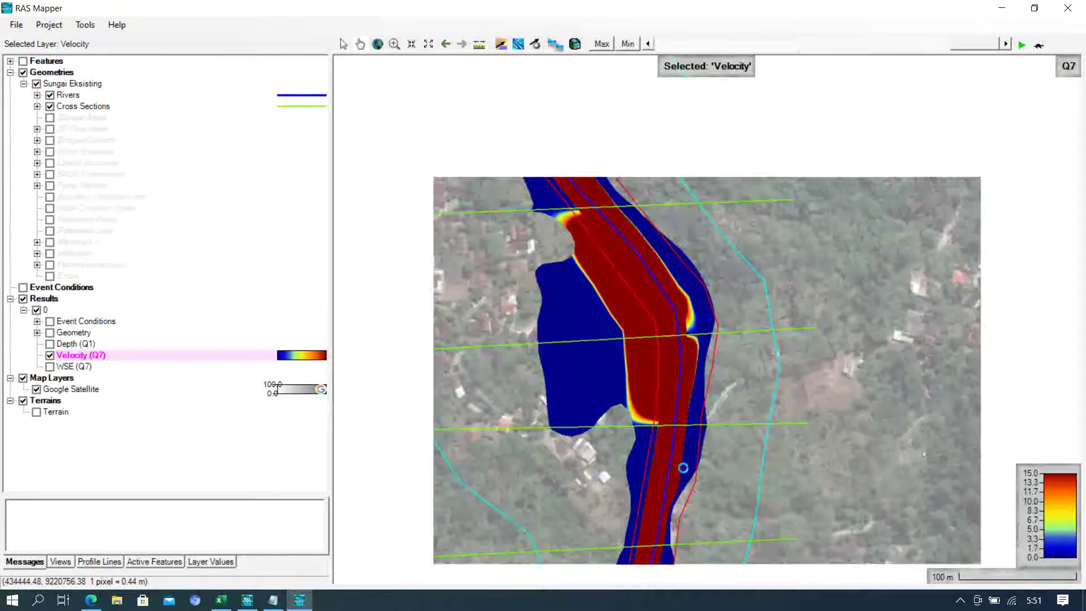
scroll(685, 474, down, 1)
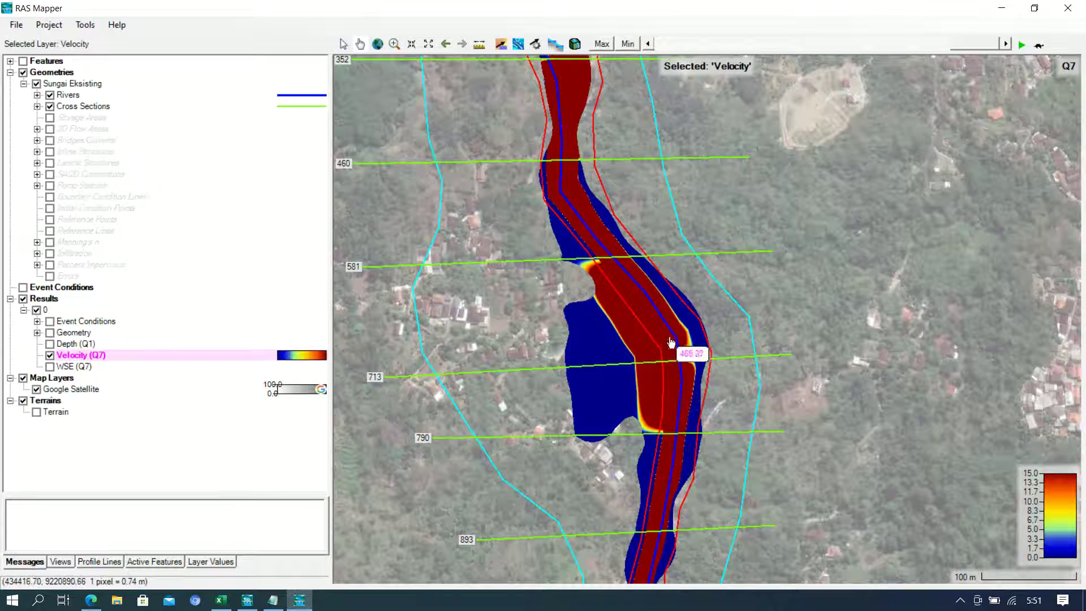
drag(724, 208, 803, 371)
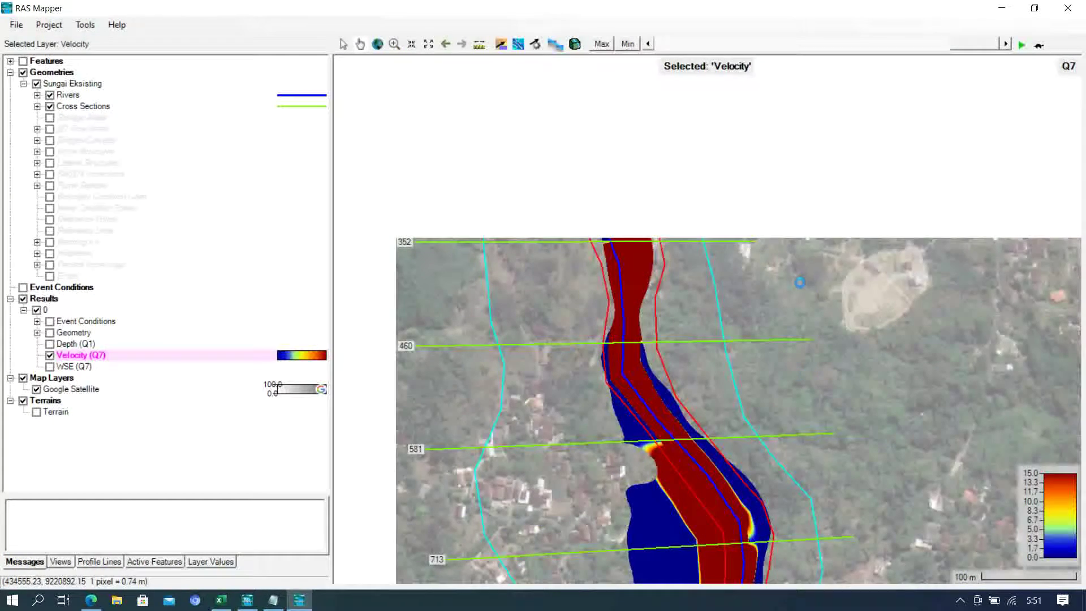
drag(637, 221, 653, 404)
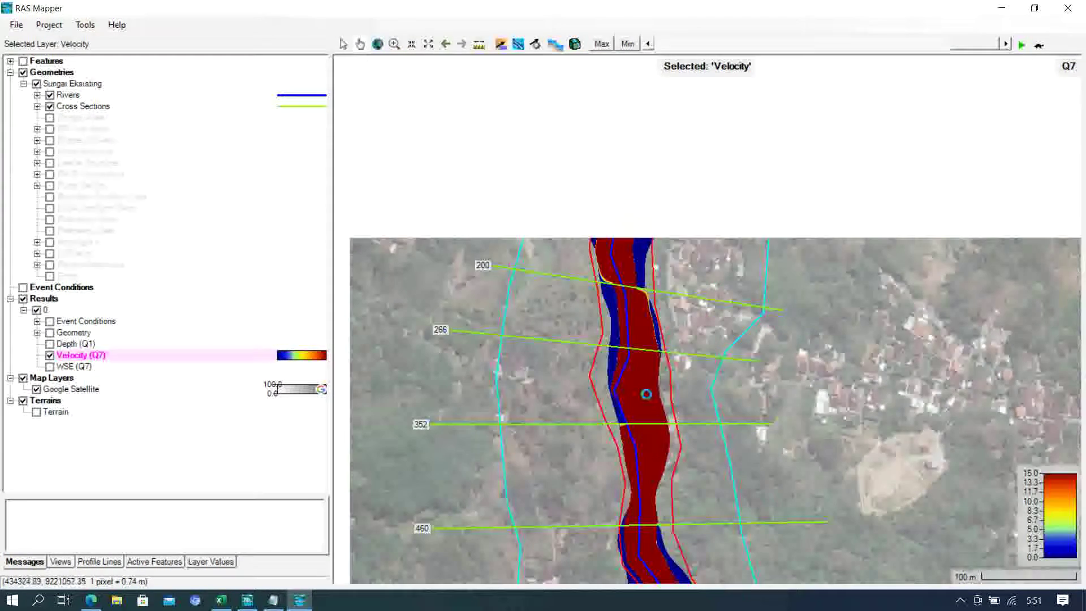
drag(694, 325, 701, 355)
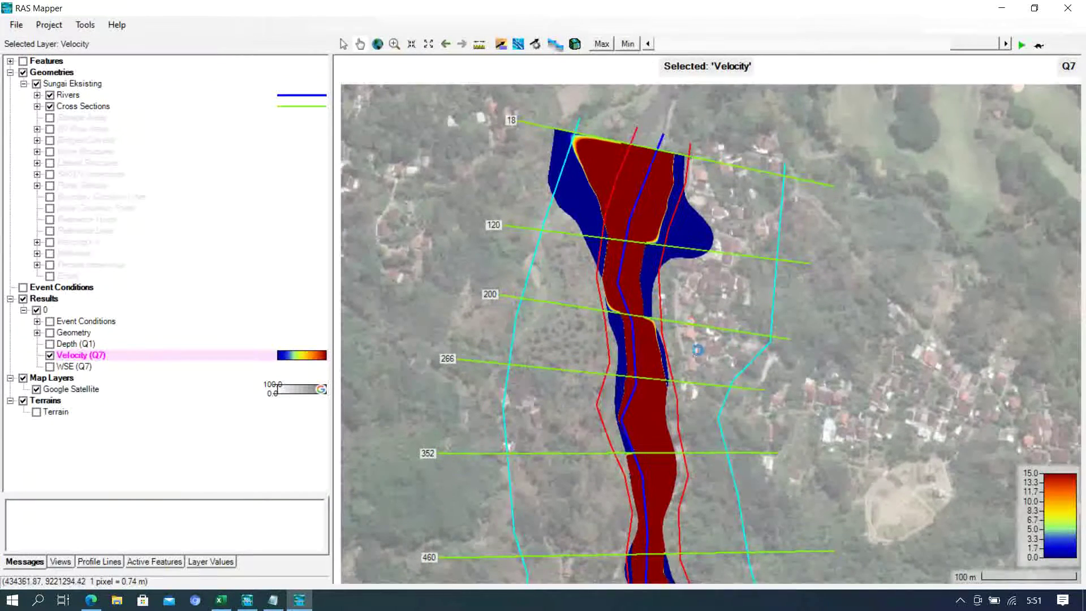
drag(878, 339, 856, 272)
scroll(856, 272, down, 1)
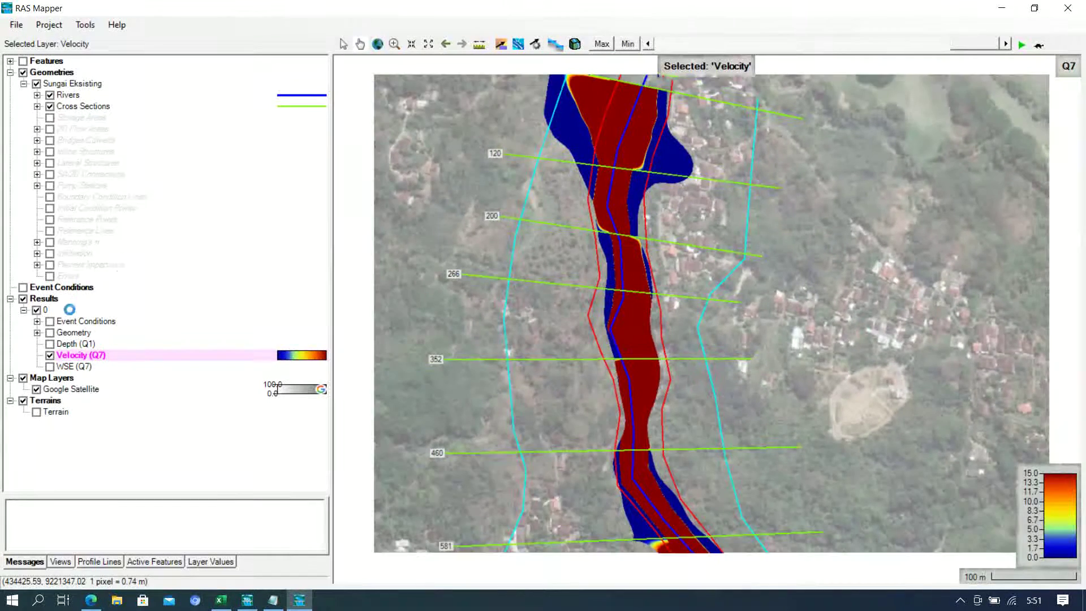
- Compare result 0 with the plan list in Notepad, reading the IDs of the steady existing and inline plans, and return to RAS Mapper
click(48, 311)
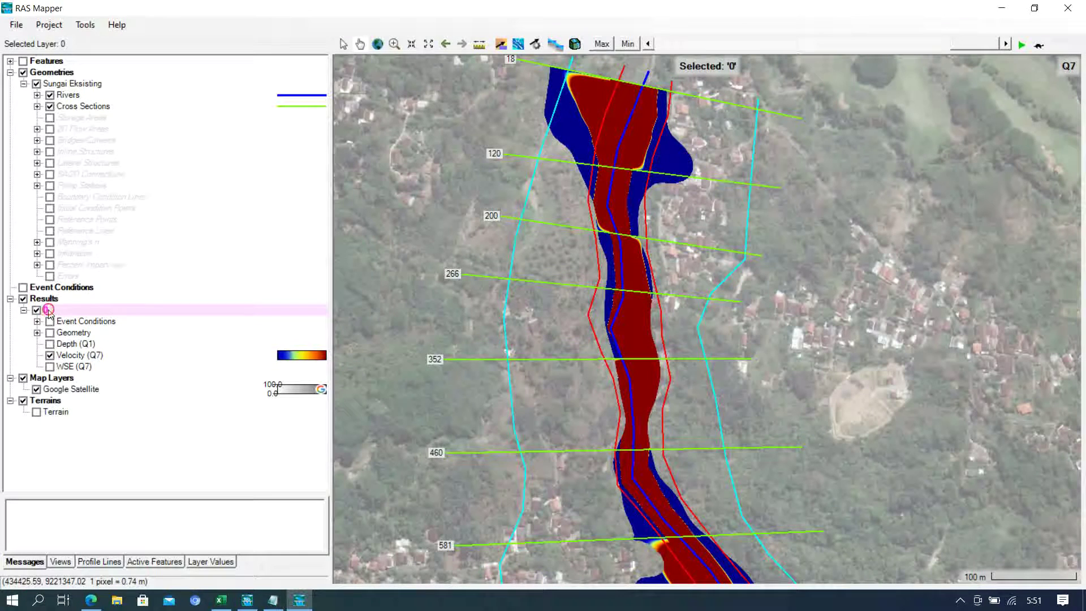
click(274, 600)
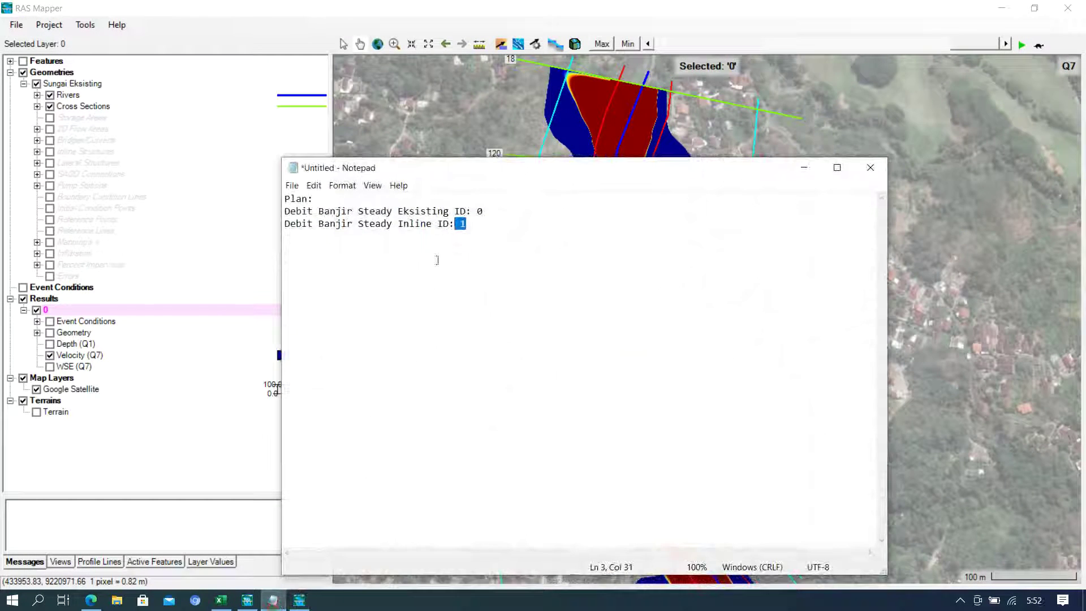
drag(484, 211, 290, 206)
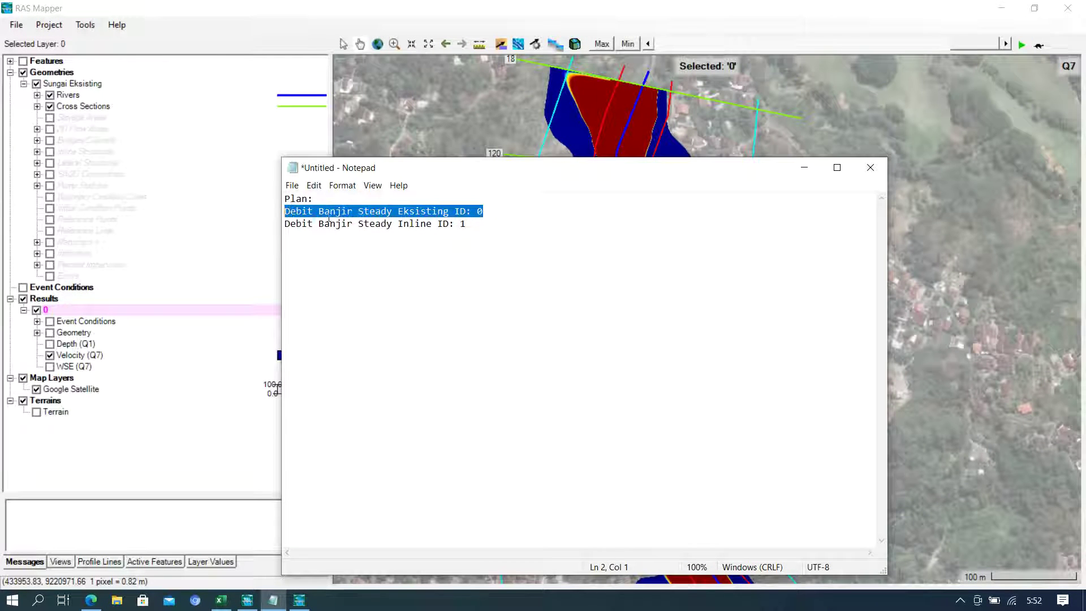
click(423, 224)
drag(469, 225, 289, 224)
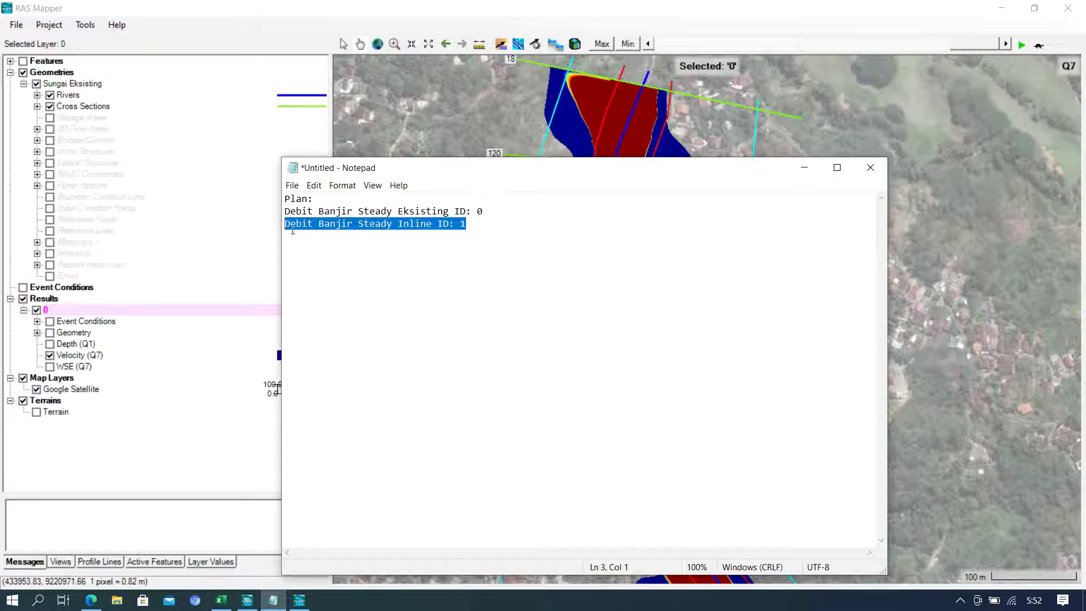
double_click(471, 230)
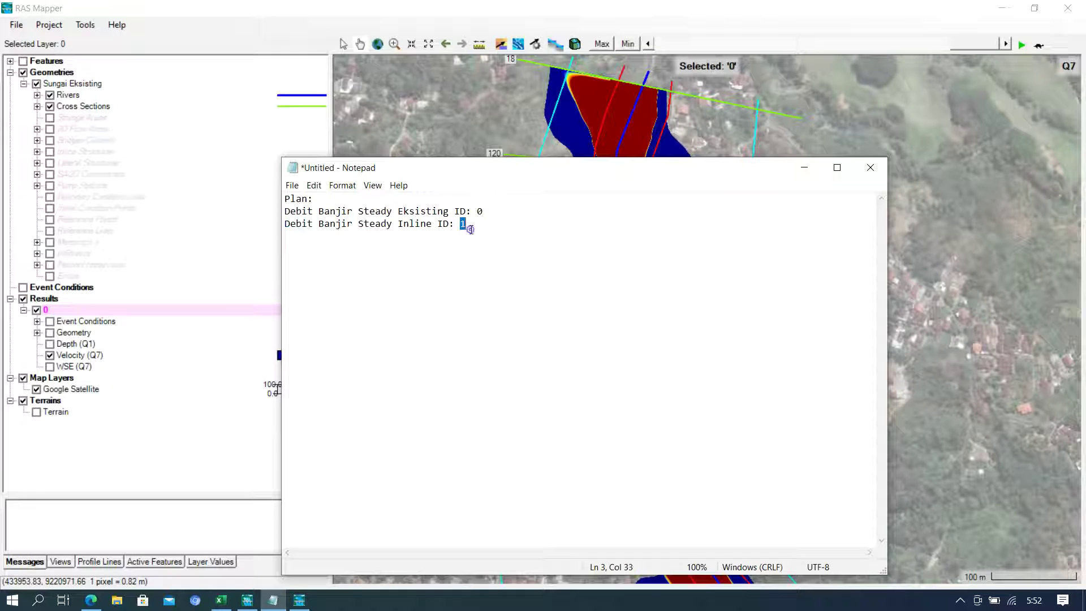
drag(474, 227, 398, 225)
click(604, 284)
click(877, 84)
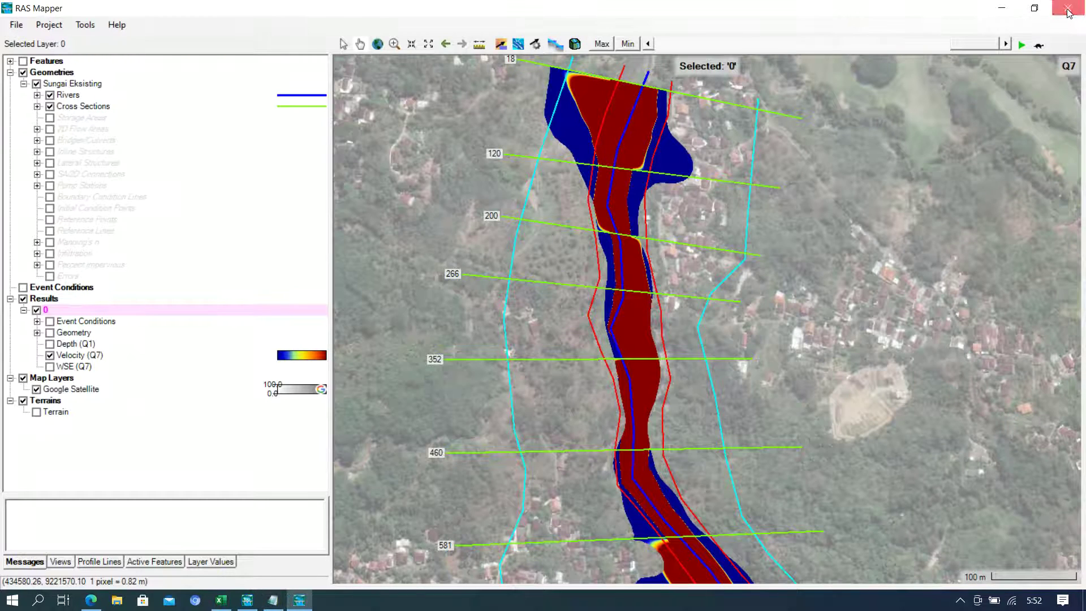
- Close RAS Mapper and open the Geometric Data editor from the HEC-RAS main window, maximized
click(1067, 8)
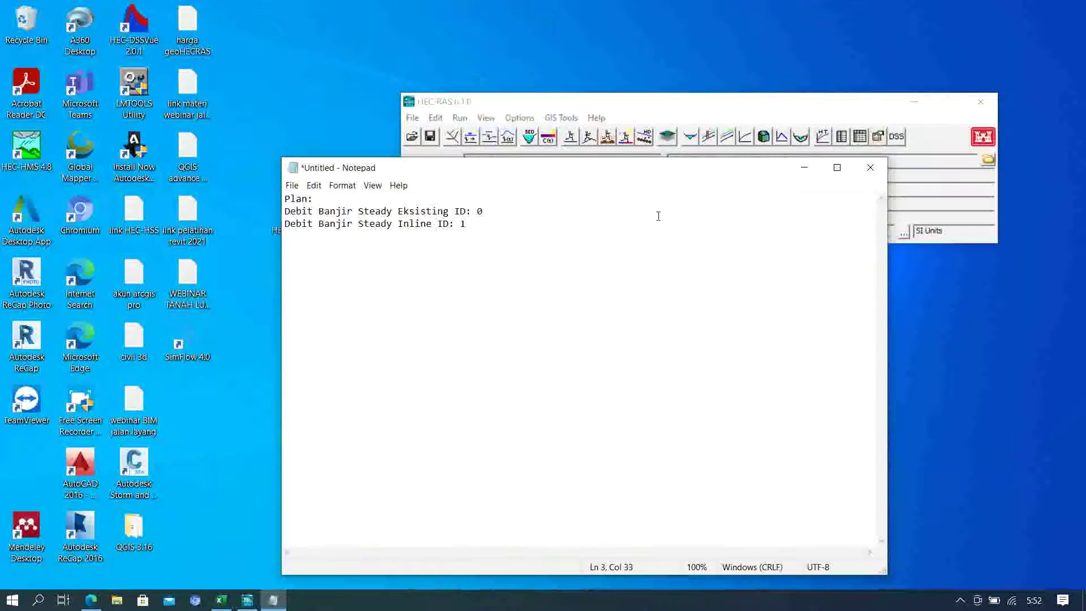
click(808, 109)
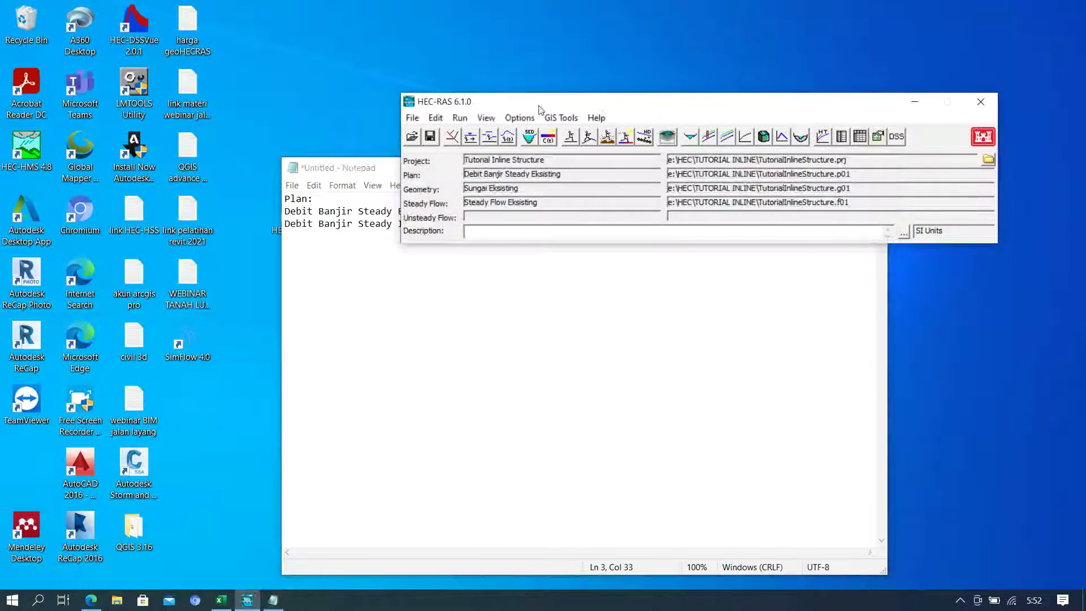
click(452, 137)
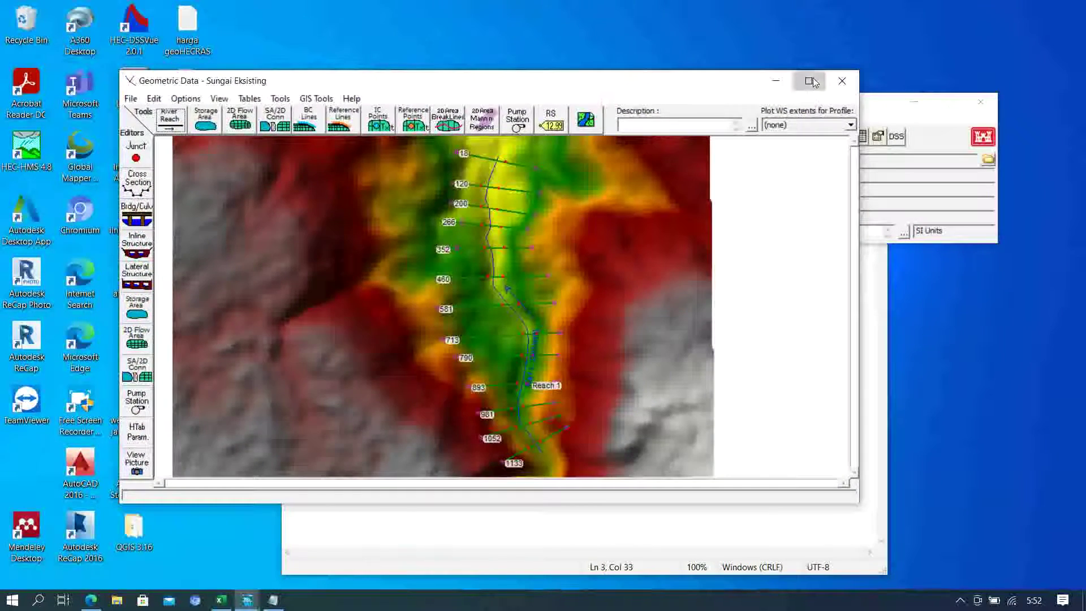
click(808, 82)
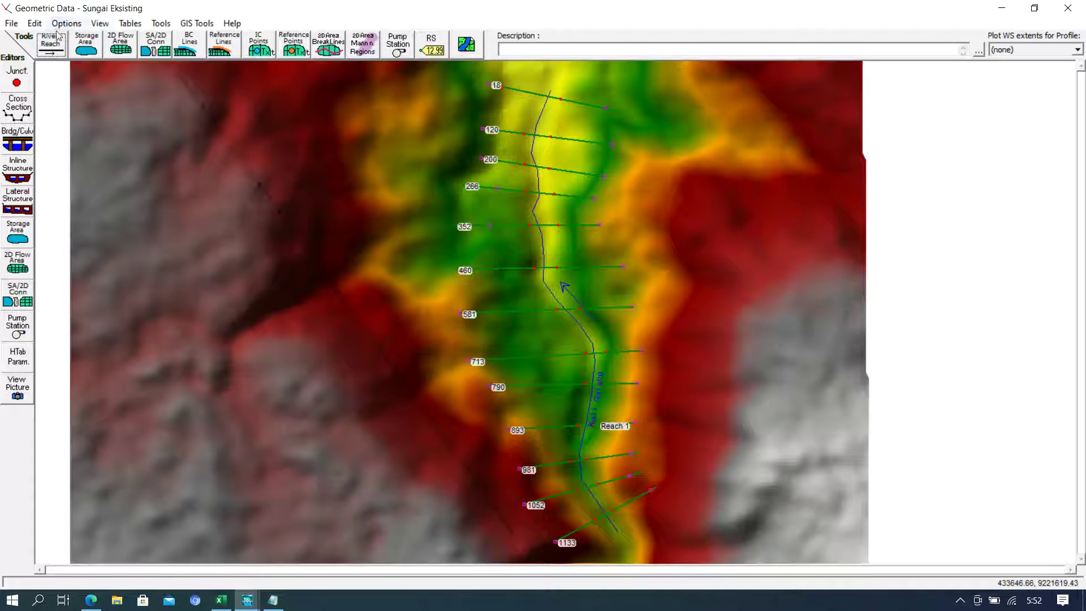
- Save a copy of the geometry data titled "Sungai Eksisting dan Inline Structure" in the TUTORIAL INLINE folder
click(12, 25)
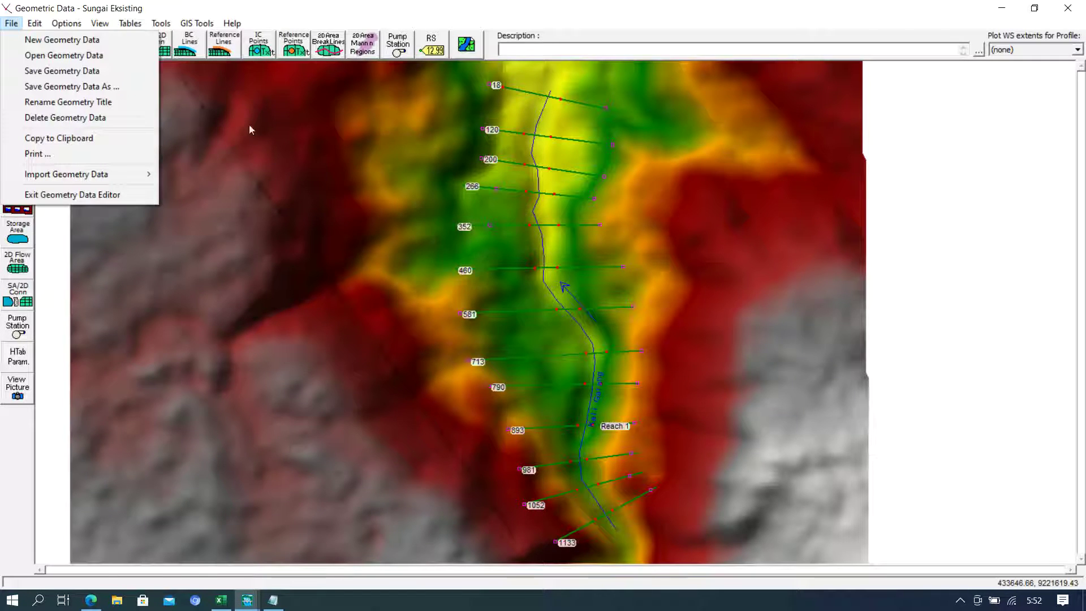
click(95, 87)
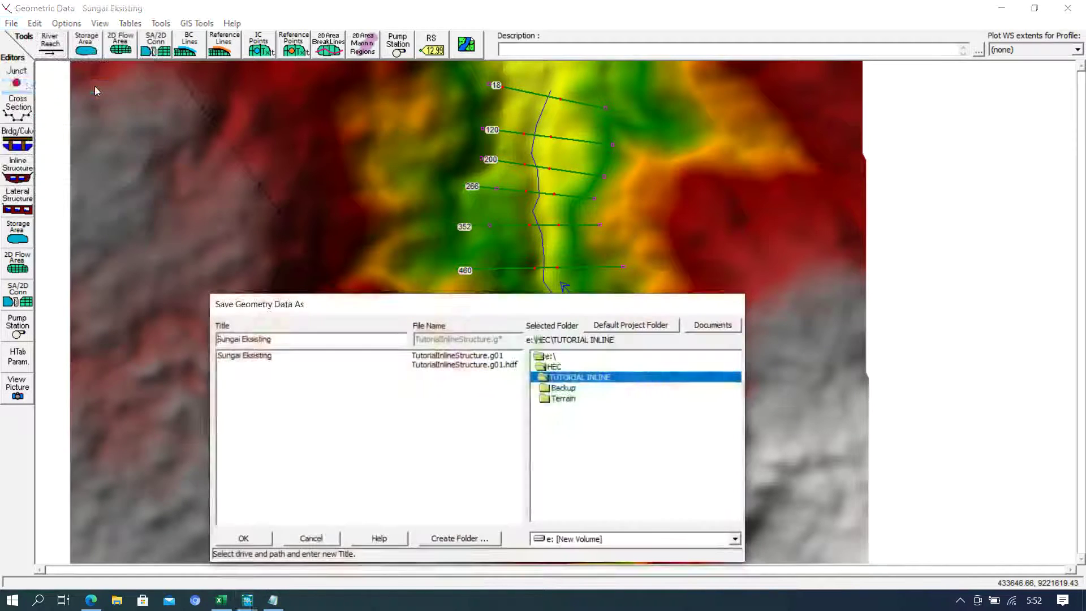
drag(425, 304, 516, 152)
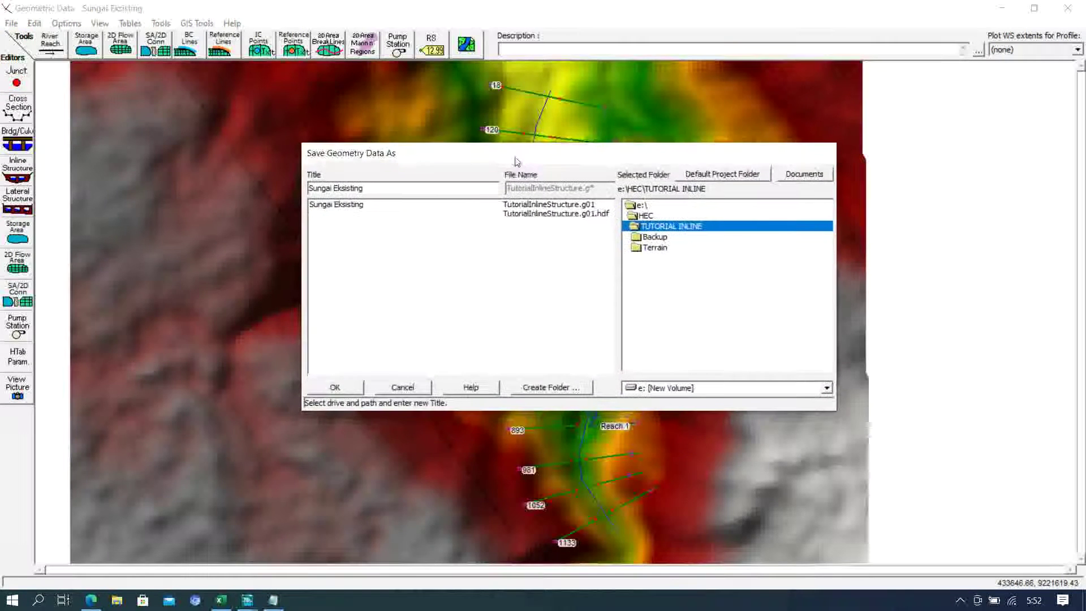
click(375, 189)
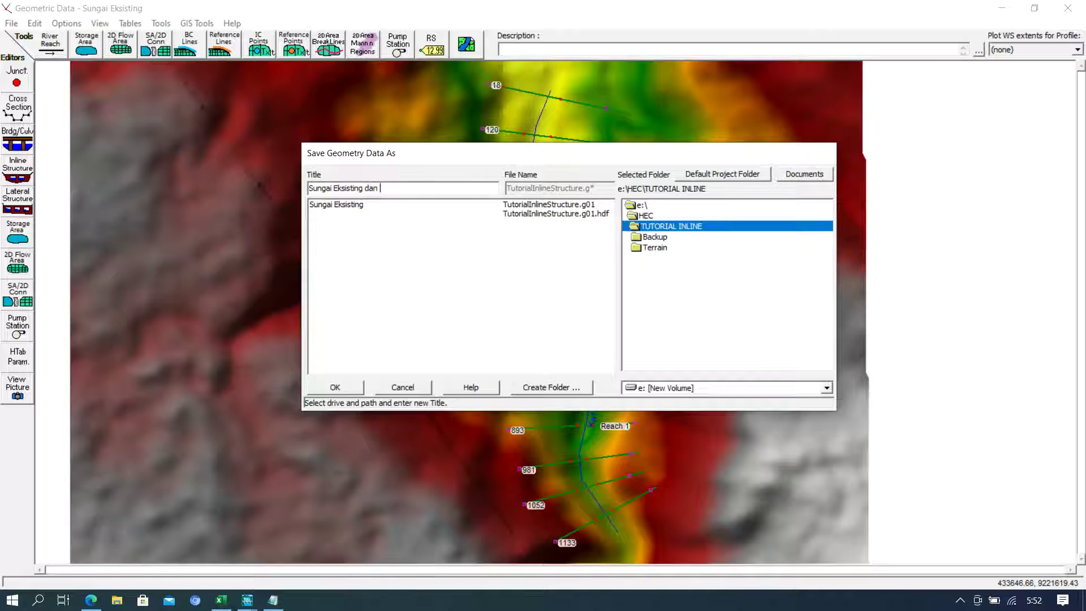
text(dan Inline Structure)
click(349, 389)
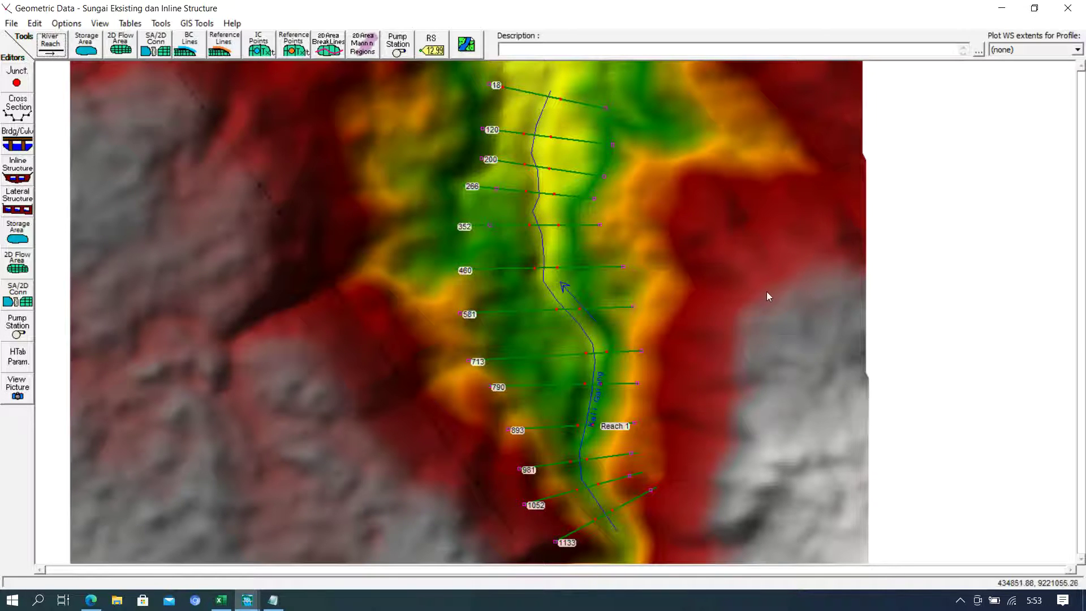
- Open the Cross Section Data editor maximized and show river station 1133 of Kali Garang, Reach 1
click(1035, 8)
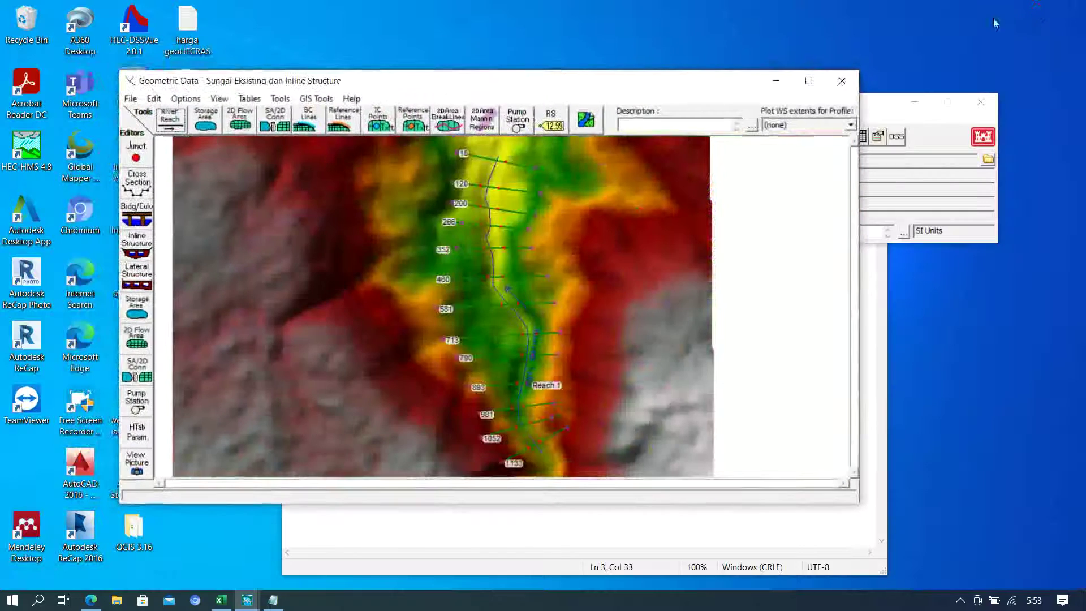
click(810, 79)
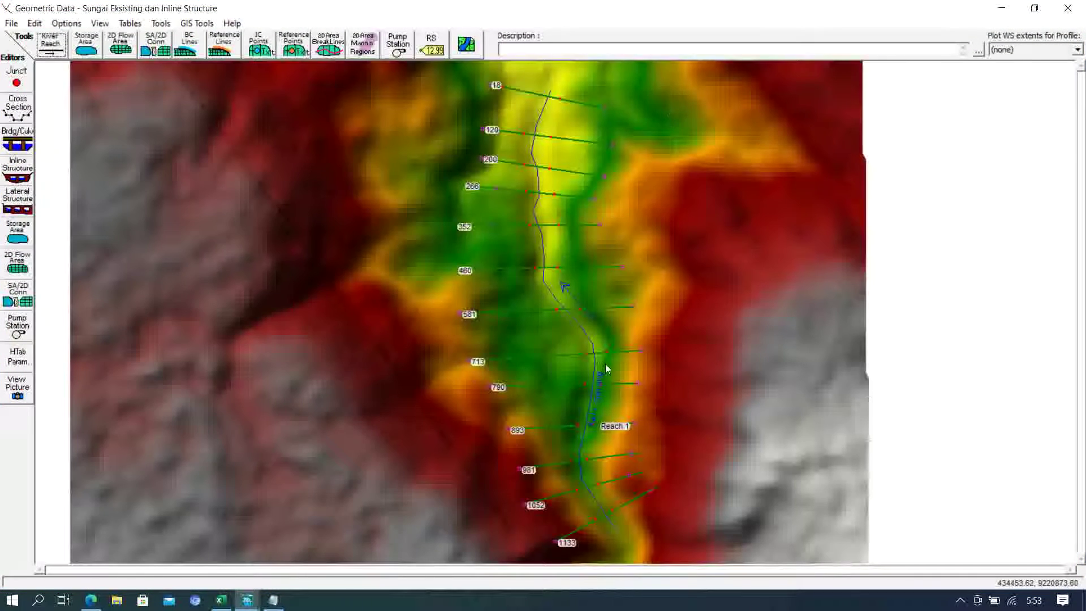
click(17, 113)
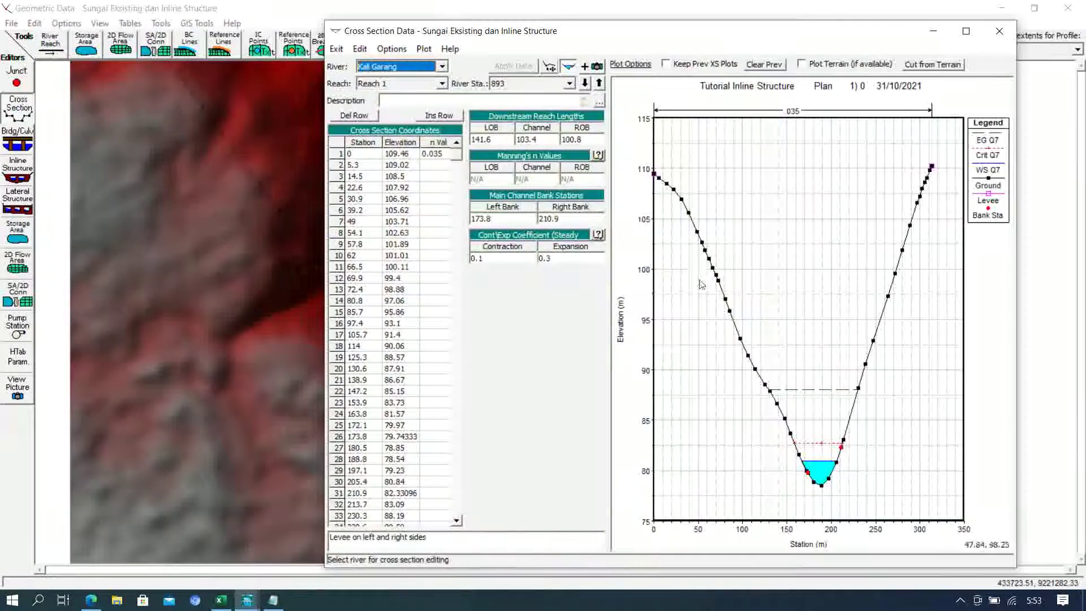
drag(843, 39, 665, 25)
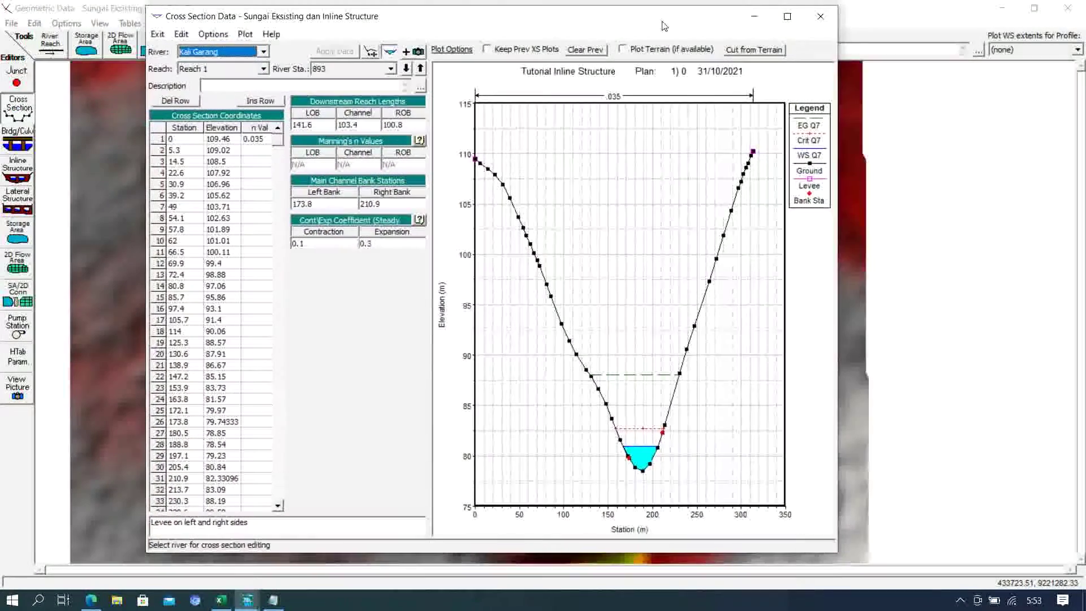
click(788, 16)
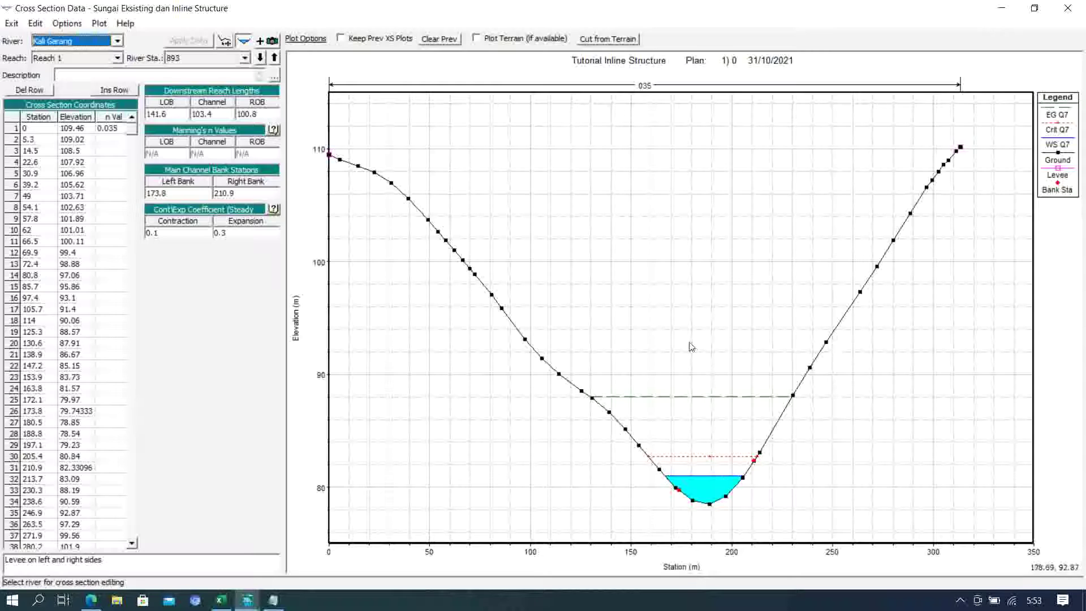
click(245, 58)
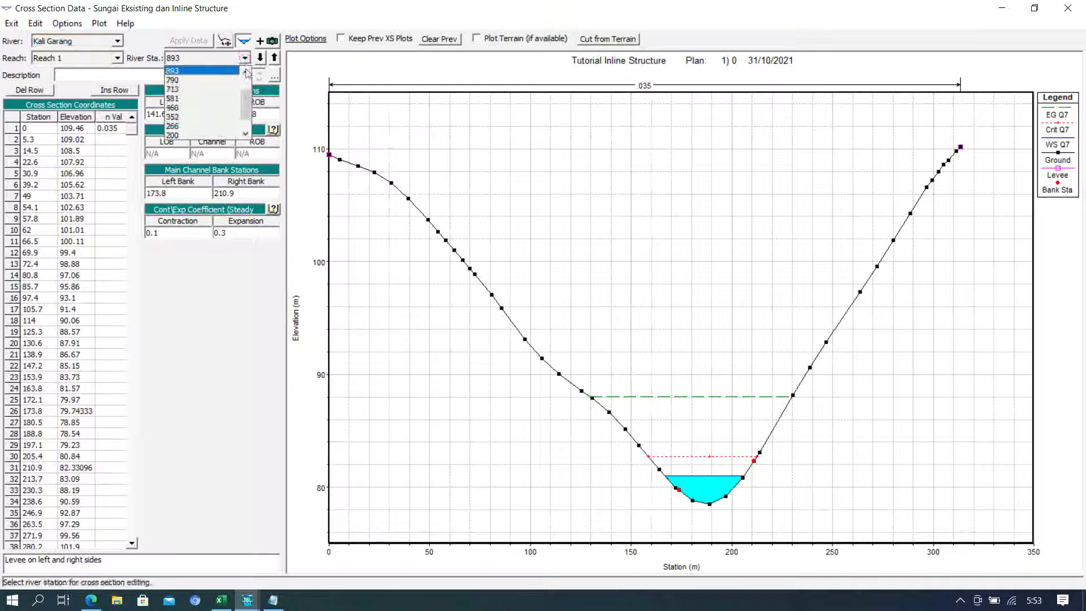
drag(249, 106, 249, 66)
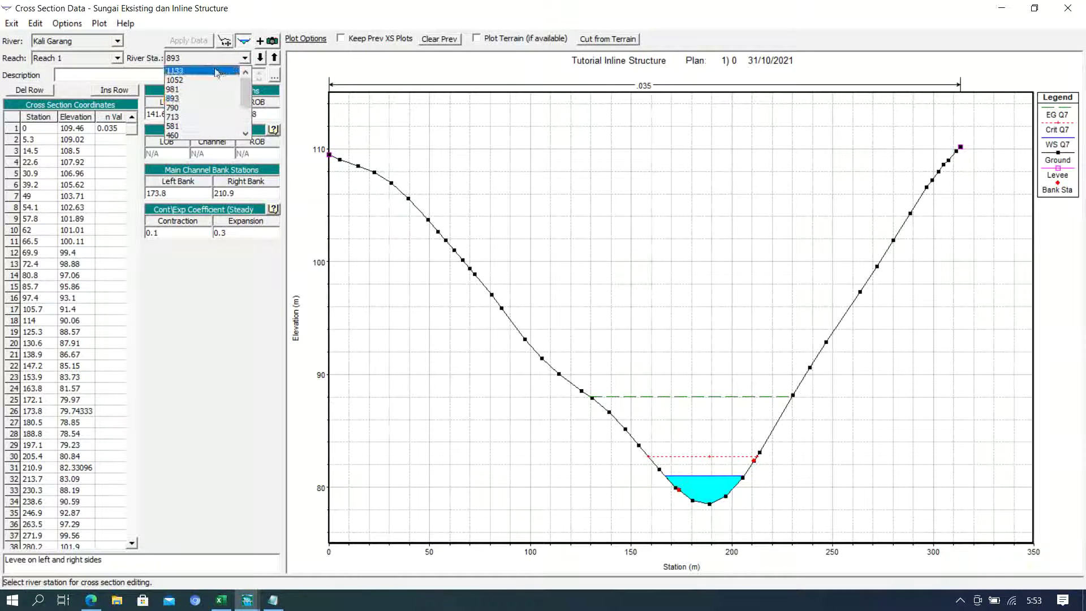
click(215, 70)
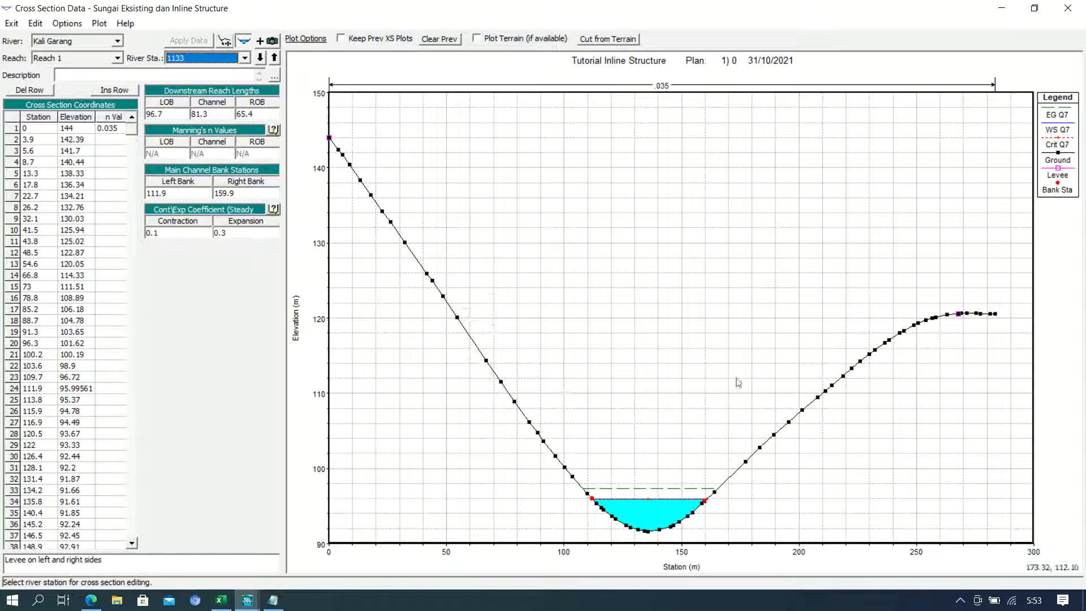
- Examine the Q7 water levels in the cross sections downstream from station 1133 to station 18, and close the cross section editor
click(259, 57)
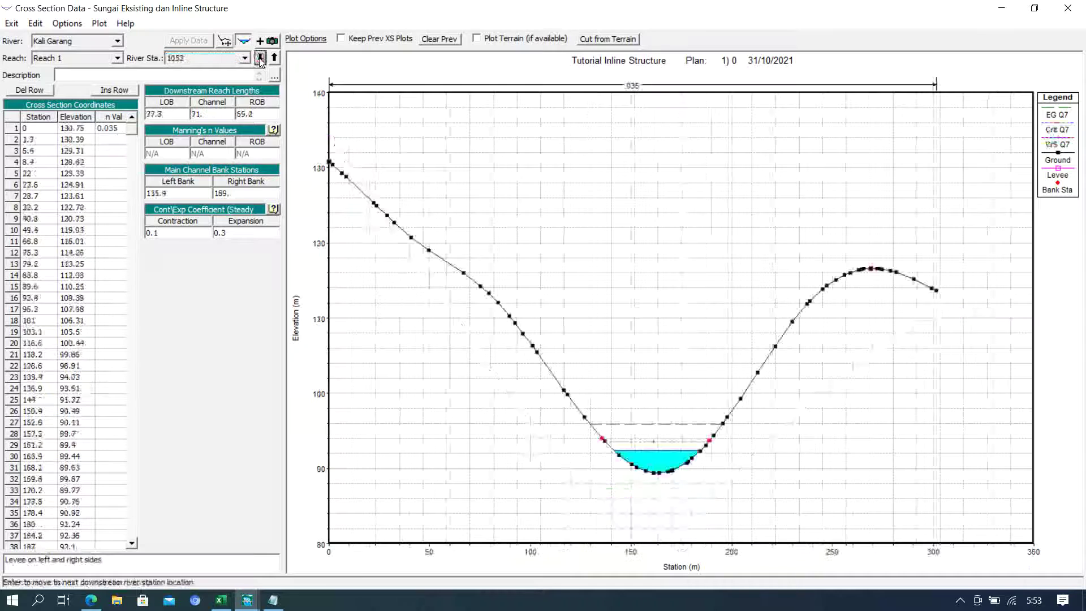
click(260, 58)
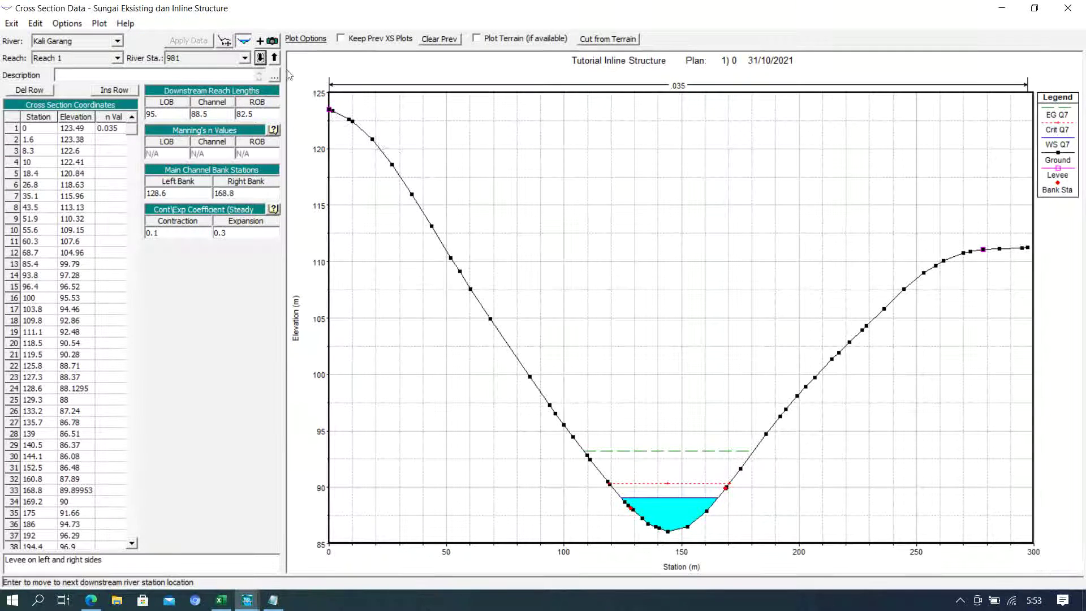
click(261, 58)
click(260, 58)
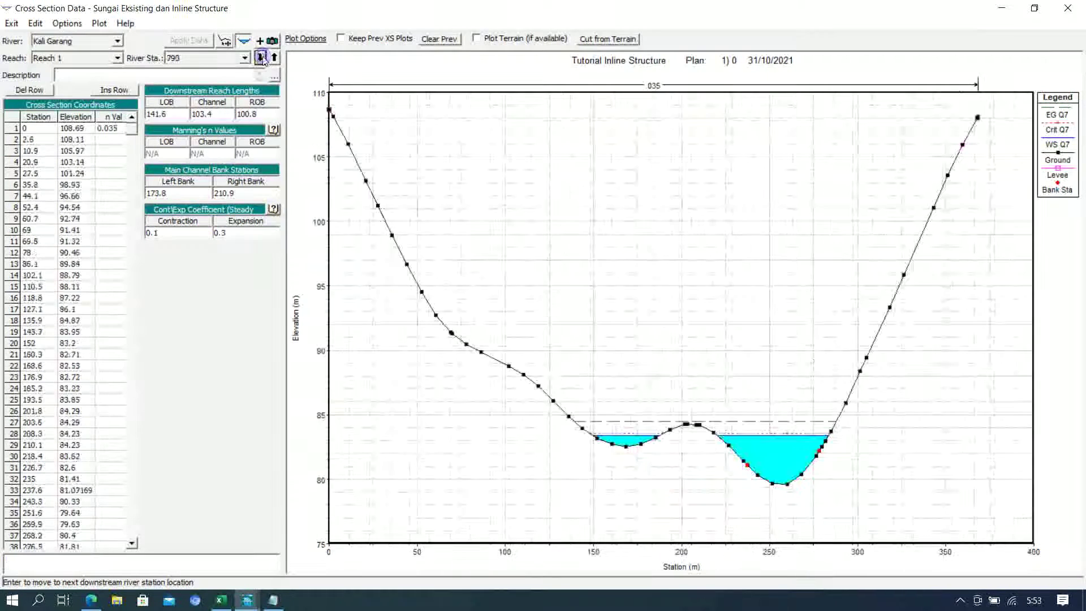
click(275, 57)
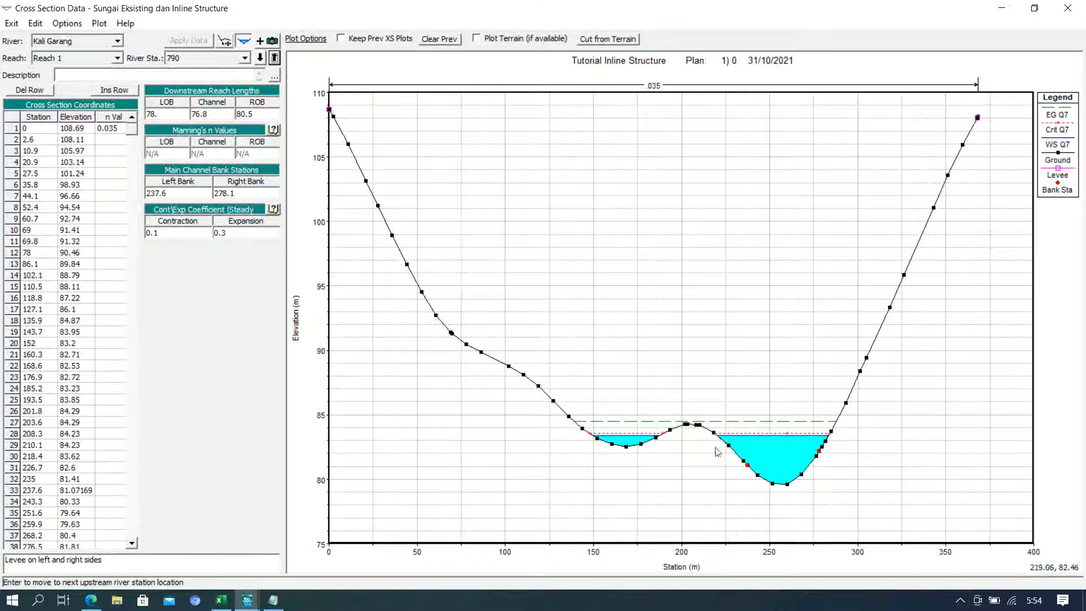
click(260, 58)
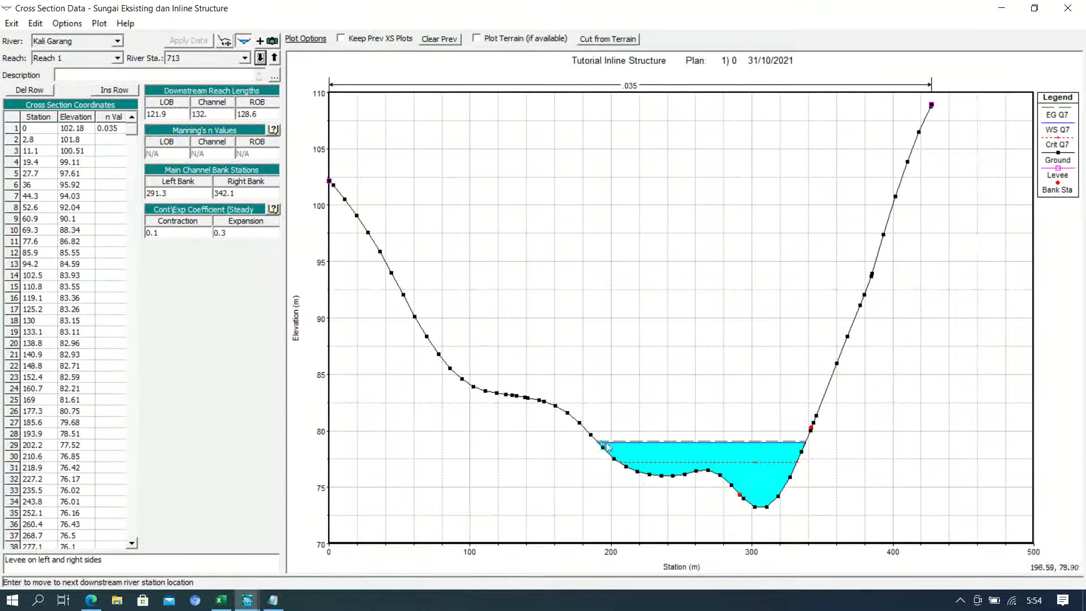
click(260, 58)
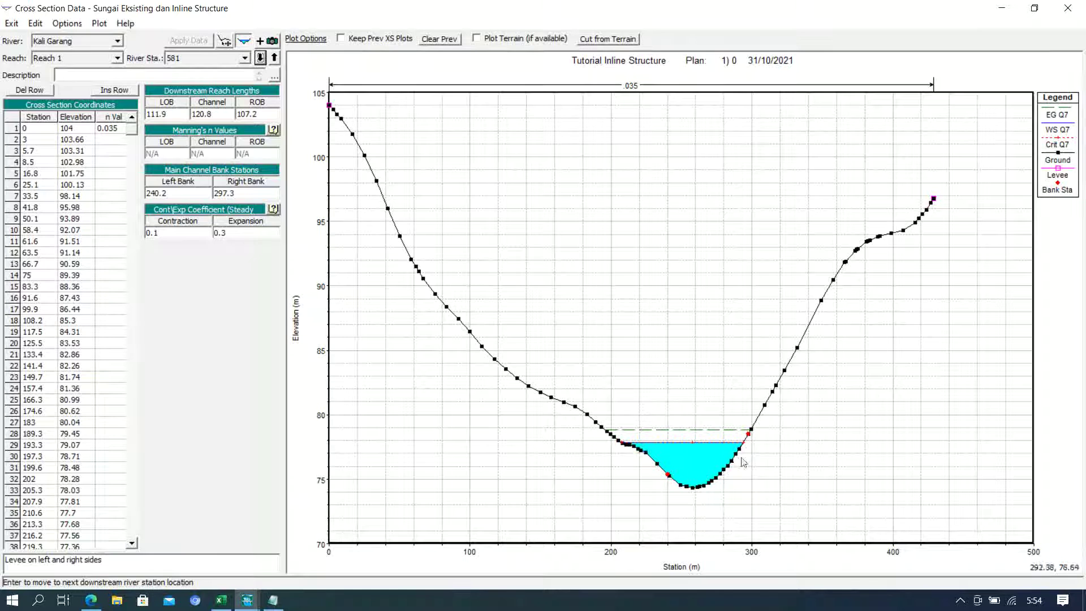
click(260, 58)
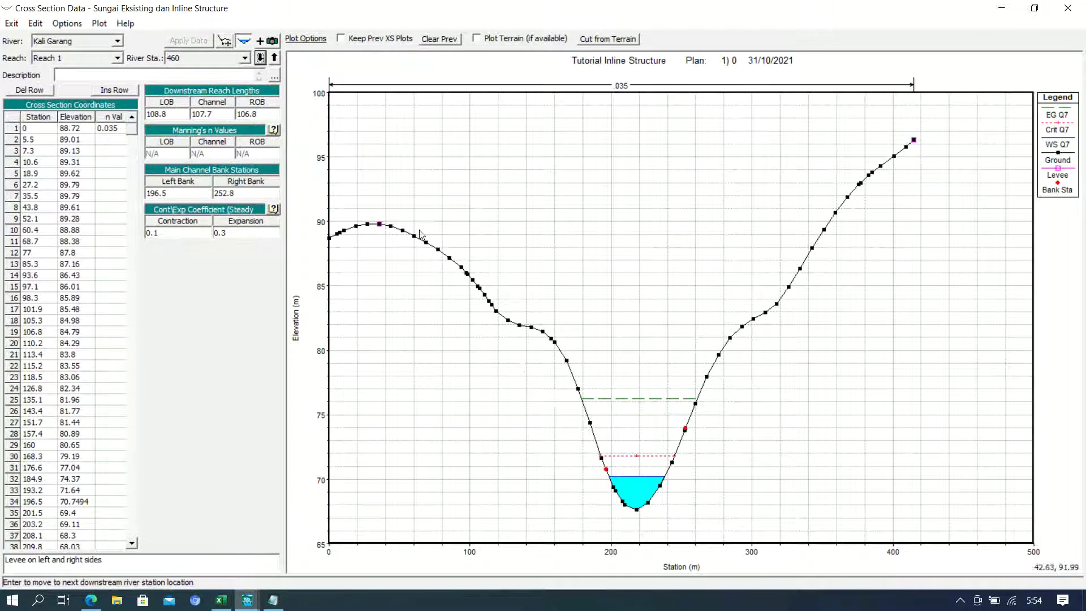
click(260, 58)
click(261, 58)
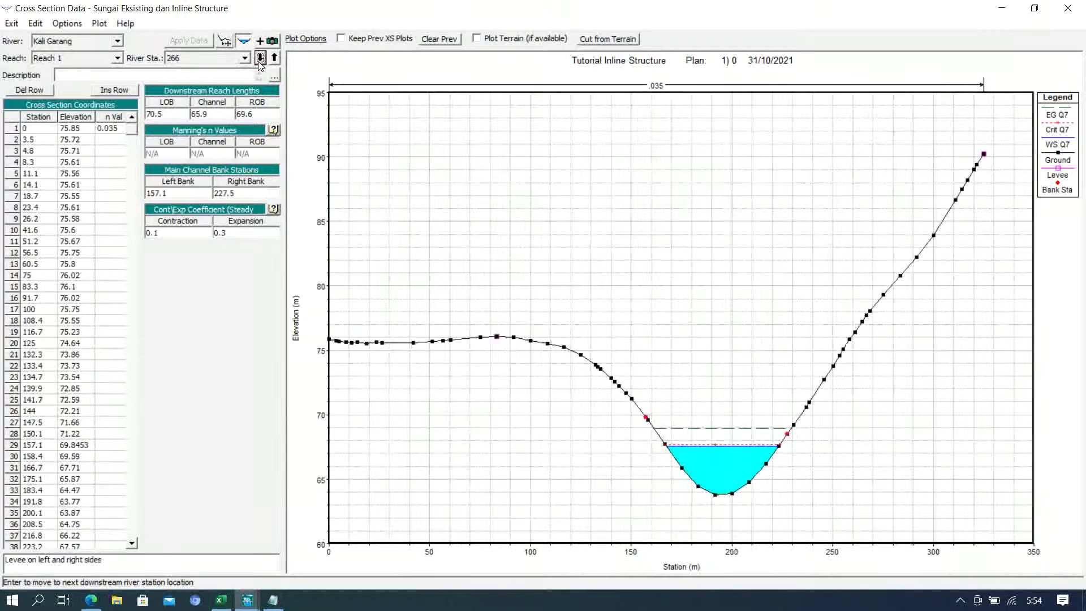
click(261, 58)
click(260, 58)
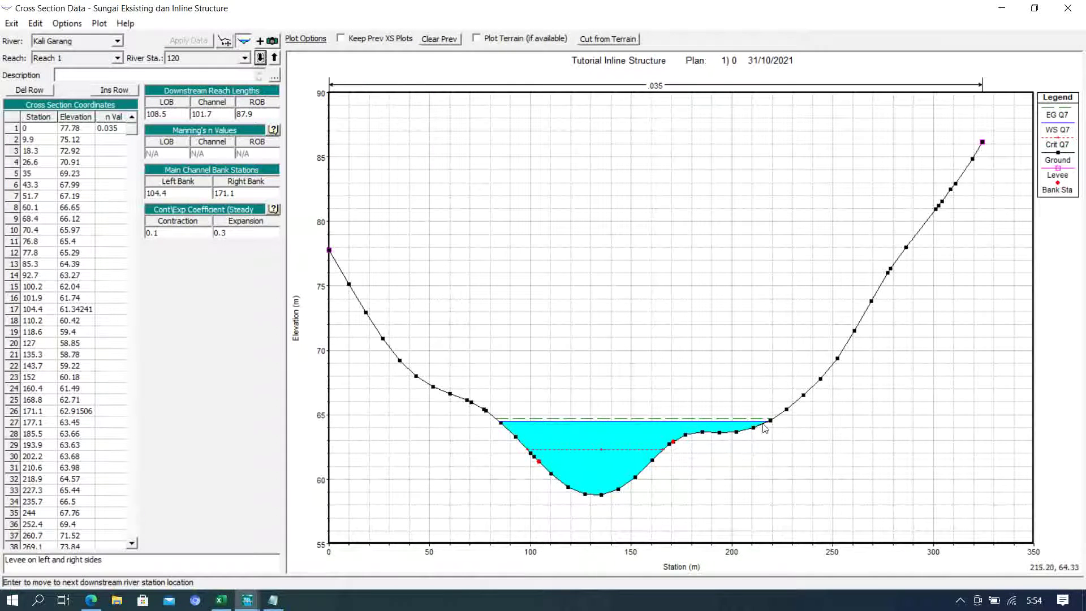
click(260, 59)
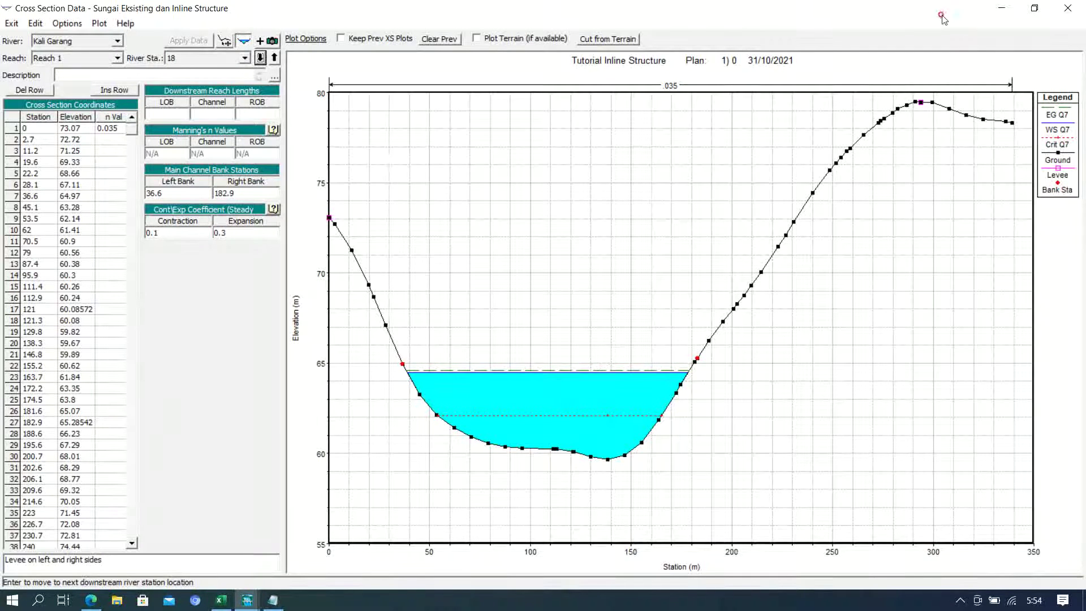
click(1068, 8)
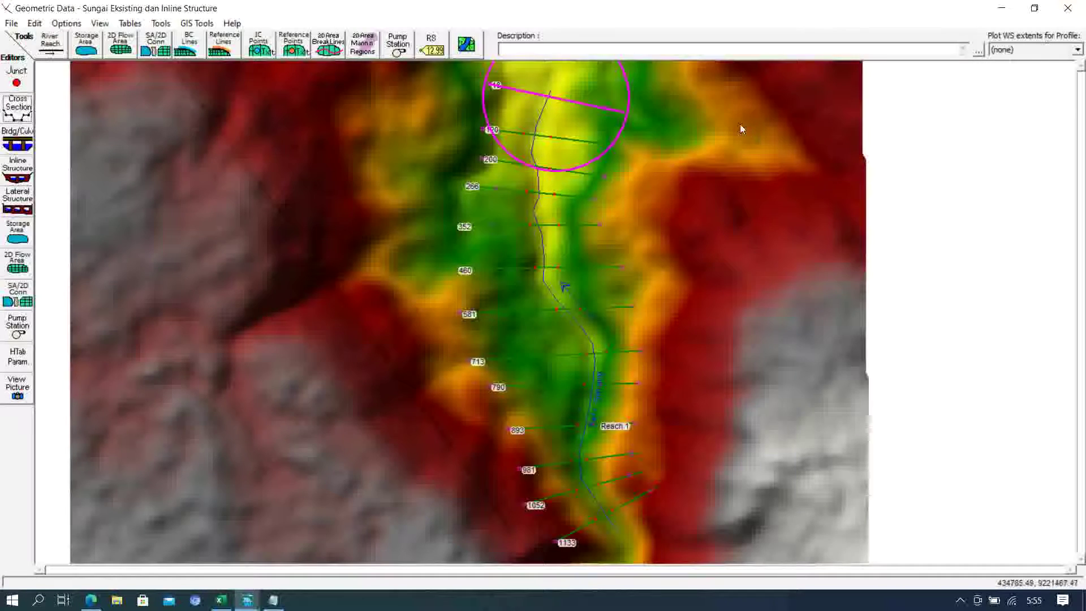
- Open the water surface profile plot from the HEC-RAS main window and focus on the channel bed between about 820 and 930 m
click(1035, 8)
click(917, 199)
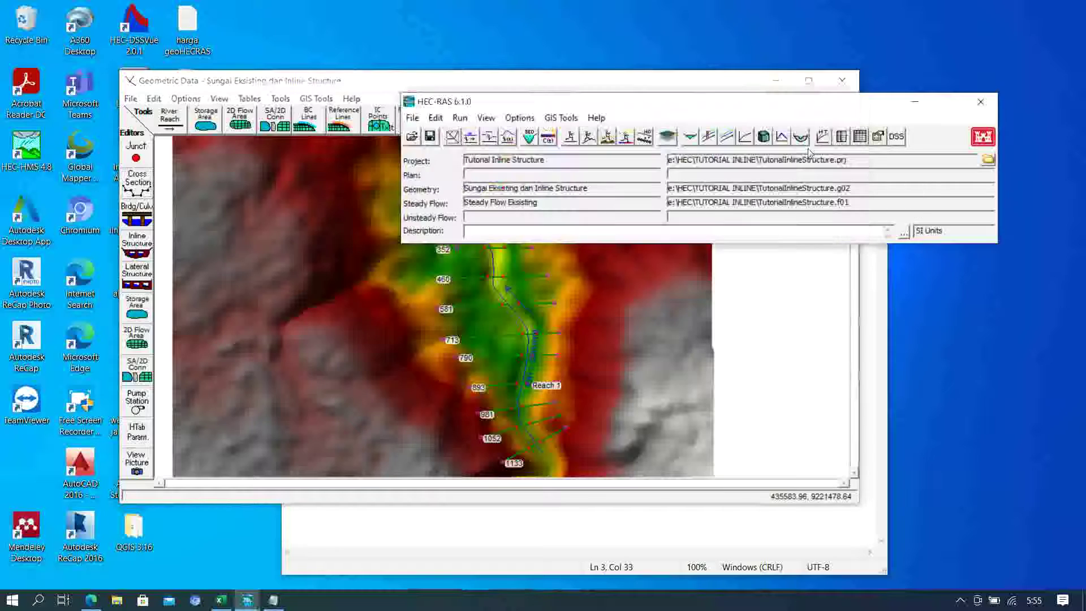
click(709, 141)
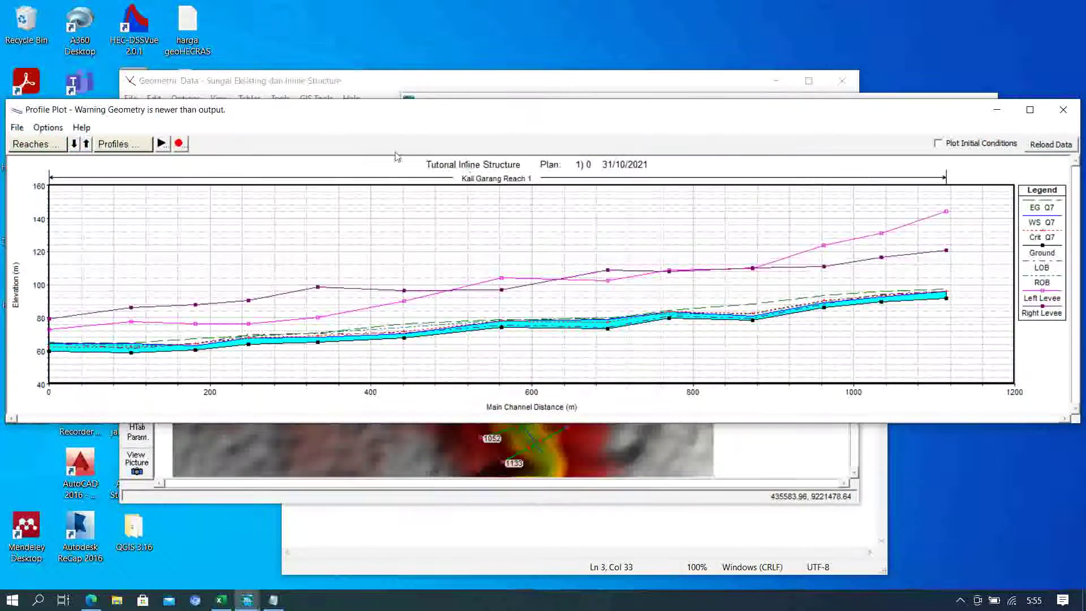
click(118, 142)
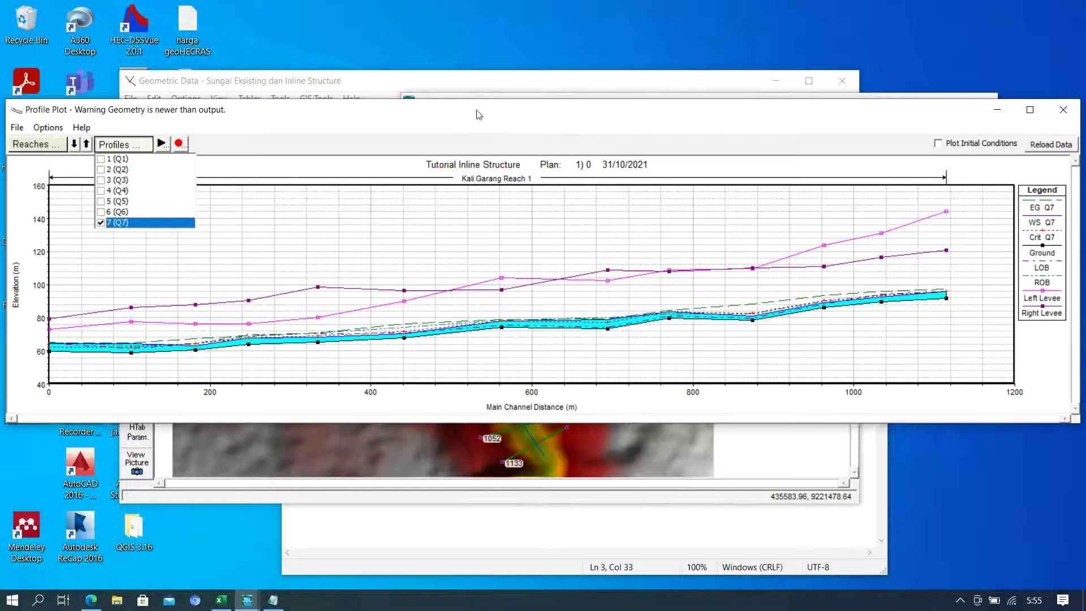
right_click(791, 219)
click(792, 220)
drag(710, 278, 795, 364)
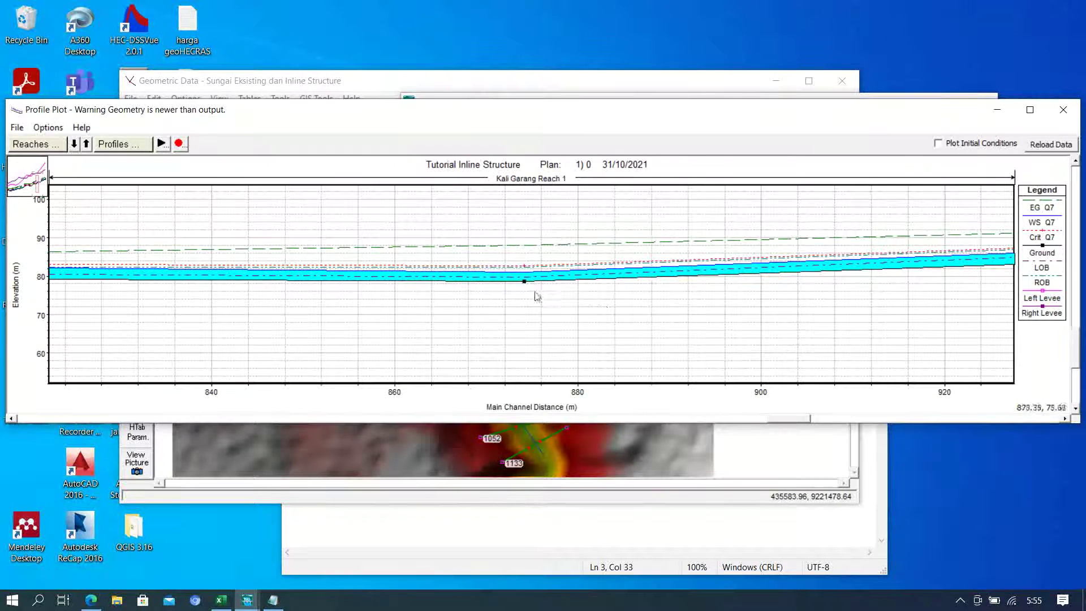
- Identify the river station and elevation of the ground point near main channel distance 874 m on the profile plot
mouse_move(525, 285)
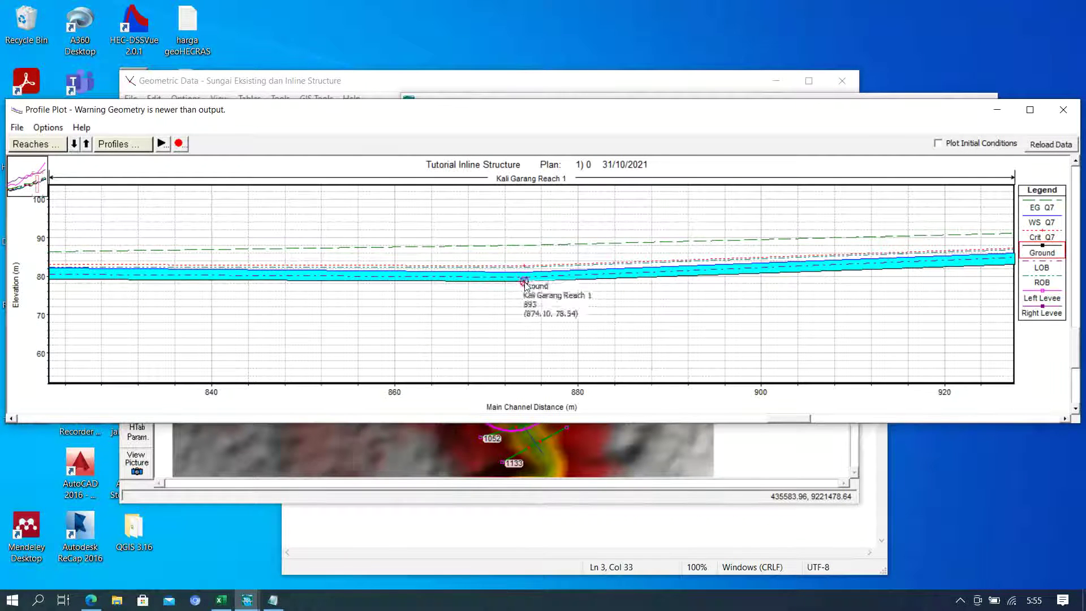
right_click(651, 318)
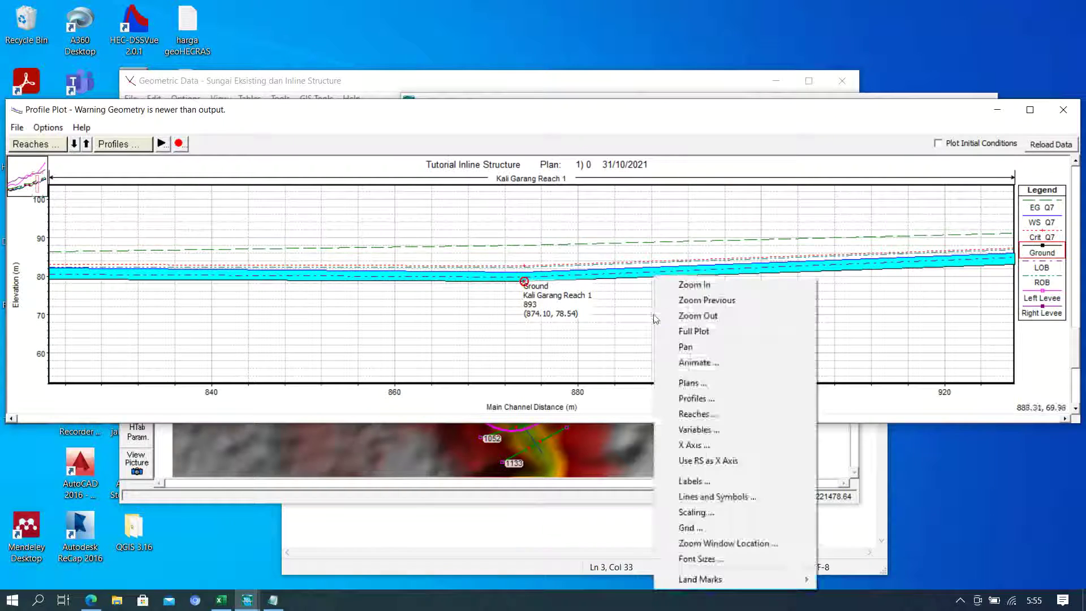
click(697, 347)
drag(675, 347, 611, 285)
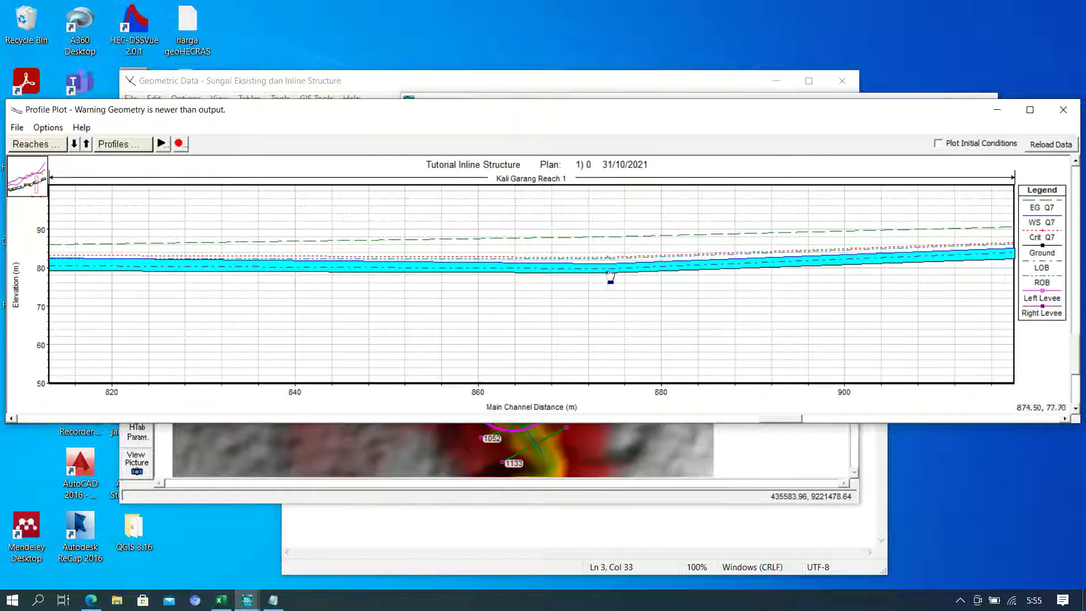
right_click(621, 278)
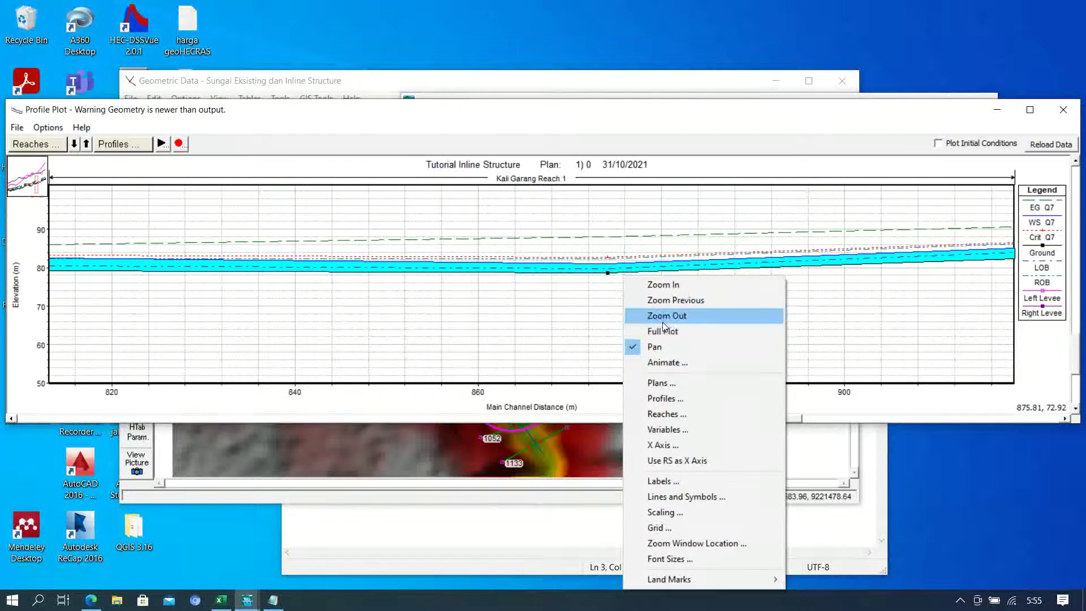
click(873, 306)
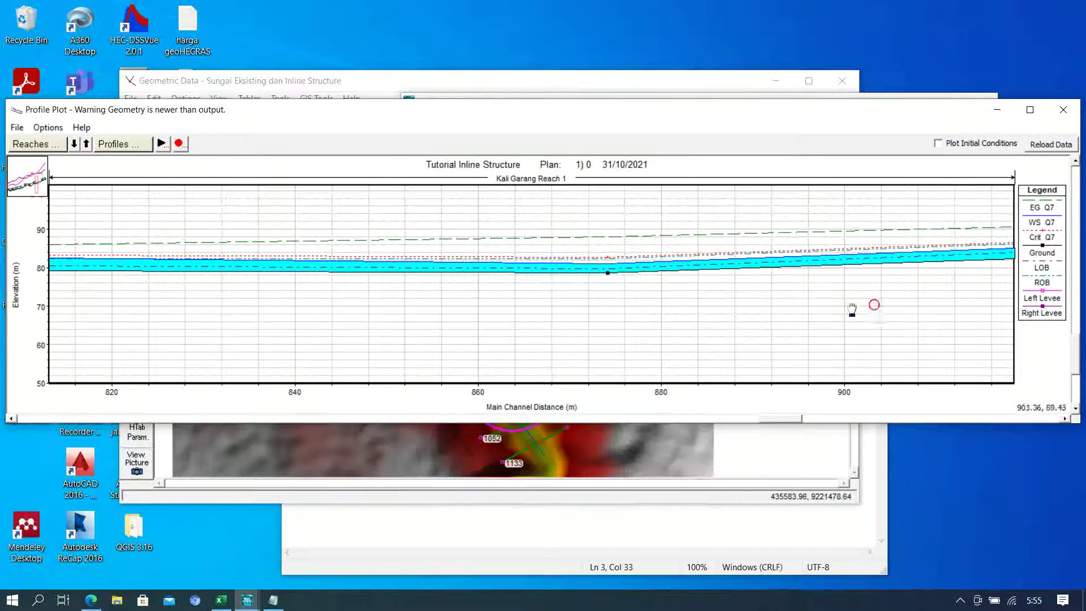
right_click(607, 278)
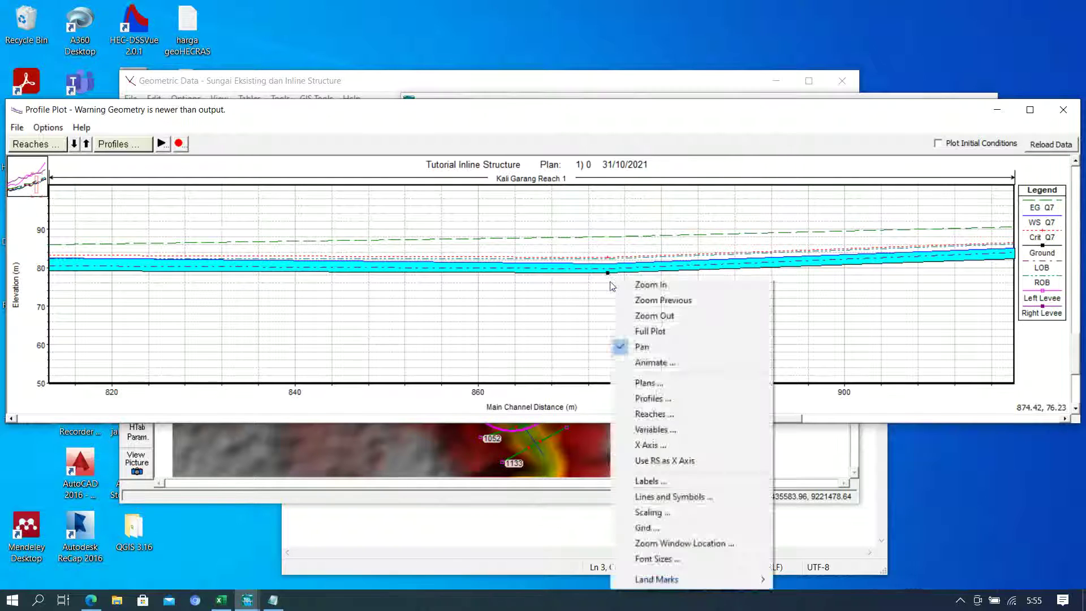
click(644, 346)
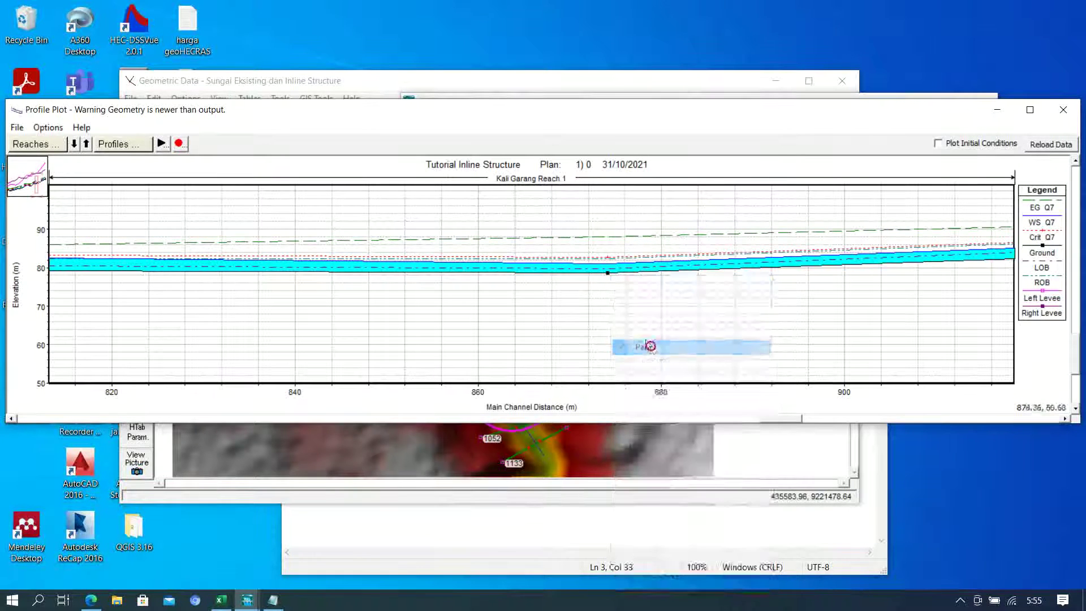
- Minimize the profile plot, maximize the Geometric Data window, and examine cross sections 893 and 790 on the map
mouse_move(609, 274)
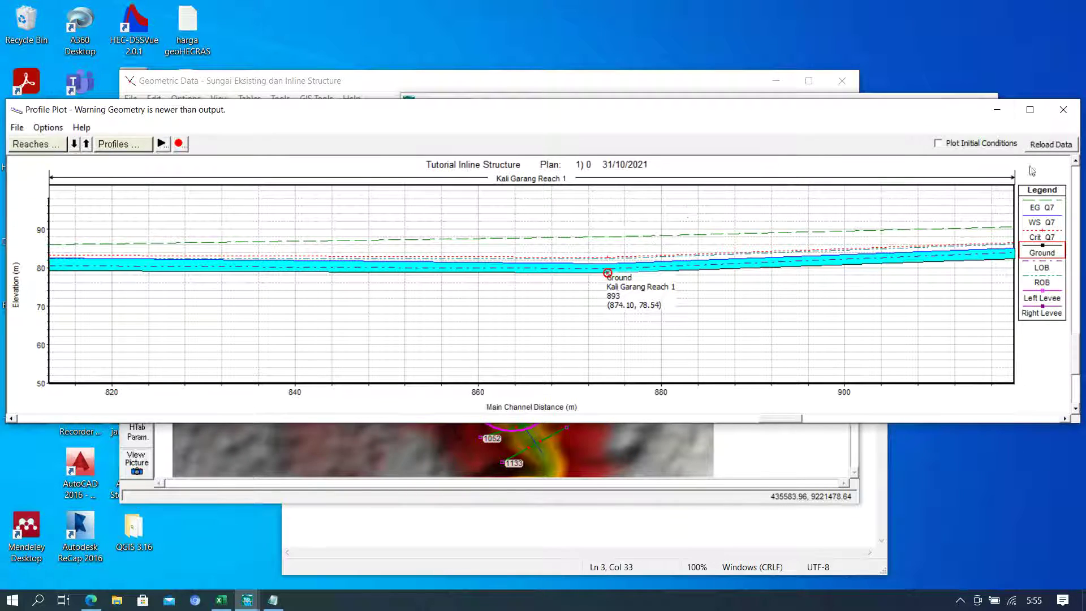
click(997, 109)
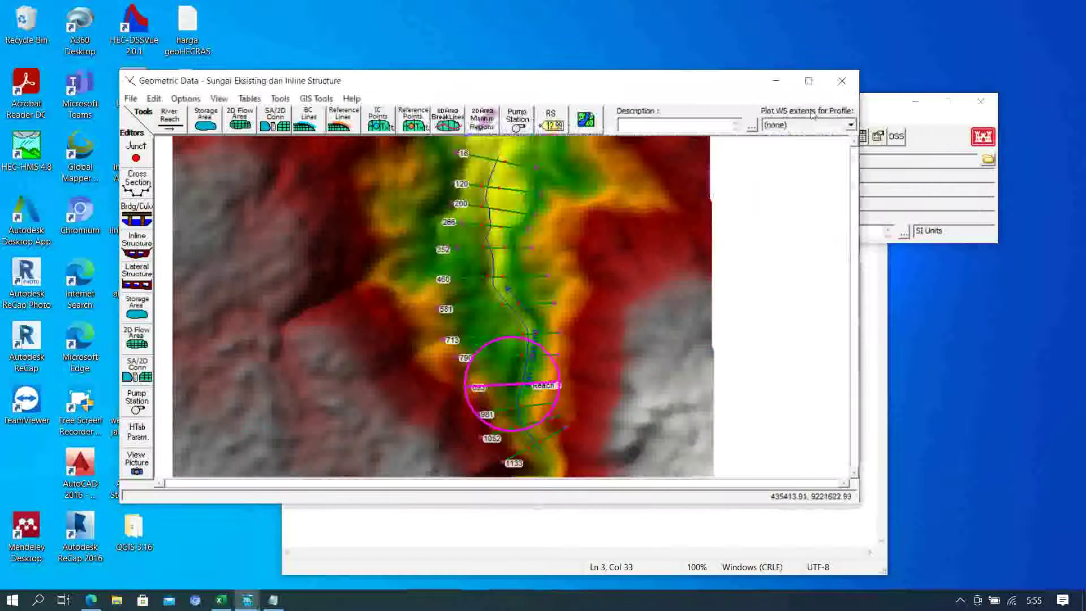
click(809, 81)
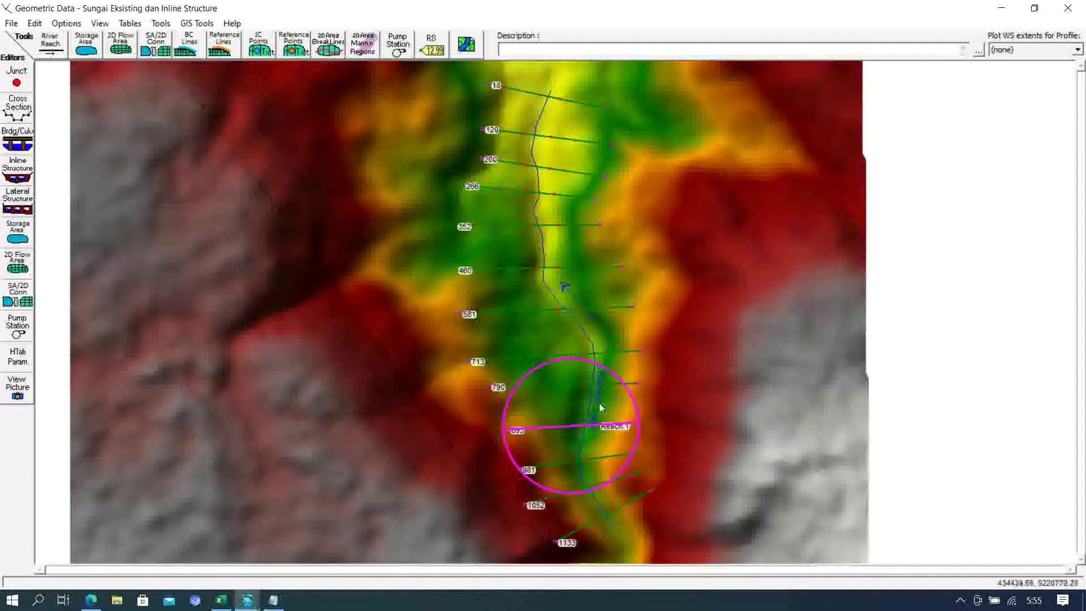
right_click(568, 426)
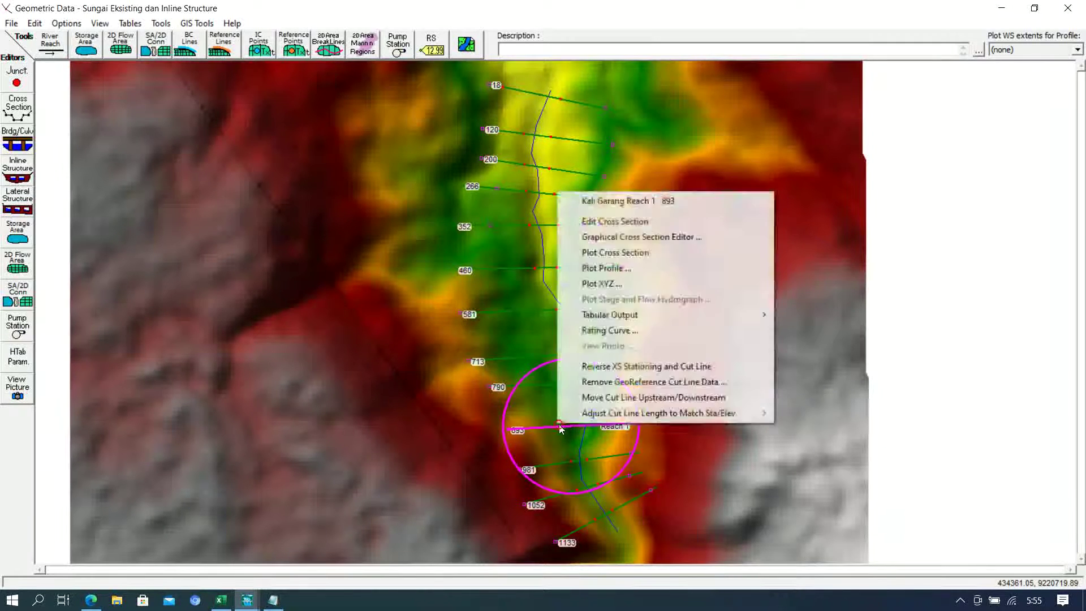
click(884, 397)
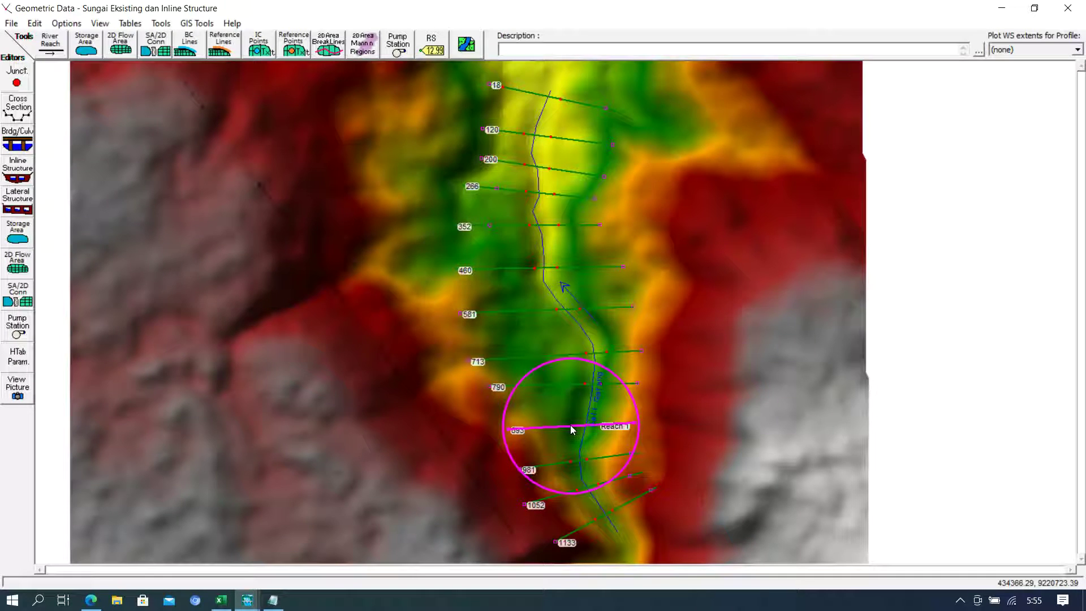
right_click(559, 384)
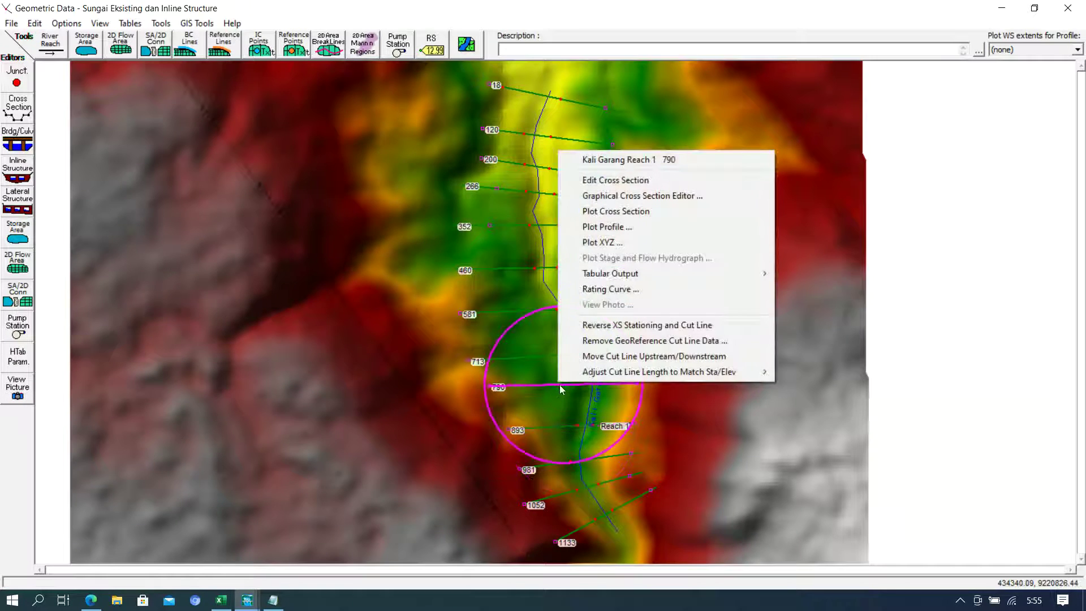
click(555, 426)
click(538, 404)
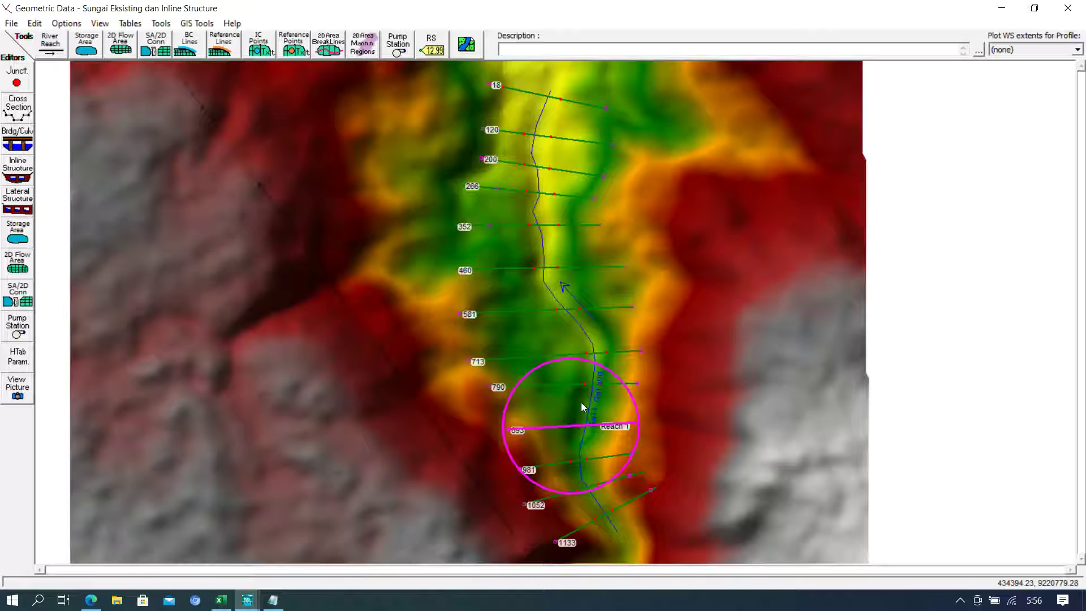
- Open the Inline Structure Data editor for Kali Garang, Reach 1, and move its window aside
click(21, 176)
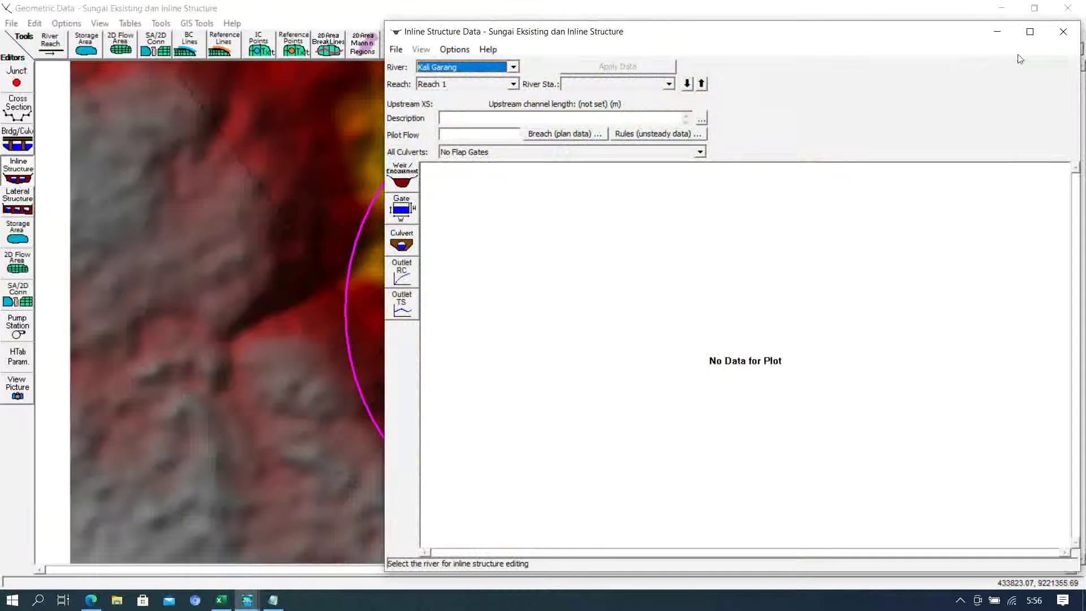
drag(842, 39, 518, 33)
click(137, 41)
click(153, 57)
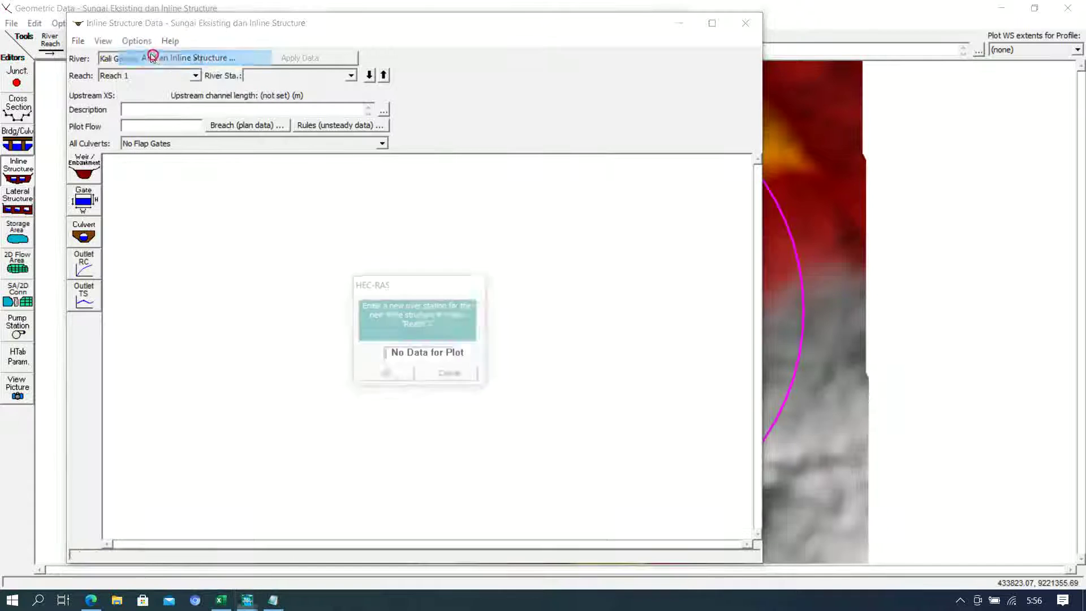
click(453, 378)
- Restore, resize and arrange the windows so the Inline Structure Data editor sits beside the river station labels on the Geometric Data map
drag(550, 29, 500, 34)
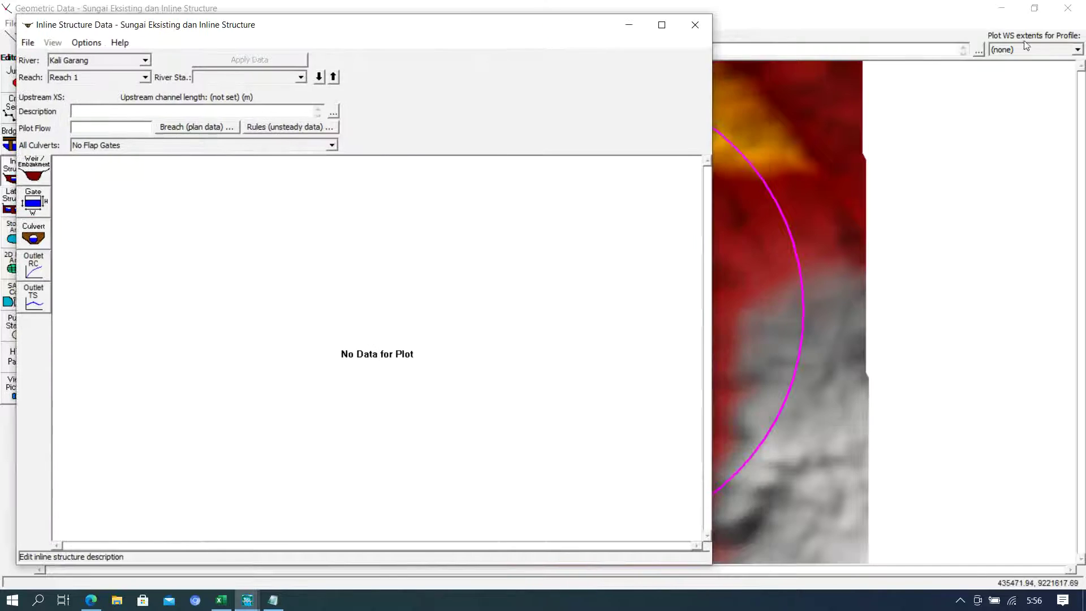
click(1035, 8)
drag(659, 85, 892, 75)
click(529, 26)
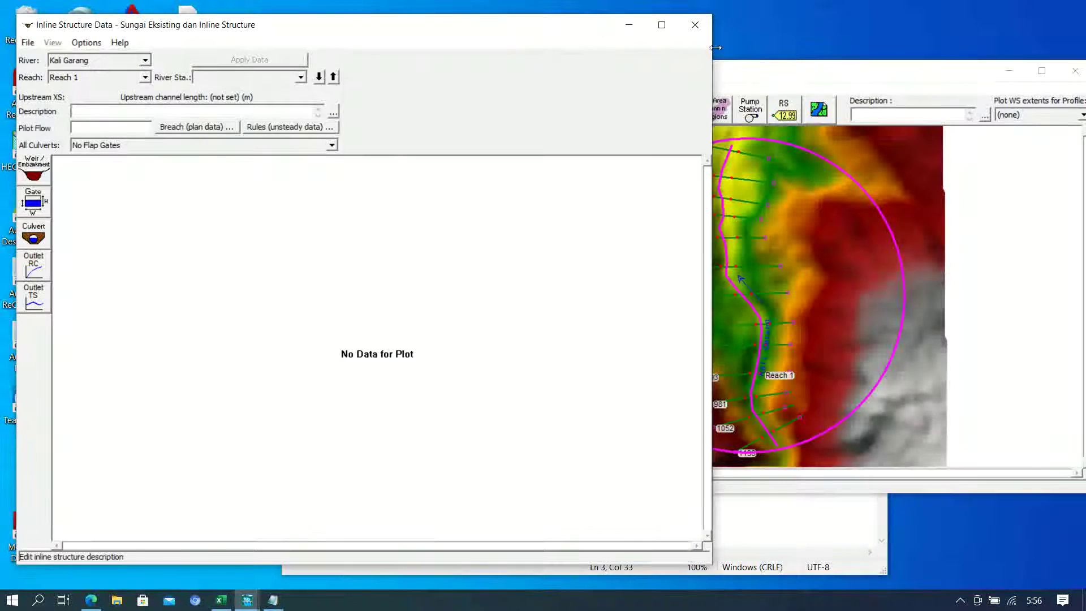
drag(711, 48, 406, 65)
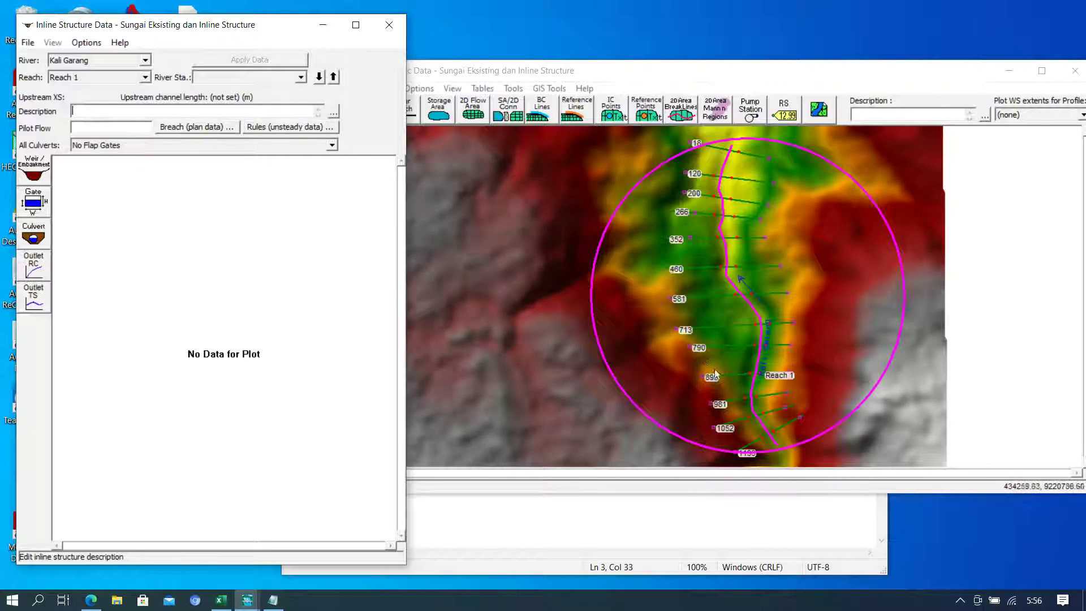
- Add an inline structure at river station 800 in Reach 1 of Kali Garang
click(86, 43)
click(105, 59)
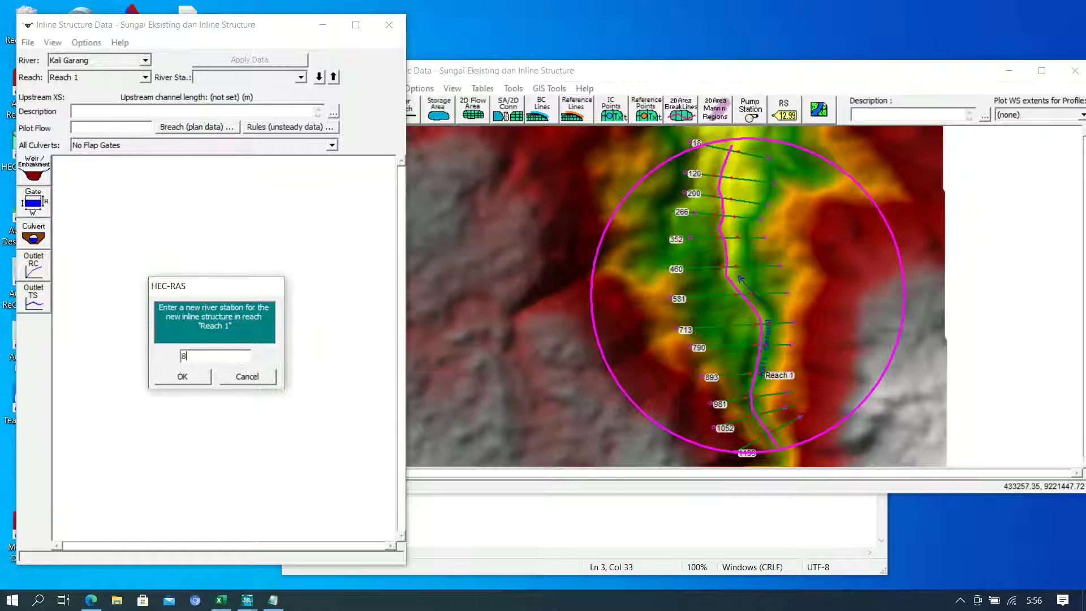
click(192, 381)
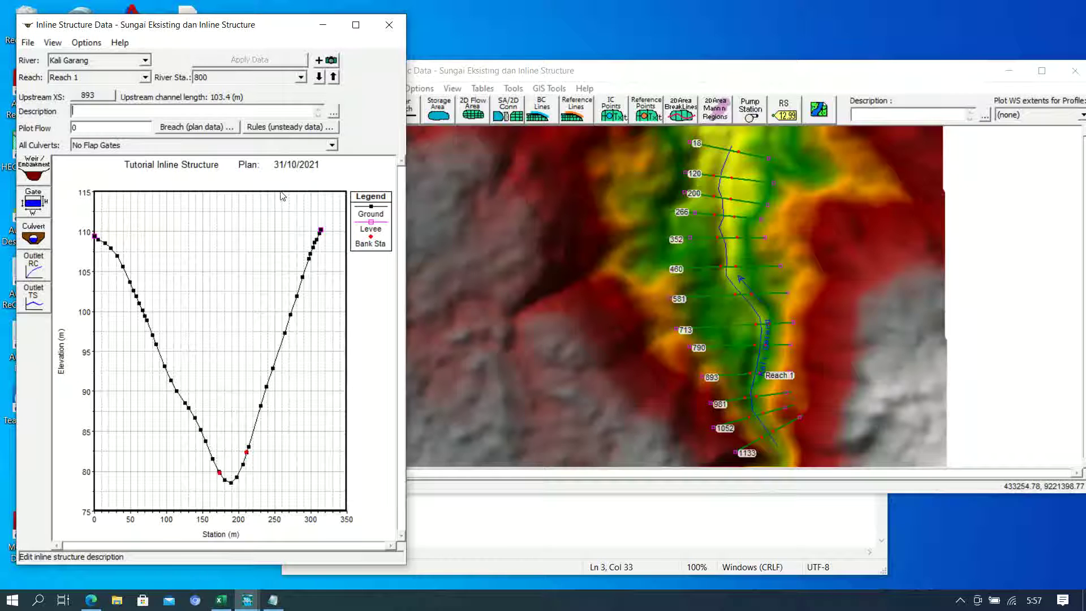
- Open the weir station elevation editor for the structure at station 800 and set the distance to 25 m and width to 15 m
click(356, 26)
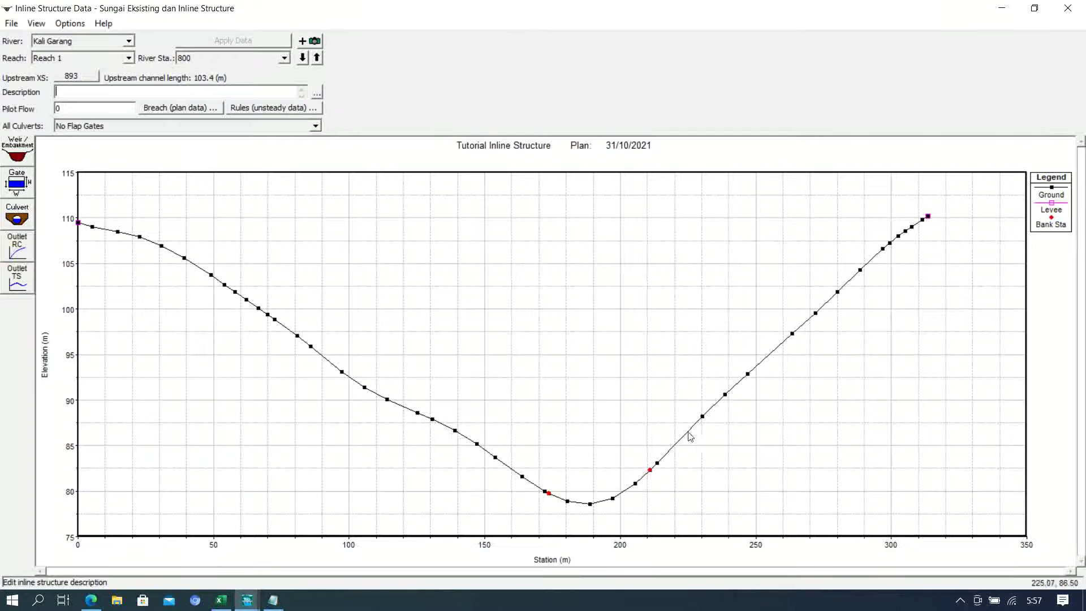
click(20, 152)
drag(857, 115, 669, 56)
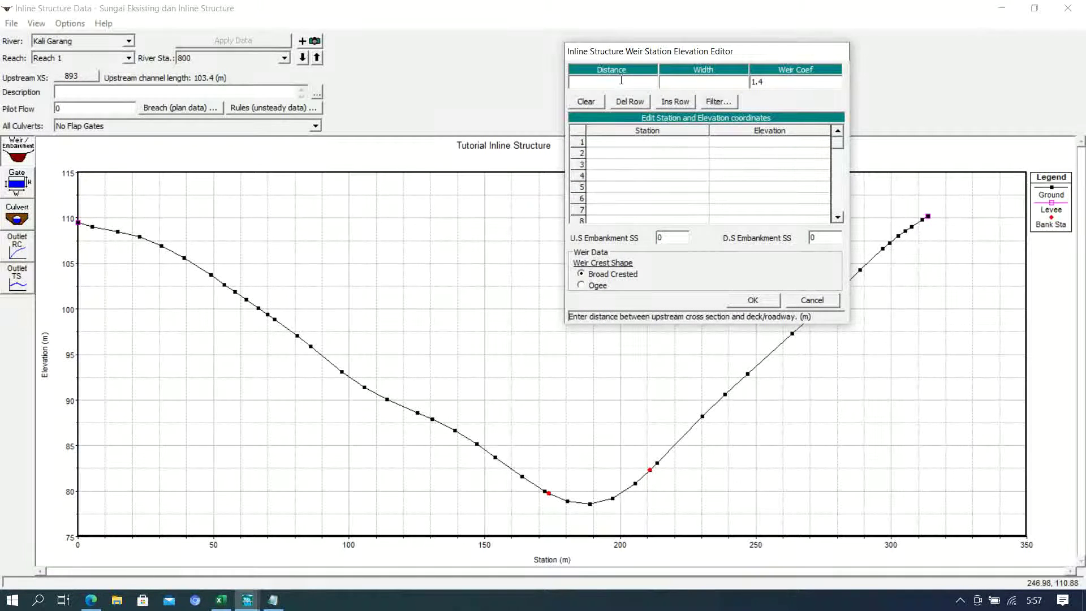
click(624, 85)
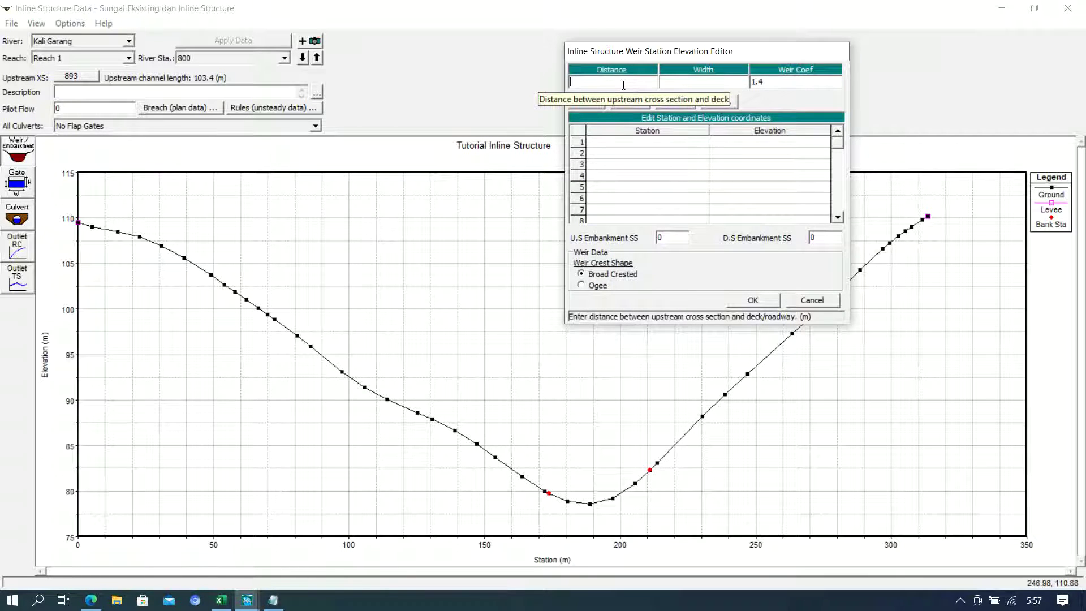
text(25)
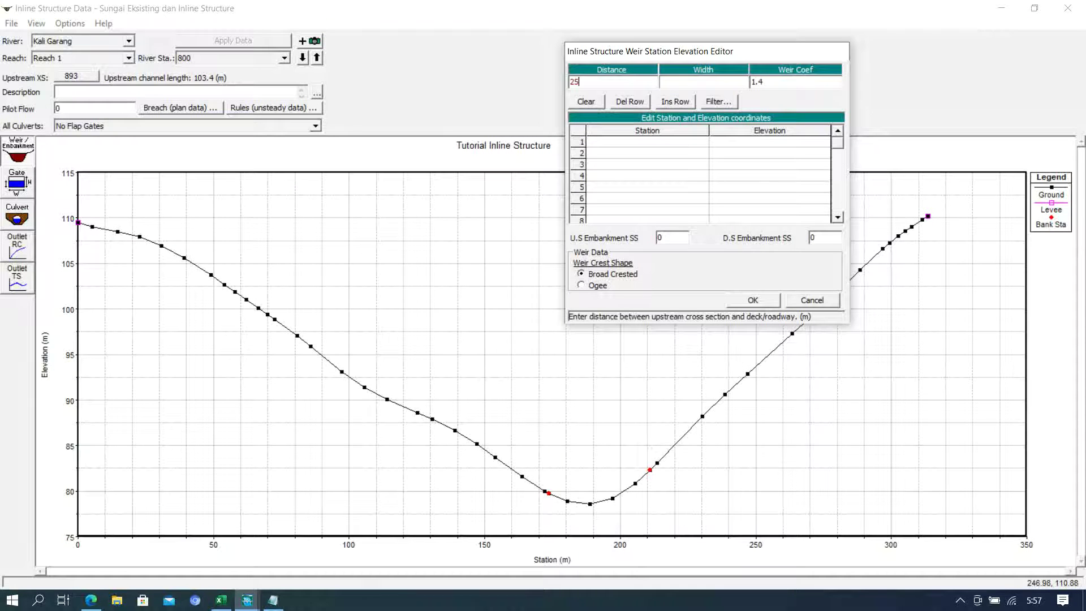
click(696, 81)
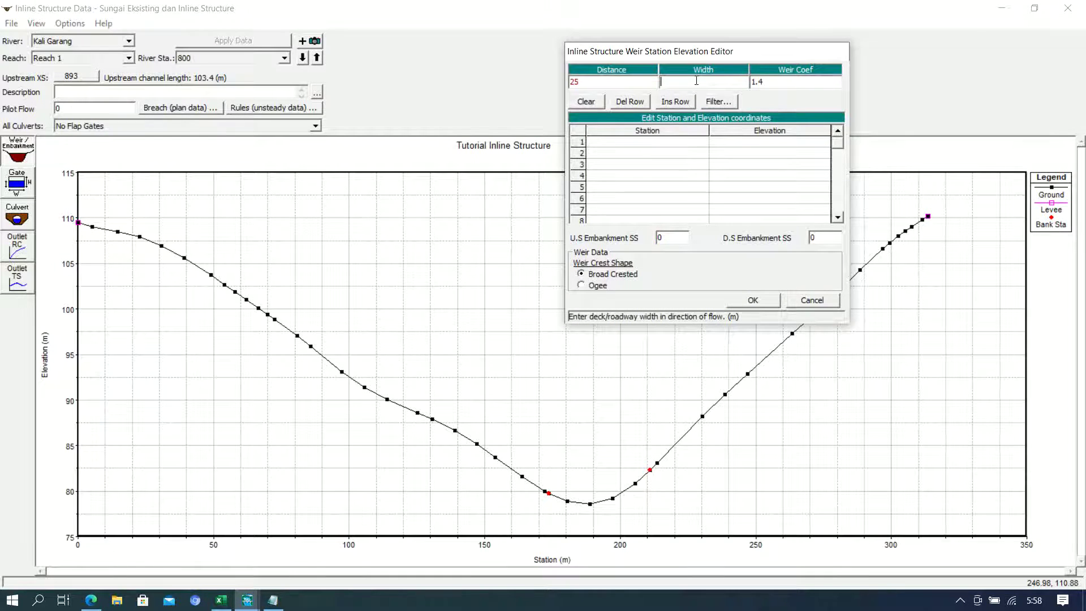
text(15)
click(791, 82)
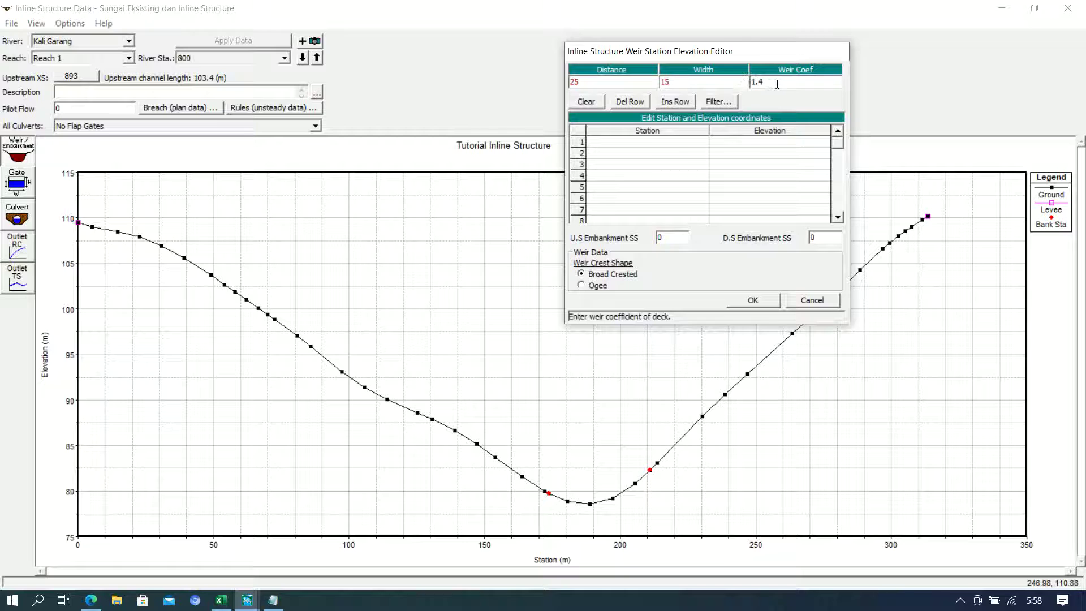
- Set the weir crest shape to Ogee with spillway approach height 7 m and design energy head 3.5 m, and adopt the computed weir coefficient
click(633, 275)
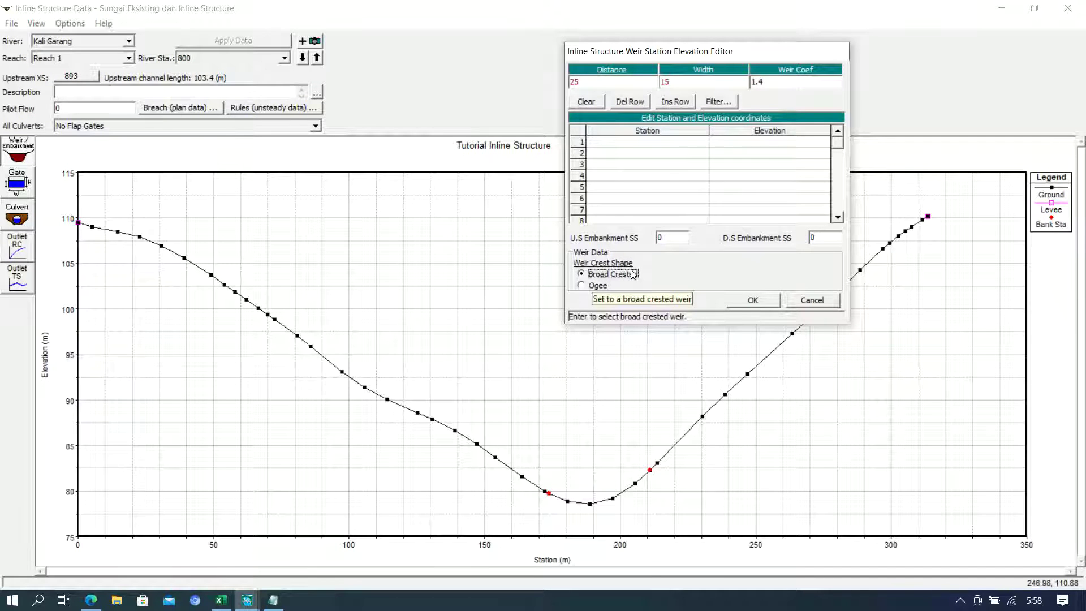
click(596, 287)
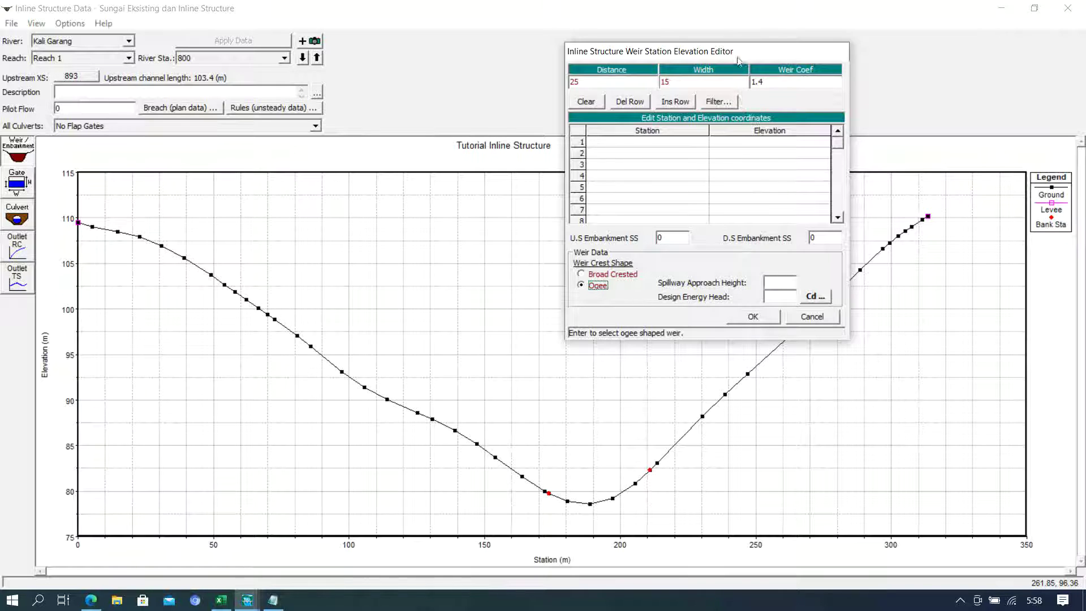
drag(738, 61, 692, 63)
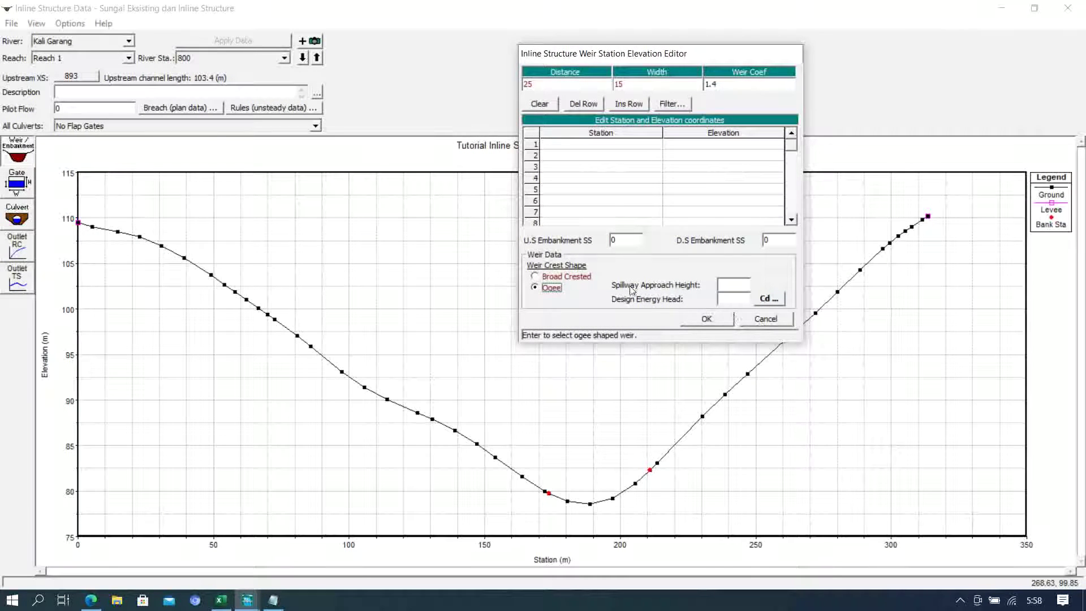
click(737, 285)
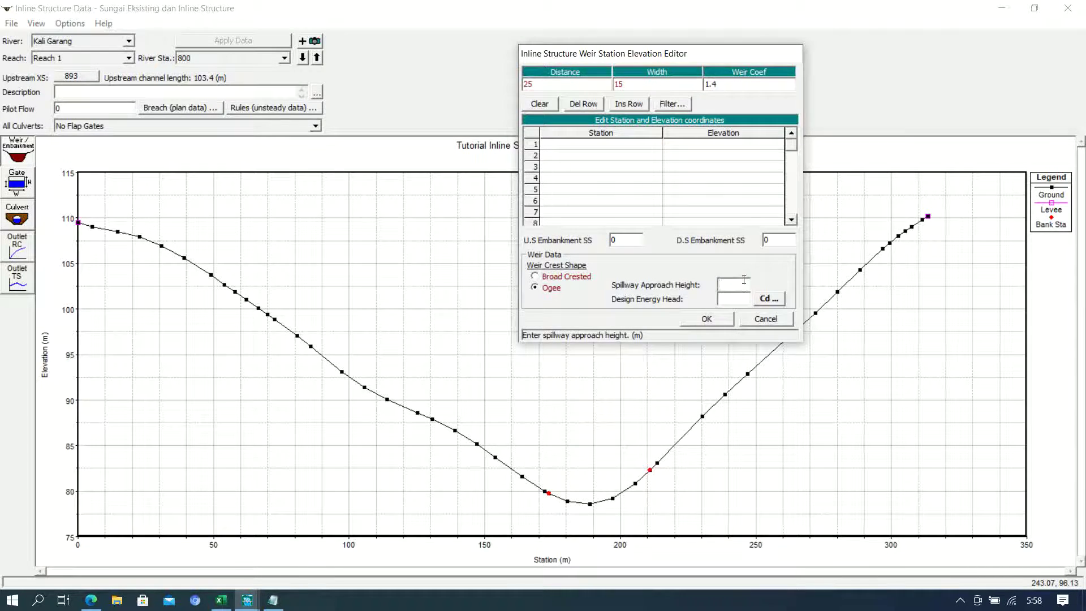
text(7)
click(740, 300)
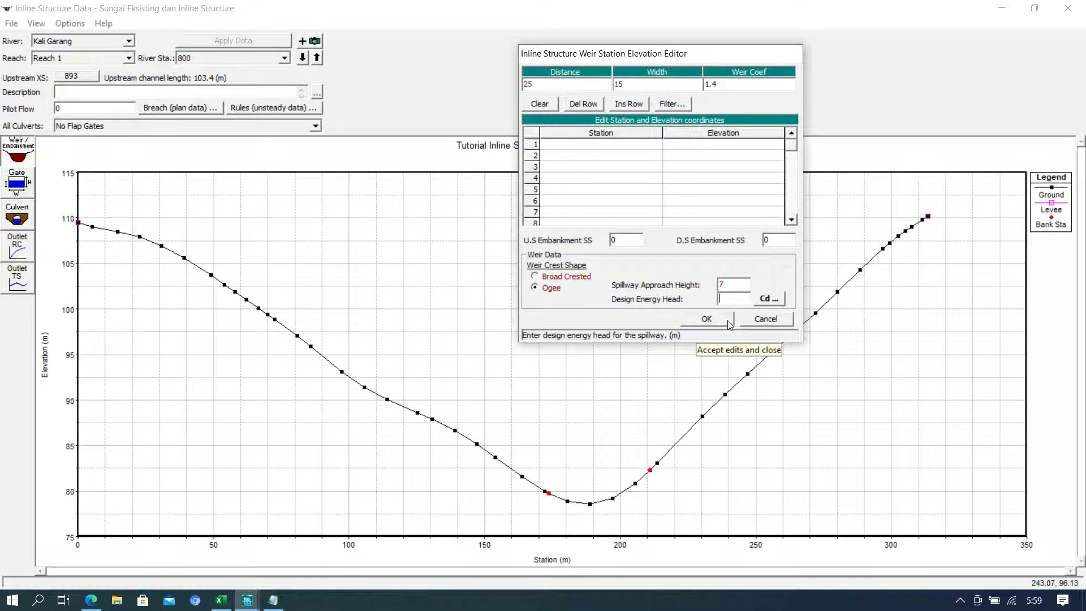
text(3.5)
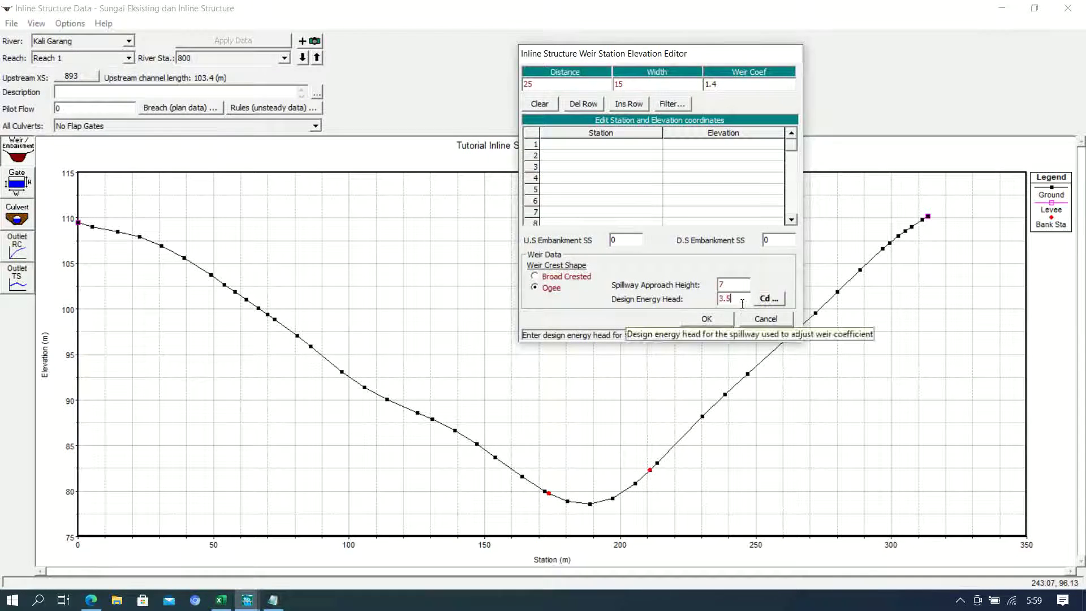
click(775, 302)
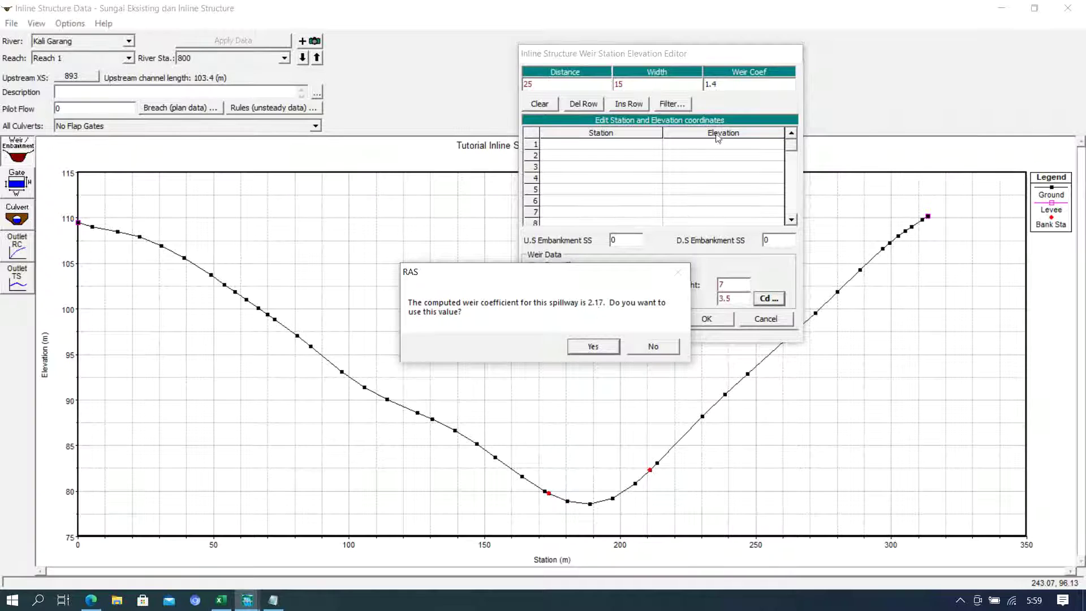
click(606, 347)
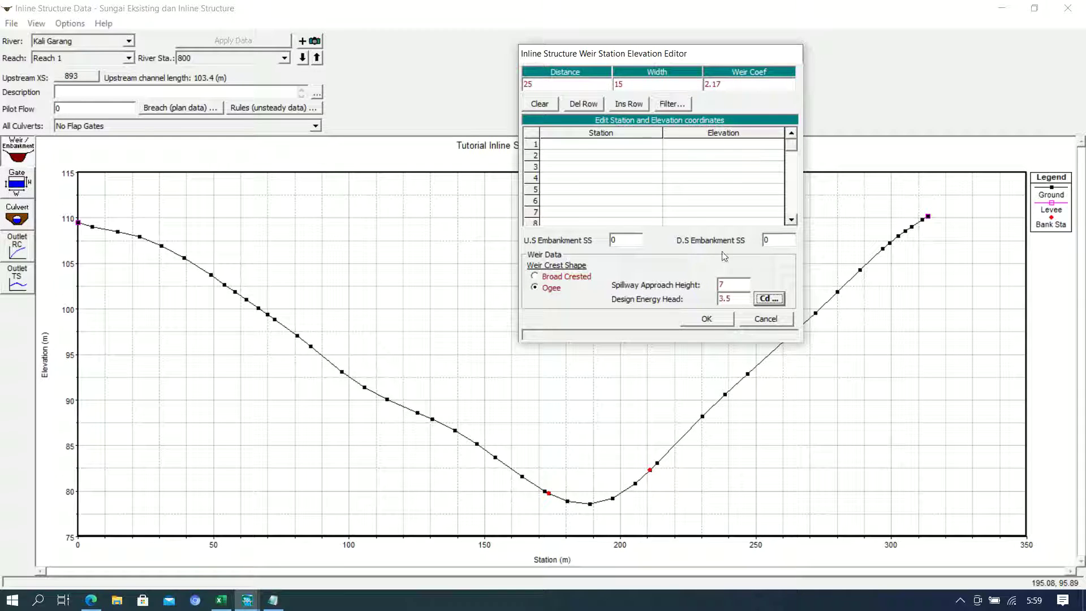
- Restore the Inline Structure Data window's size and identify the station and elevation of the lowest ground point on its cross section plot
click(697, 145)
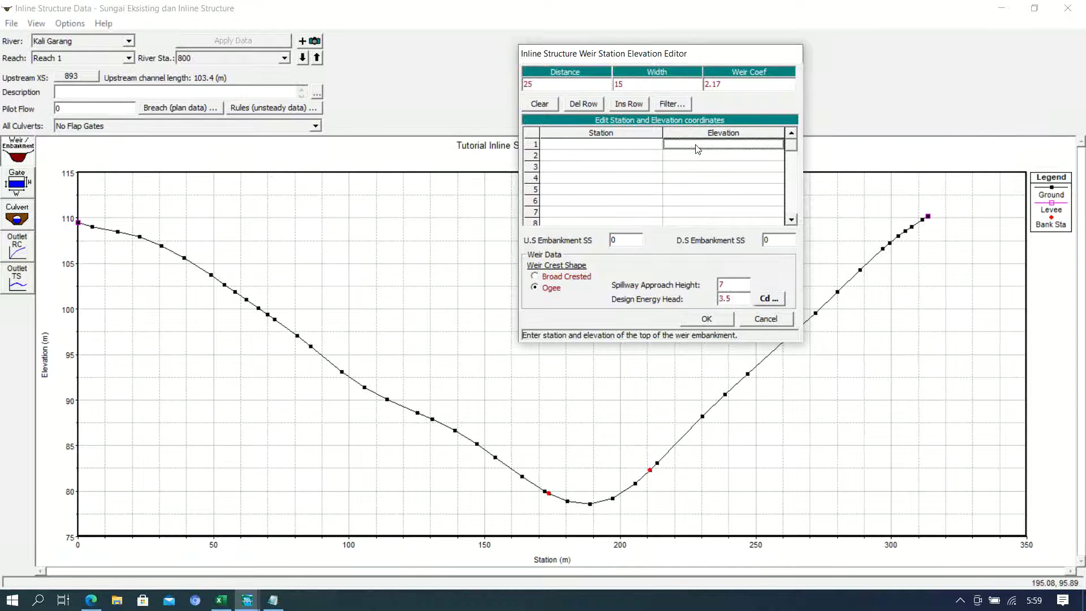
click(1035, 8)
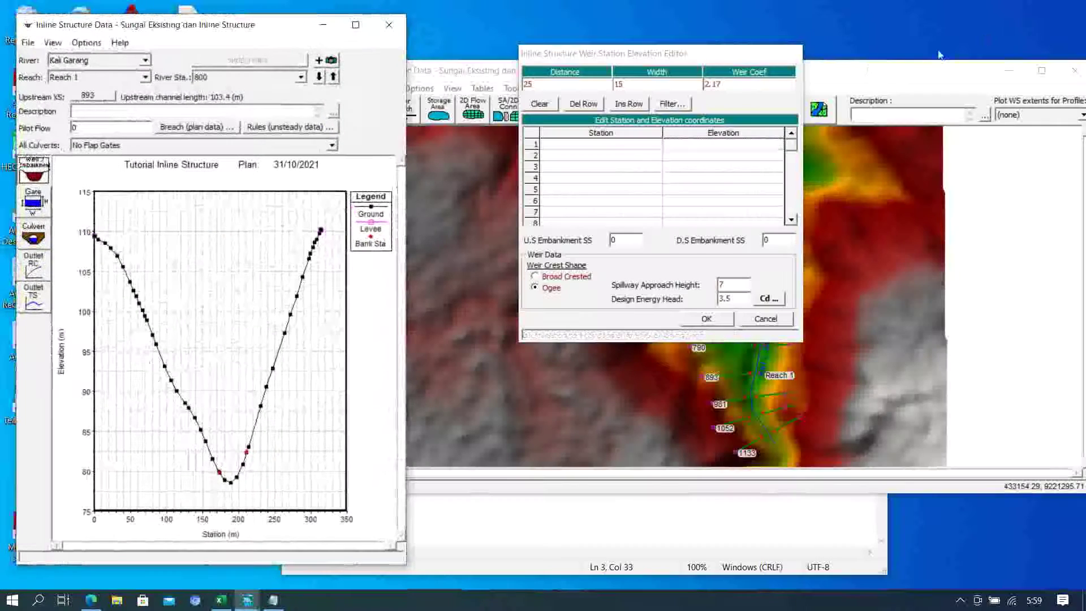
click(232, 486)
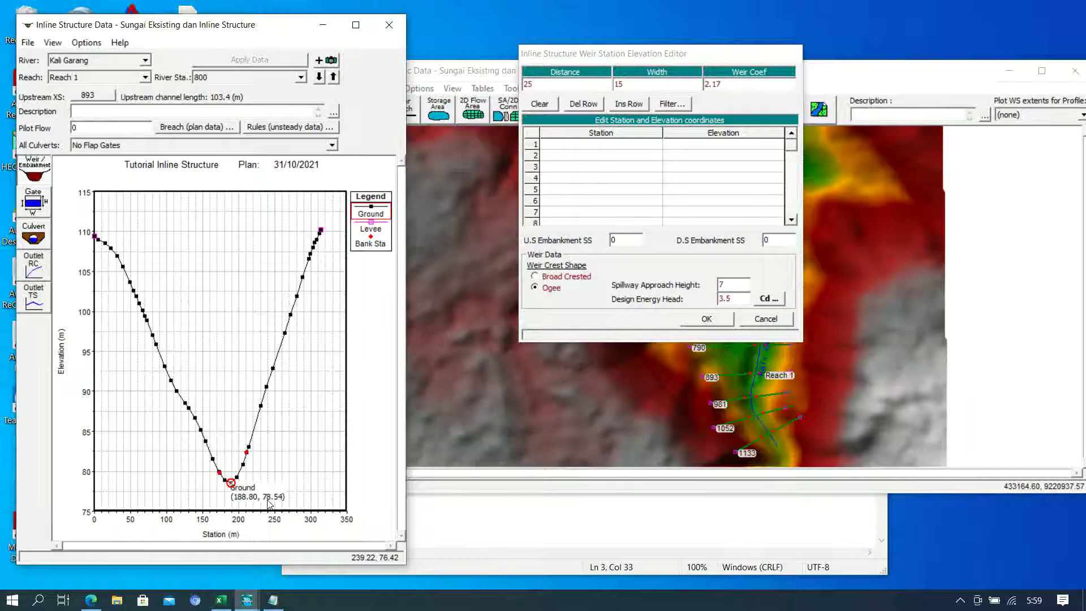
- Switch to the Windows Calculator and calculate the sum of 78 and 8 for the weir elevation
click(38, 600)
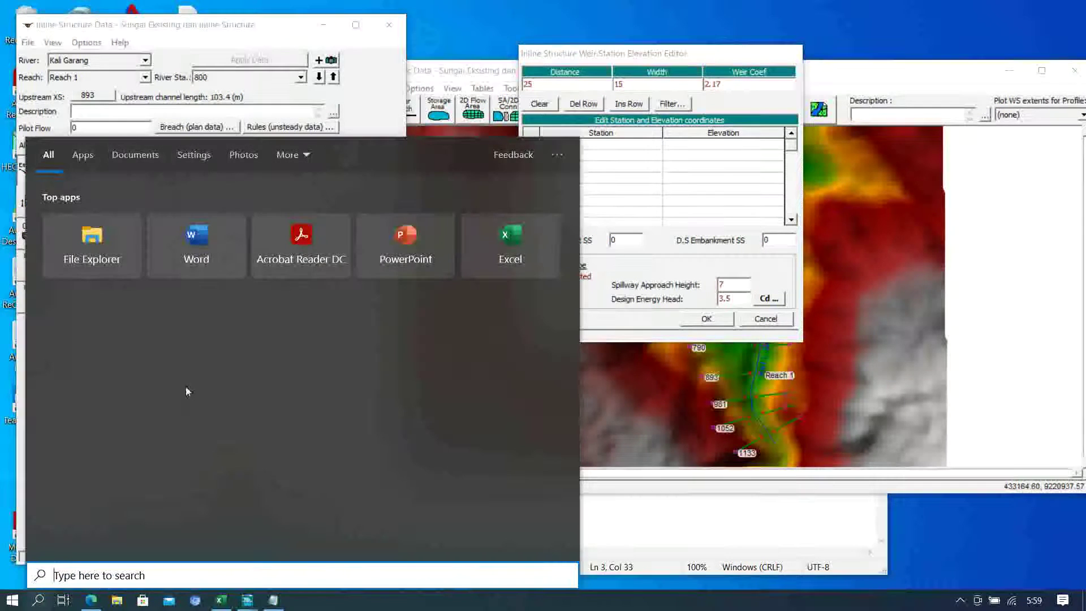
text(cal)
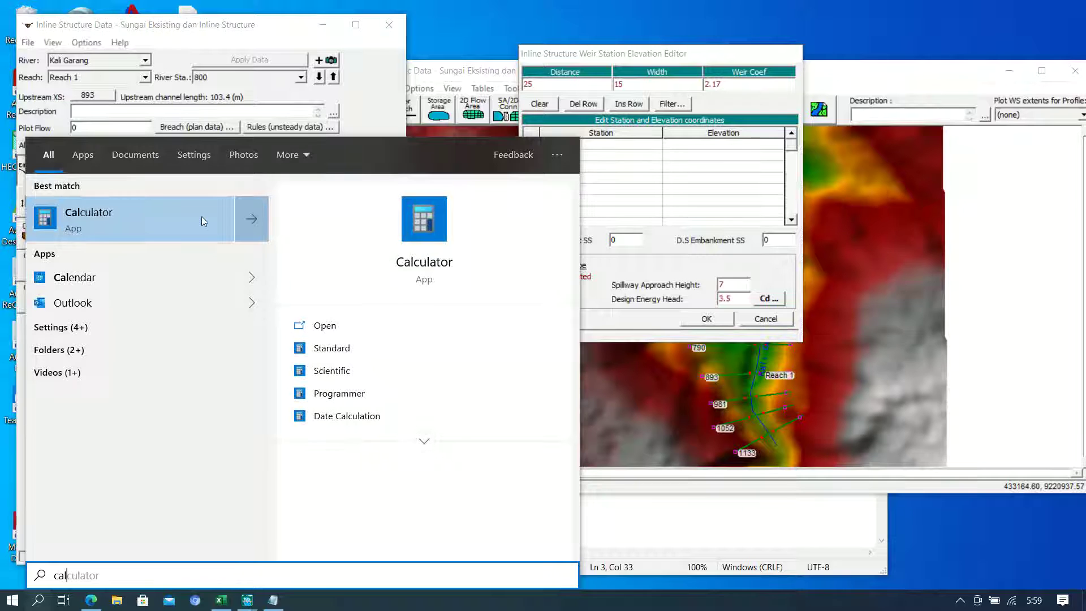
click(161, 209)
click(1037, 11)
click(338, 356)
click(402, 347)
click(651, 482)
click(450, 360)
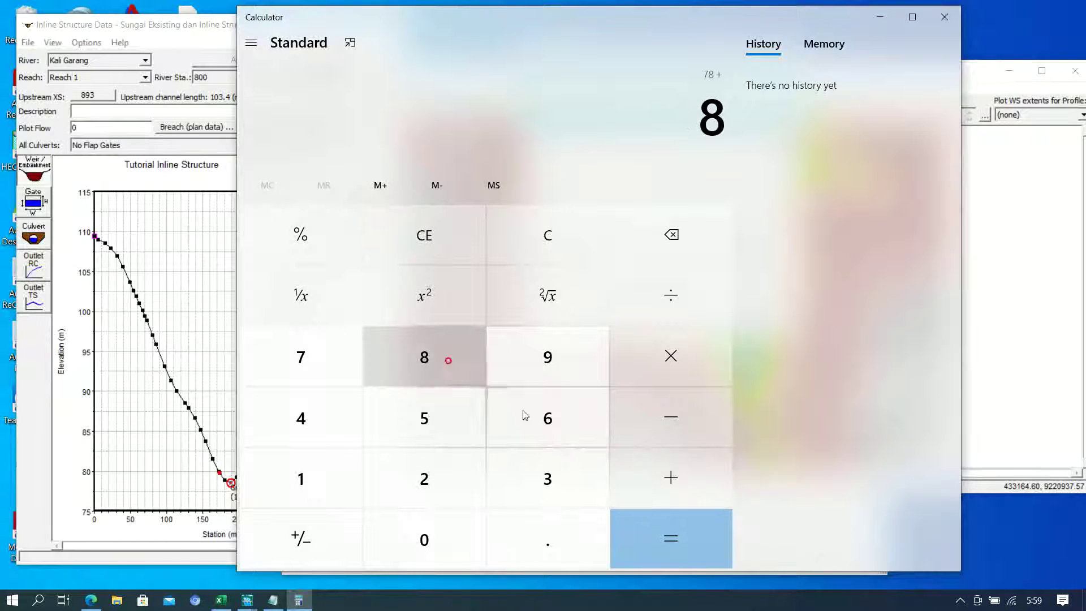
click(660, 541)
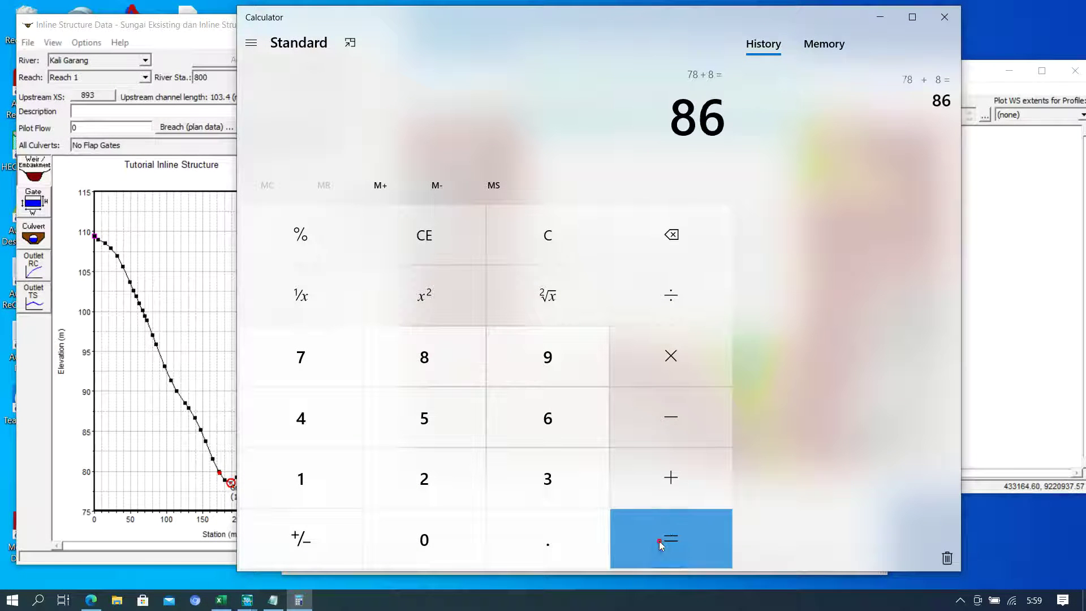
- Return to the HEC-RAS weir station elevation editor and enter an elevation of 86 in the first two rows
click(875, 21)
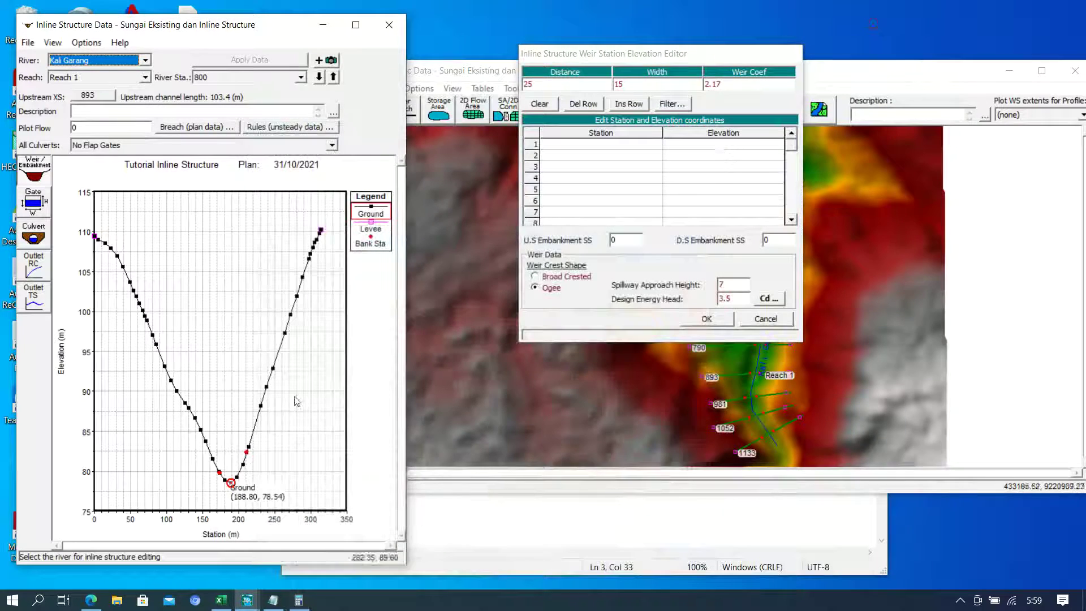
click(724, 147)
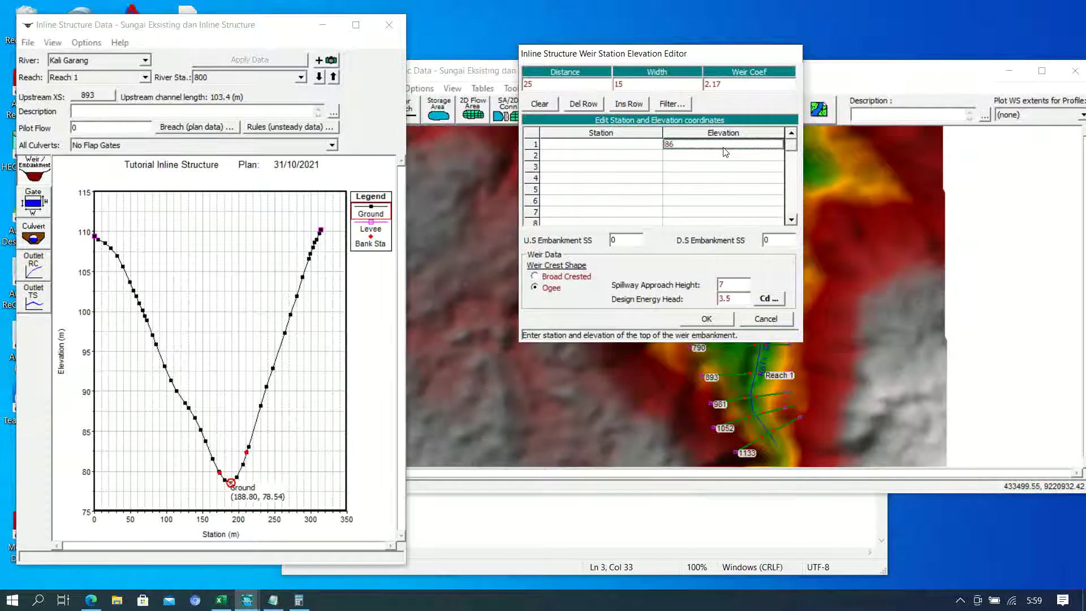
key(Return)
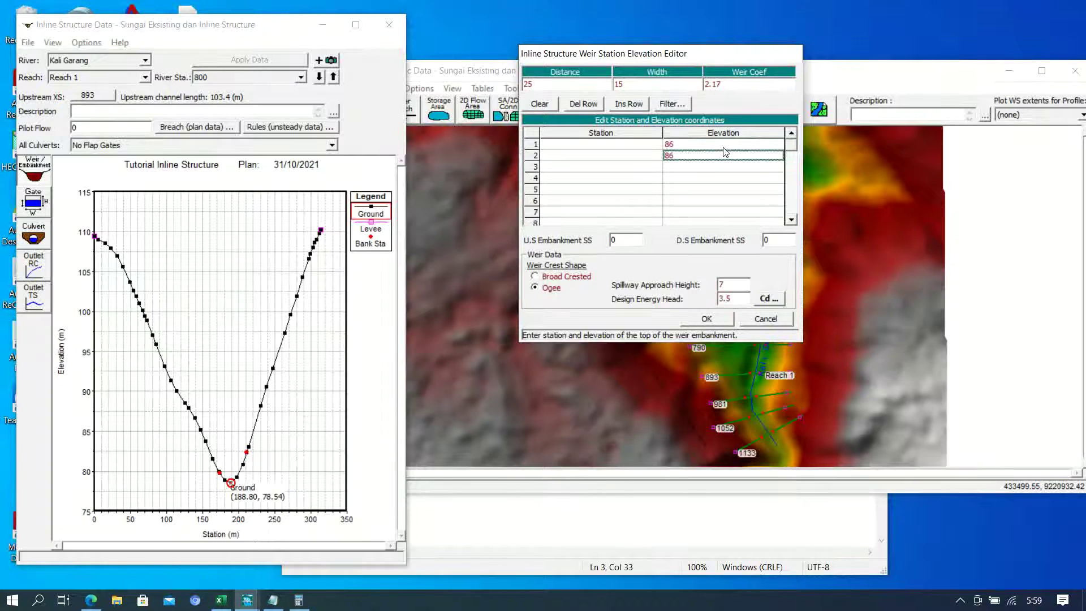
- Check the enlarged cross section plot for the weir's left limit and set the first row's station to 140
click(630, 144)
click(630, 155)
click(356, 25)
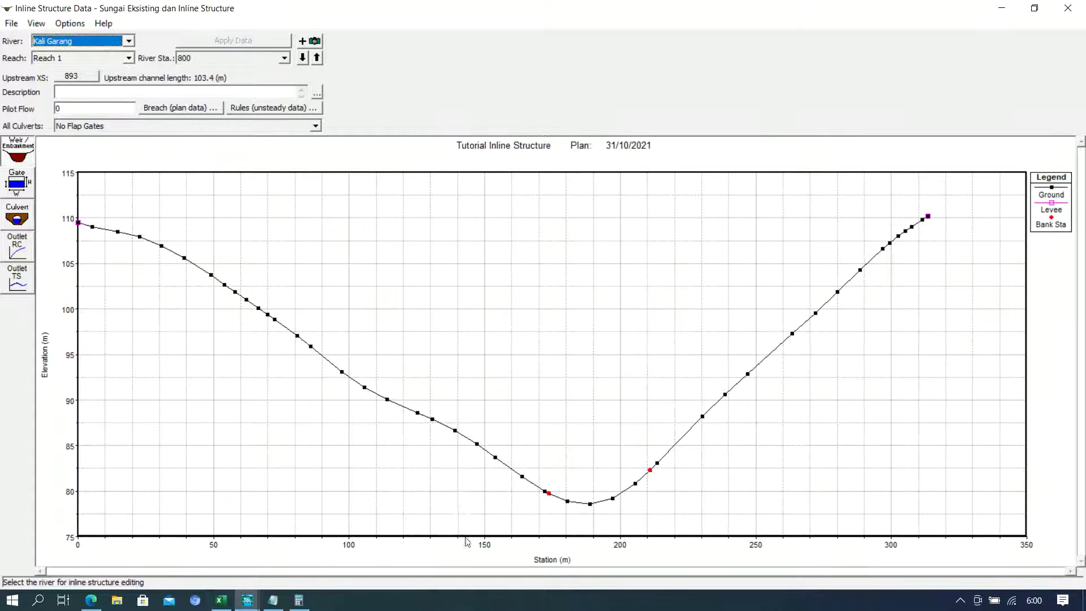
click(1034, 8)
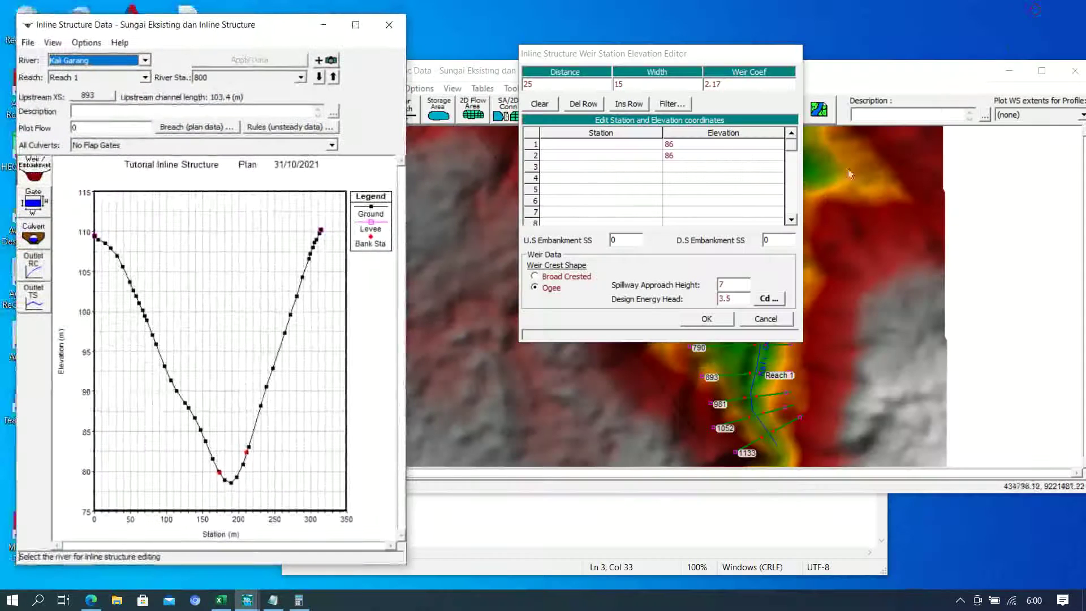
click(619, 144)
text(140)
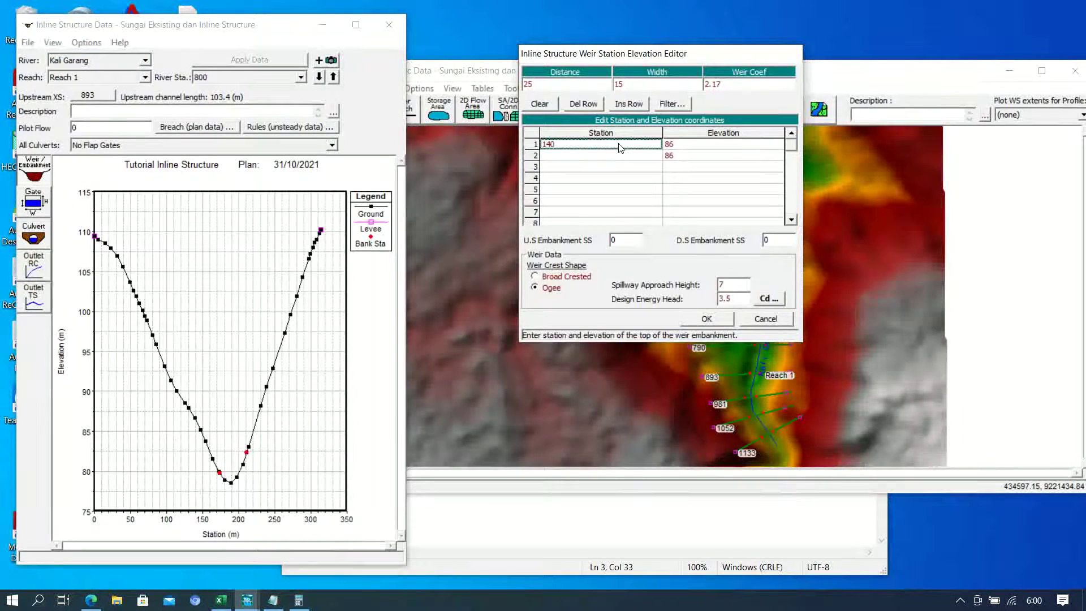
key(Return)
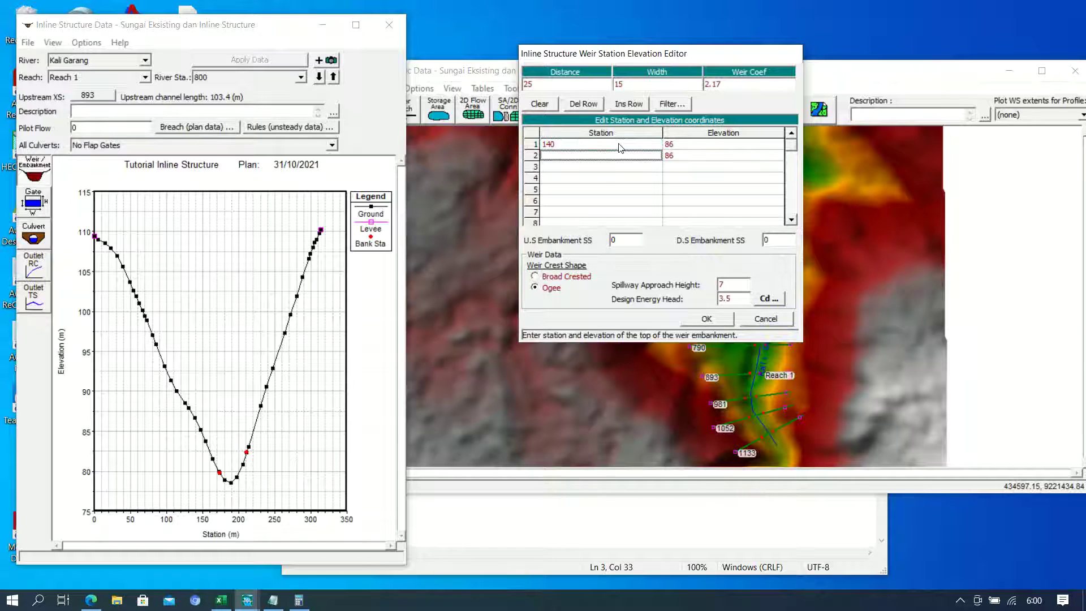
- Check the enlarged cross section plot for the weir's right limit and set the second row's station to 225
click(355, 24)
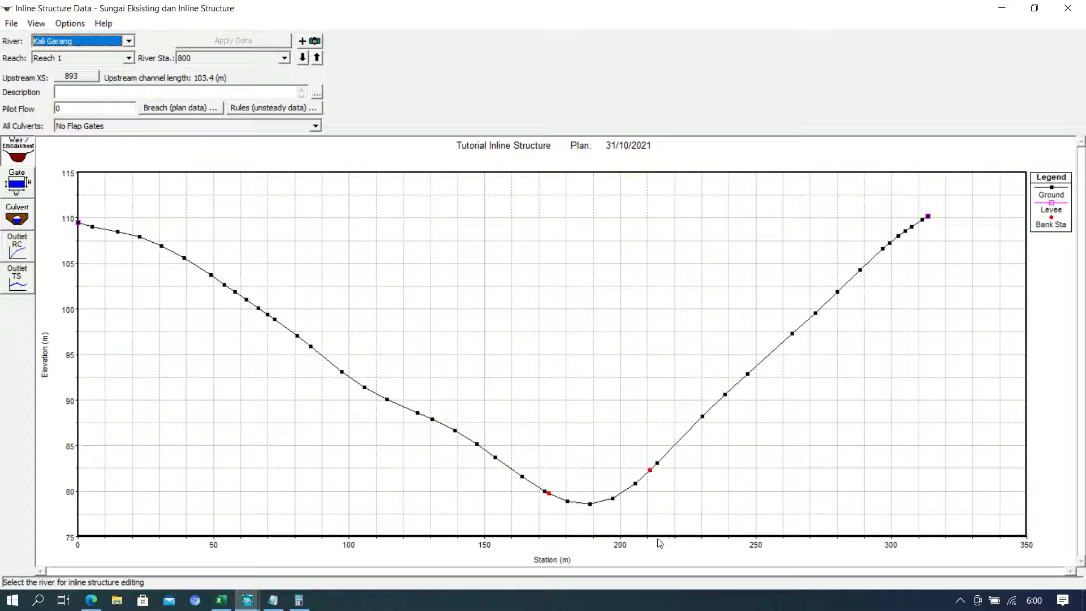
click(1036, 9)
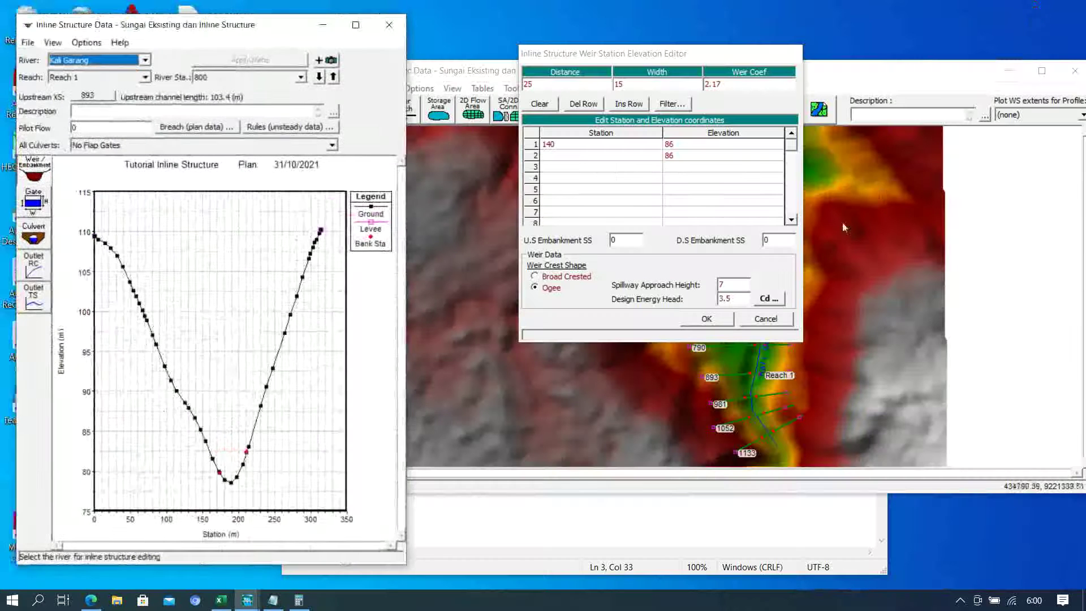
click(610, 159)
text(225)
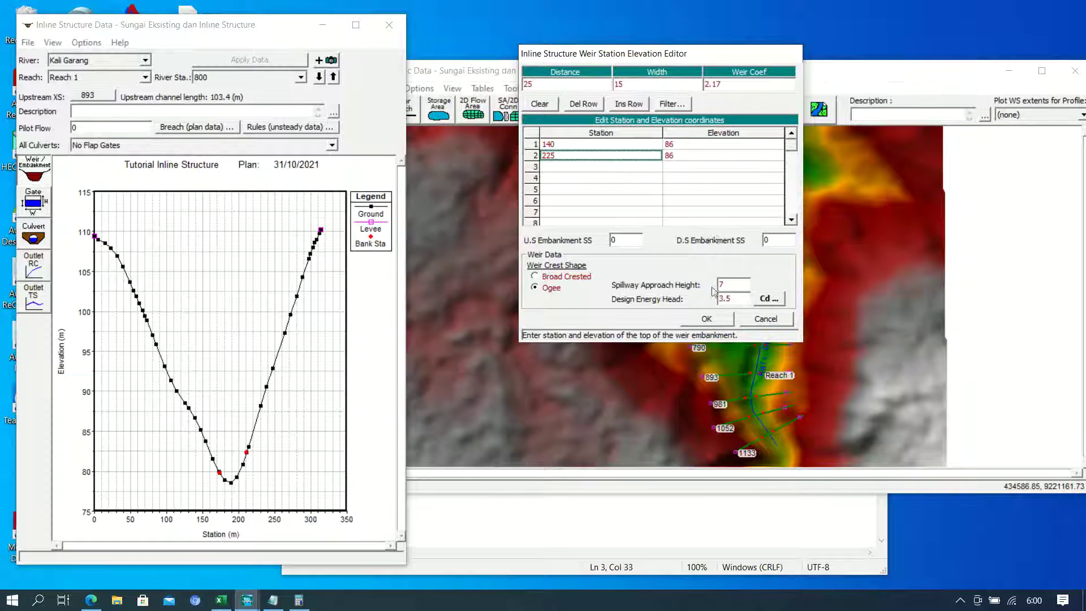
- Set both the upstream and downstream embankment side slopes to 1 and apply the weir data
click(625, 240)
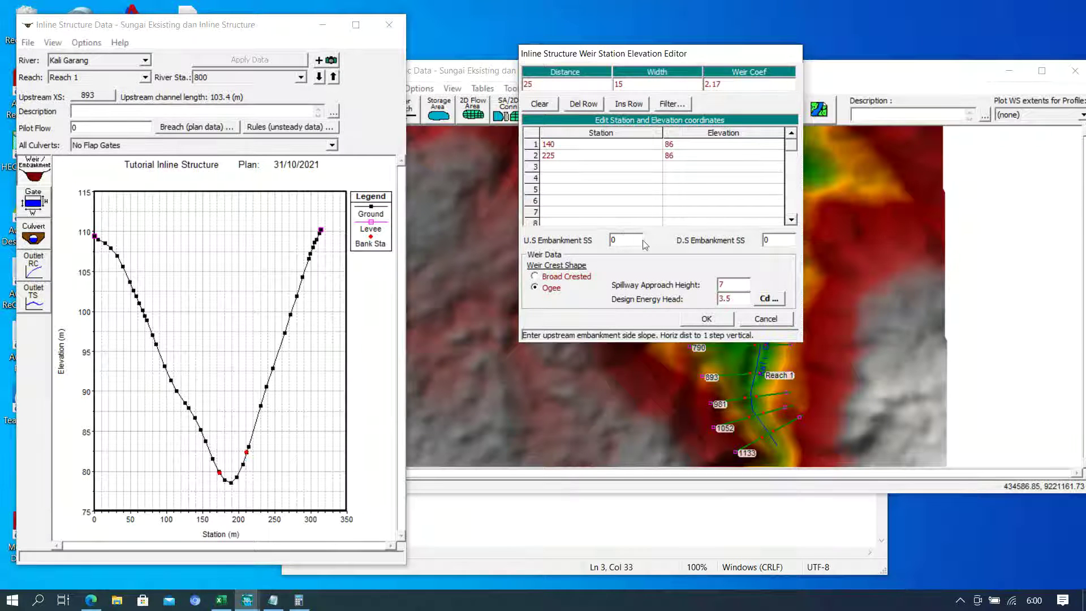
key(BackSpace)
text(1)
drag(779, 242, 756, 245)
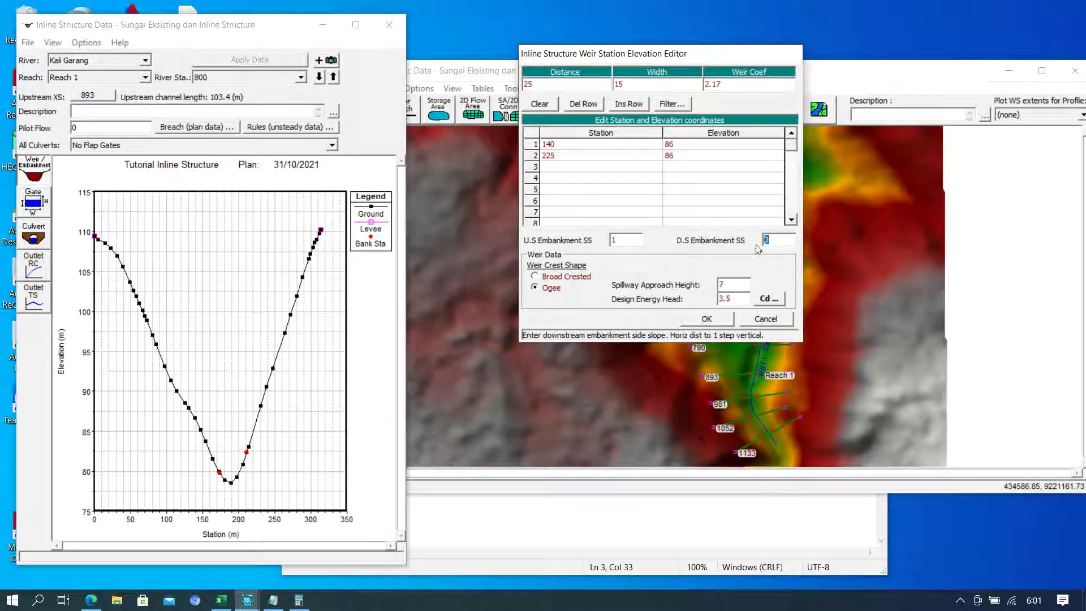
text(1)
click(704, 320)
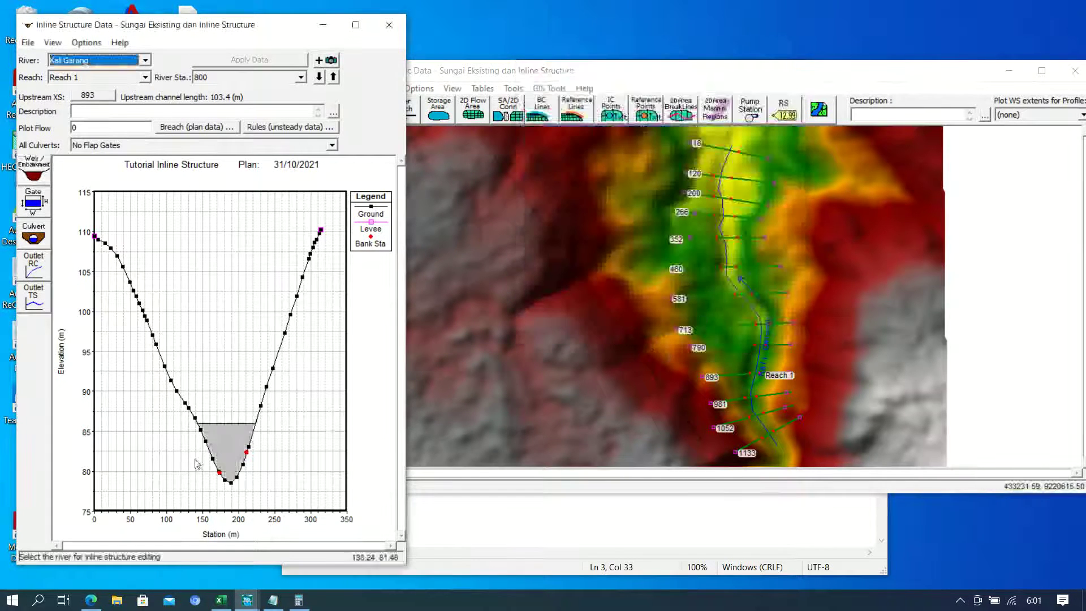
- Examine the weir's left end on the enlarged plot and try 145 as its first station
click(356, 25)
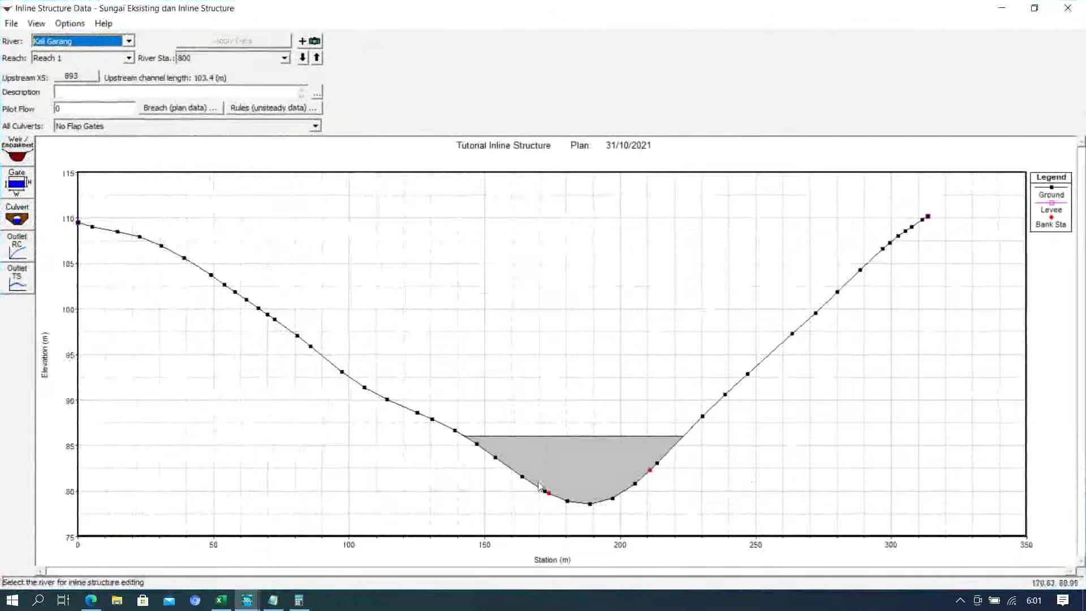
right_click(496, 377)
click(515, 381)
drag(419, 425, 508, 474)
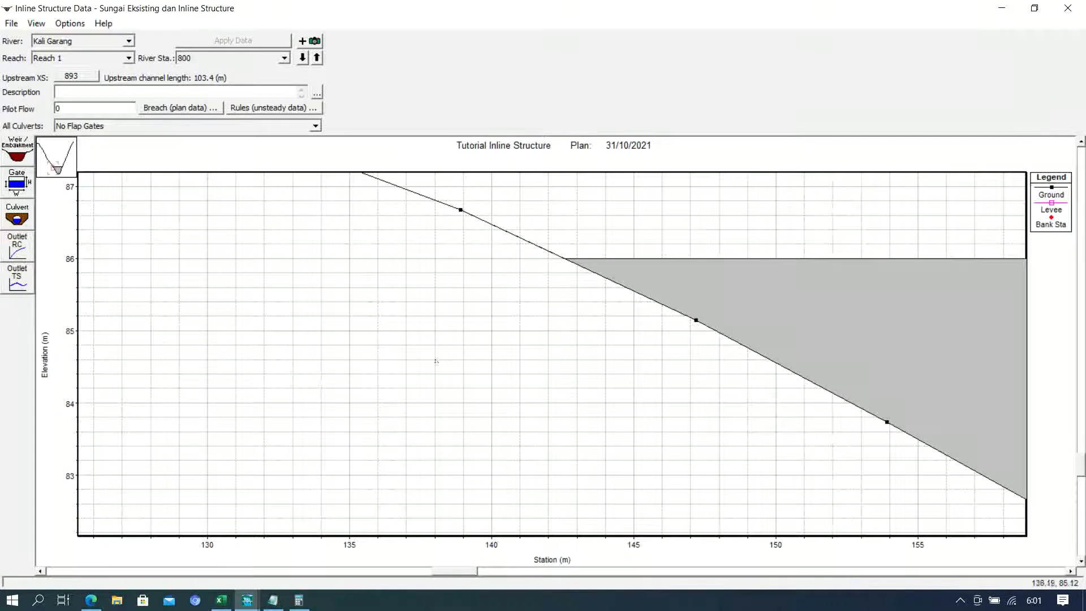
click(19, 156)
click(582, 149)
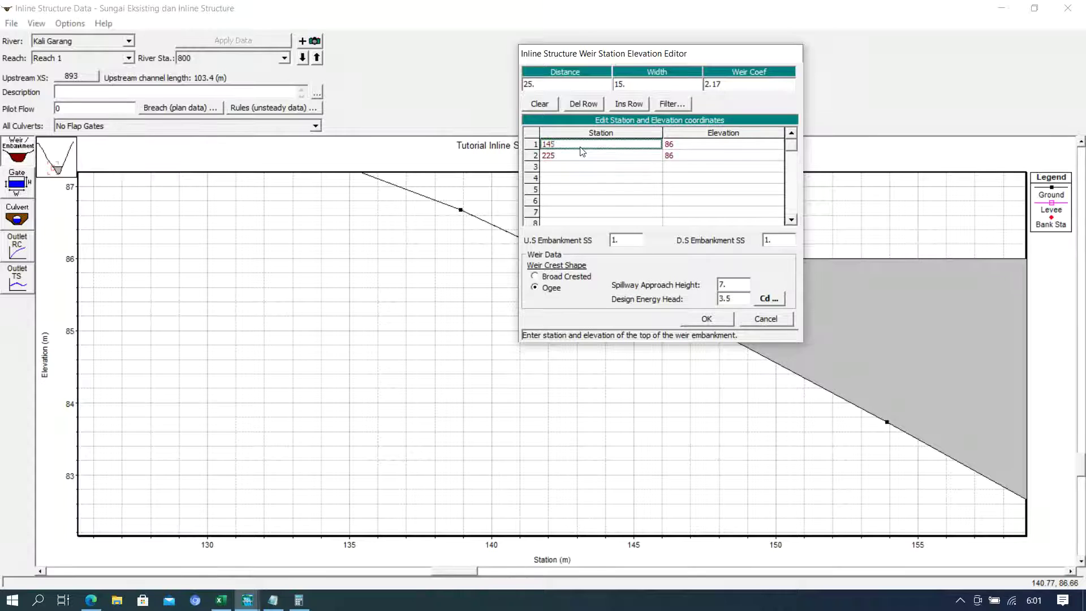
click(707, 318)
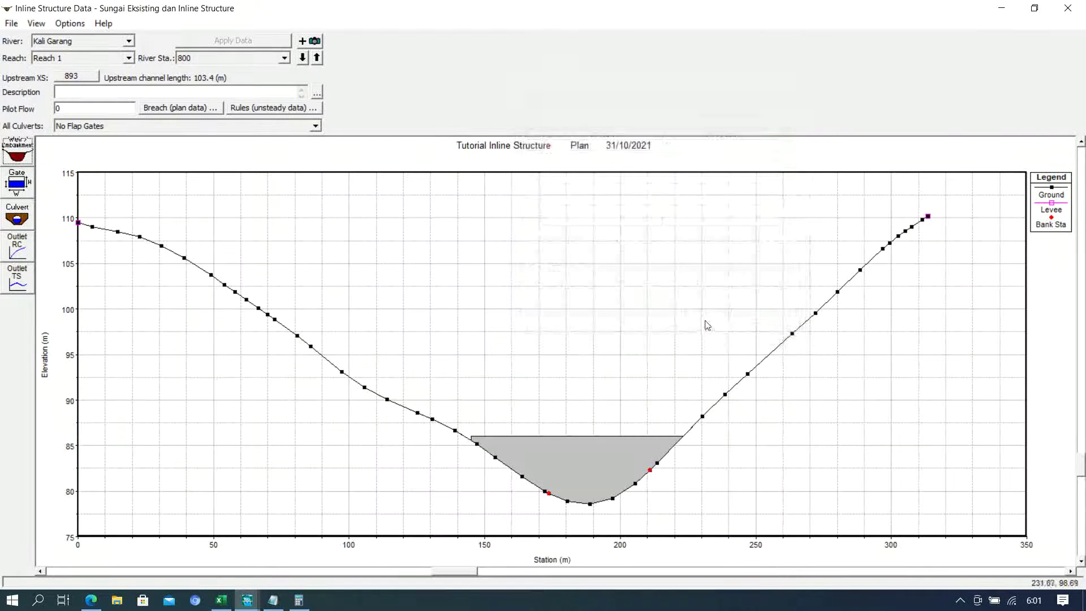
- Check the weir's left end up close and lower its first station so the crest meets the ground line
right_click(489, 357)
click(499, 363)
drag(446, 412, 500, 499)
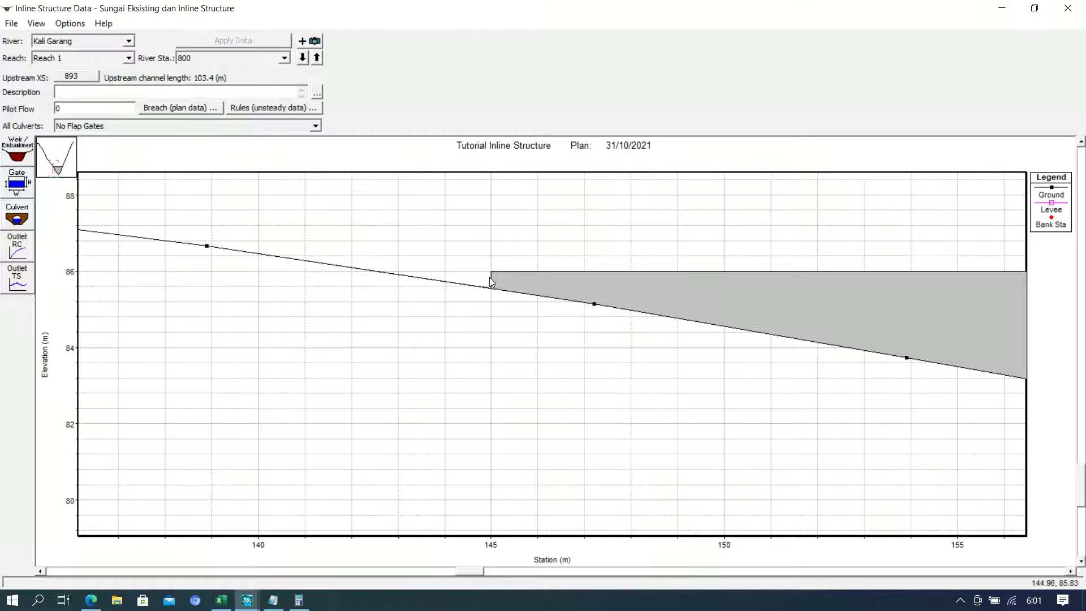
click(28, 159)
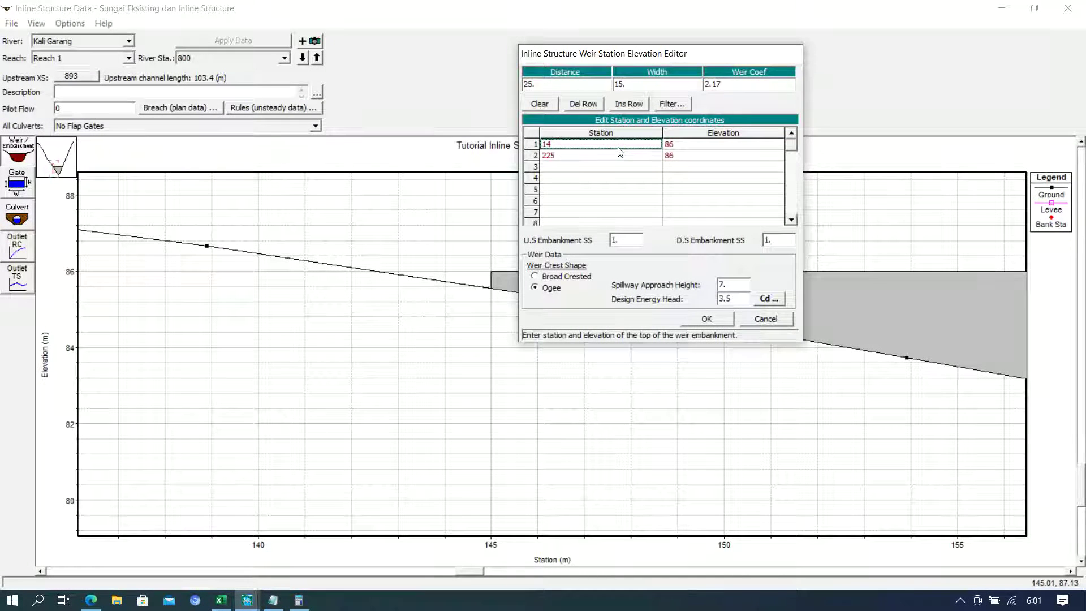
click(706, 319)
- Examine both ends of the weir crest up close for contact with the ground line, restoring the full plot after each check
right_click(489, 378)
click(506, 381)
drag(446, 416, 482, 460)
right_click(554, 250)
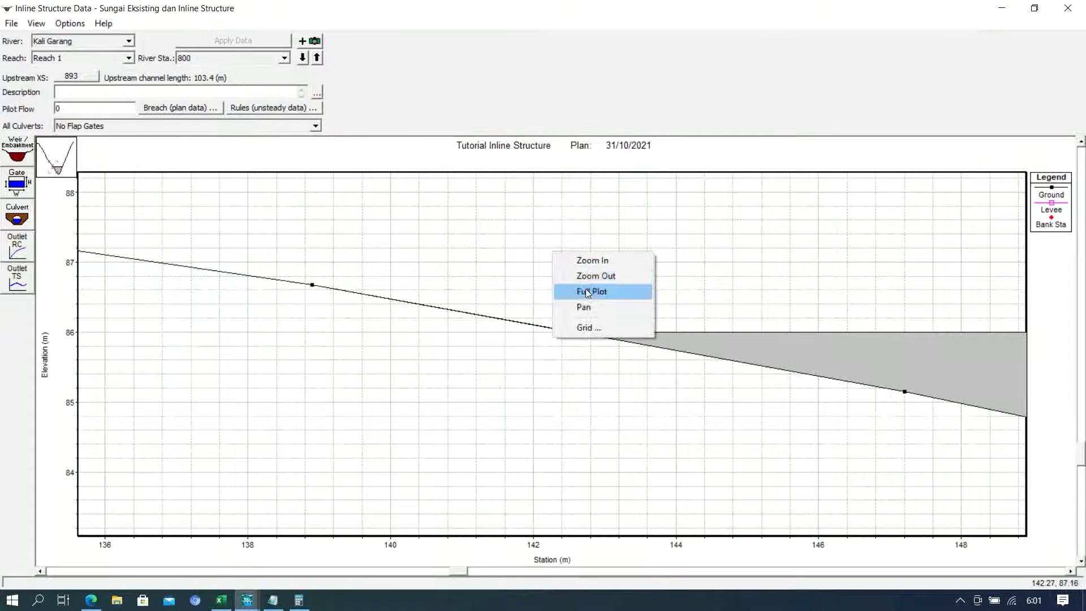
click(589, 291)
right_click(651, 394)
click(667, 398)
drag(659, 412, 697, 456)
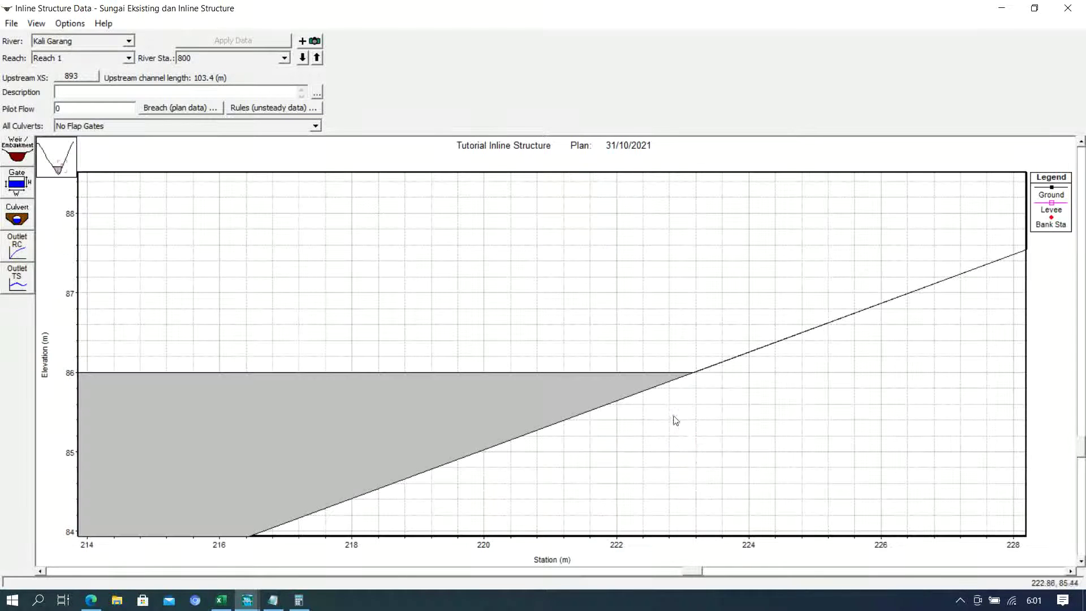
right_click(753, 230)
click(781, 274)
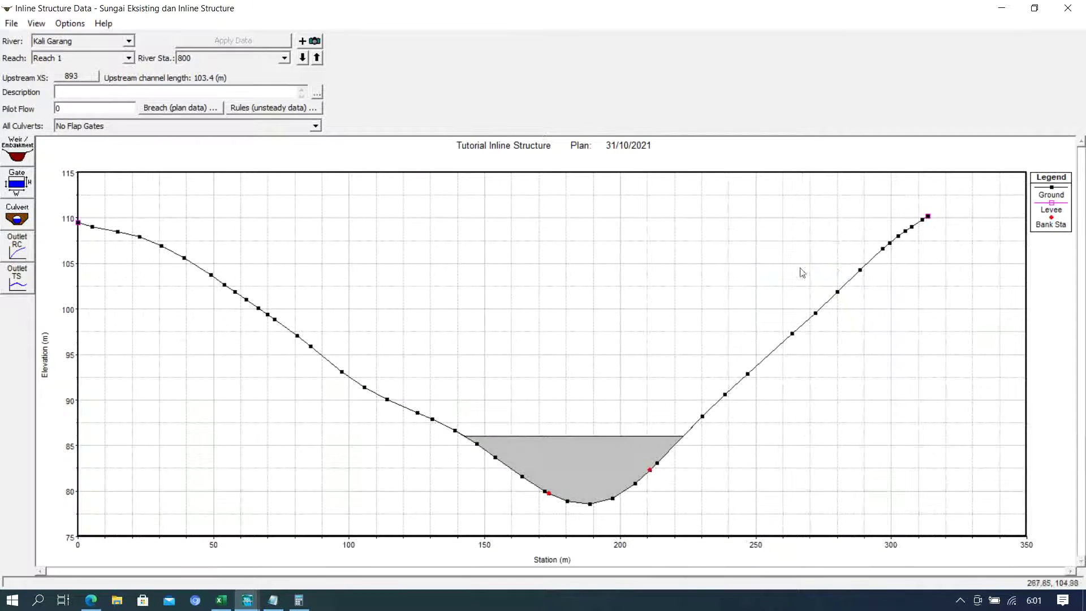
- Identify the station and elevation of the ground point midway down the left slope beneath the weir
right_click(495, 354)
click(529, 361)
drag(447, 409, 604, 537)
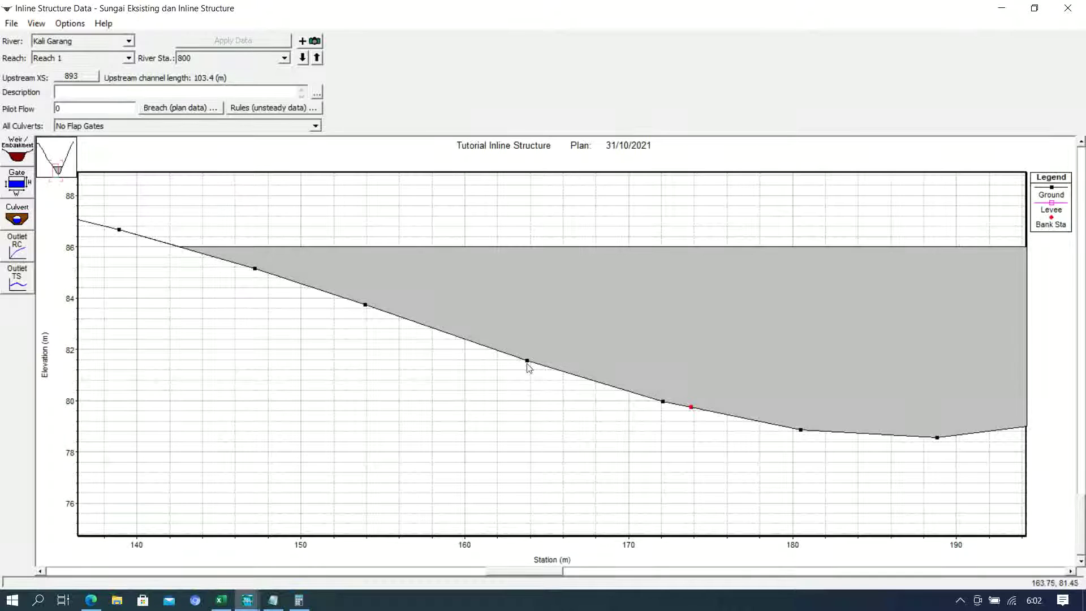
mouse_move(526, 361)
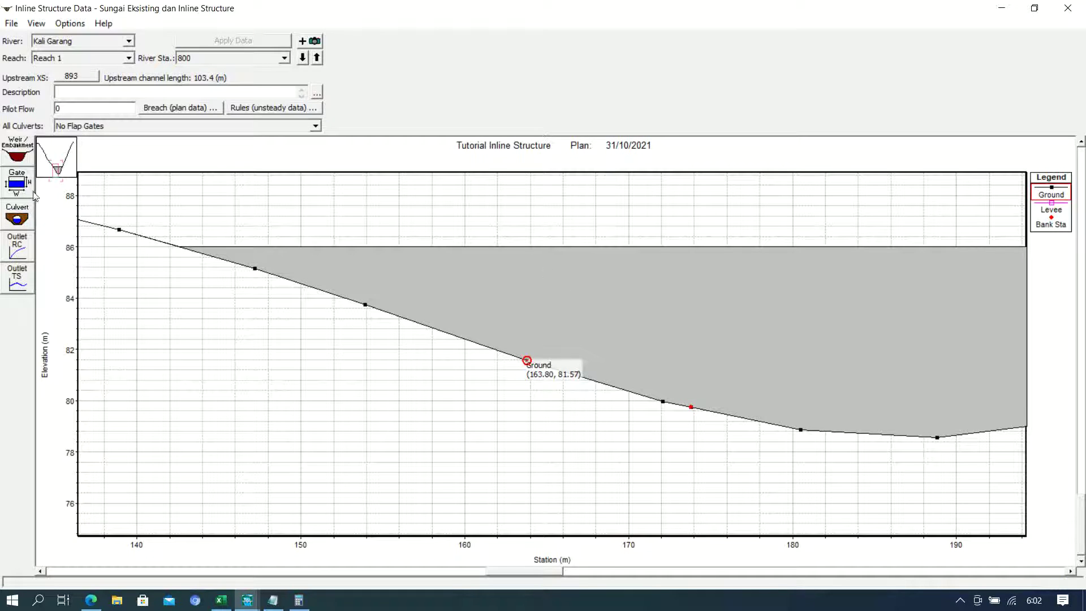
- Open the inline gate editor and set a Sluice gate type, a discharge coefficient of 0.6 and a Broad Crested weir shape
click(17, 182)
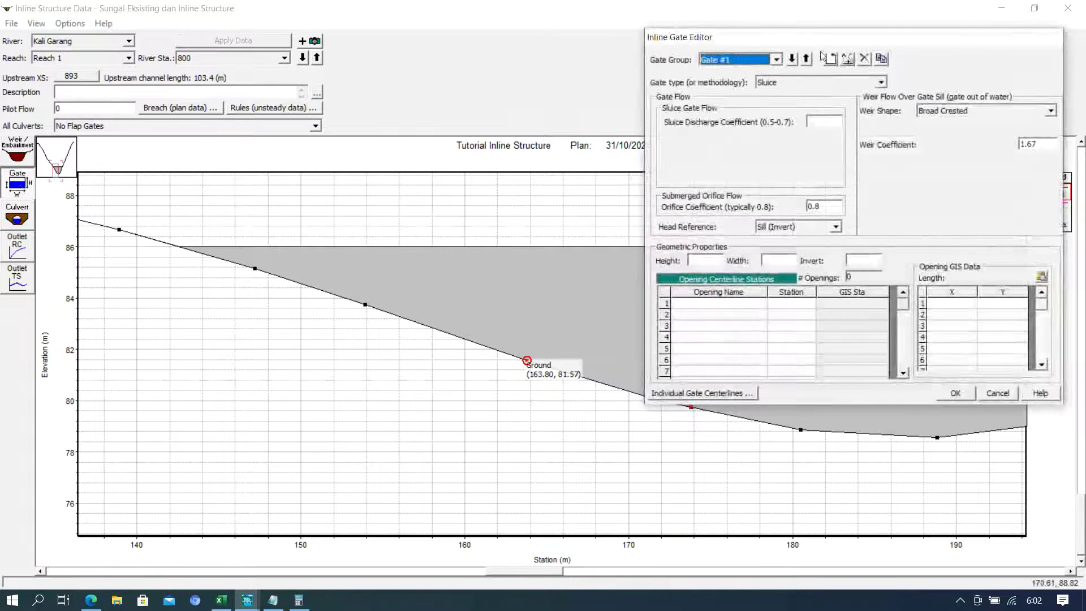
click(860, 75)
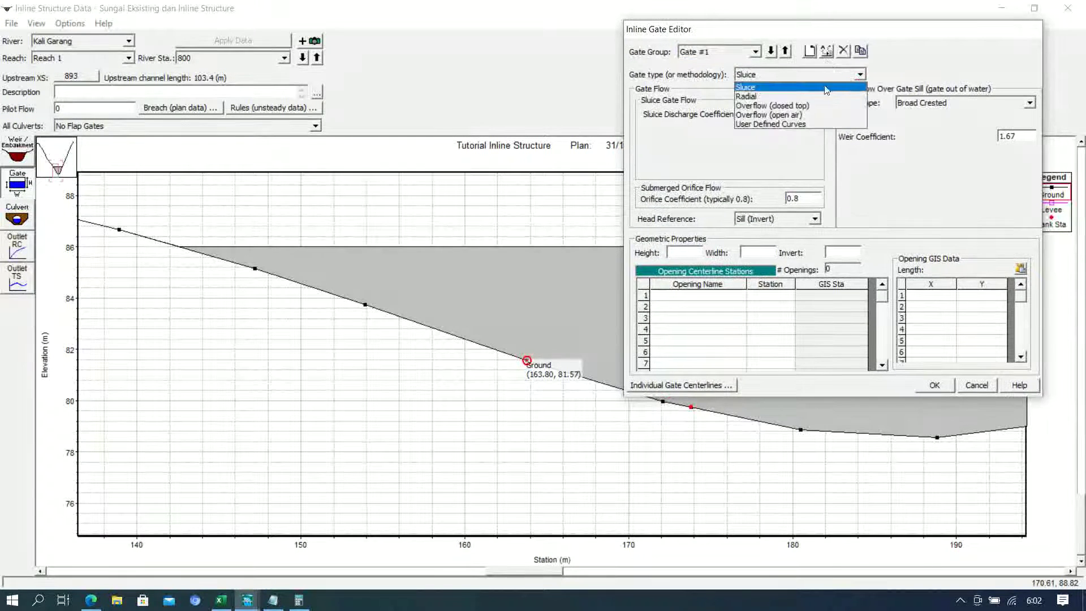
click(786, 85)
click(804, 115)
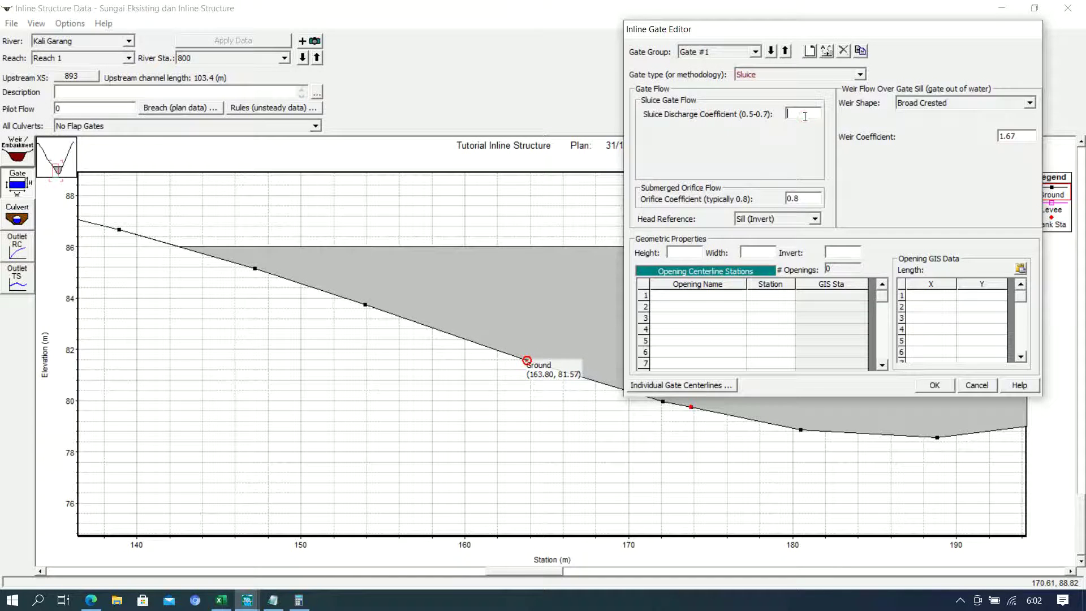
text(0.6)
click(1027, 104)
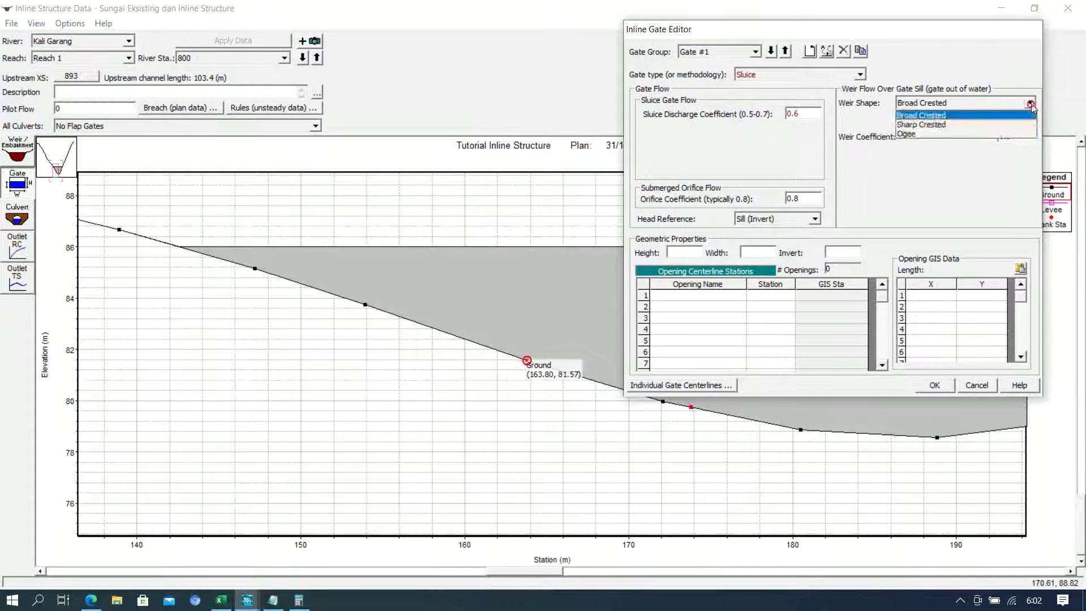
click(952, 117)
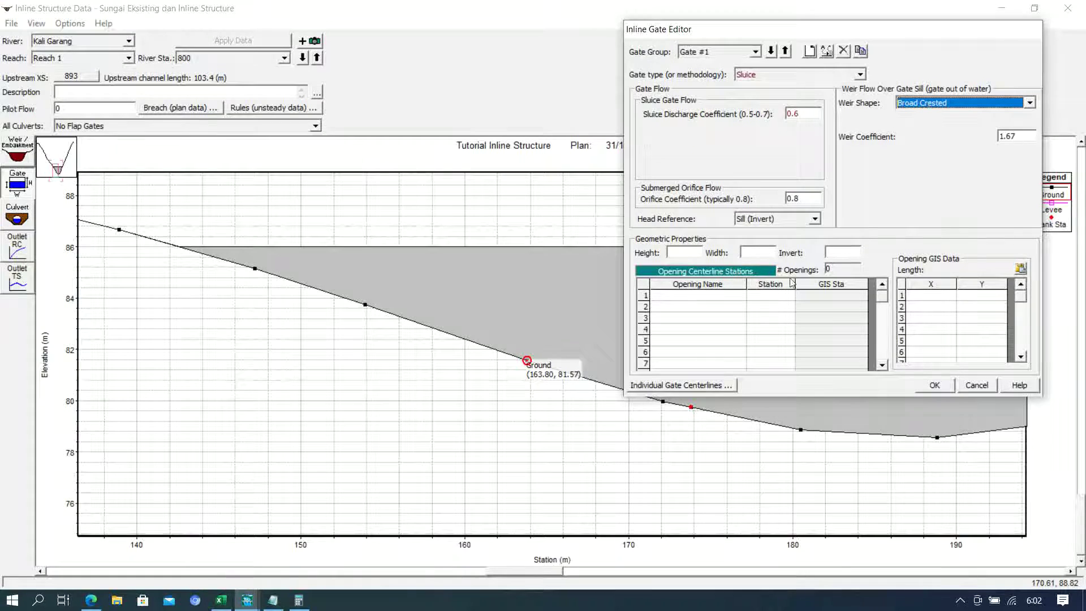
- Set the gate's height to 2 m, width to 1.5 m and invert elevation to 82 m
click(689, 251)
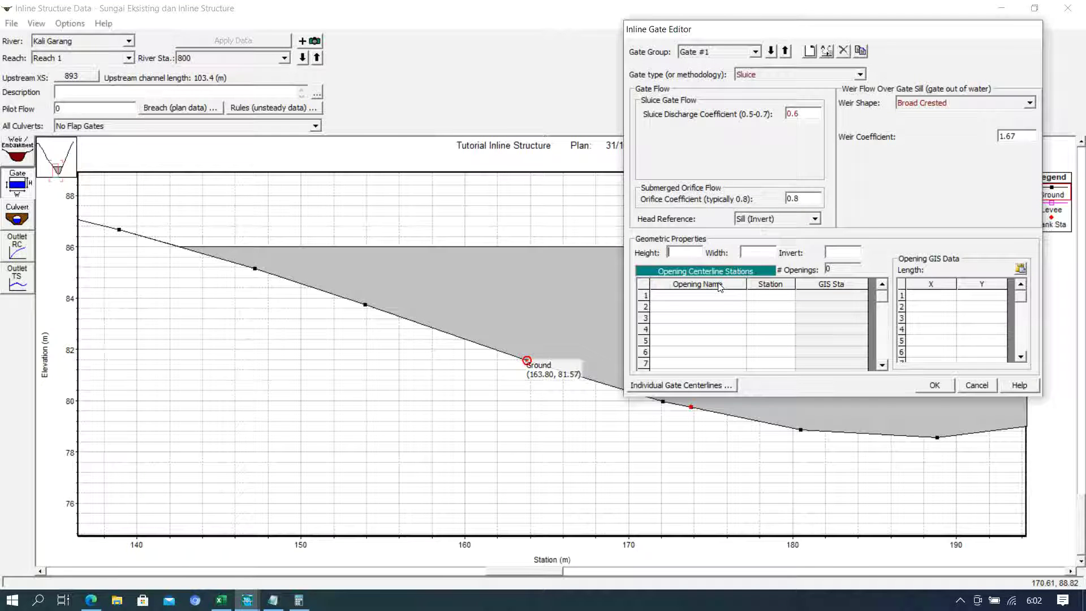
text(2)
text(1.5)
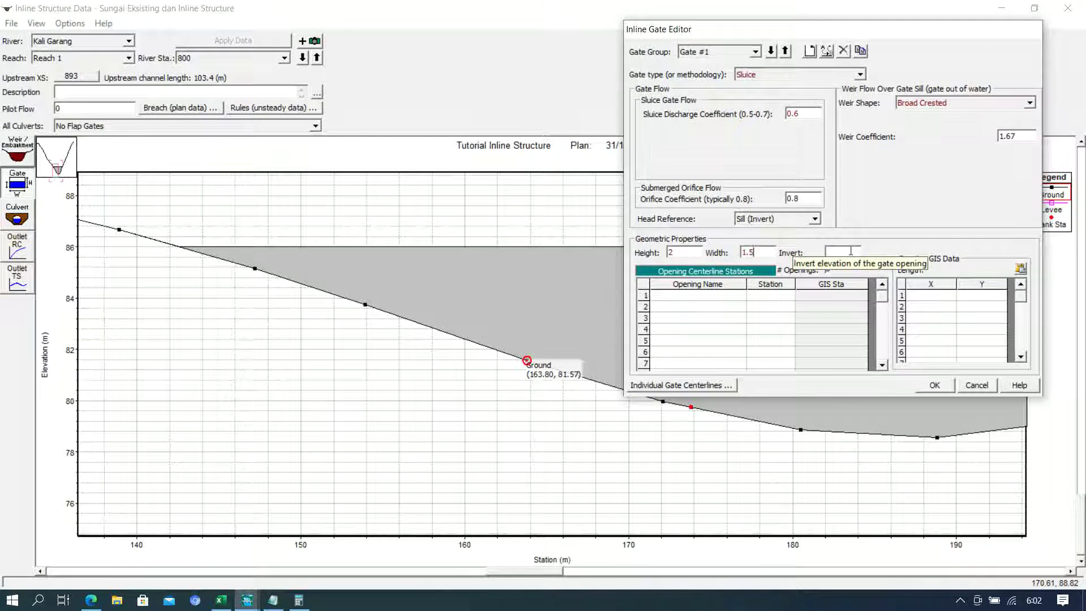
click(850, 250)
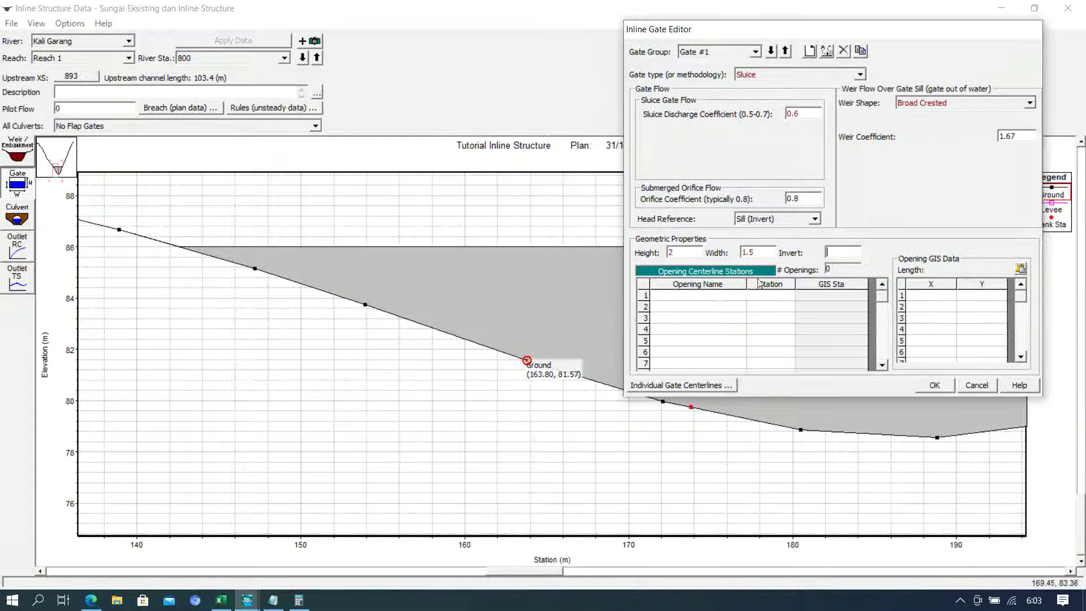
click(850, 252)
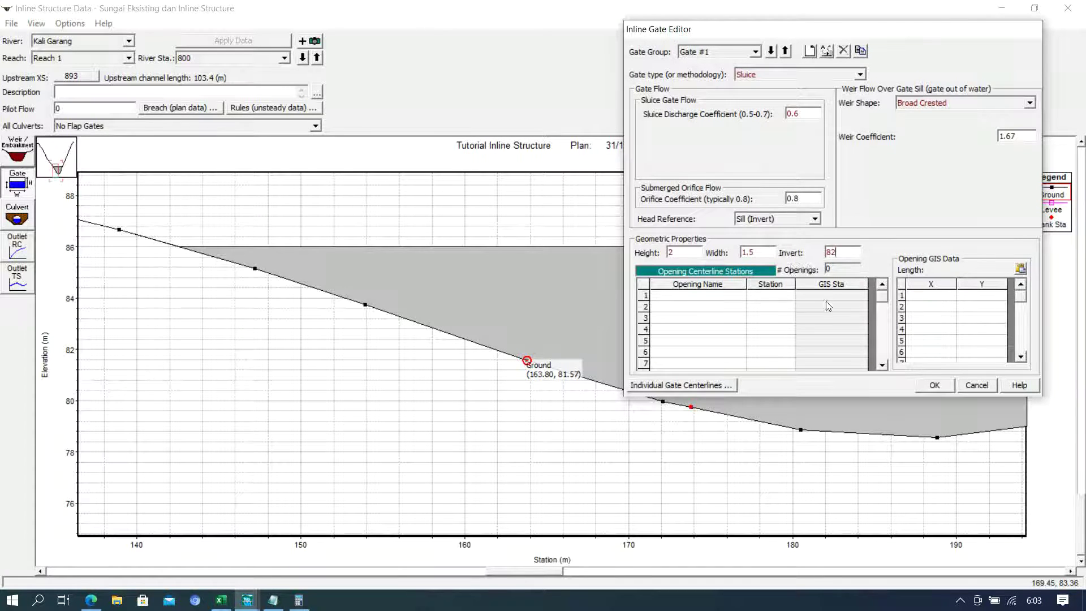
- Add gate openings P1 at centerline station 165 and P2 at station 168, and accept the gate data
click(724, 297)
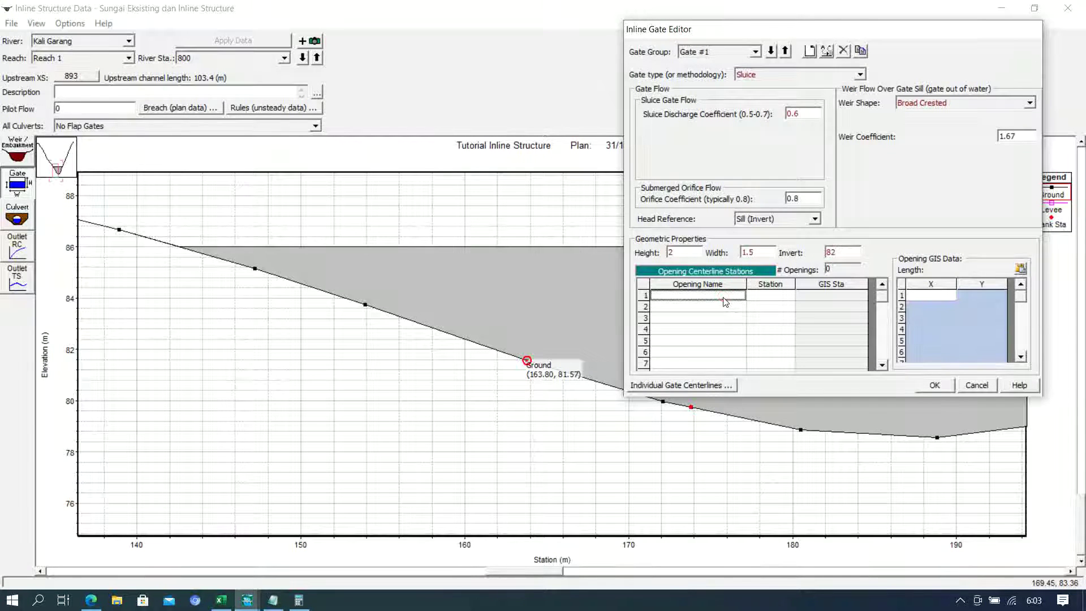
text(P1)
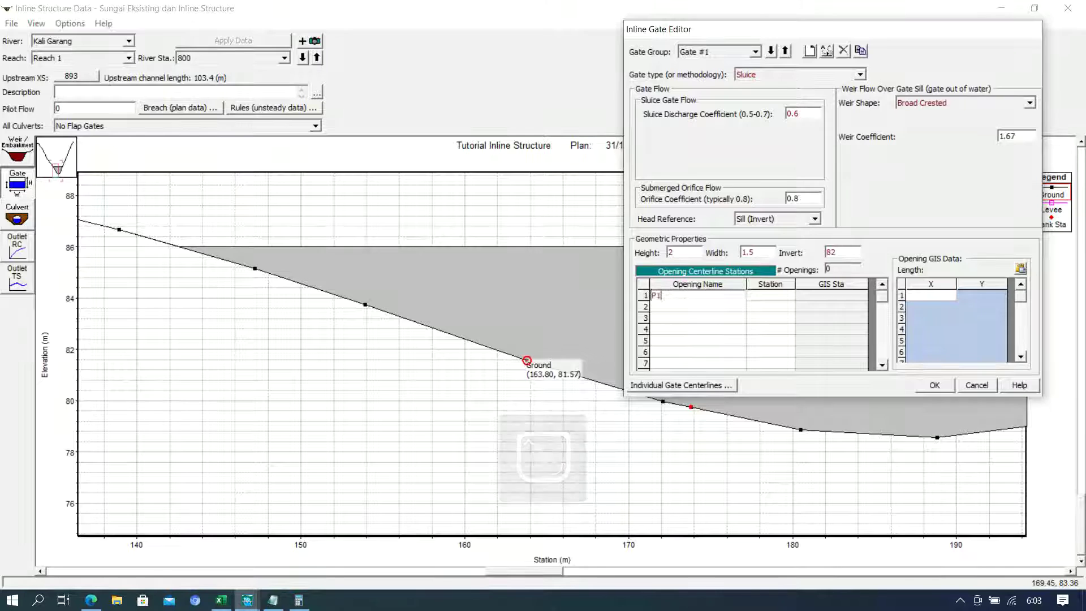
key(Return)
text(P2)
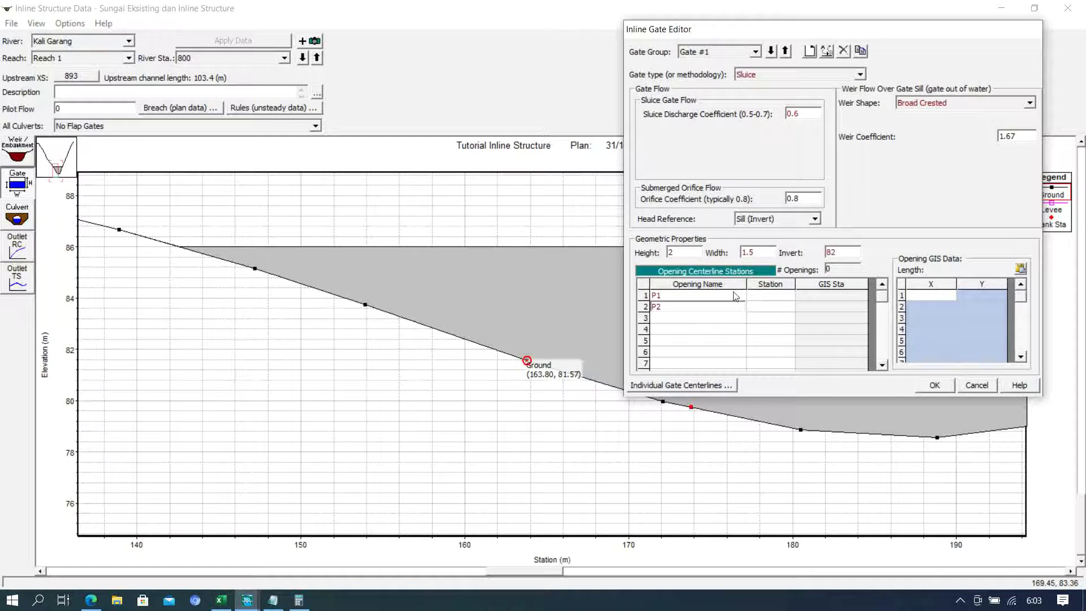
click(773, 296)
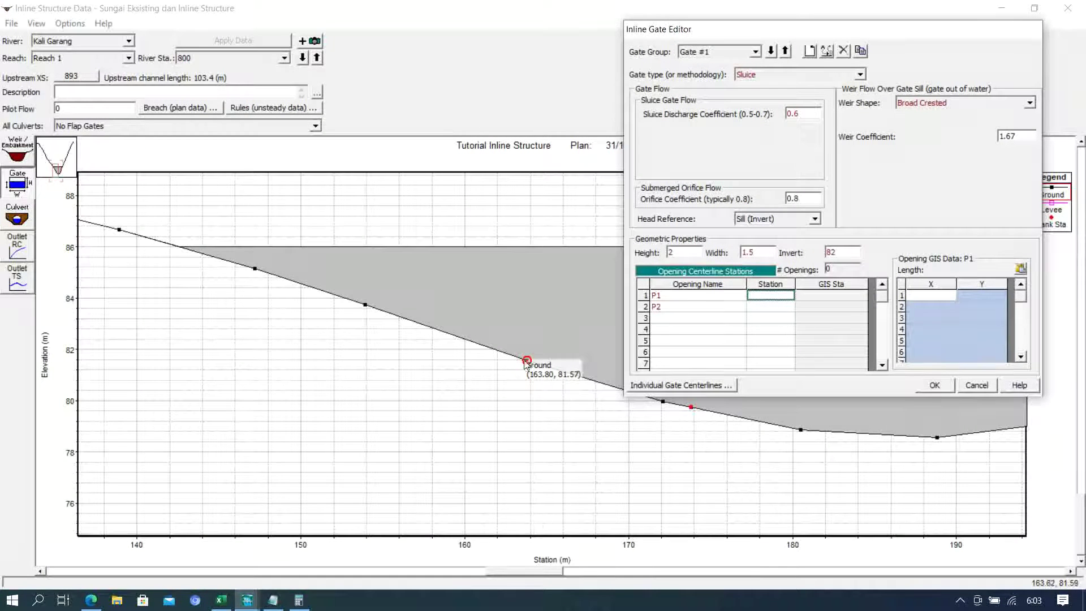
text(165)
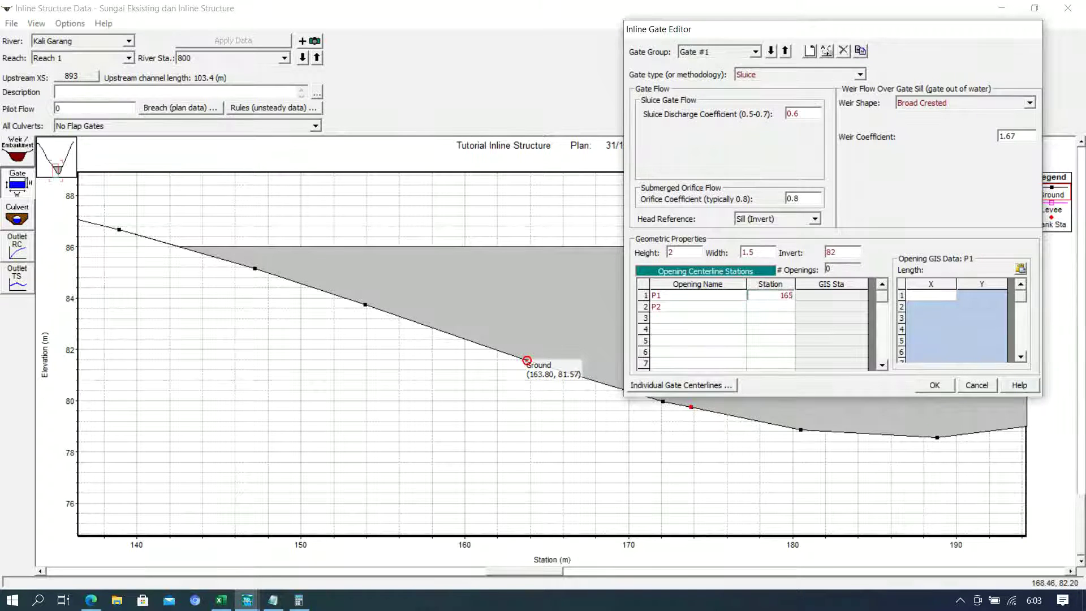
key(Return)
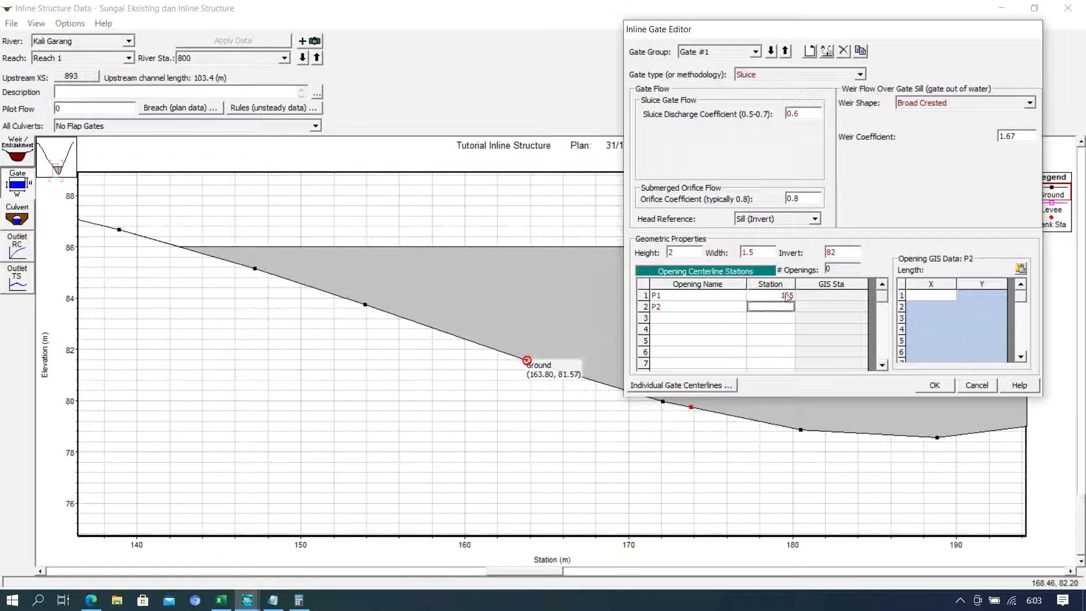
text(168)
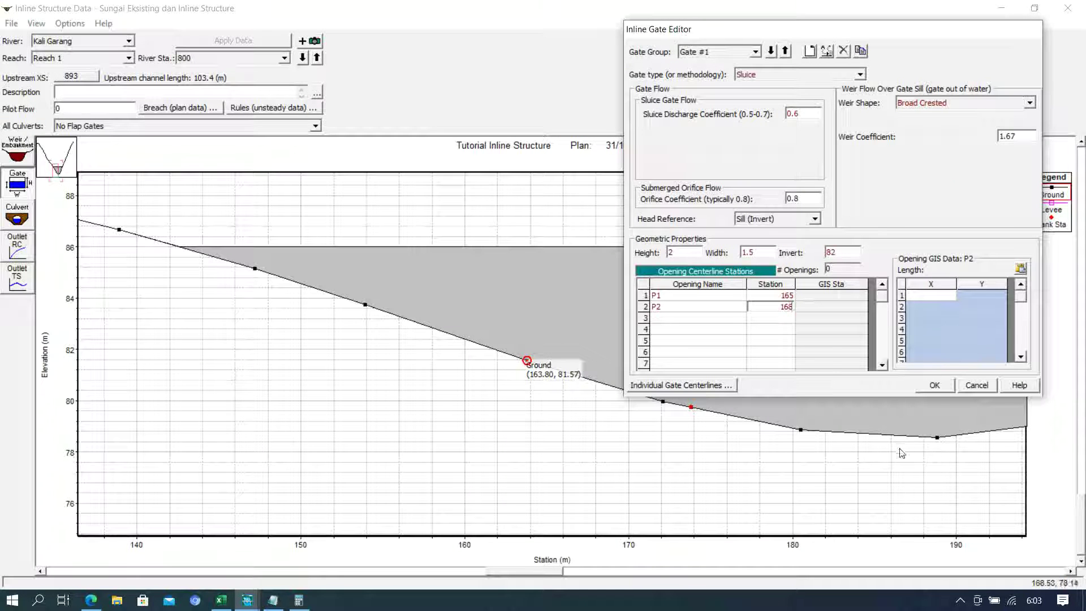
click(934, 386)
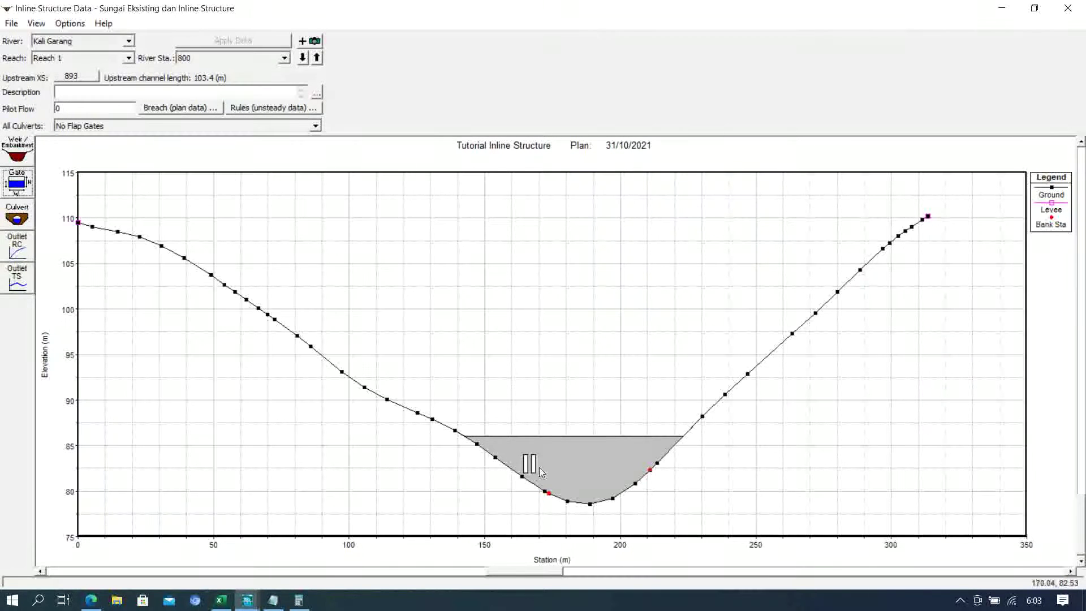
- Set the height of the sluice gate group to 3 m and accept the gate data
right_click(613, 349)
click(633, 354)
drag(505, 420, 552, 519)
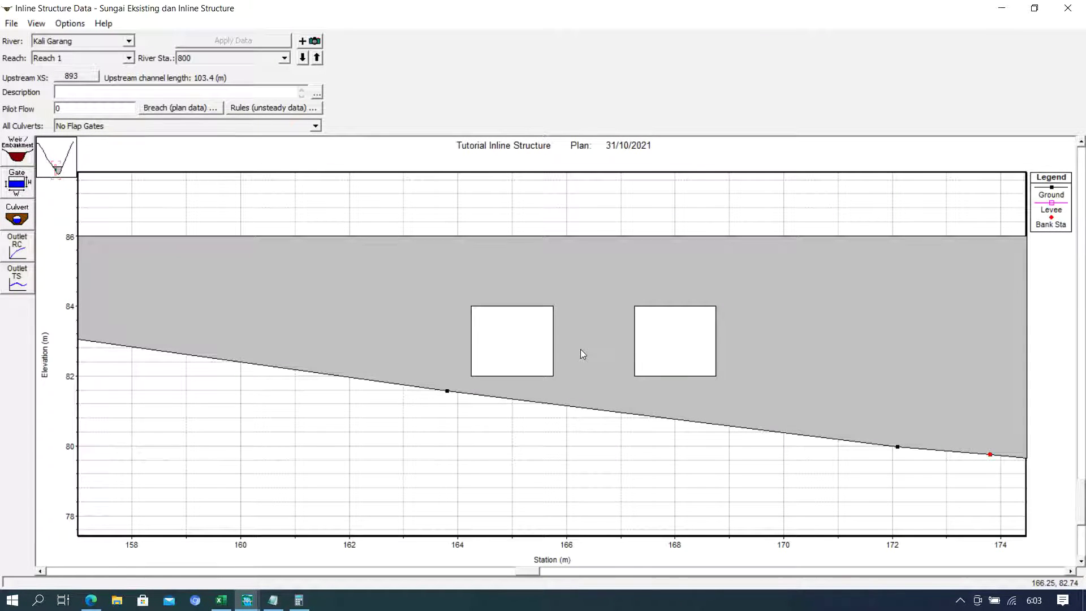
click(15, 182)
double_click(672, 253)
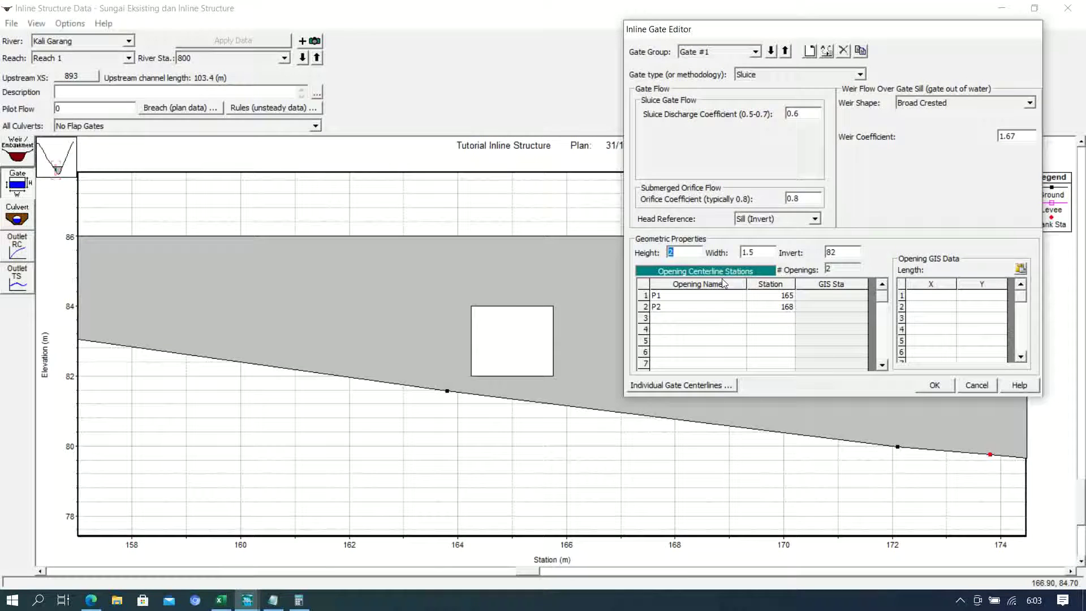
text(3)
click(934, 386)
- Examine the two gate openings up close against the weir body and ground line, restoring the full plot
right_click(565, 352)
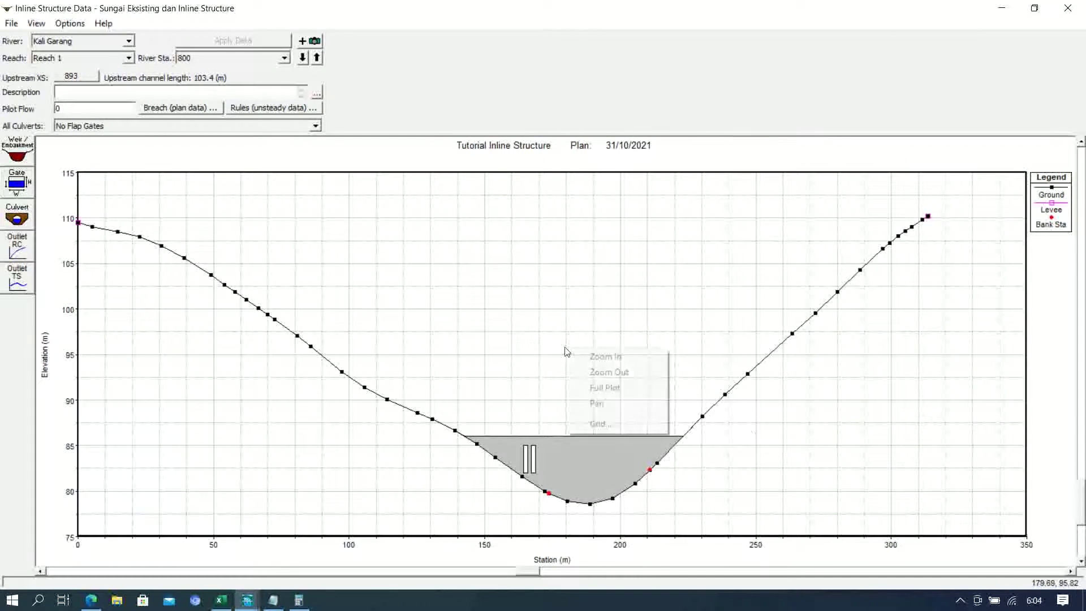
click(588, 357)
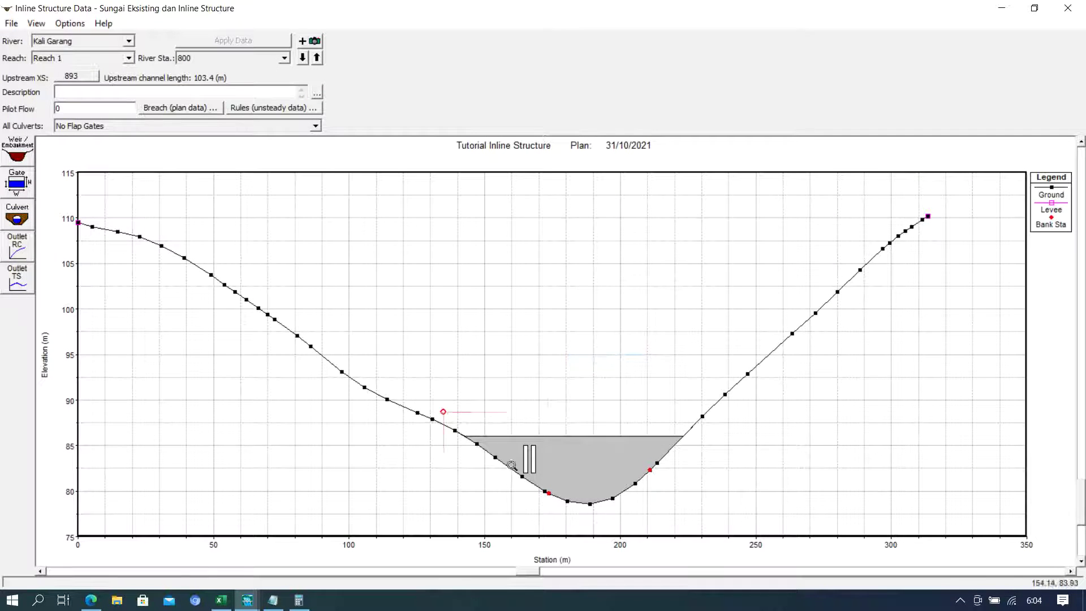
drag(453, 421, 626, 520)
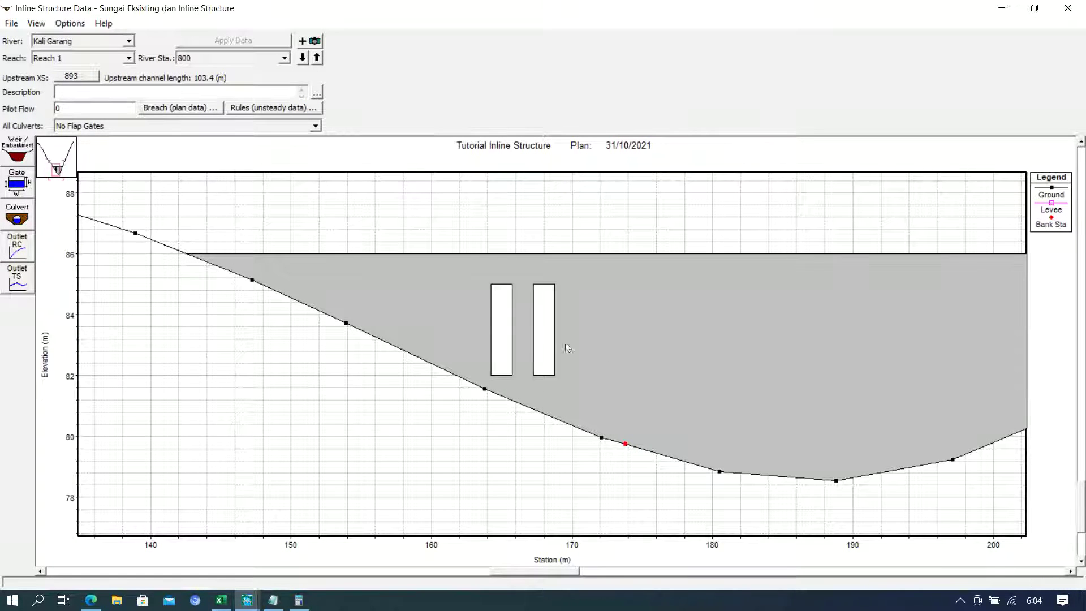
right_click(396, 325)
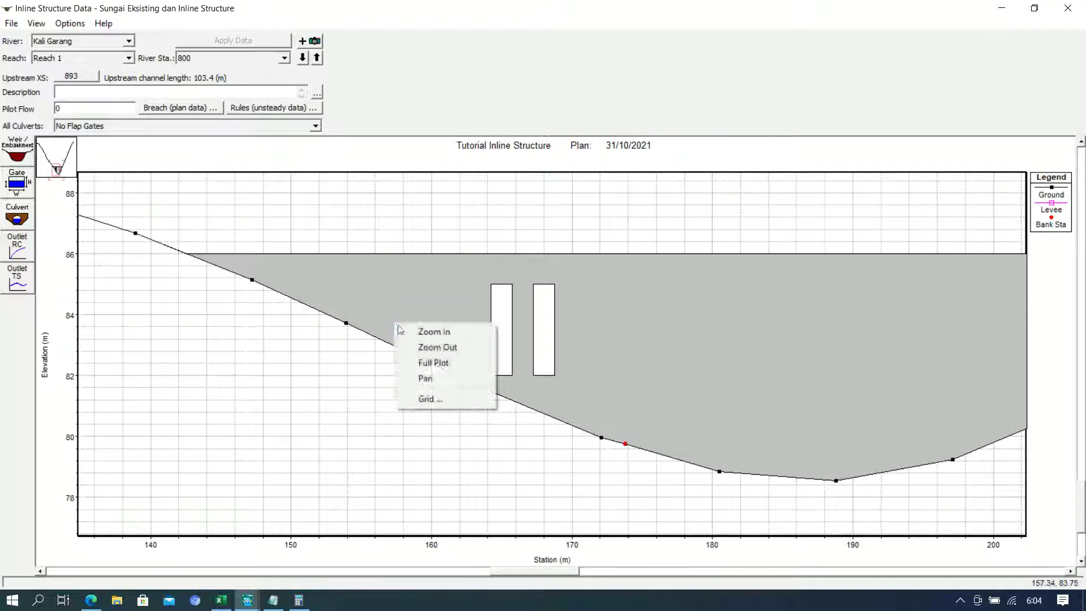
click(431, 363)
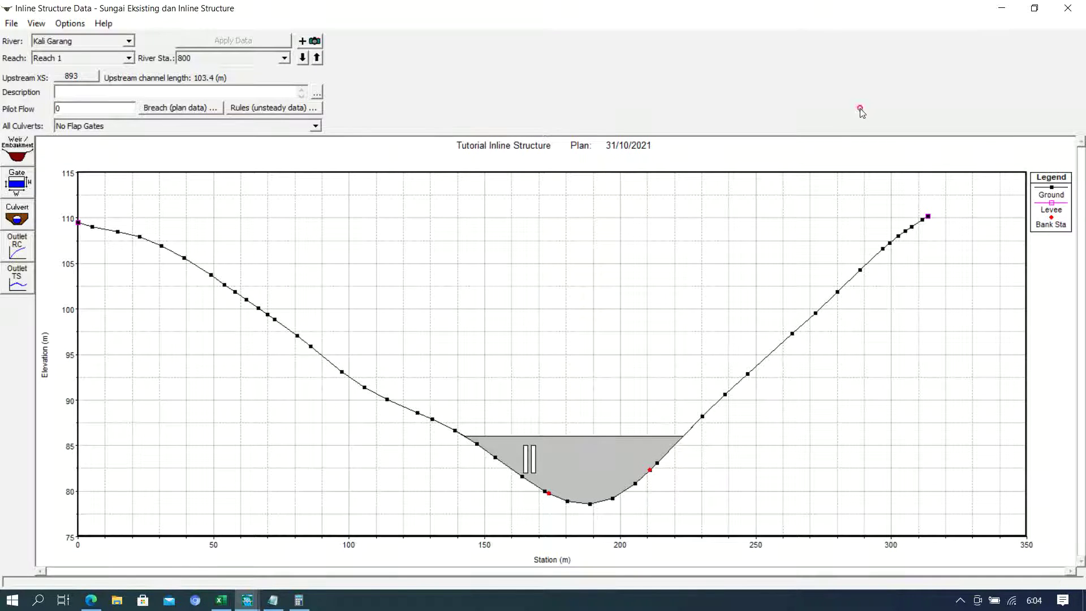
- Save the geometry data and close both the inline structure and geometry editors
click(1068, 8)
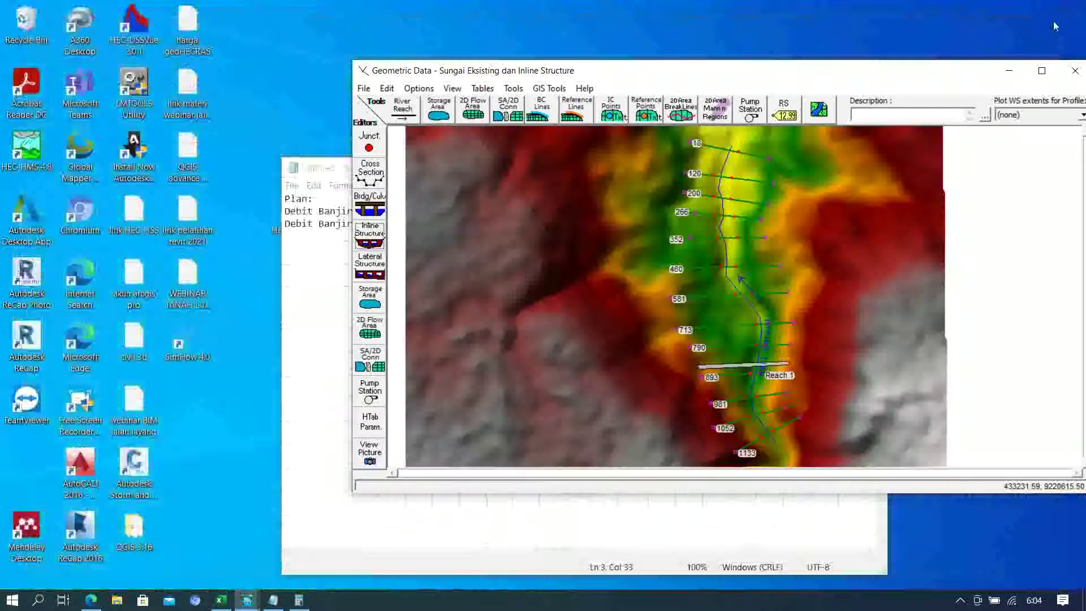
drag(832, 73, 564, 58)
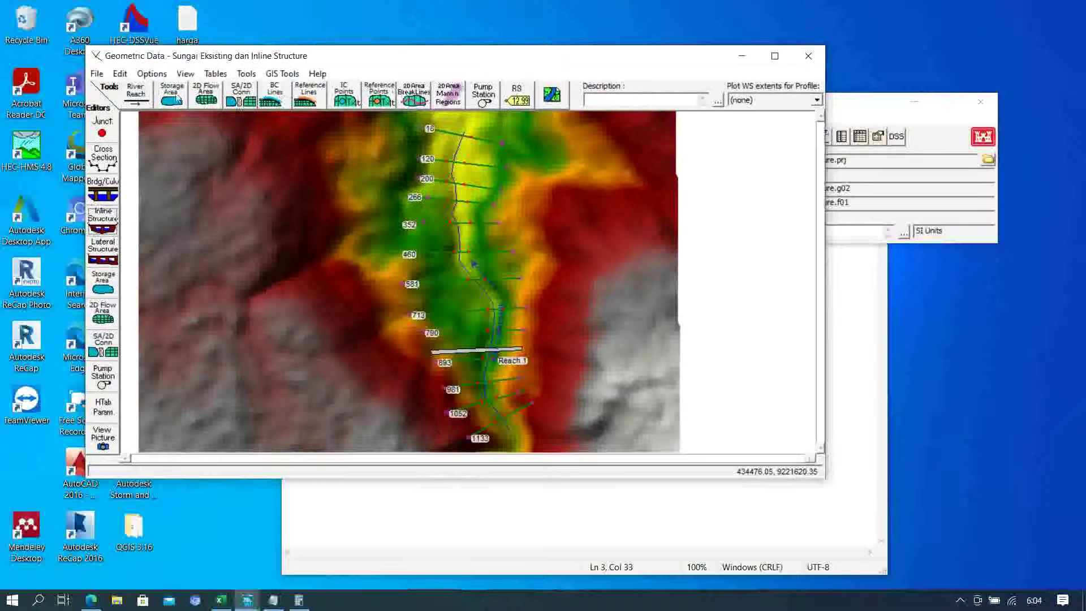
click(97, 74)
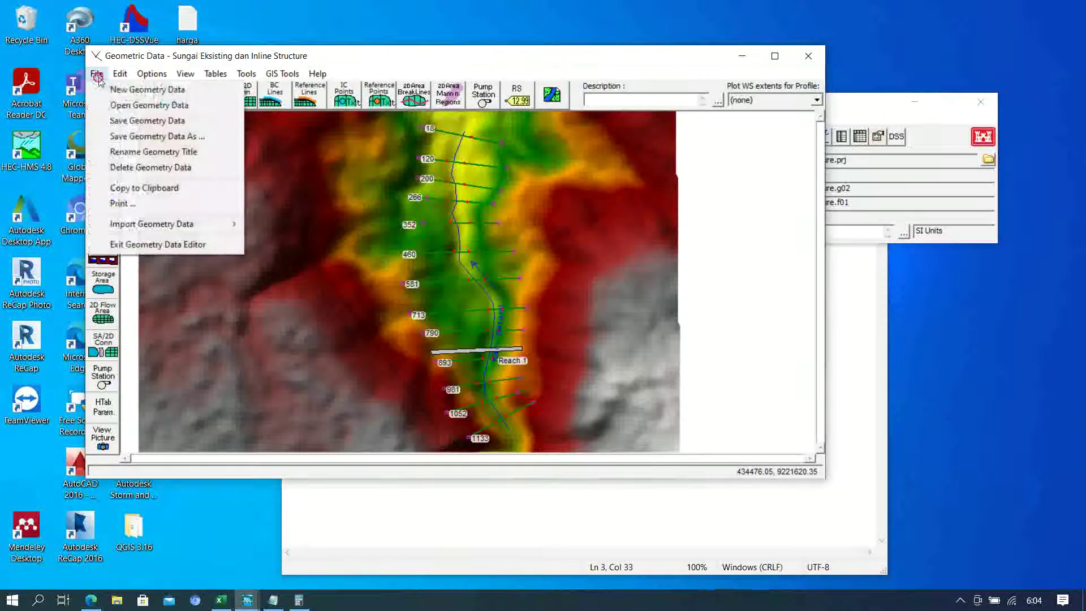
click(114, 121)
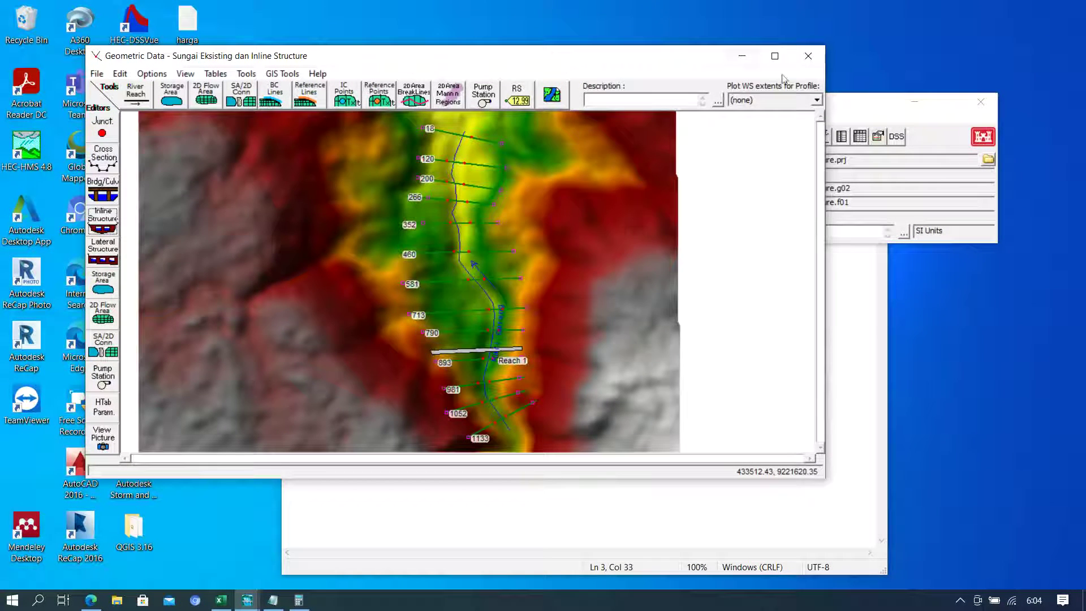
click(808, 57)
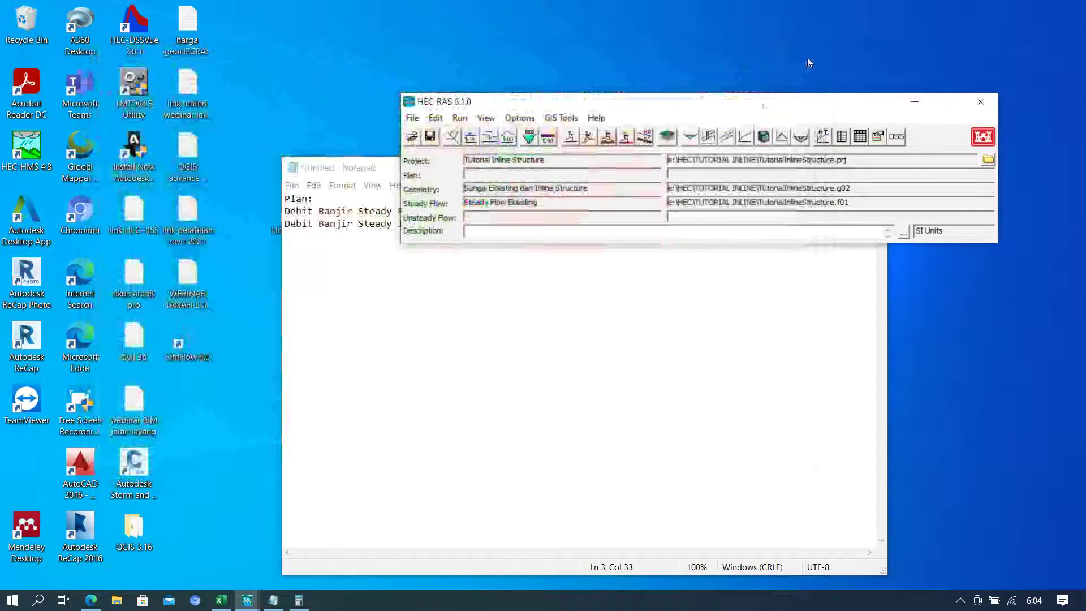
- Open the steady flow data editor and arrange it so the main project window stays uncovered
drag(783, 107, 752, 87)
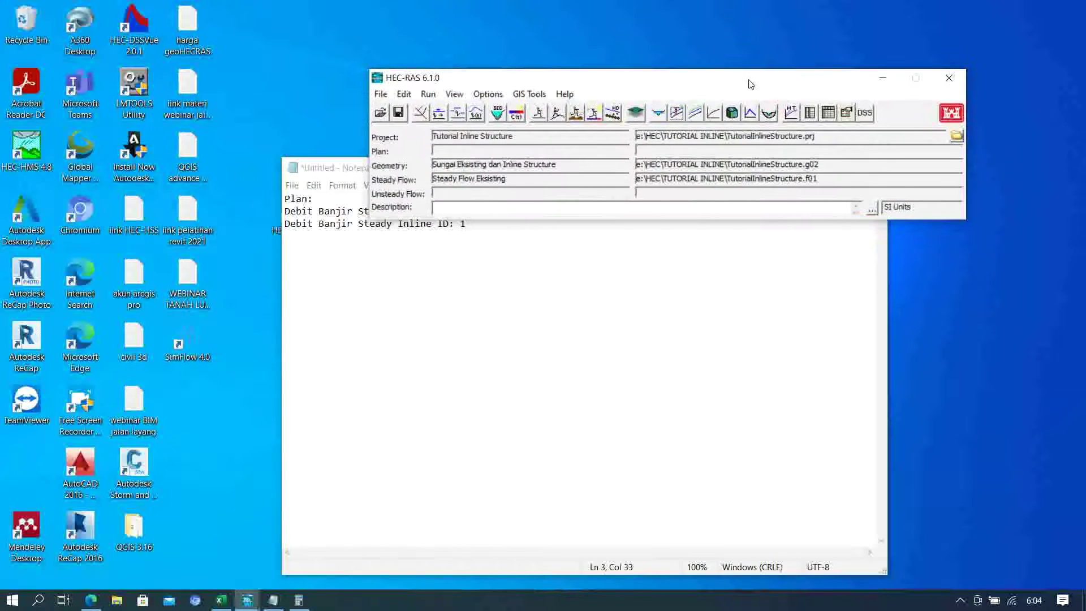
click(404, 97)
click(452, 130)
drag(494, 117, 458, 309)
drag(562, 80, 617, 42)
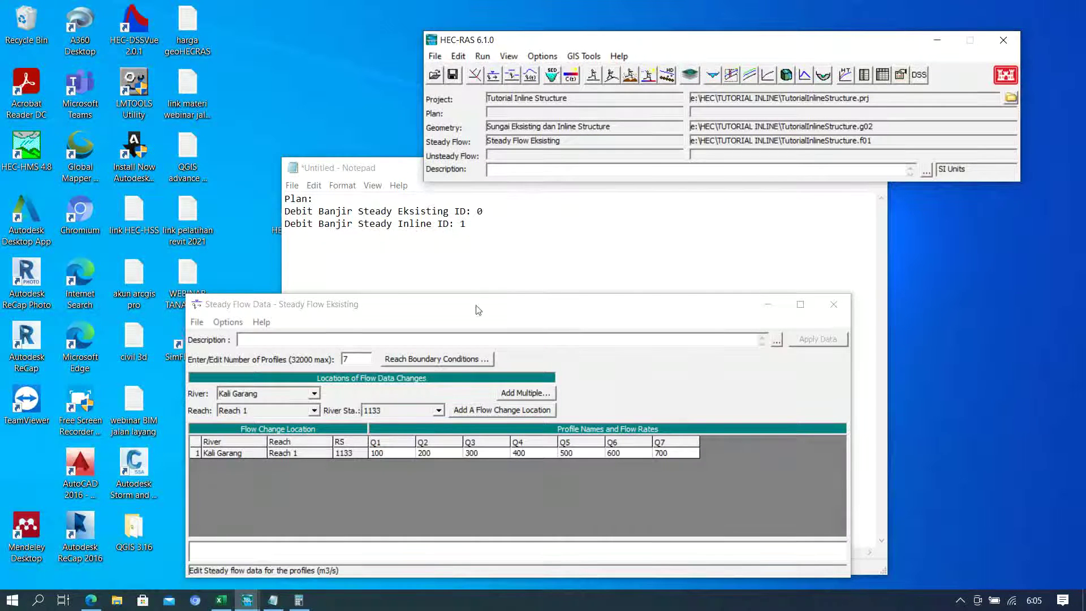
drag(478, 310, 512, 262)
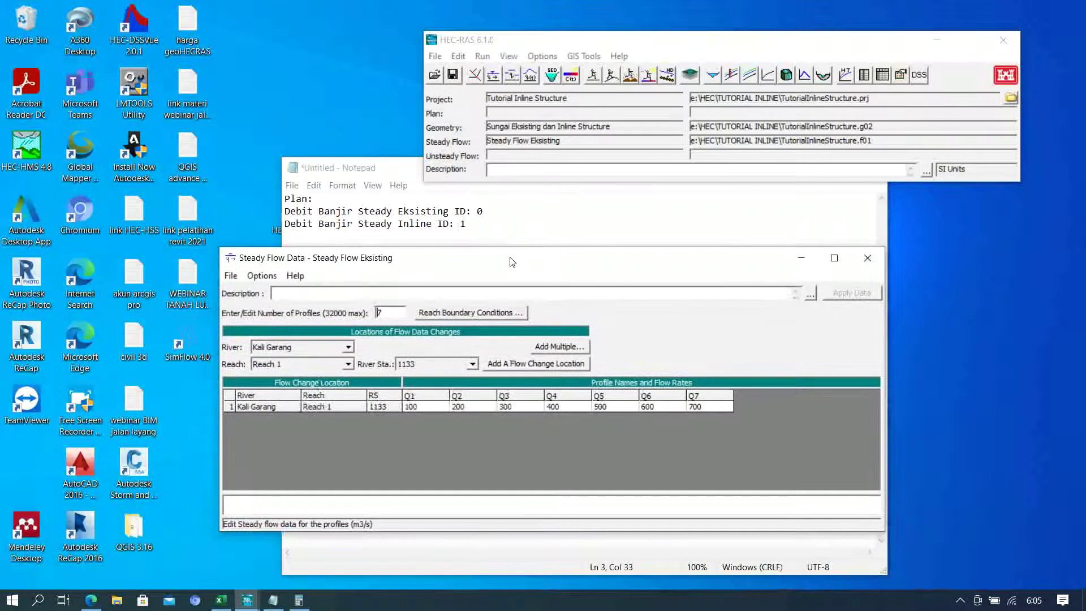
- Create a new flow data file titled "Steady Flow Inline Structure" in the TUTORIAL INLINE folder
click(230, 276)
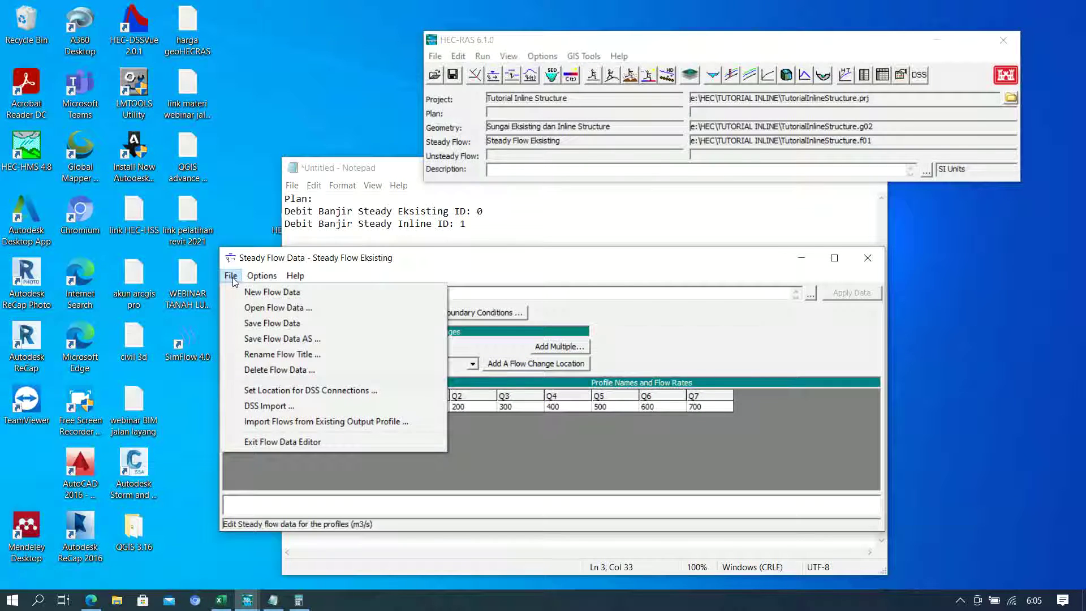
click(327, 268)
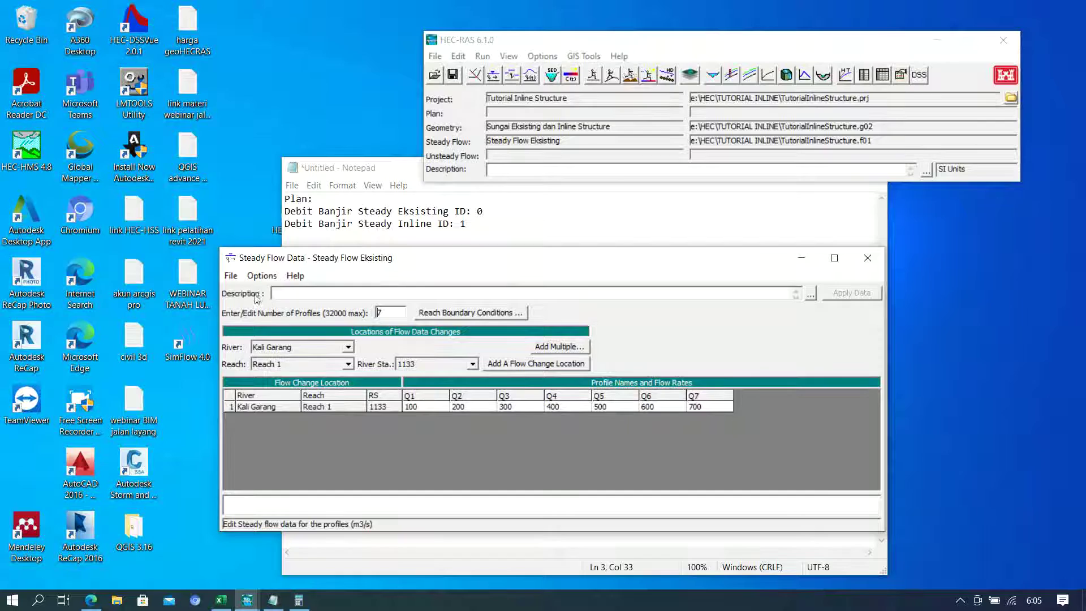
click(231, 276)
click(252, 292)
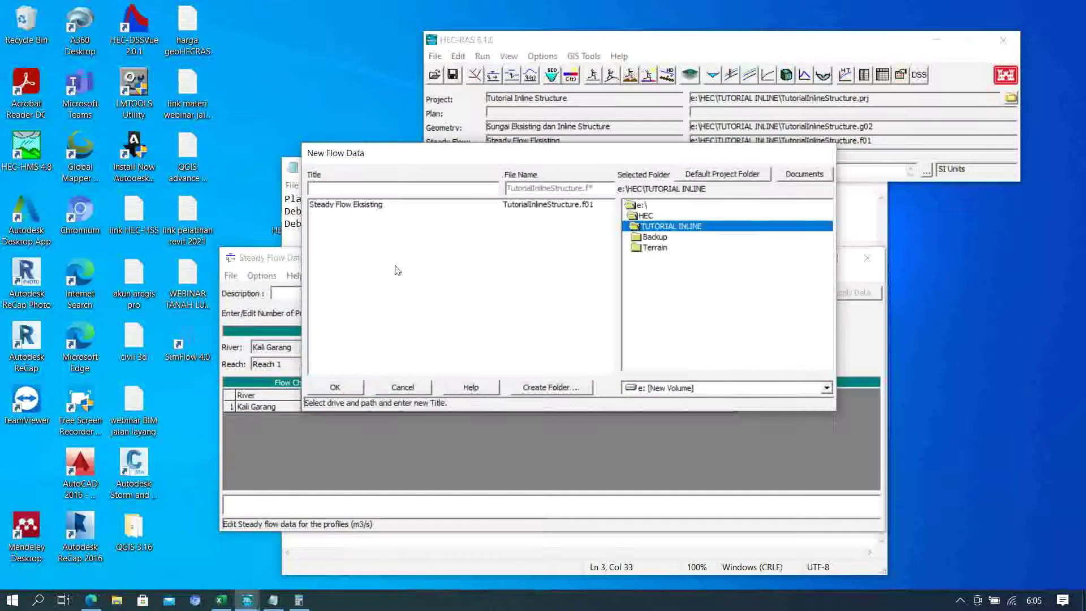
click(354, 205)
double_click(360, 187)
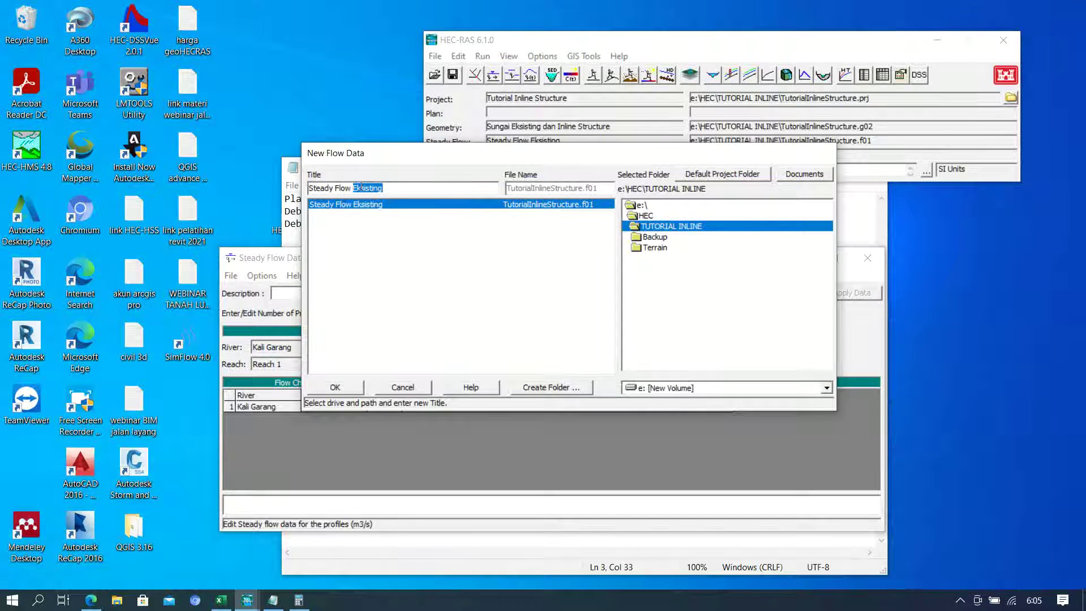
text(I)
key(Caps_Lock)
text(nline Structure)
click(339, 388)
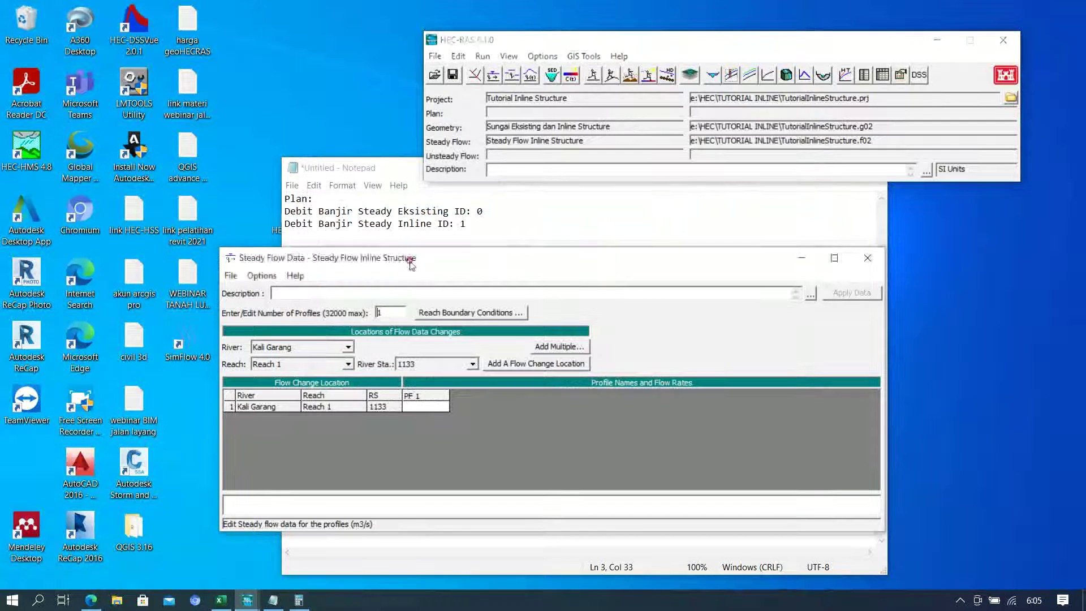
- Set the number of steady flow profiles to 7 and apply the data
drag(419, 263, 369, 243)
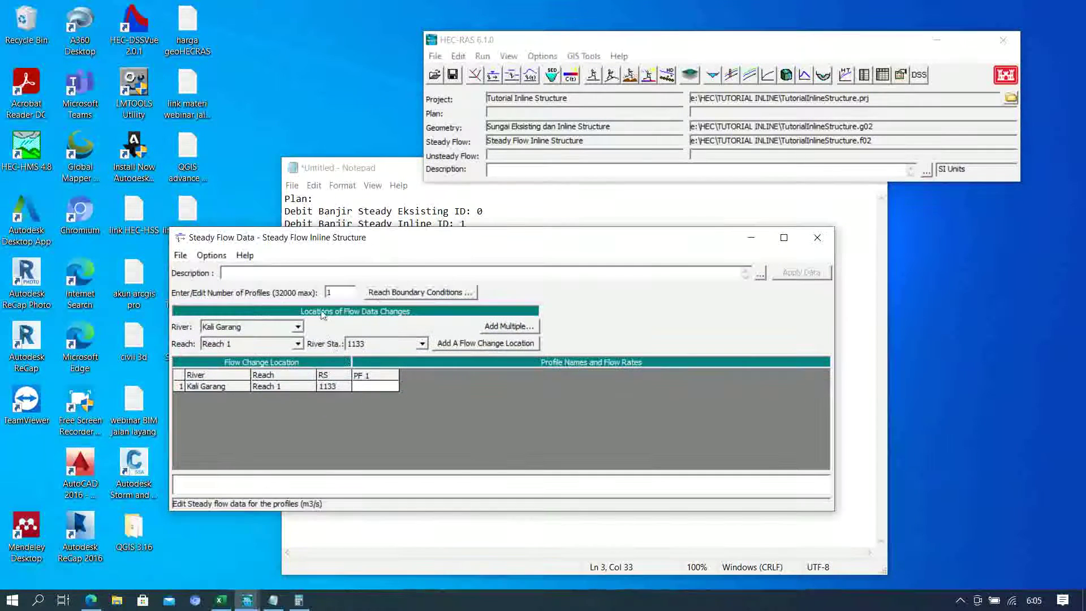
double_click(329, 292)
text(7)
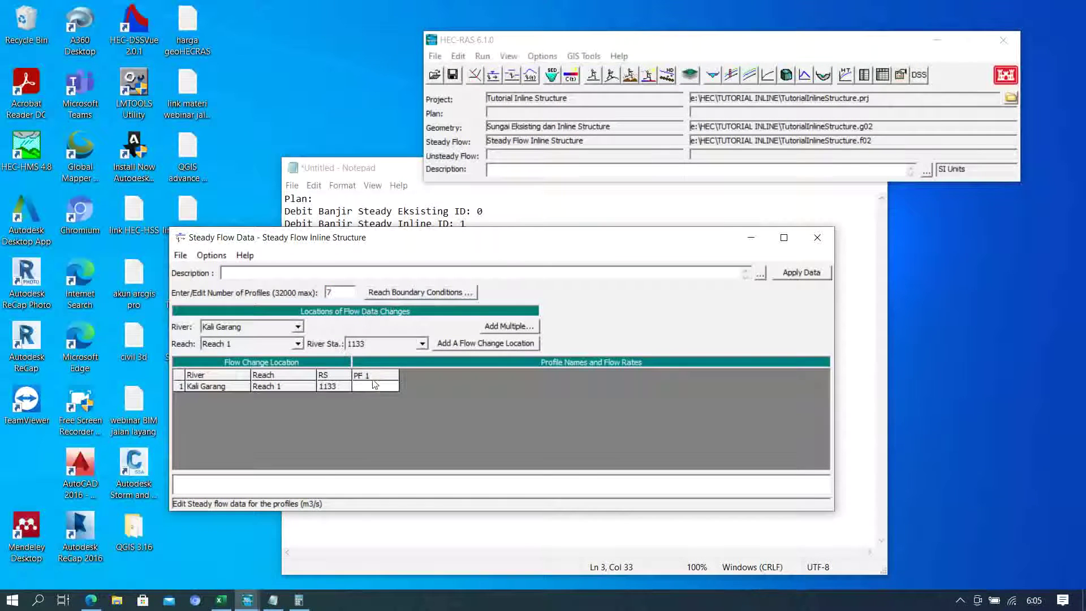
click(821, 275)
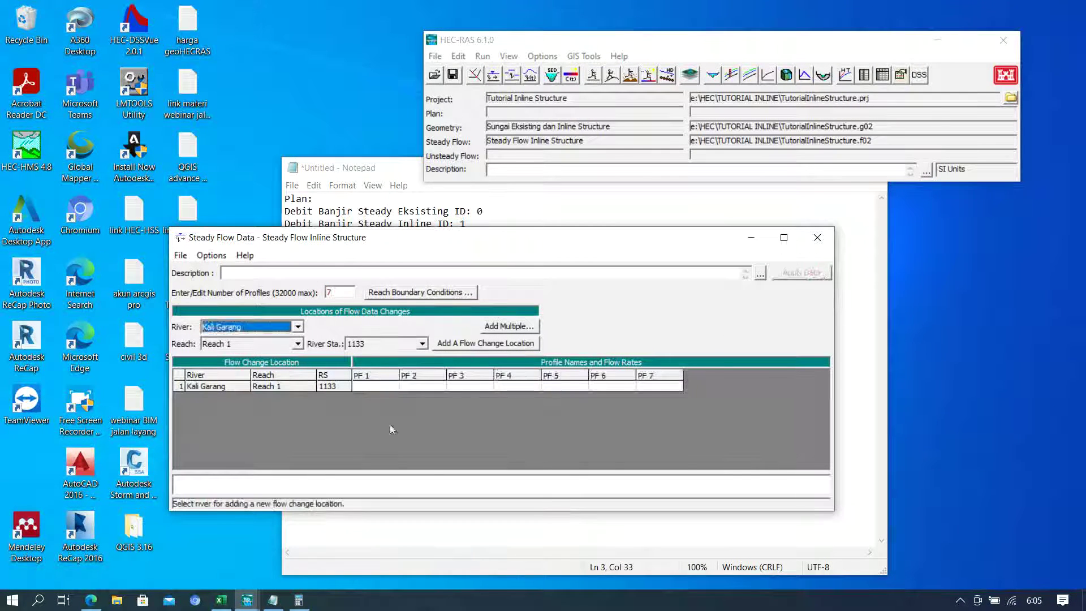
- Enter flows of 100, 200, 300, 400, 500, 600 and 700 for profiles PF 1 to PF 7 at river station 1133
click(369, 386)
text(100)
key(Tab)
text(2)
key(Tab)
text(300)
key(Tab)
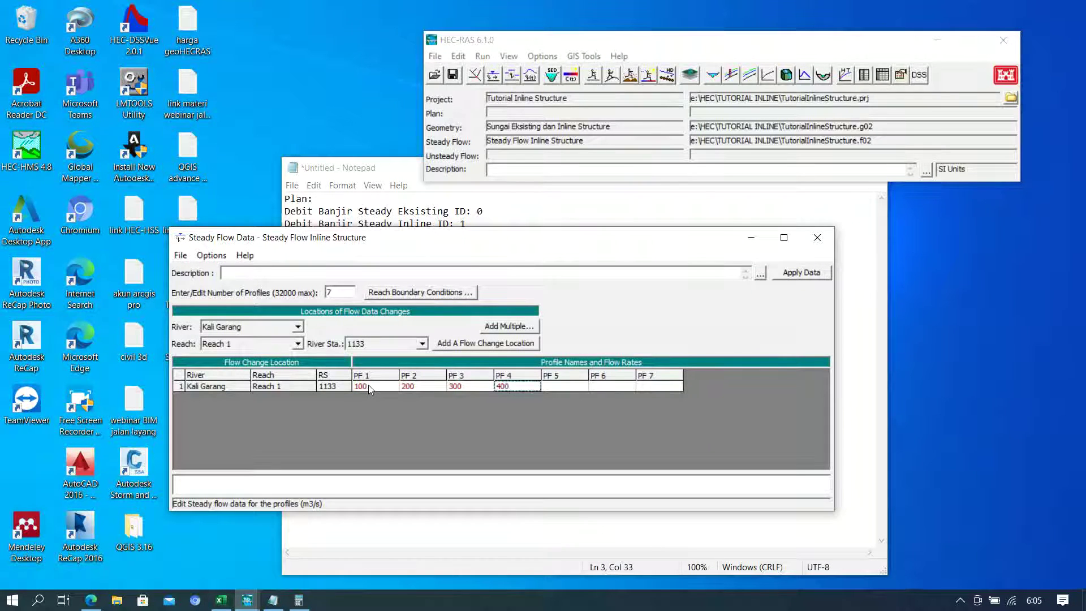
key(Tab)
text(500)
key(Tab)
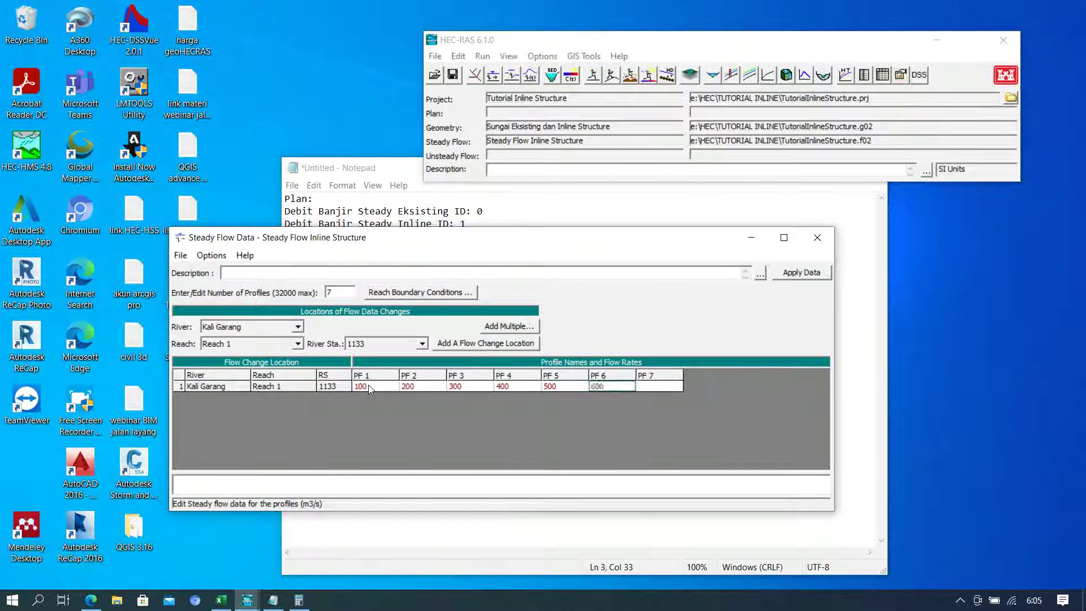
key(Tab)
text(7)
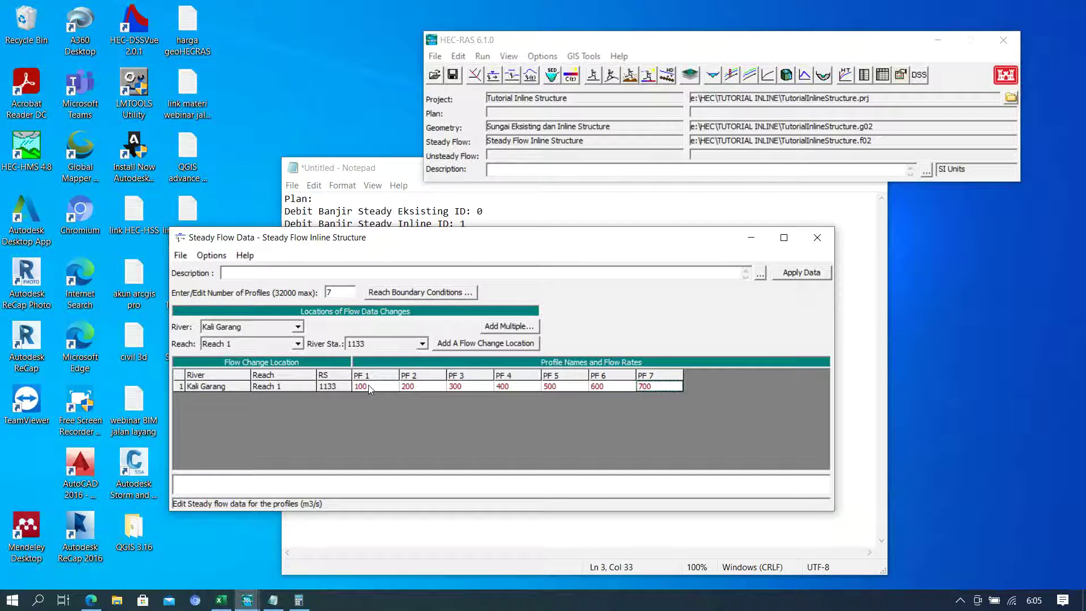
- Rename the seven flow profiles as Q1, Q2, Q3, Q4, Q5, Q6 and Q7
click(211, 255)
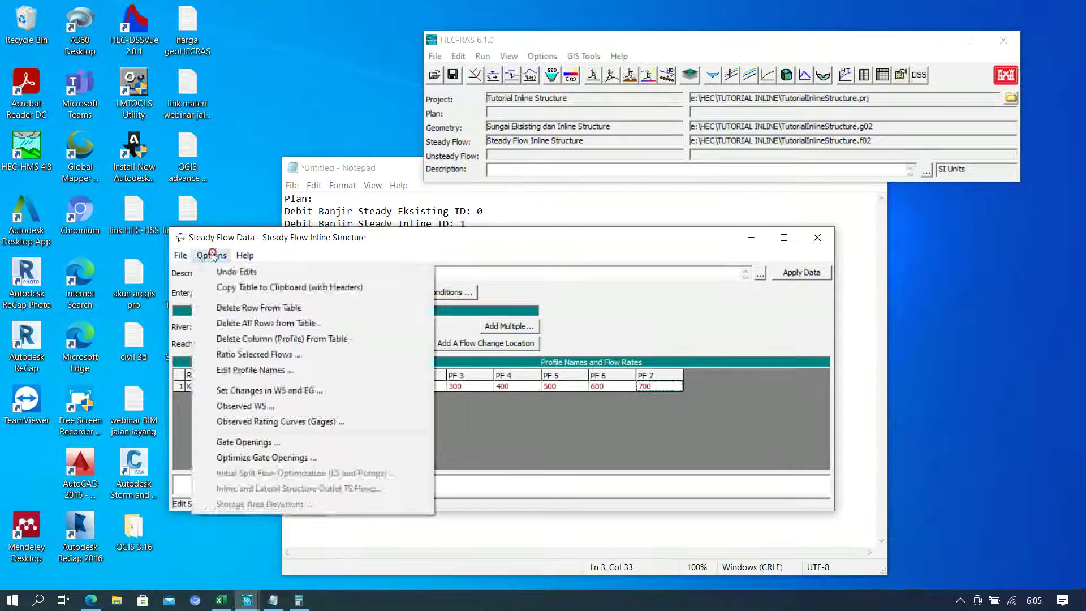
click(253, 370)
drag(361, 132, 370, 197)
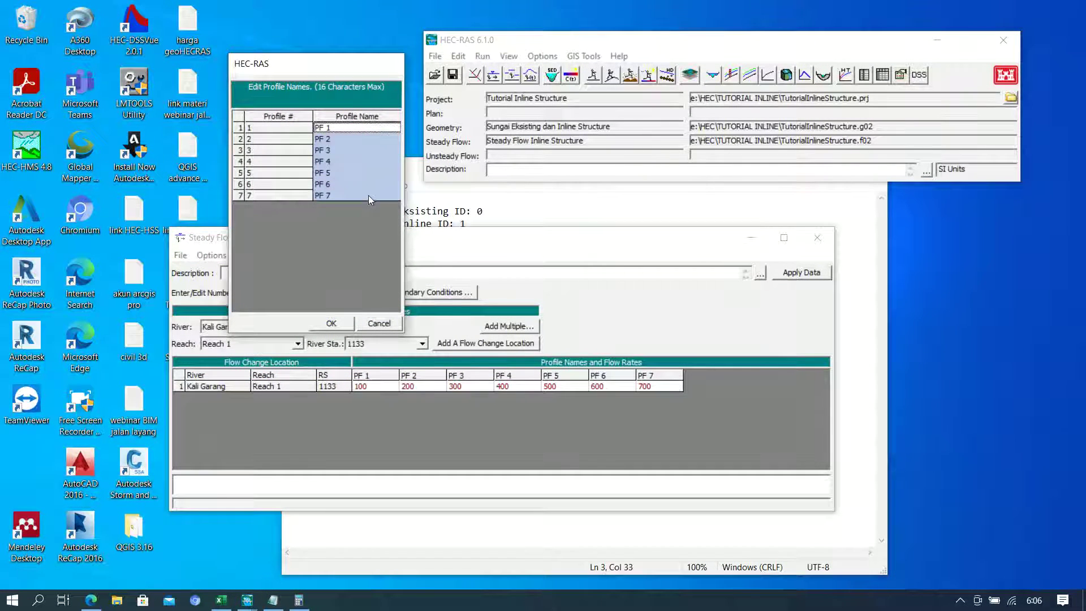
key(Delete)
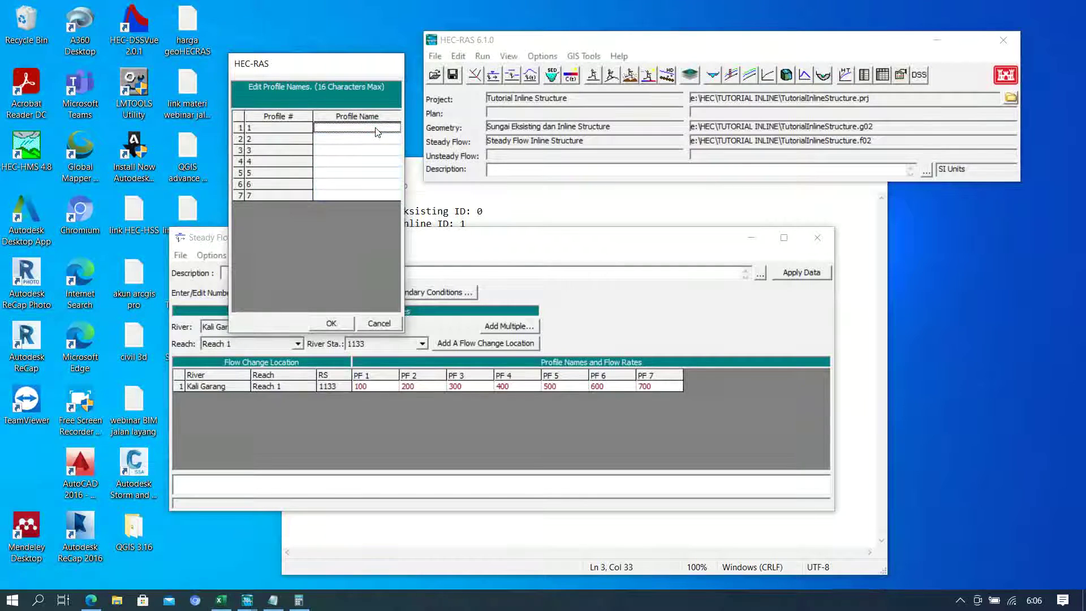
key(Caps_Lock)
text(Q1)
key(Return)
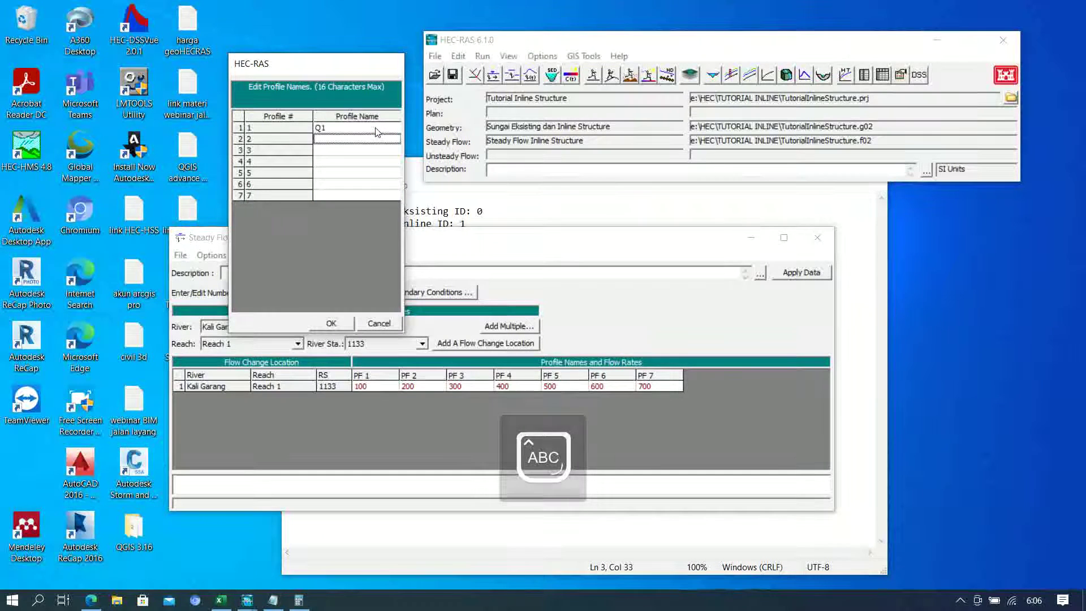
key(Caps_Lock)
text(Q2)
key(Return)
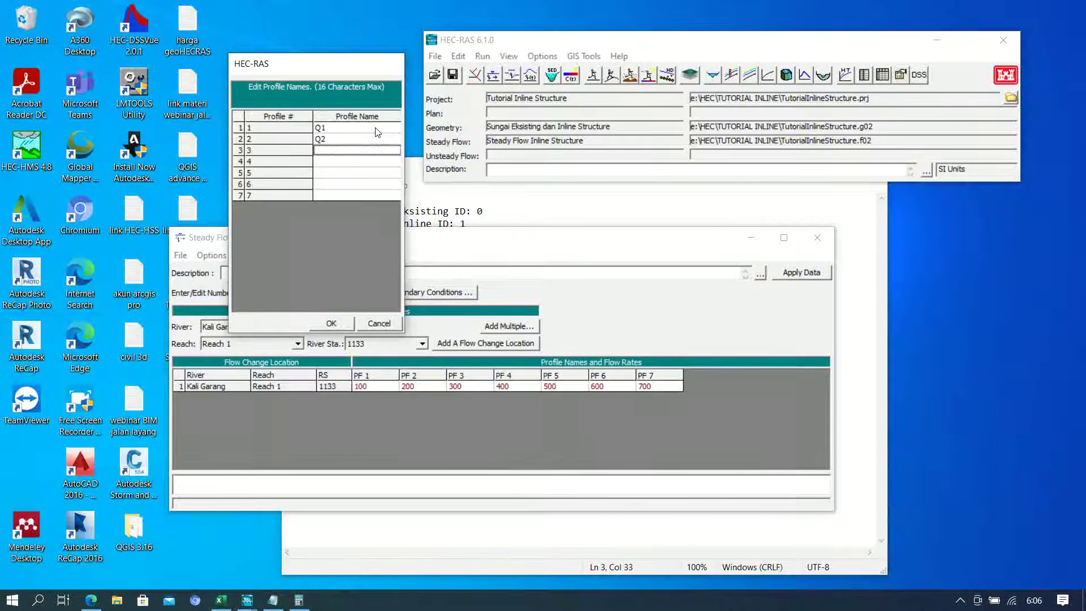
text(Q3)
key(Return)
text(Q4)
key(Return)
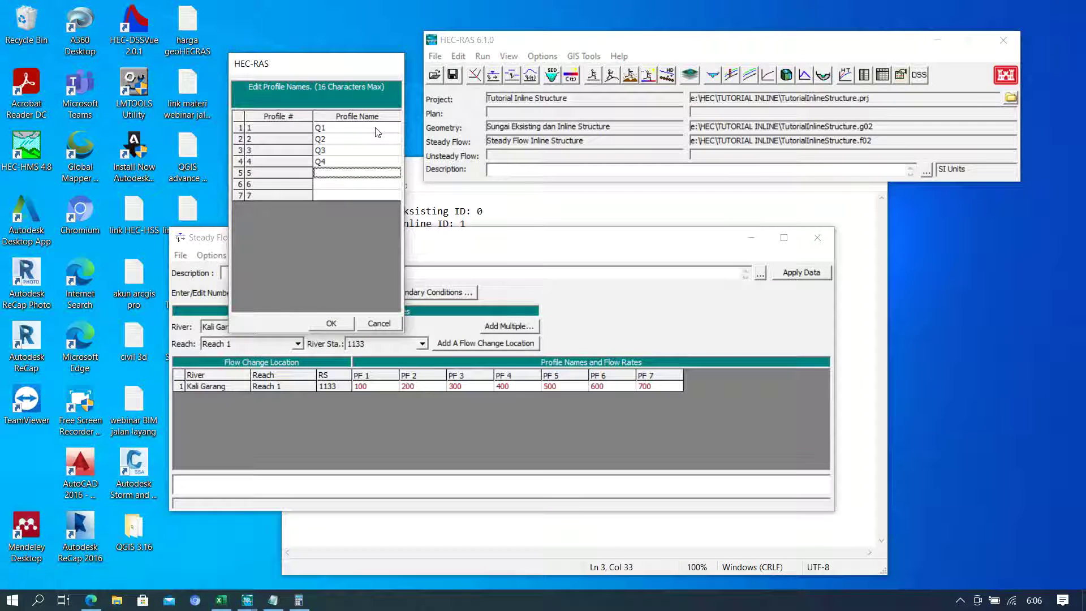
text(Q5)
key(Return)
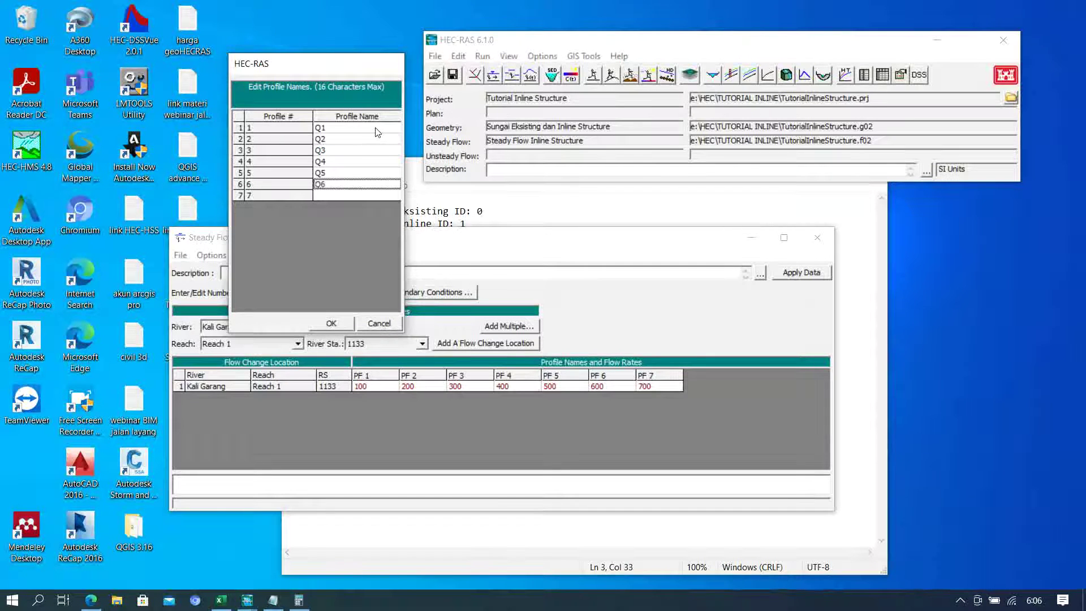
key(Return)
text(Q7)
click(332, 325)
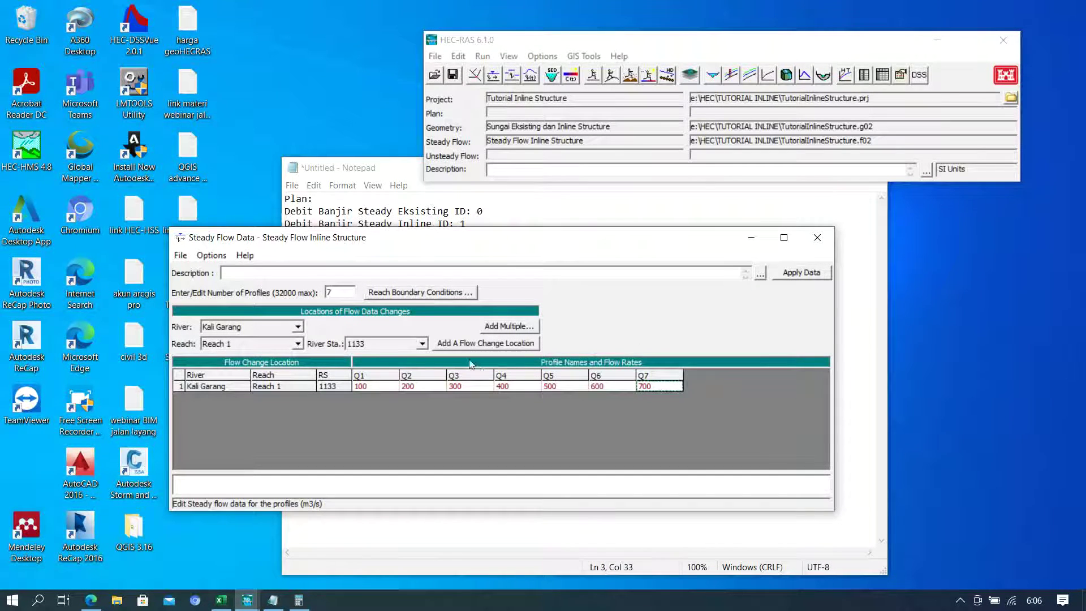
- Set the downstream boundary condition of Kali Garang Reach 1 to normal depth with a slope of 0.0005 for all profiles
click(437, 294)
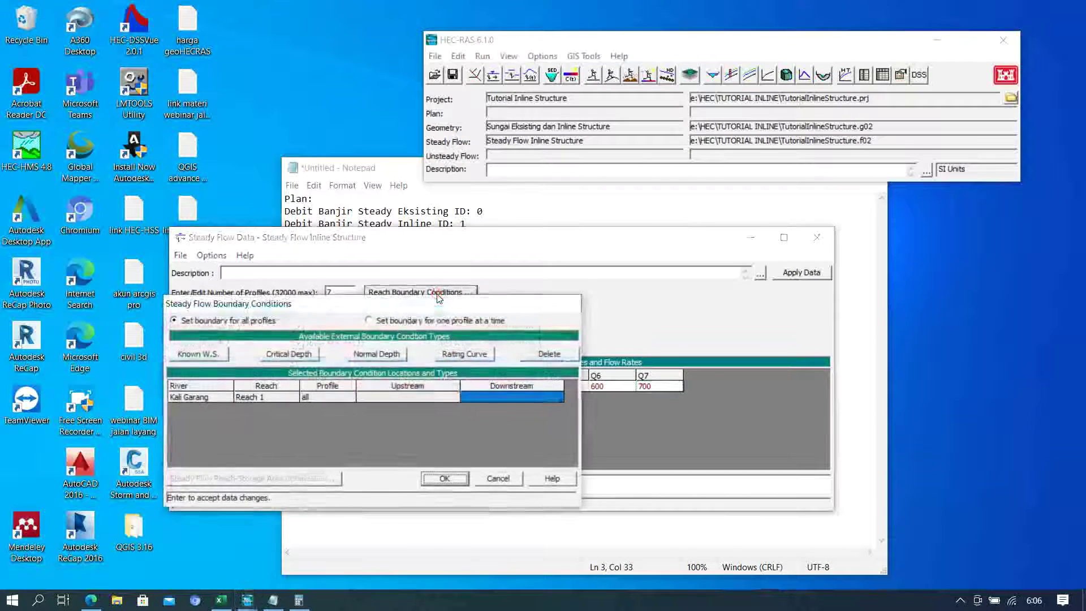
click(478, 398)
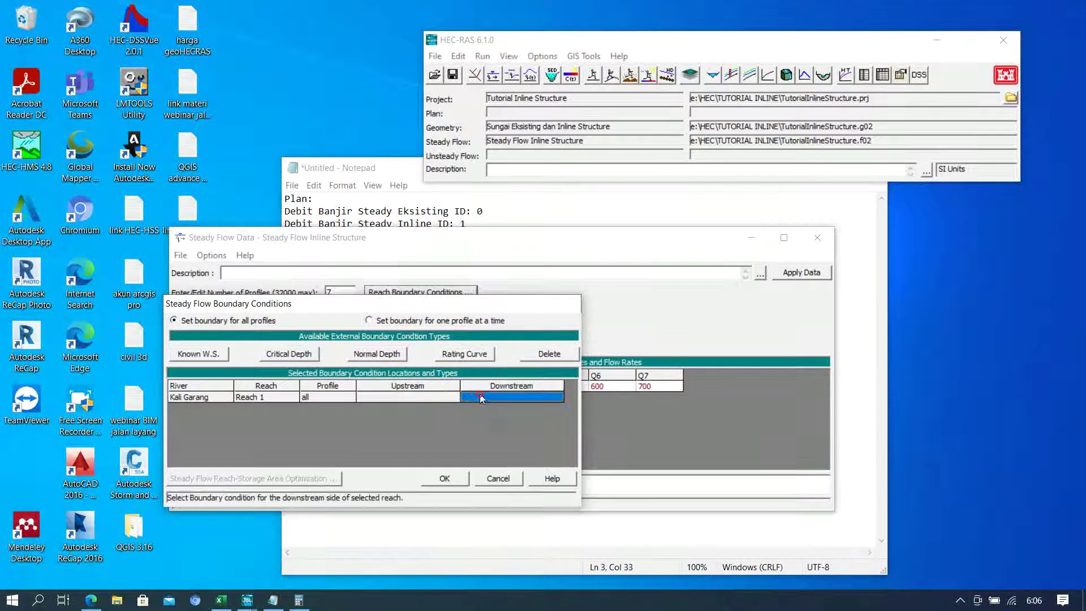
click(375, 355)
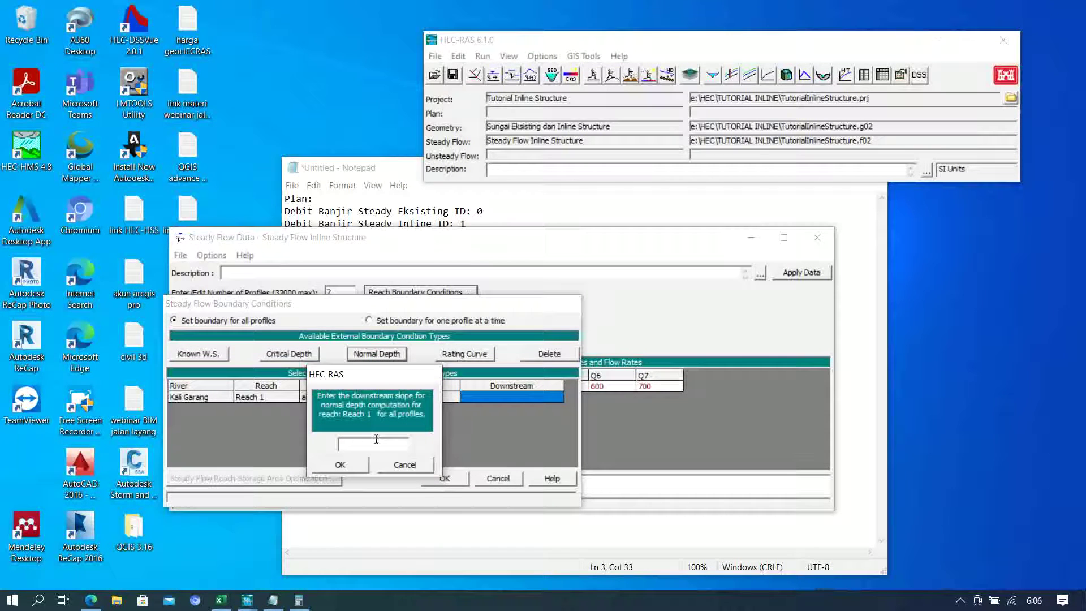
text(.0005)
drag(381, 448, 334, 449)
click(338, 465)
- Set the upstream boundary condition to normal depth with a slope of 0.0005, accept the boundary conditions and apply the flow data
click(403, 399)
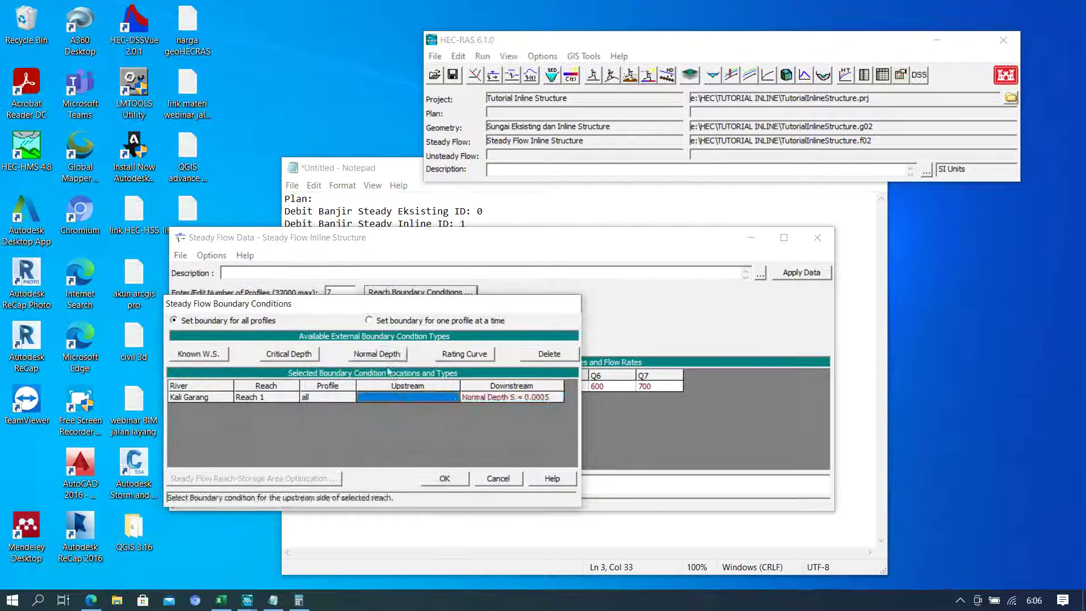
click(376, 354)
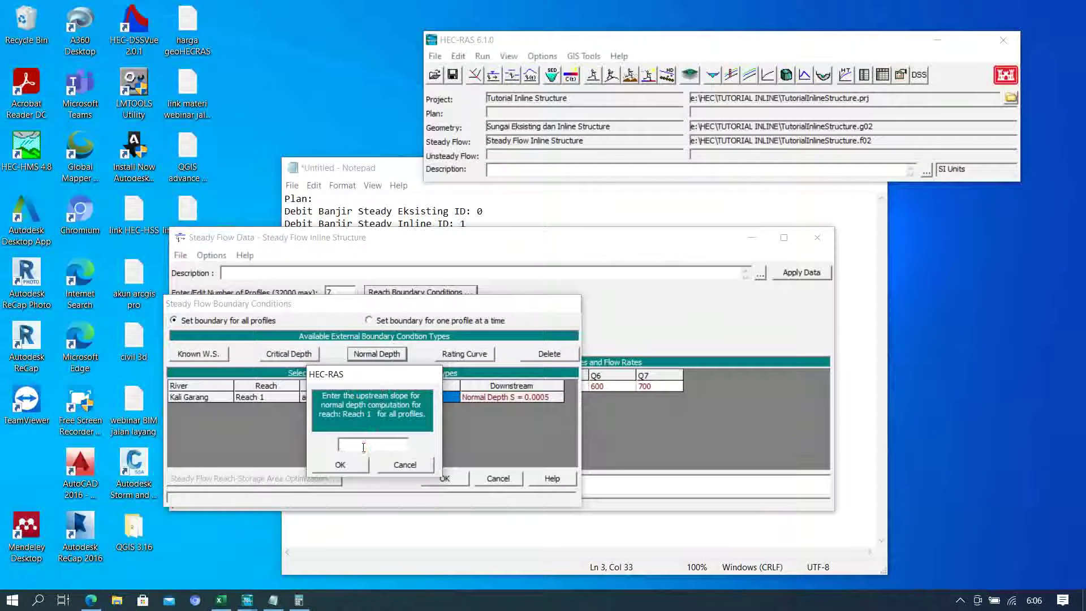
text(0.0005)
click(350, 467)
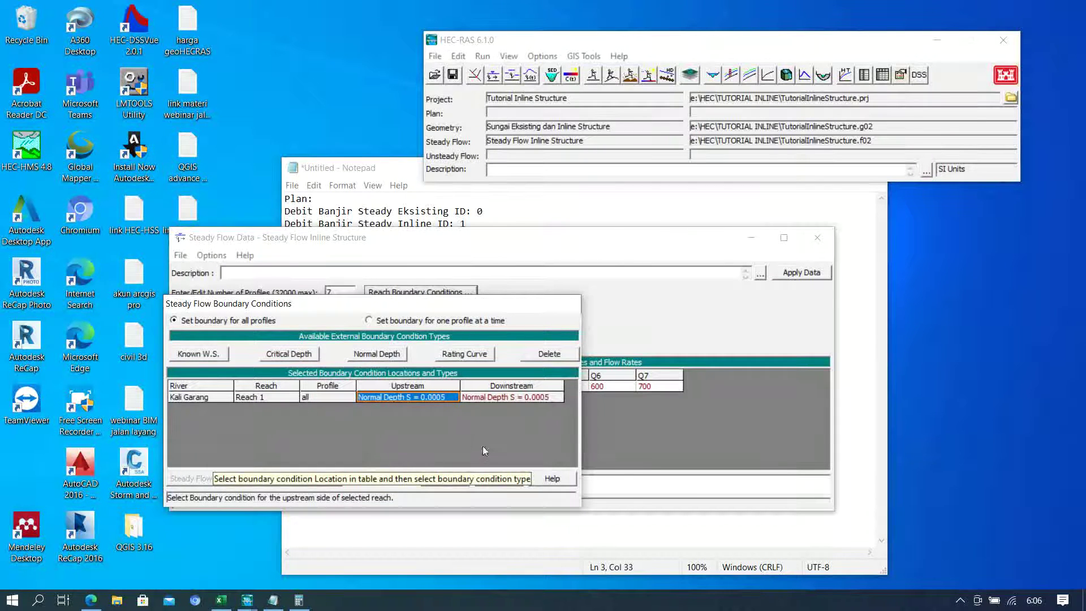
key(Right)
click(452, 480)
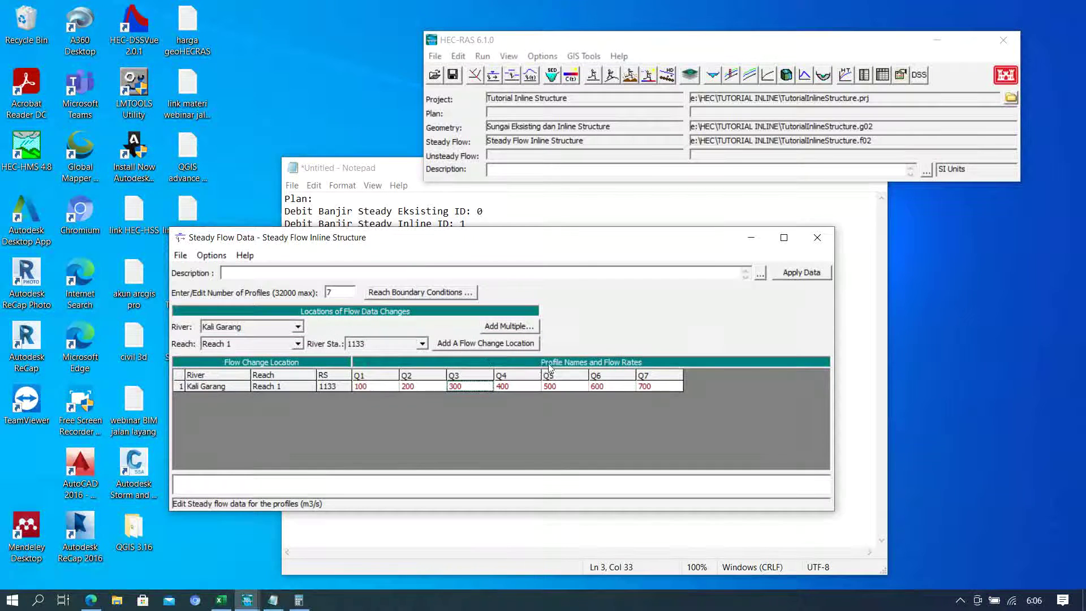
click(798, 272)
click(423, 423)
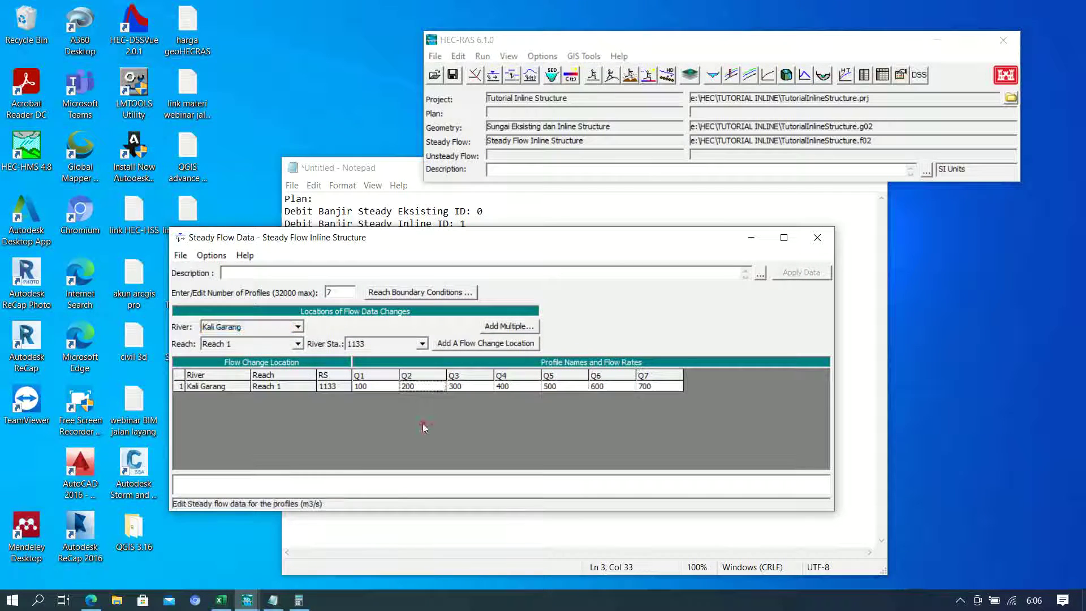
- Open the spillway gate openings for station 800 and widen the window to show the columns of all seven profiles
click(211, 256)
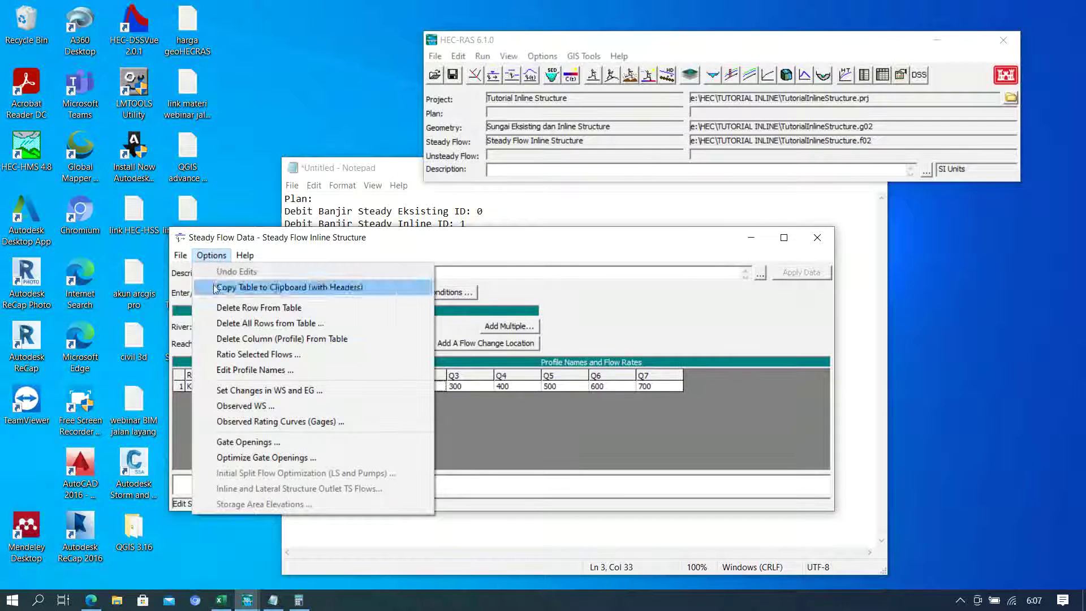
click(270, 444)
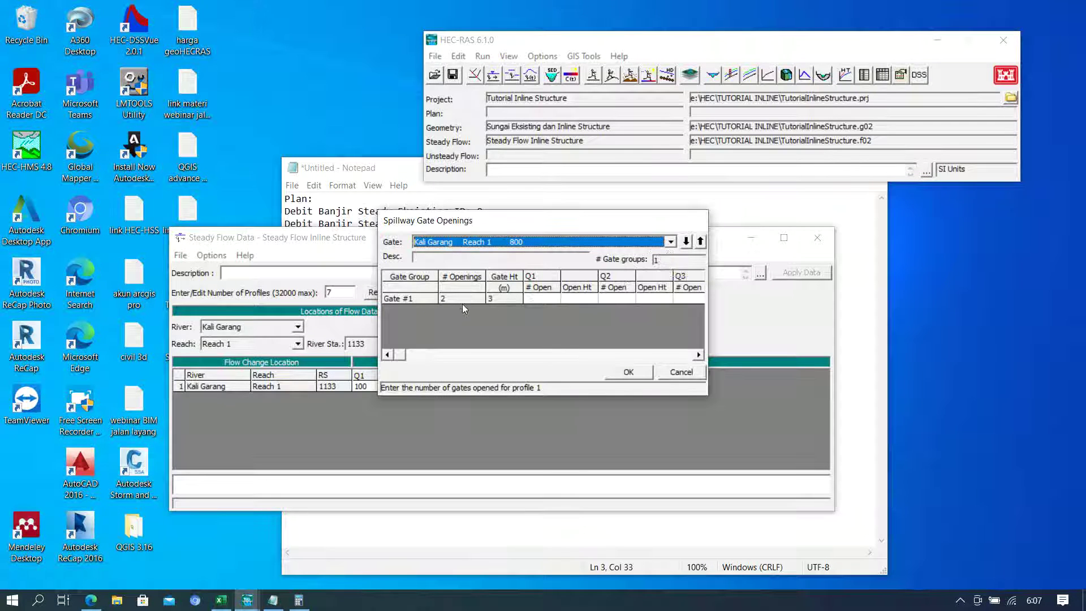
click(539, 301)
click(569, 301)
click(548, 299)
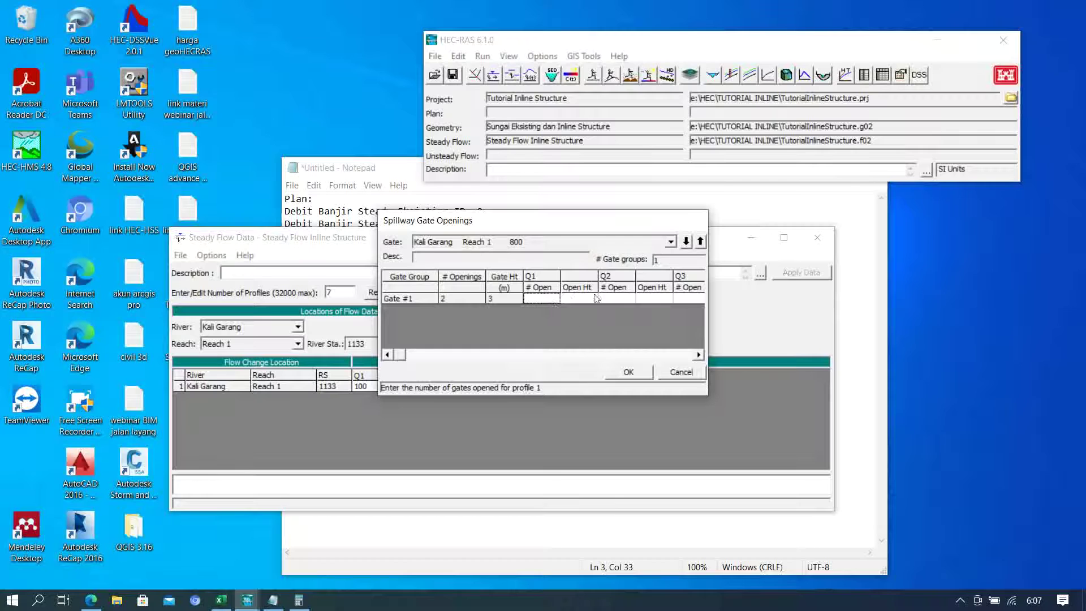
drag(709, 320, 1041, 331)
drag(811, 222, 510, 167)
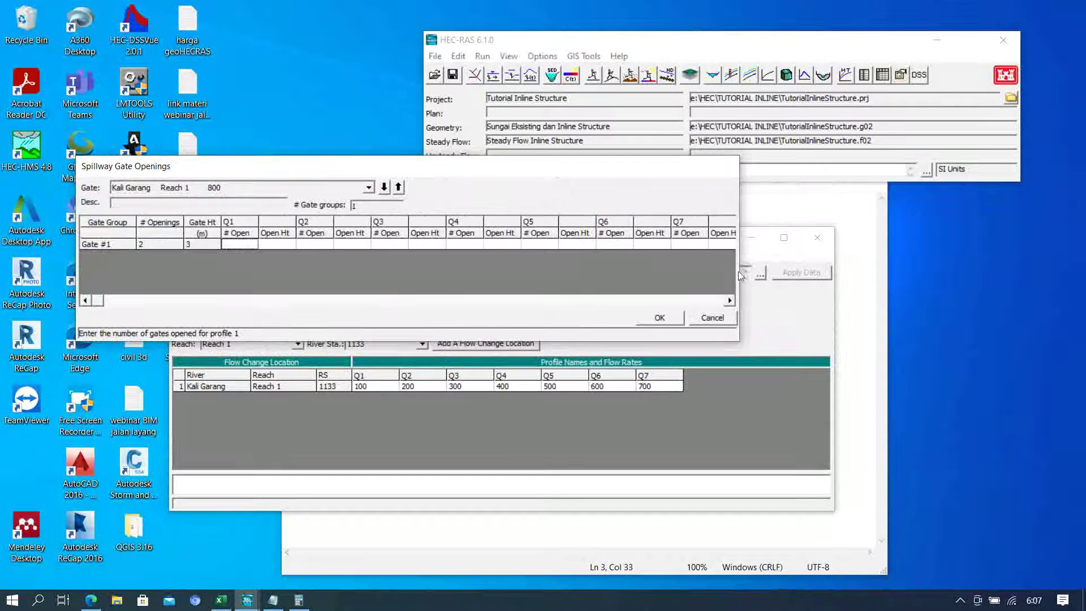
drag(738, 276, 871, 293)
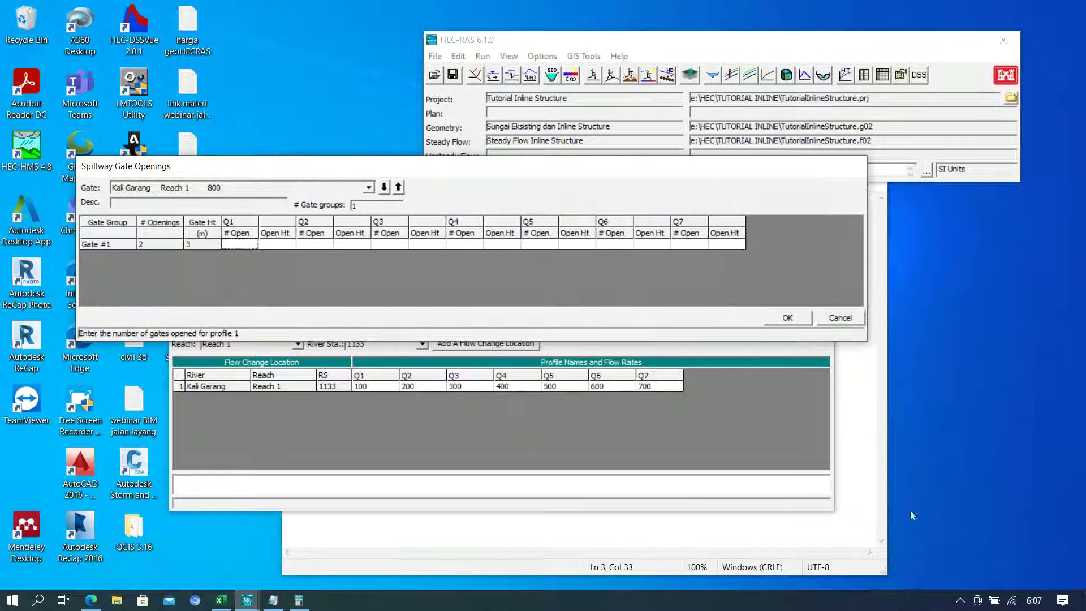
click(960, 600)
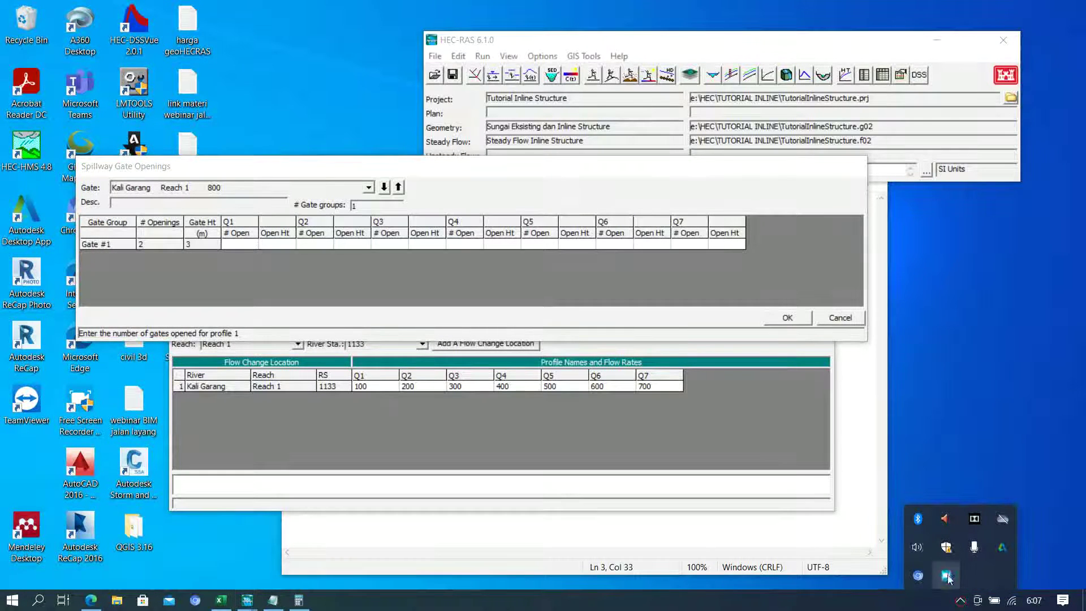
click(947, 576)
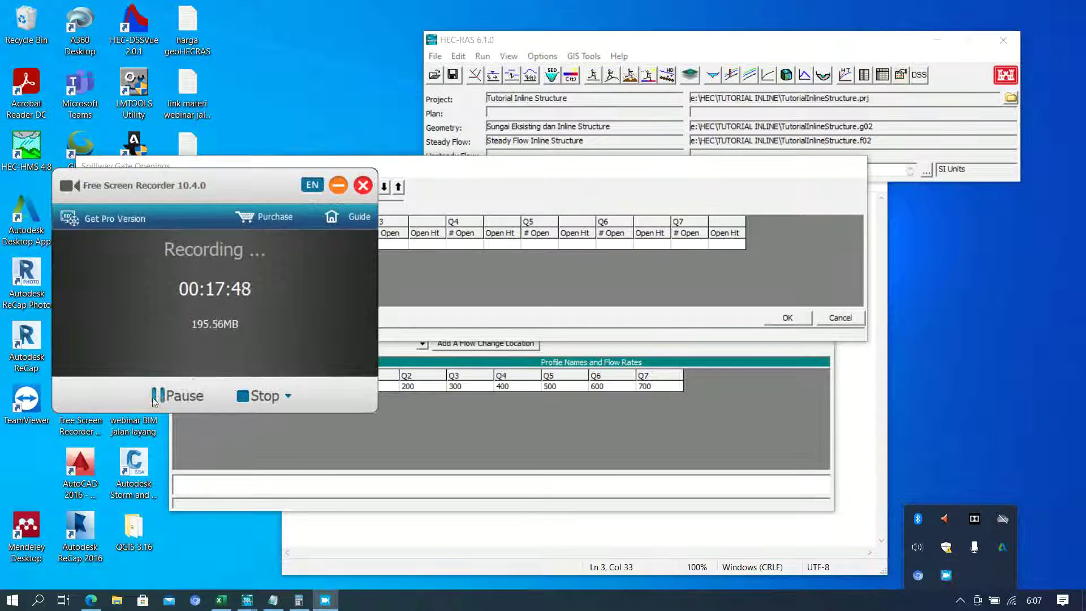
click(157, 397)
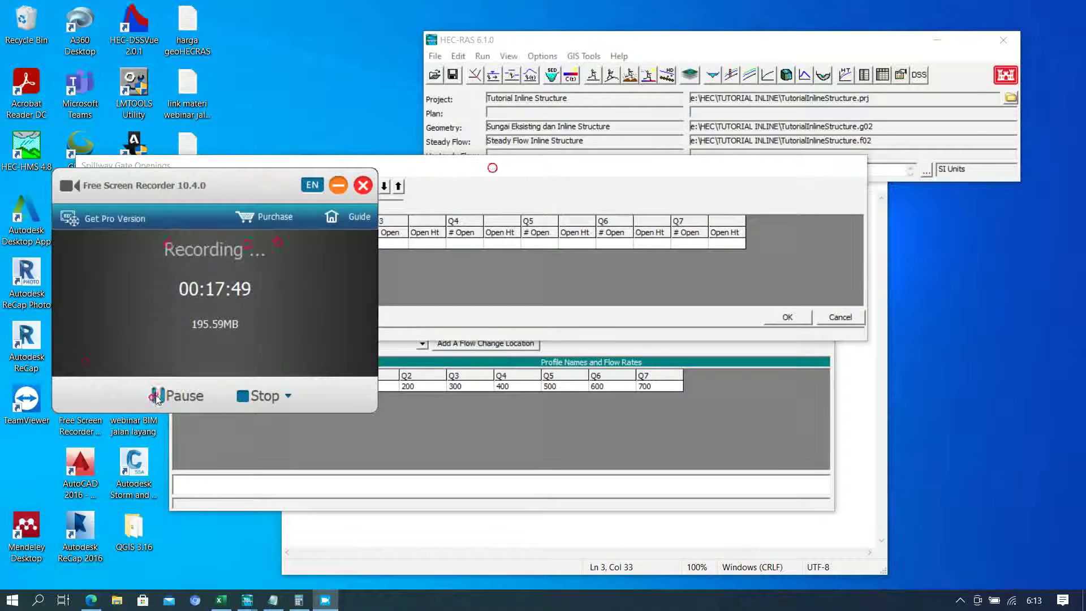
click(339, 185)
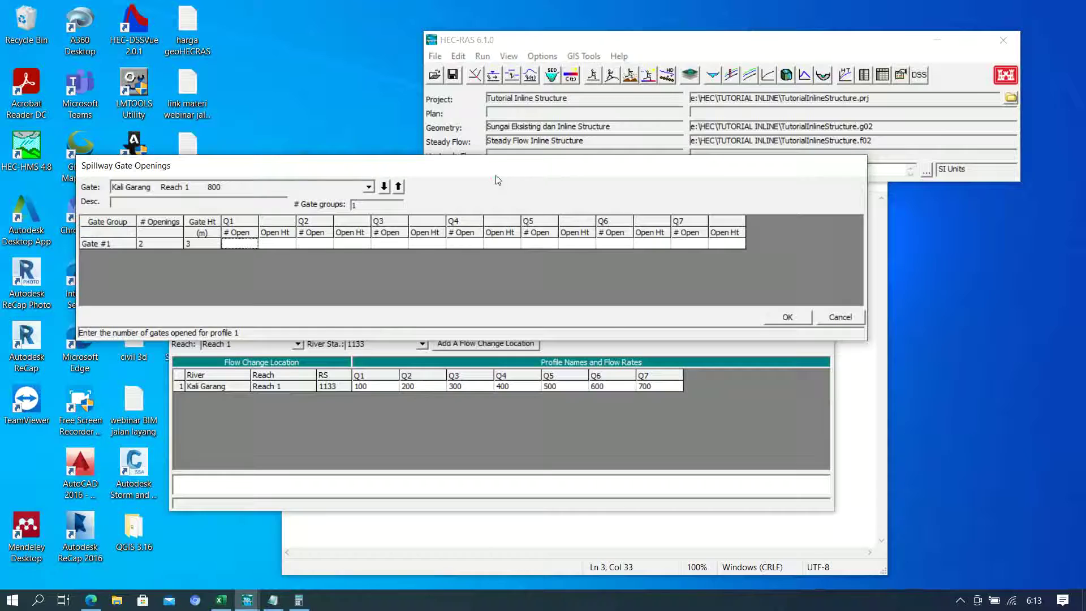
- Cancel the spillway gate openings, reopen them and reposition their window
drag(586, 170, 751, 94)
click(1004, 241)
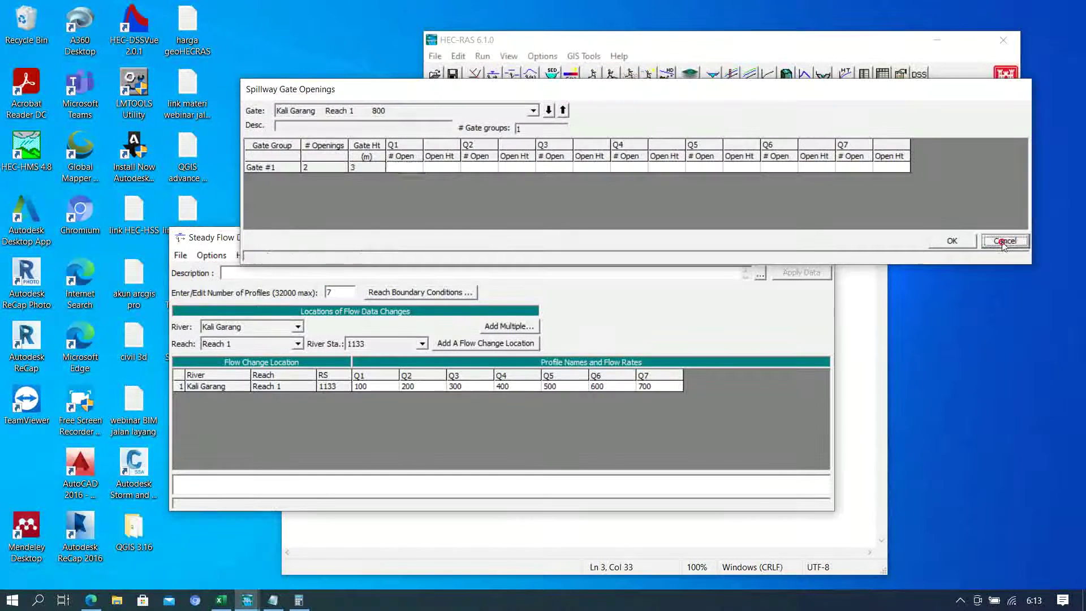
click(389, 239)
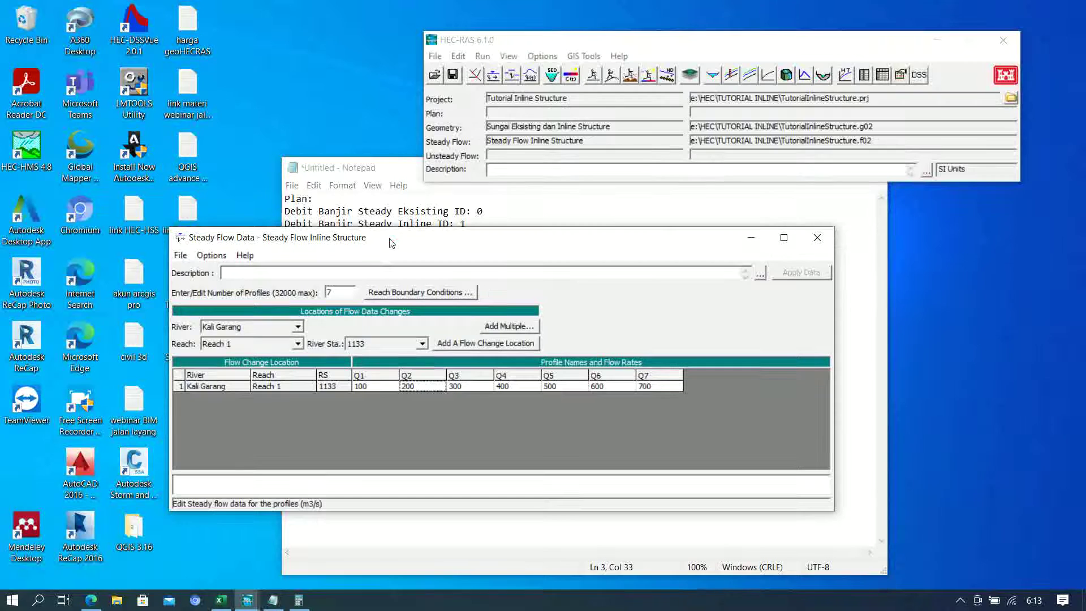
click(212, 257)
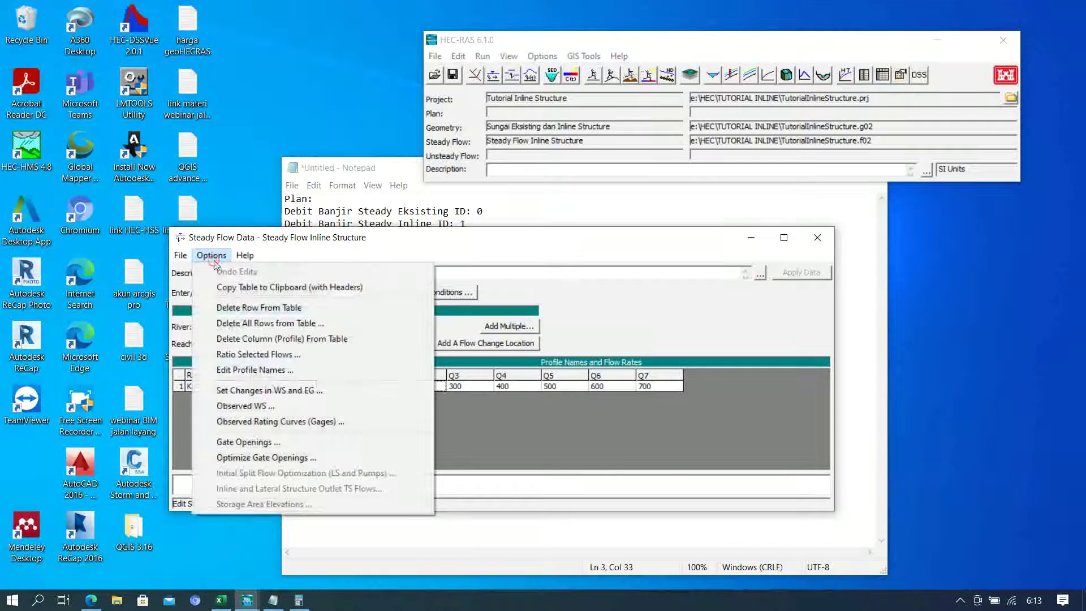
click(246, 443)
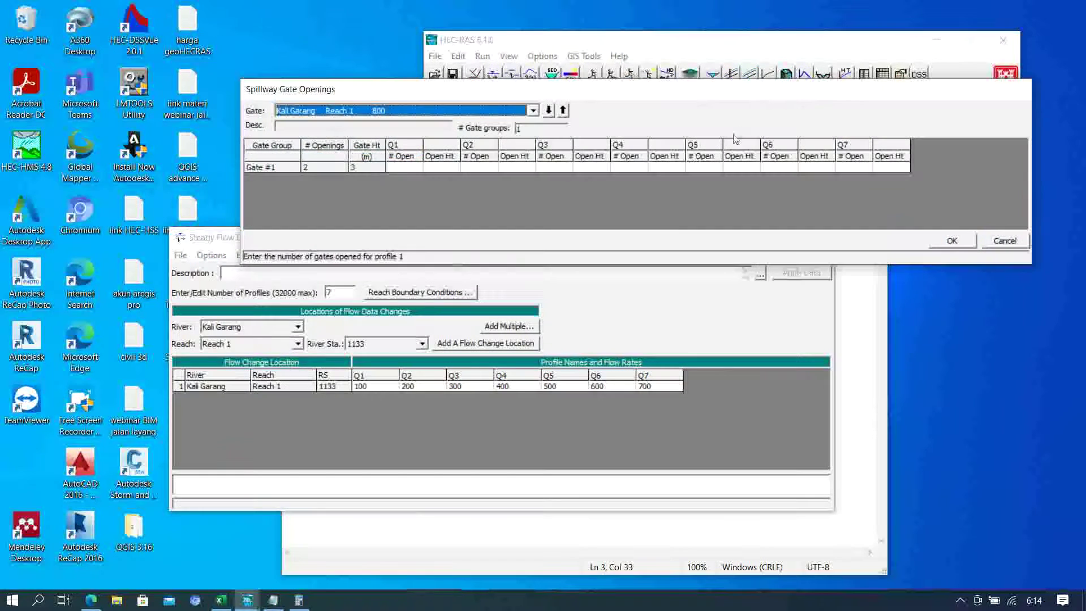
drag(755, 100, 624, 237)
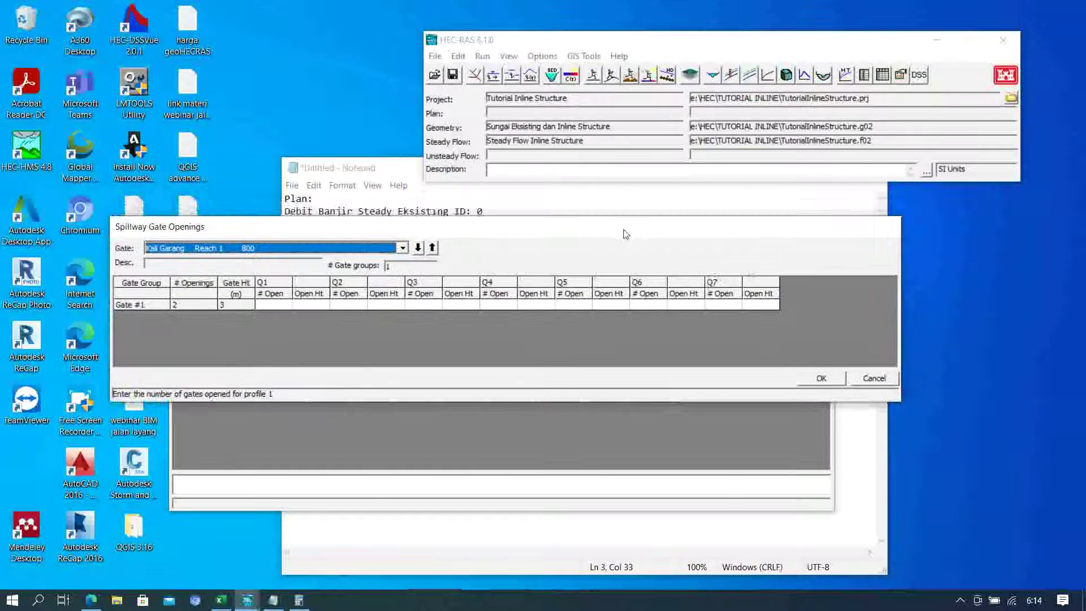
- For Gate #1 at station 800, set 2 gates open with an opening height of 1.5 m for profiles Q1 and Q2
click(280, 306)
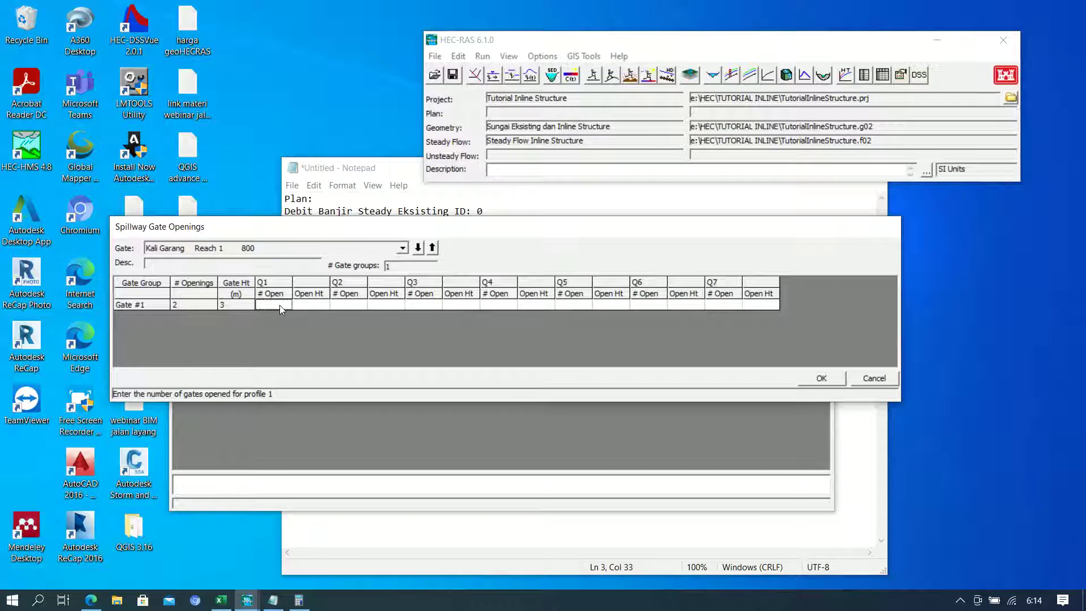
click(313, 307)
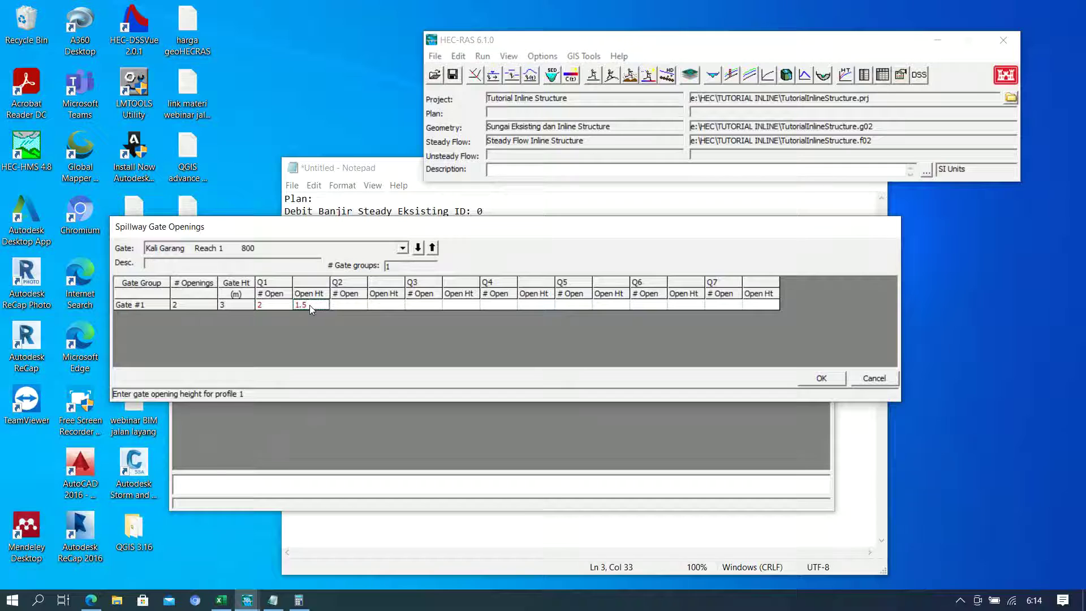
click(352, 305)
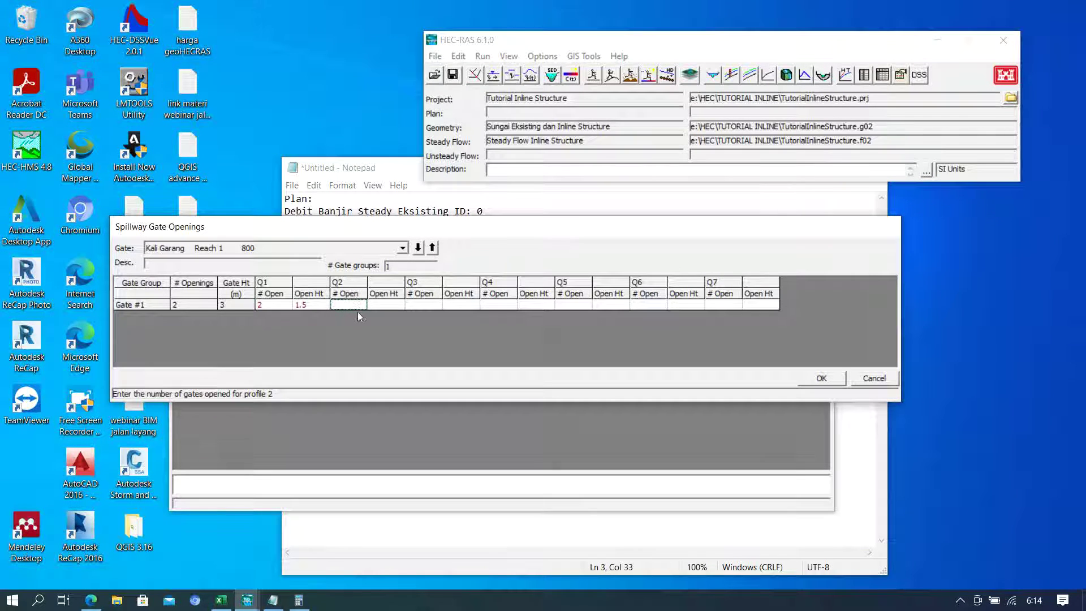
text(2)
click(386, 306)
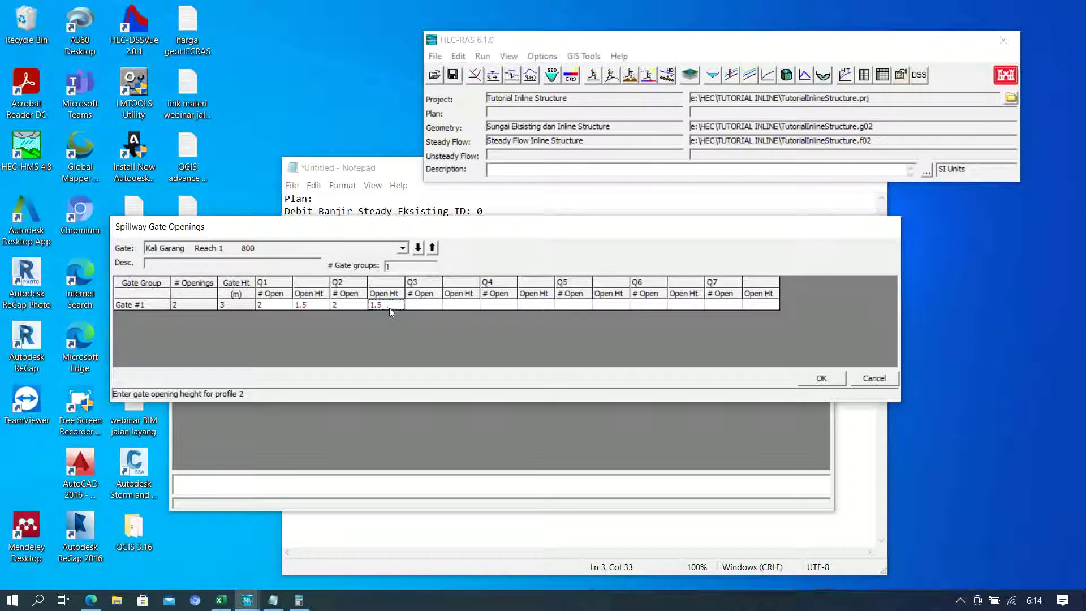
- Set 2 open gates with an opening height of 0 for profiles Q3, Q4 and Q5 of Gate #1
click(441, 309)
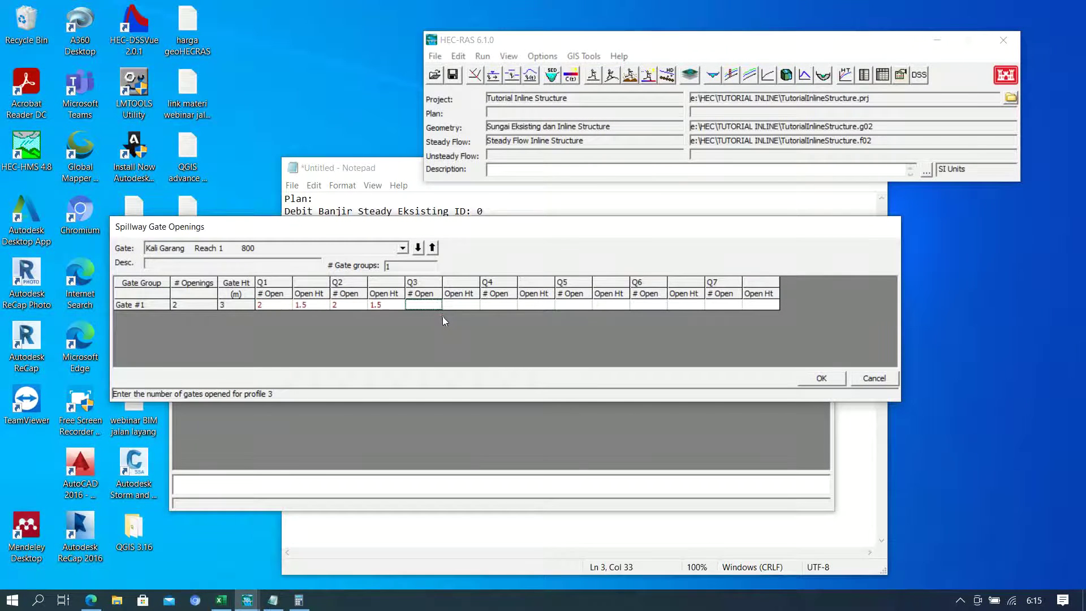
text(2)
click(460, 306)
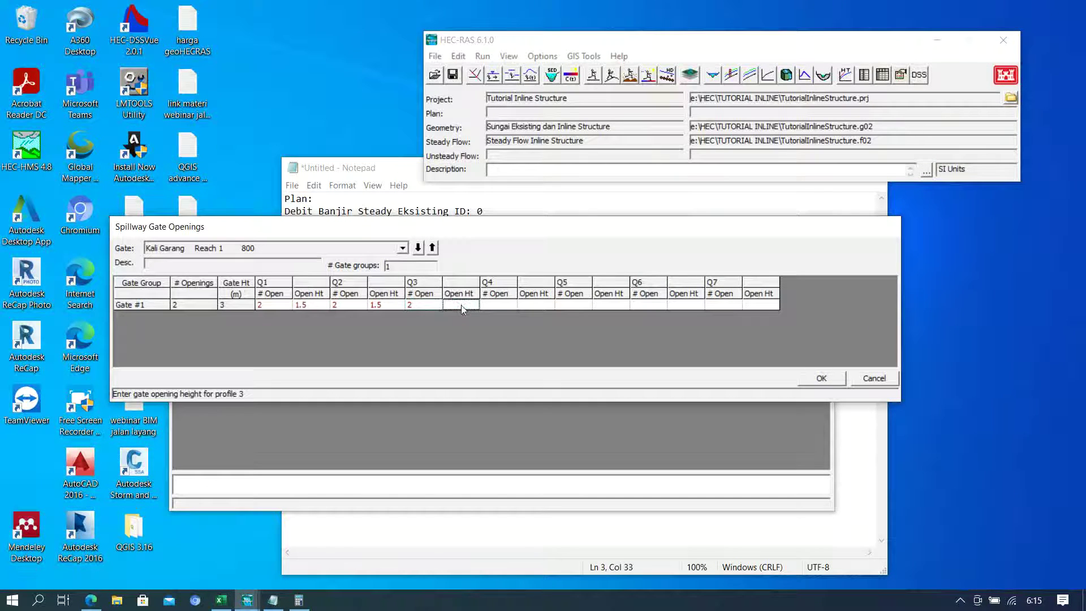
text(0)
click(497, 306)
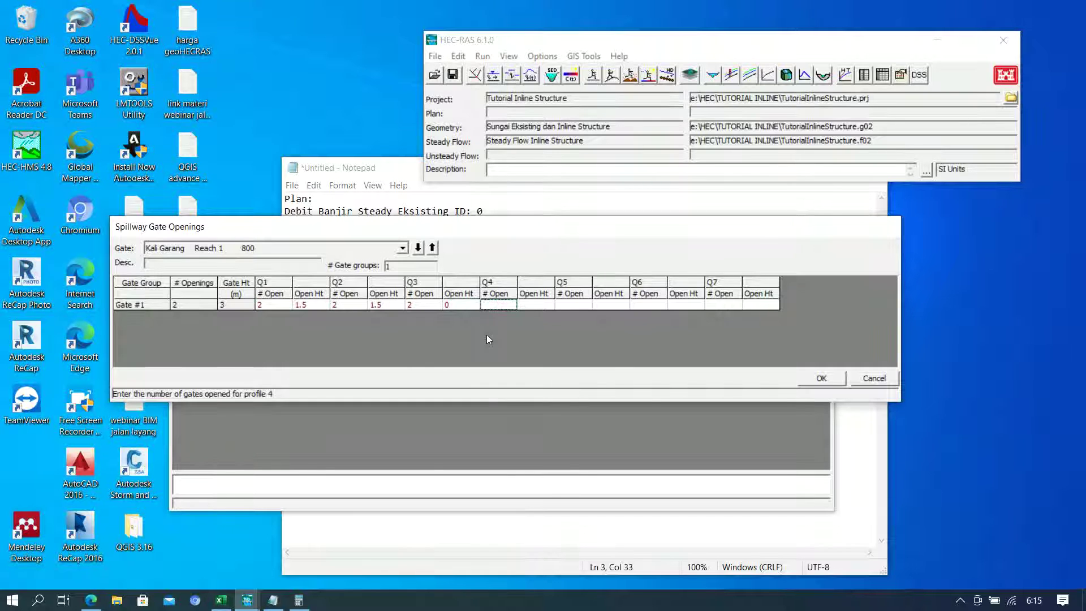
click(535, 305)
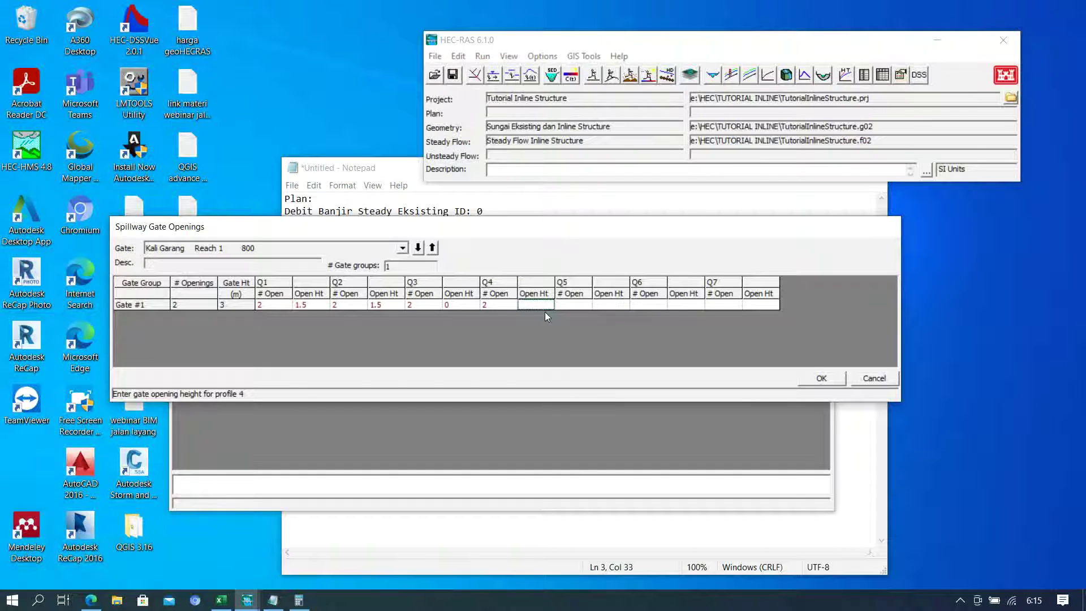
text(0)
click(582, 308)
text(2)
click(596, 309)
text(0)
- Set 2 open gates with an opening height of 0 for profiles Q6 and Q7, and accept the spillway gate openings
click(649, 305)
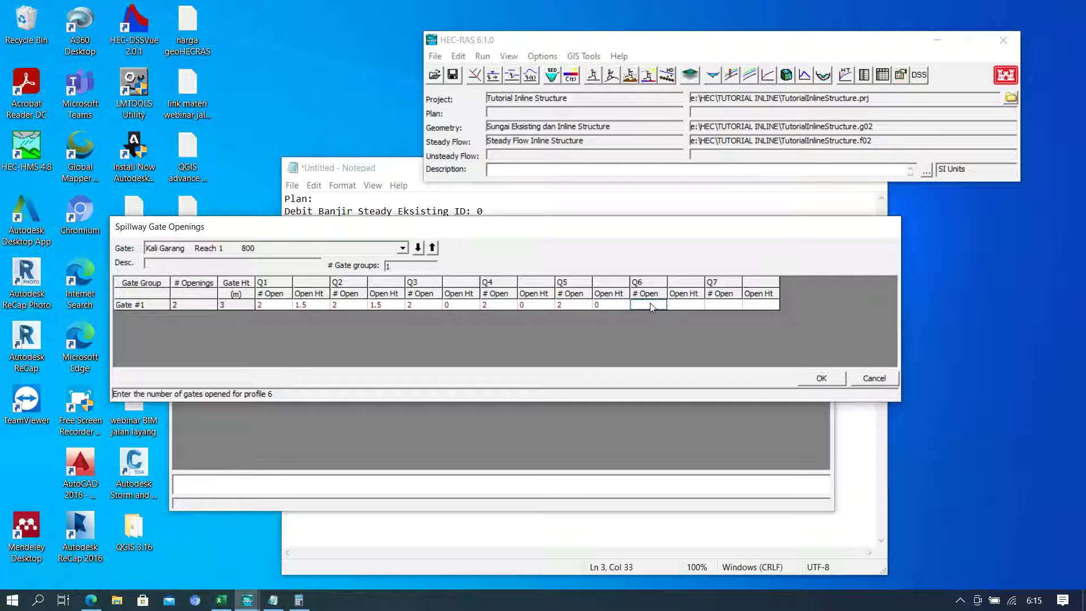
text(2)
click(678, 305)
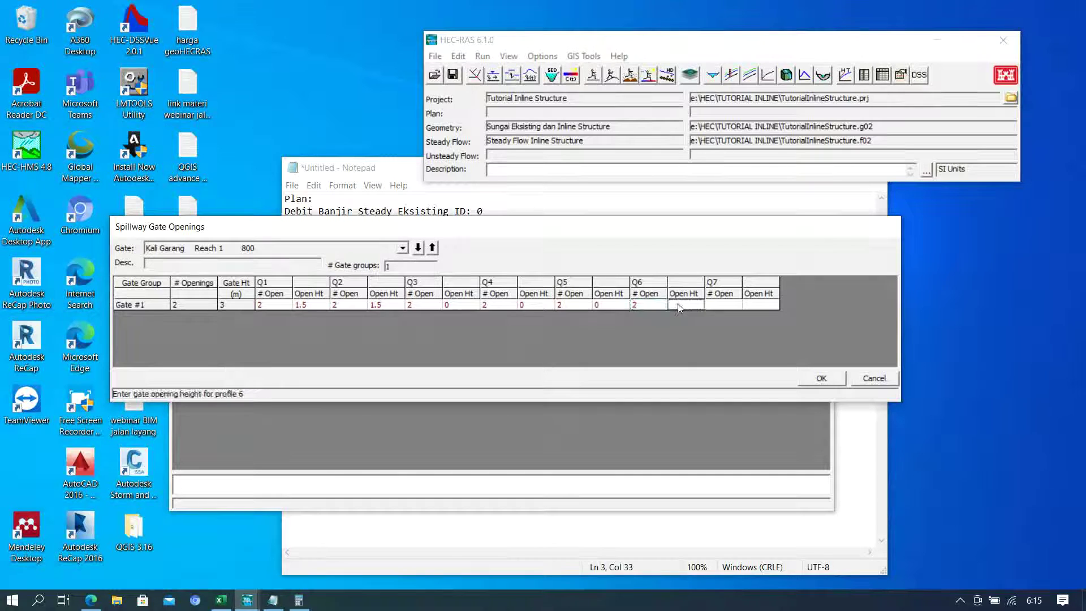
text(0)
click(734, 306)
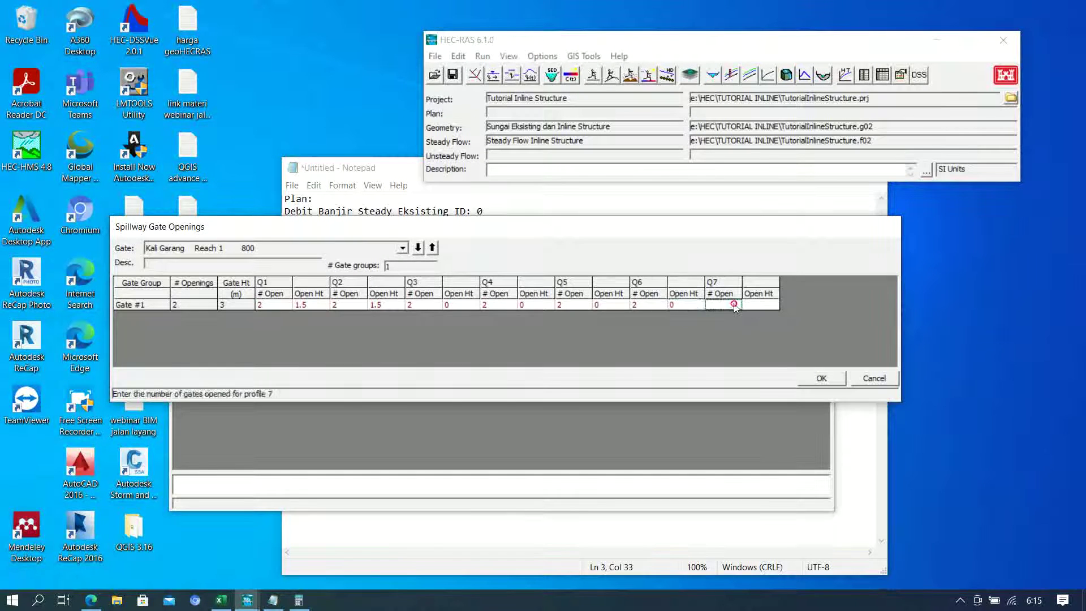
text(2)
click(759, 307)
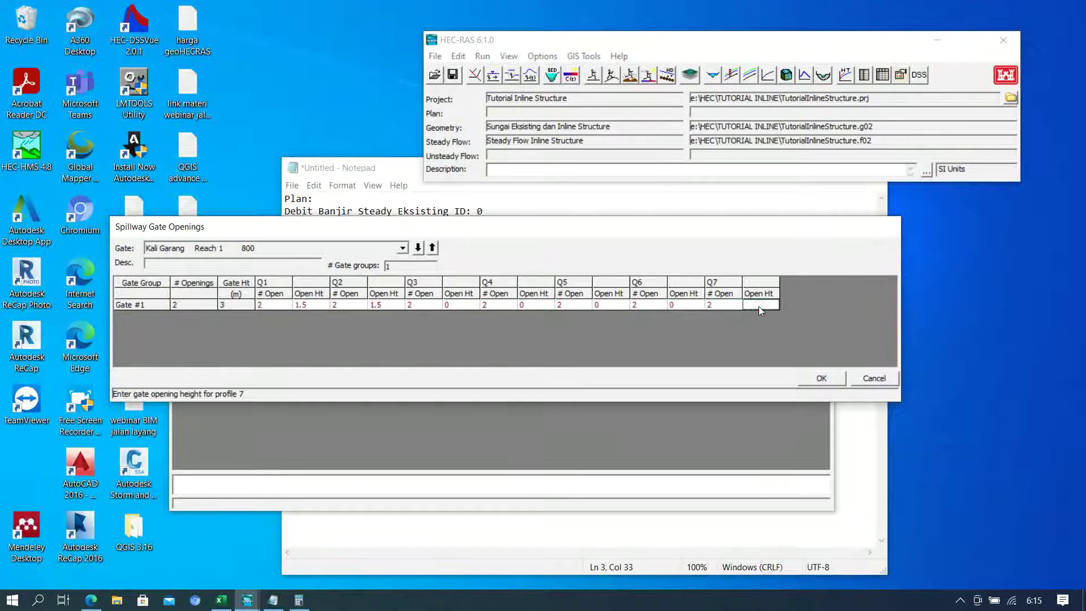
text(0)
click(588, 225)
click(822, 378)
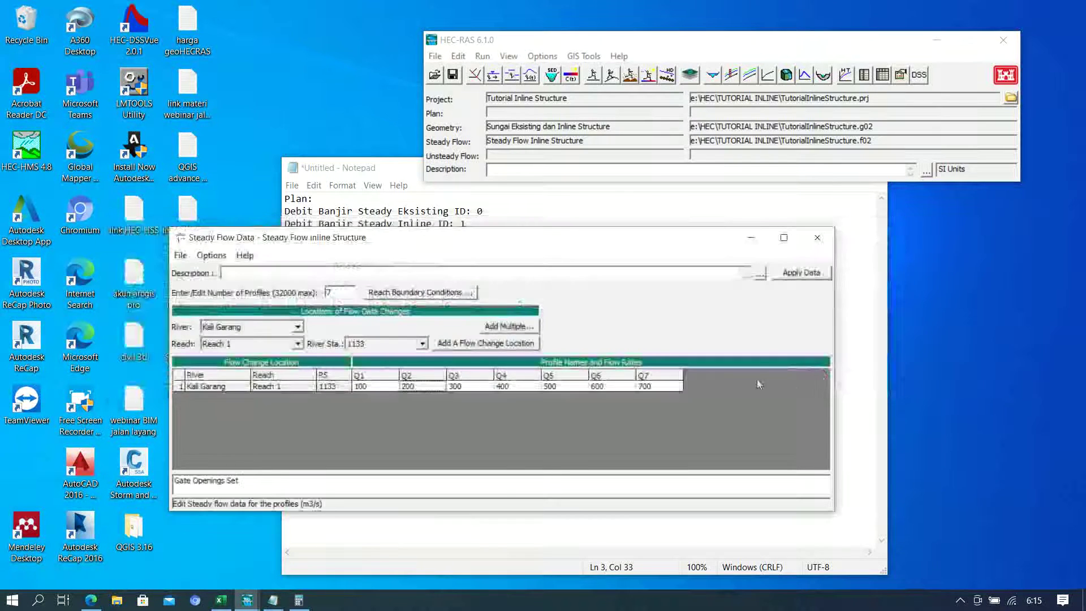
- Save the steady flow data and close its editor
click(180, 256)
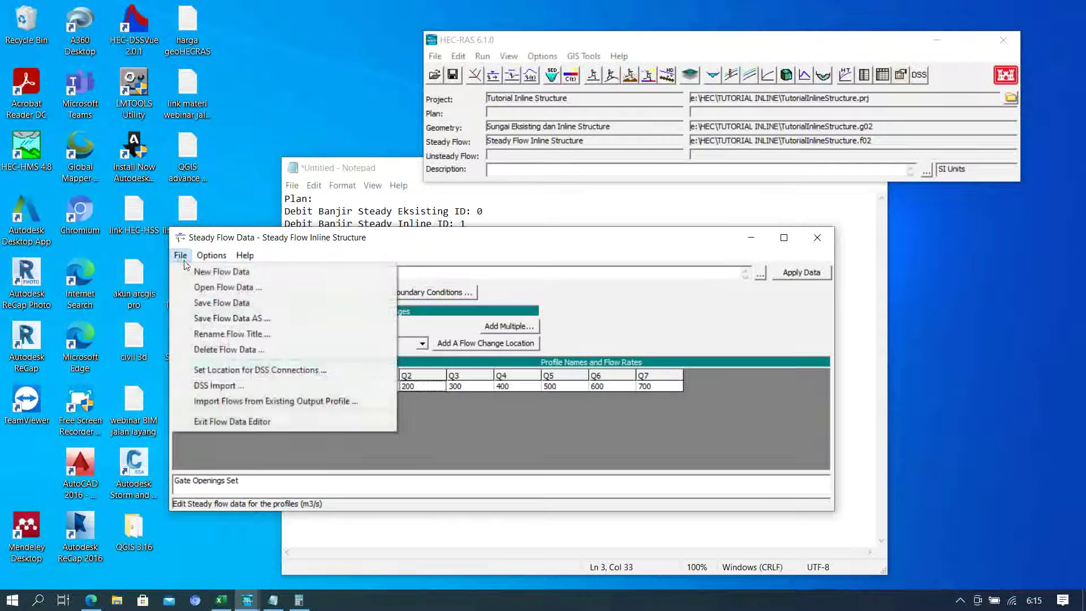
click(194, 304)
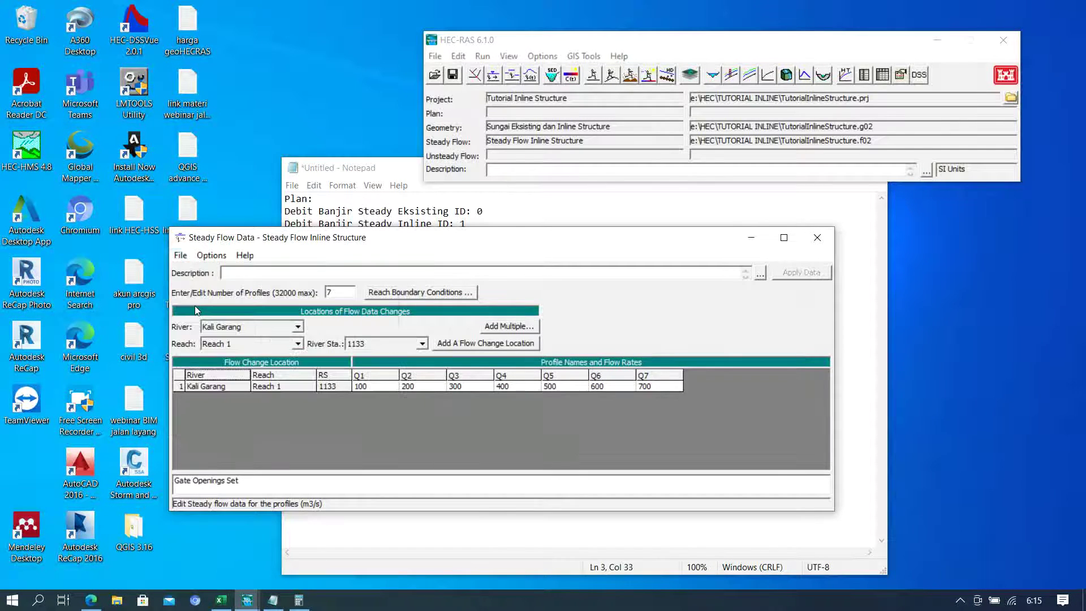
click(818, 238)
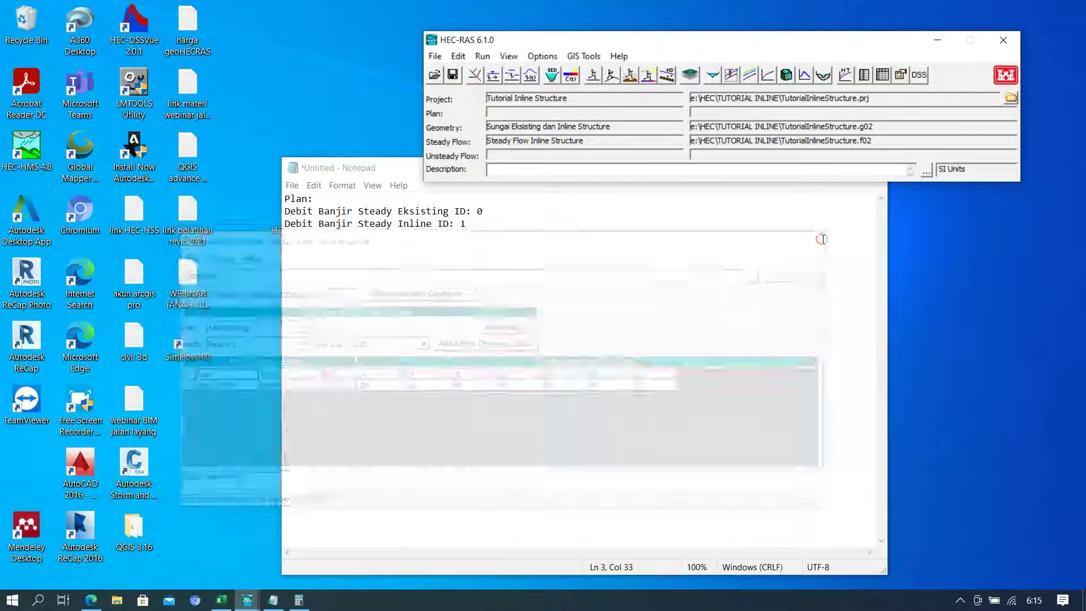
- Create a new steady flow analysis plan titled "Debit Banjir Steady Inline" with short ID 1
click(483, 57)
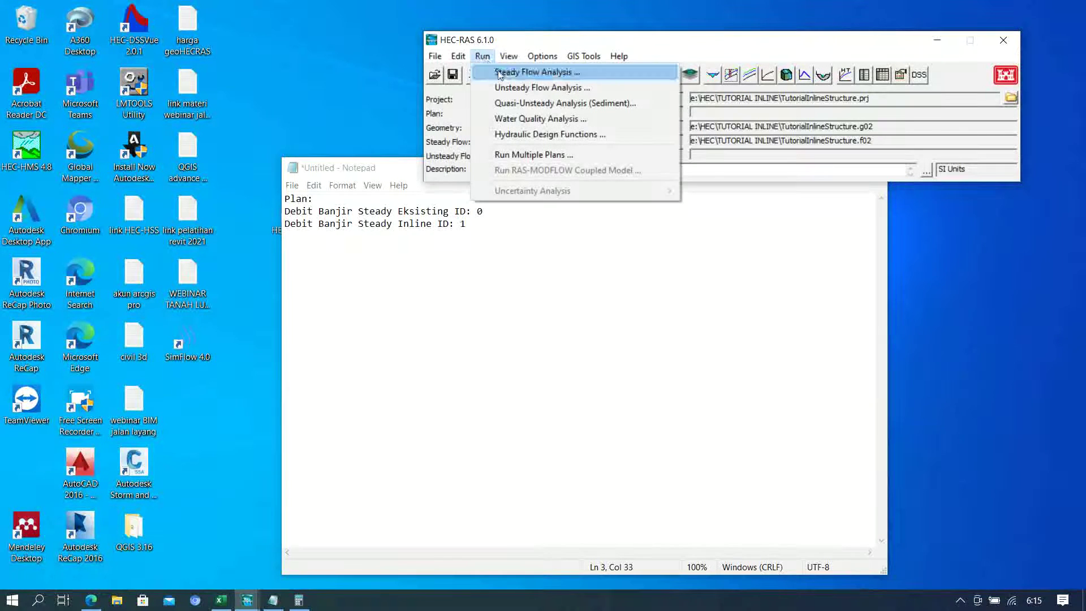
click(501, 72)
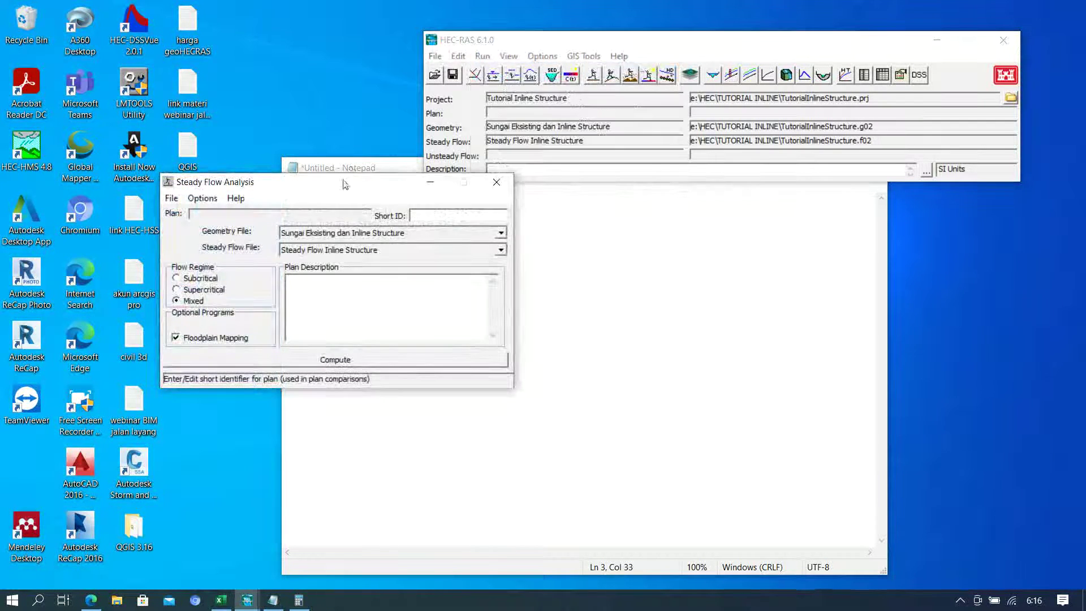
click(203, 293)
click(217, 310)
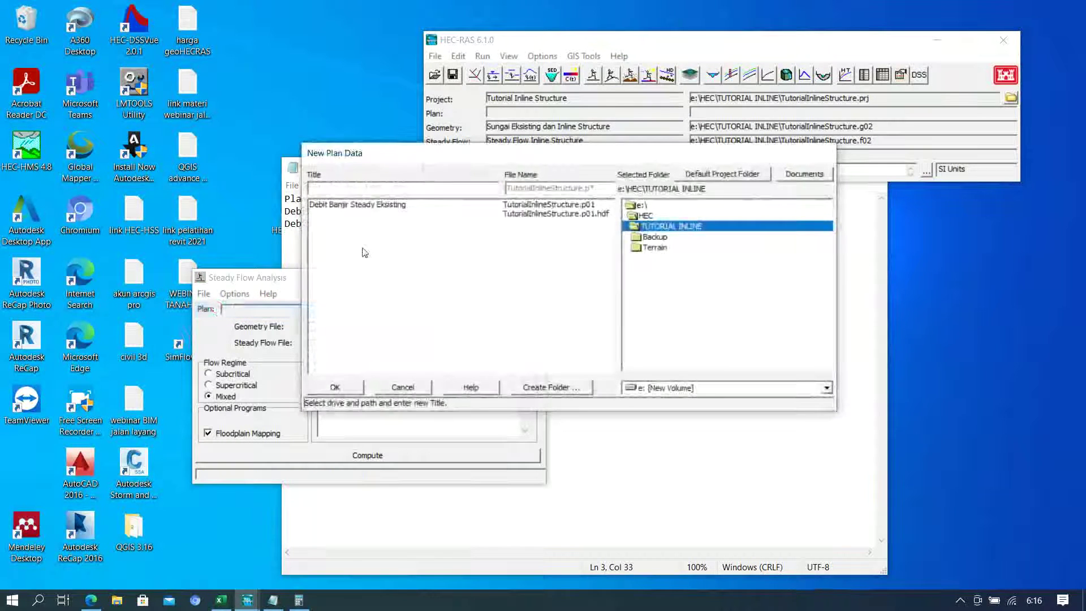
drag(434, 165, 401, 275)
click(362, 316)
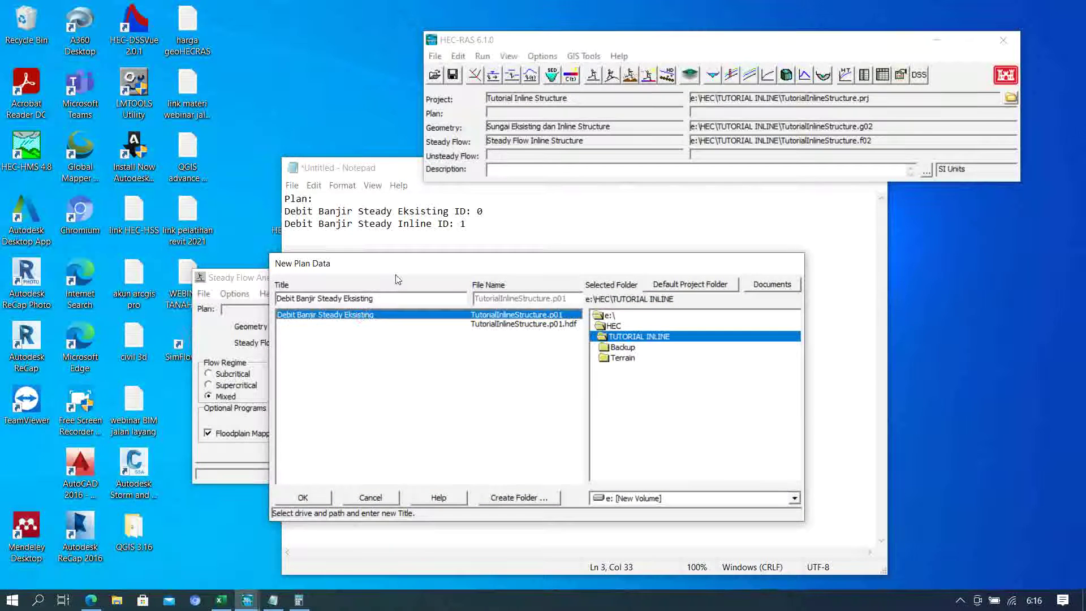
double_click(356, 296)
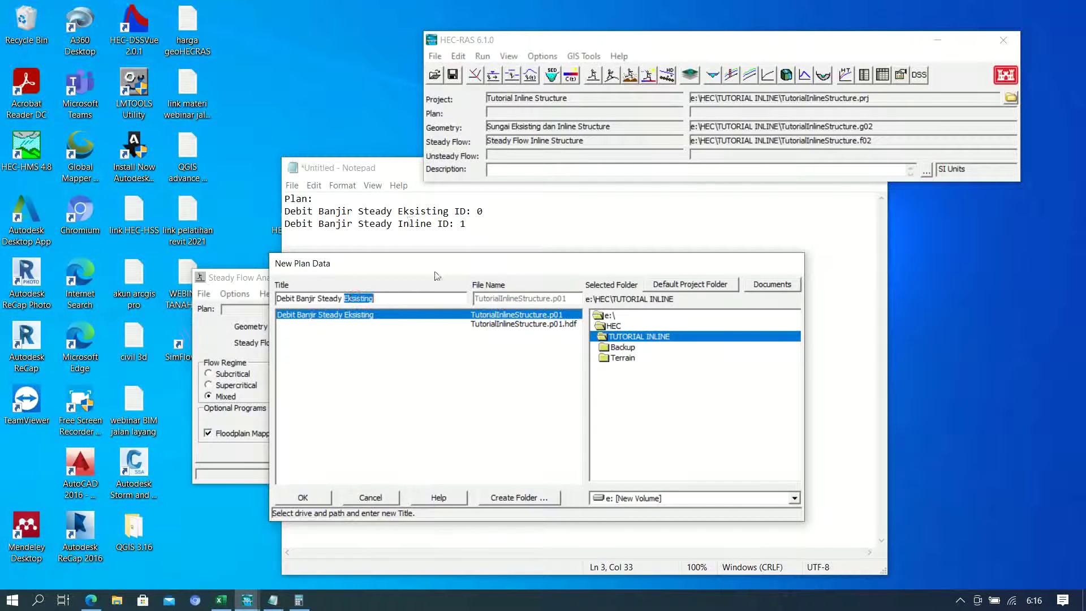
text(Inline)
click(306, 499)
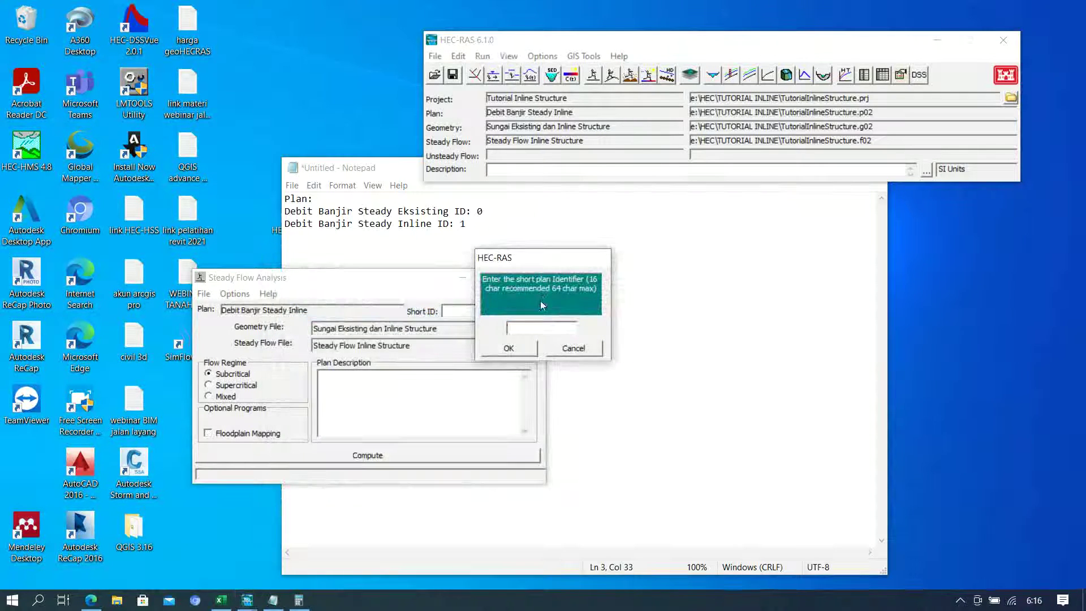
text(1)
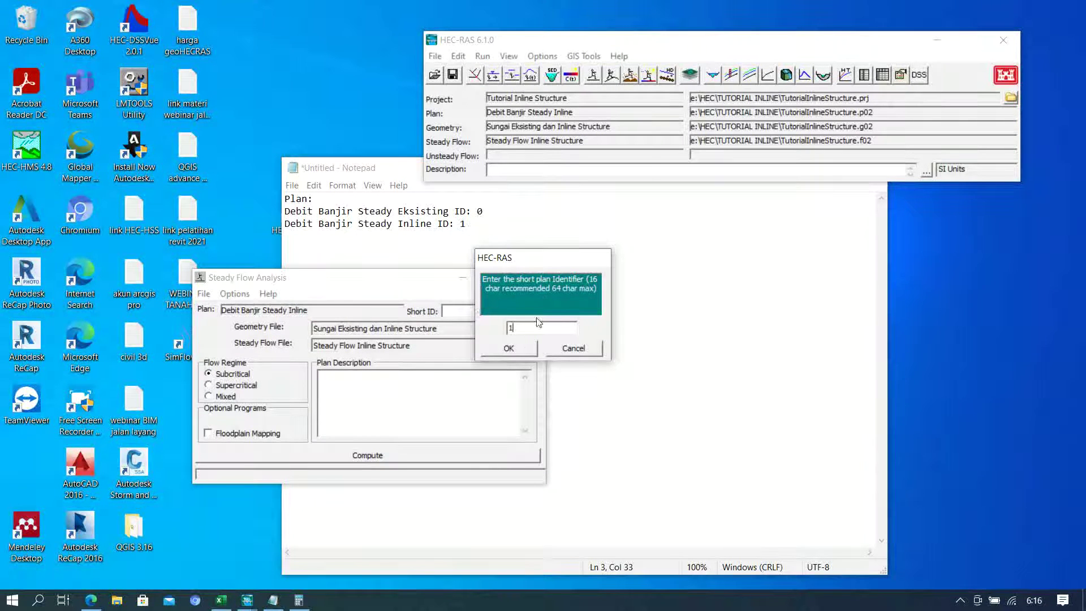
click(512, 349)
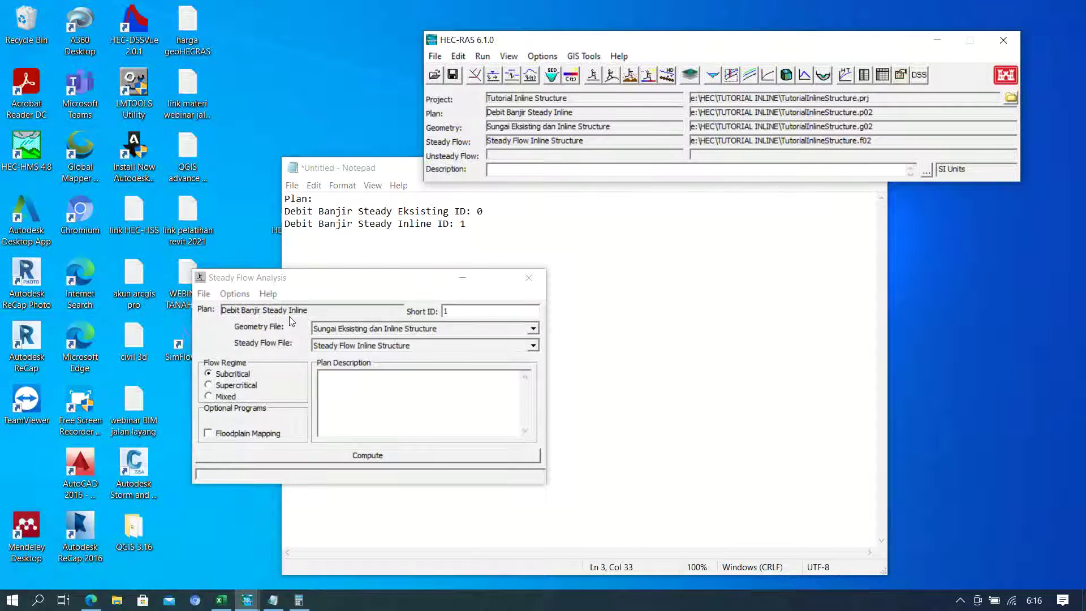
- Configure the plan with geometry "Sungai Eksisting dan Inline Structure", flow file "Steady Flow Inline Structure", Mixed flow regime and Floodplain Mapping enabled
click(533, 331)
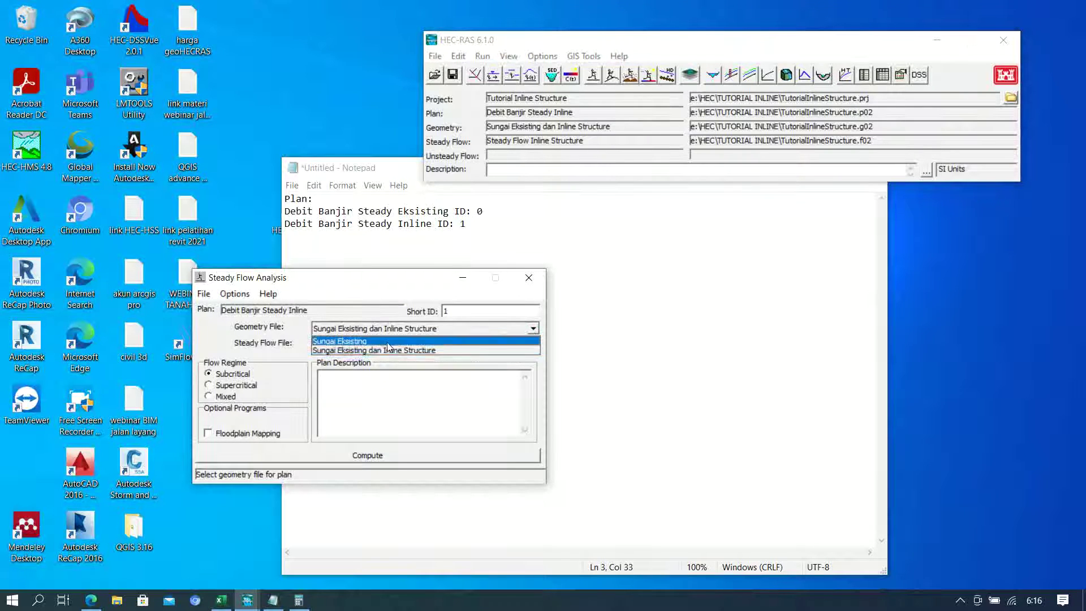
click(455, 351)
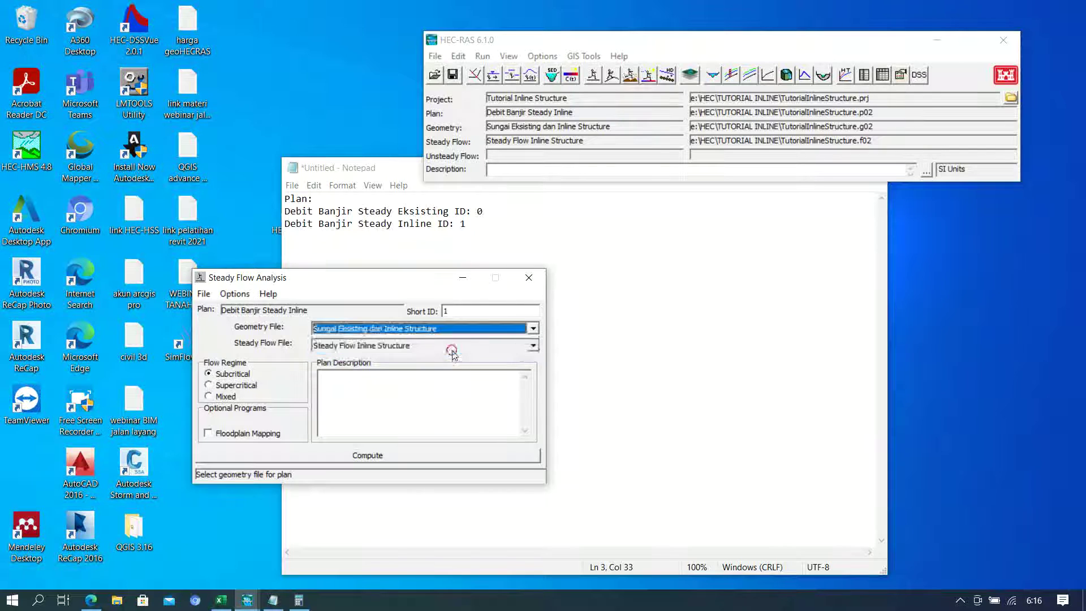
click(534, 346)
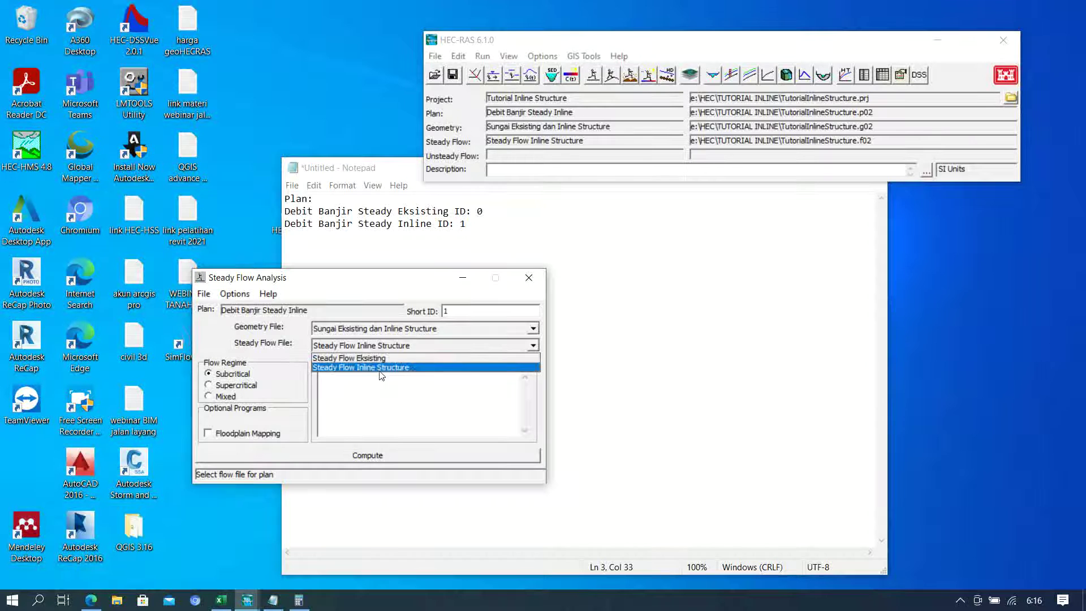
click(411, 368)
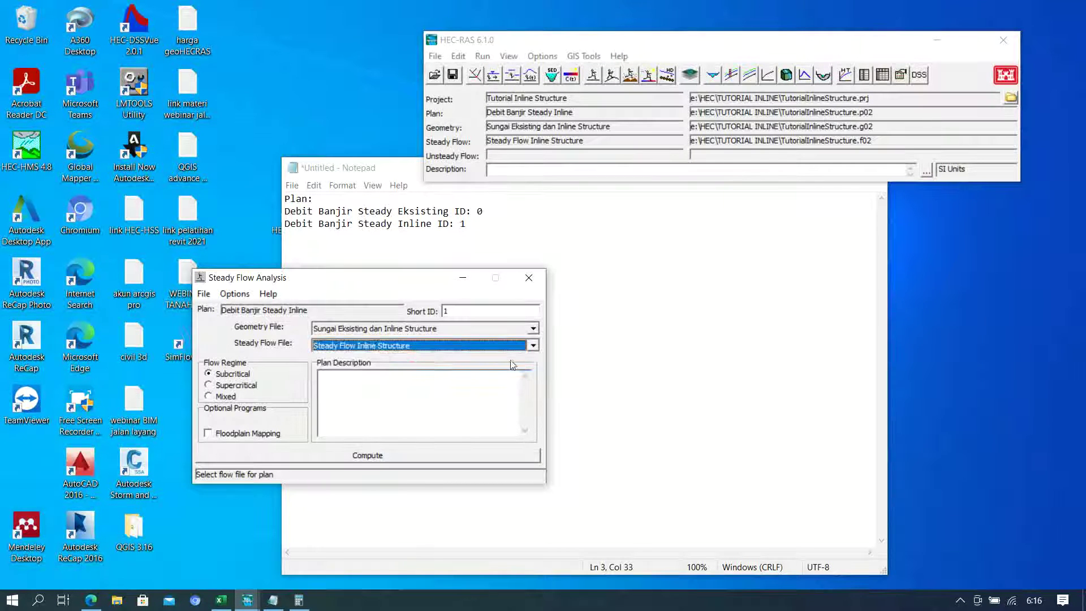
click(217, 397)
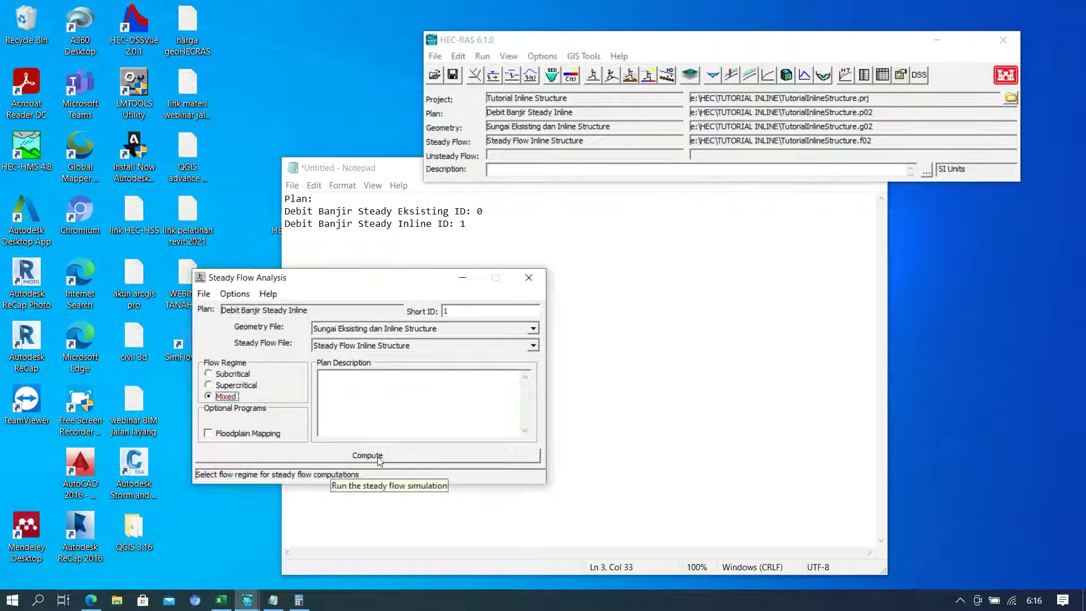
click(219, 434)
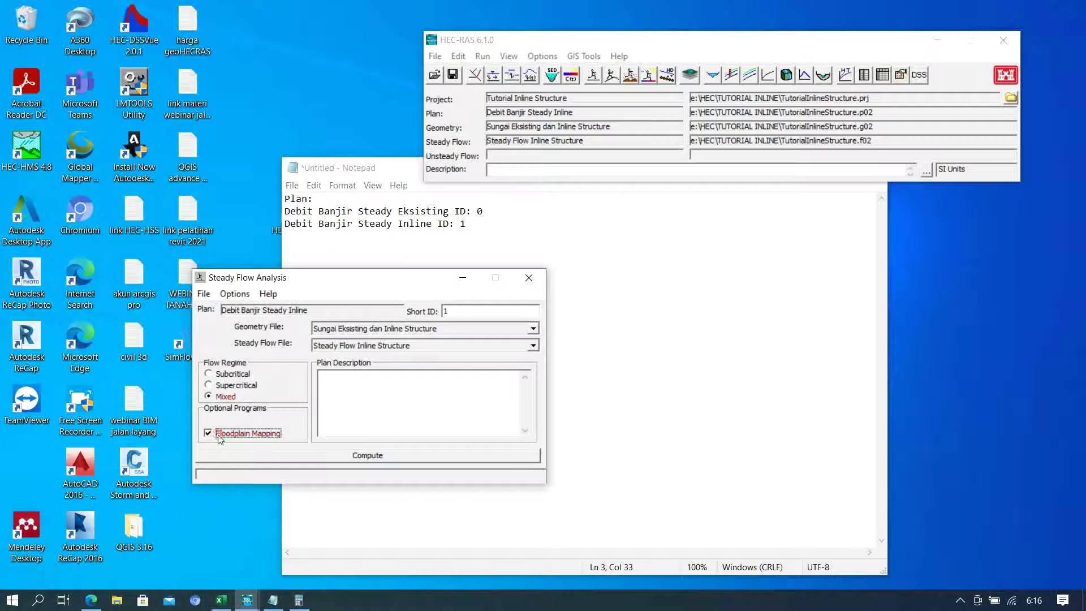
- Compute the steady flow simulation, and close the computation report and the steady flow analysis
click(405, 458)
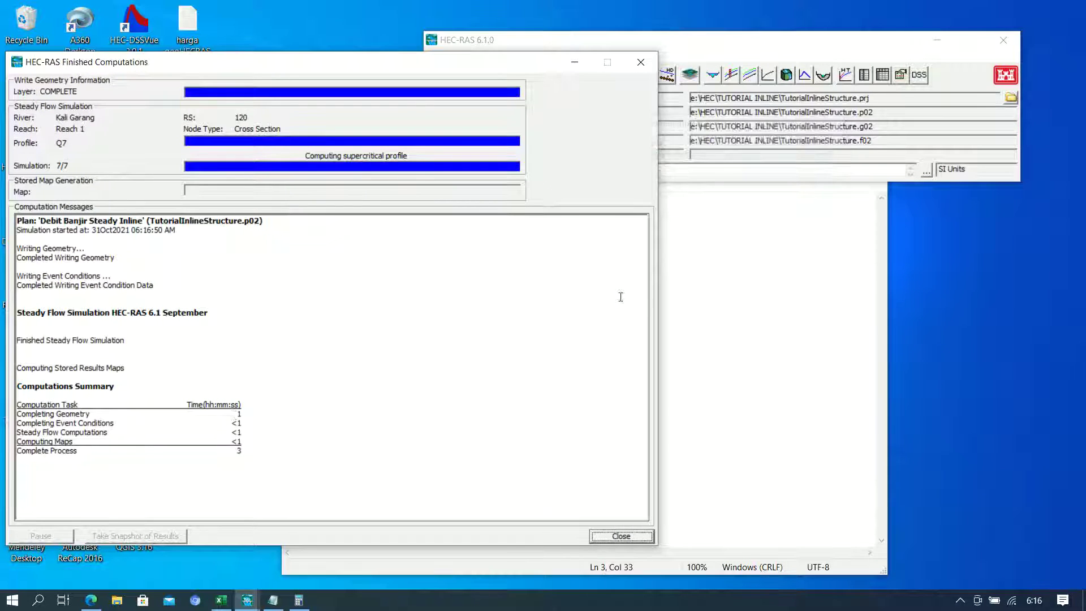
click(613, 541)
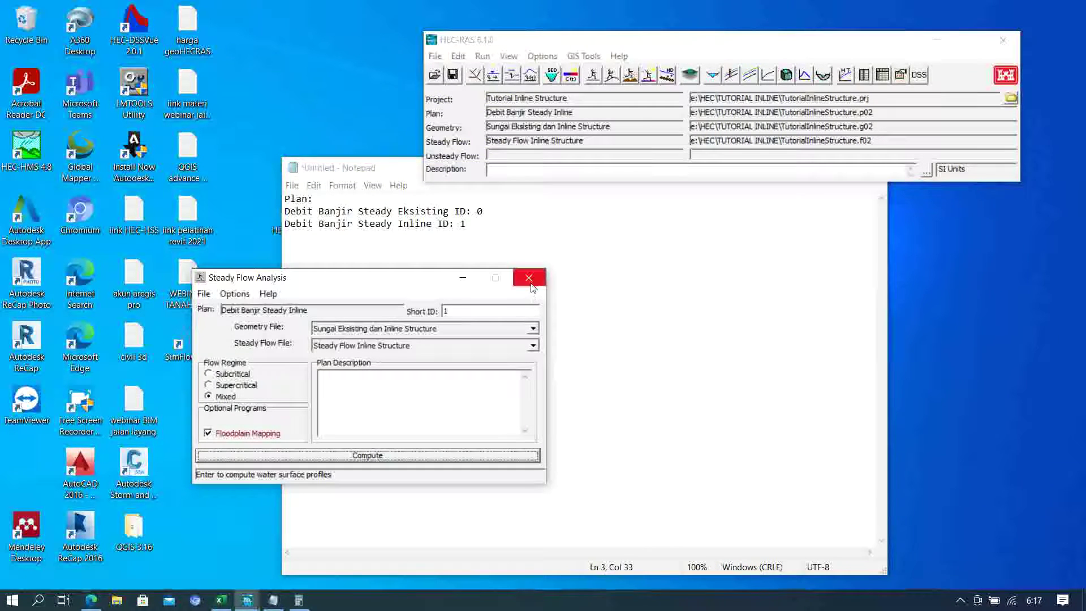
click(530, 281)
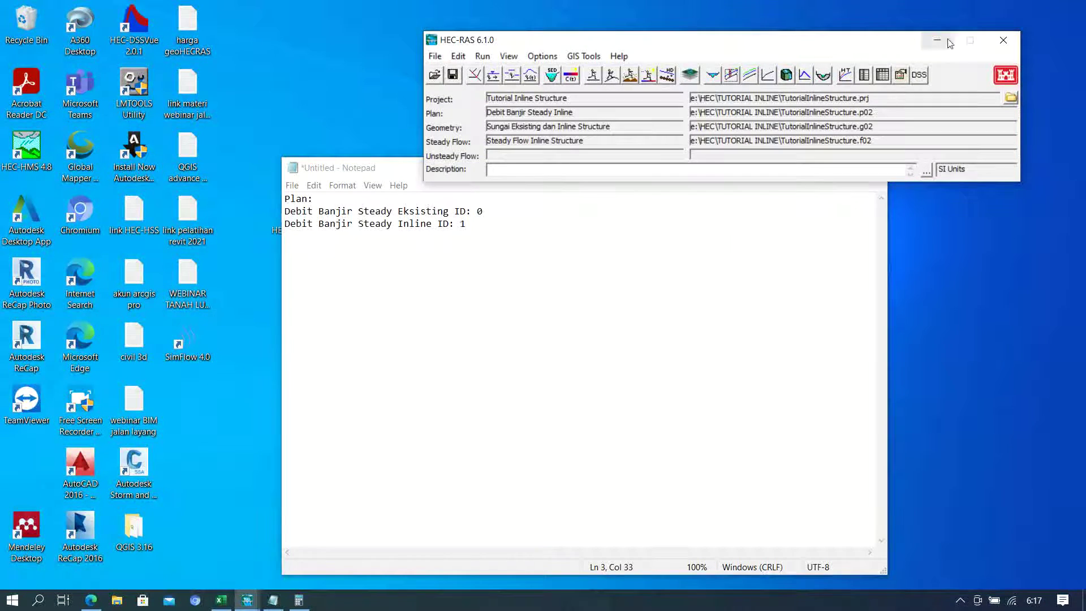
- Open the water surface profile plot for the Debit Banjir Steady Inline plan
drag(798, 40, 655, 94)
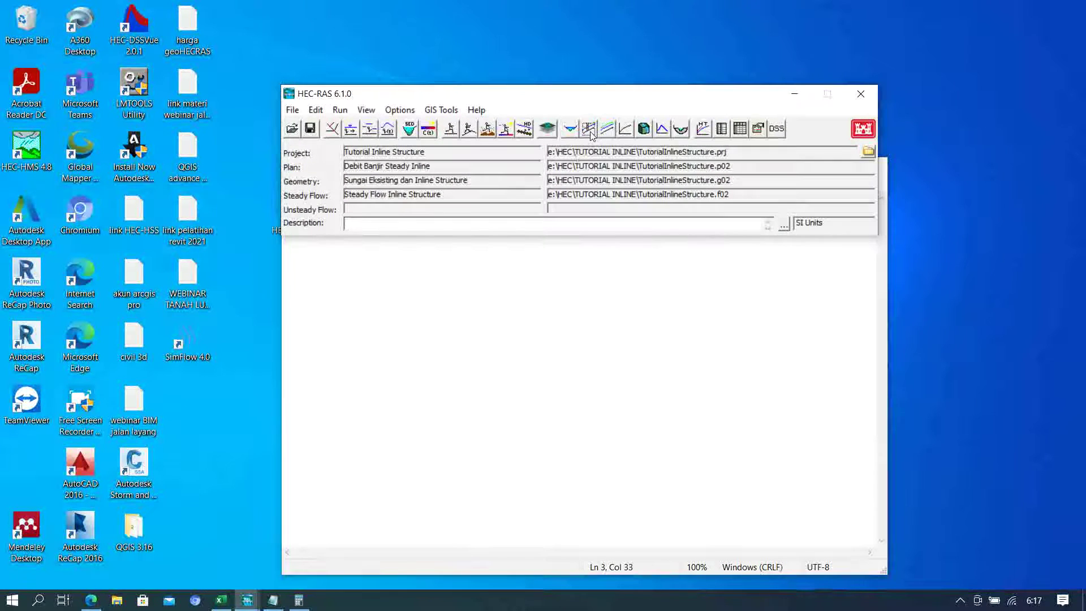
click(589, 130)
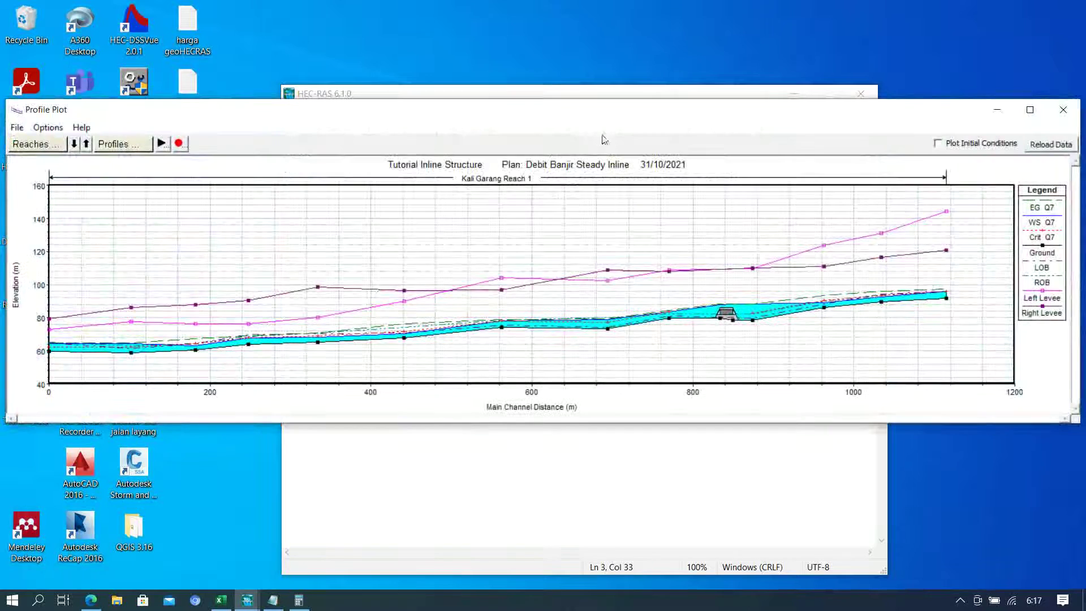
- Maximize the profile plot and zoom in on the inline structure and the water surface around it
click(1030, 110)
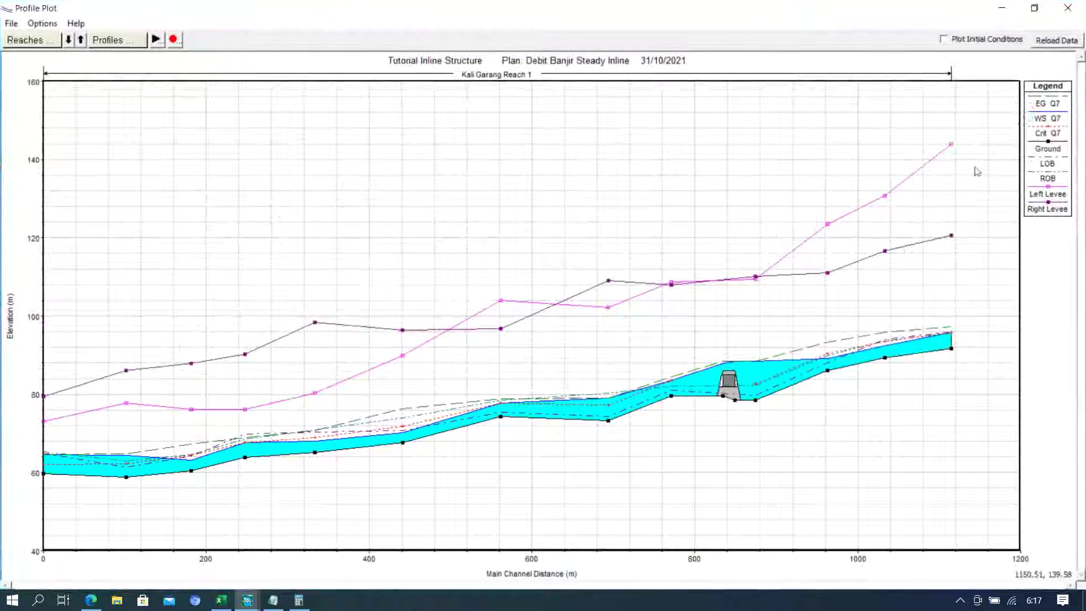
right_click(791, 375)
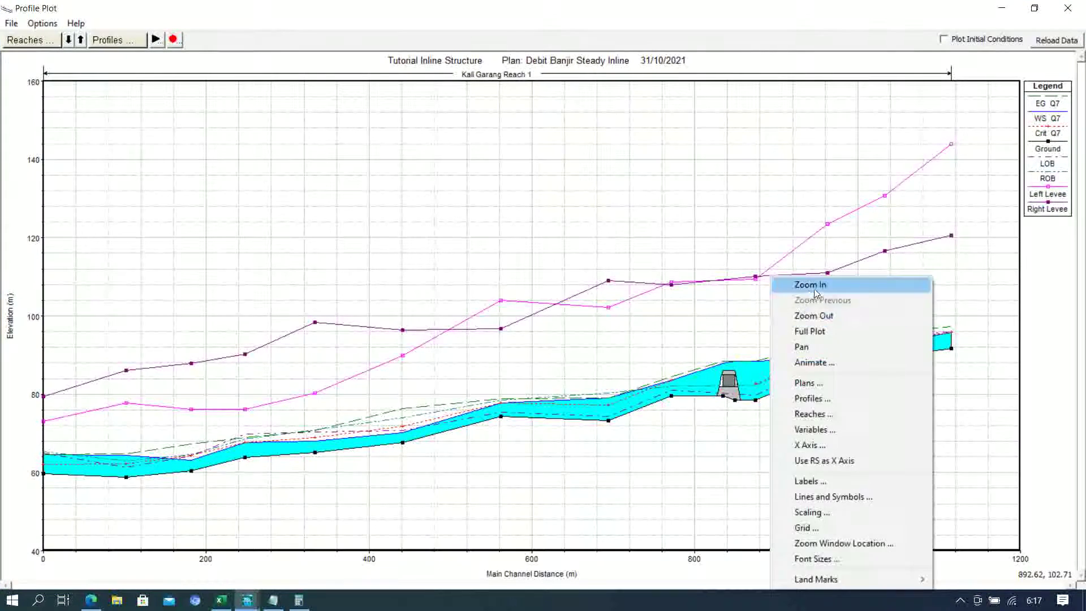
click(792, 279)
drag(673, 335, 797, 434)
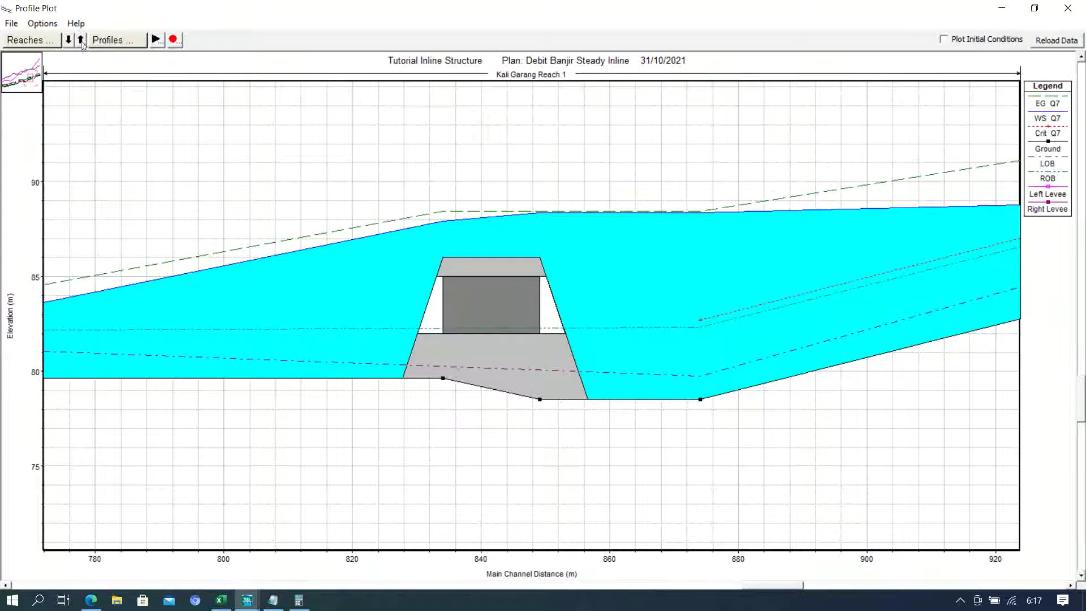
- Add the Debit Banjir Steady Eksisting plan to the profile plot alongside the Debit Banjir Steady Inline plan
click(37, 25)
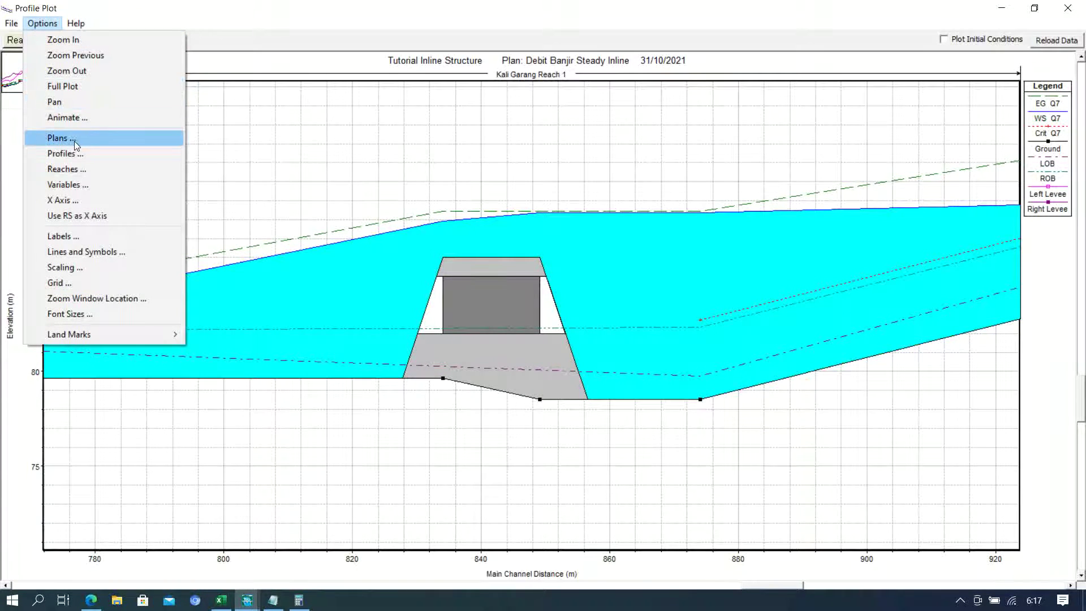
click(101, 138)
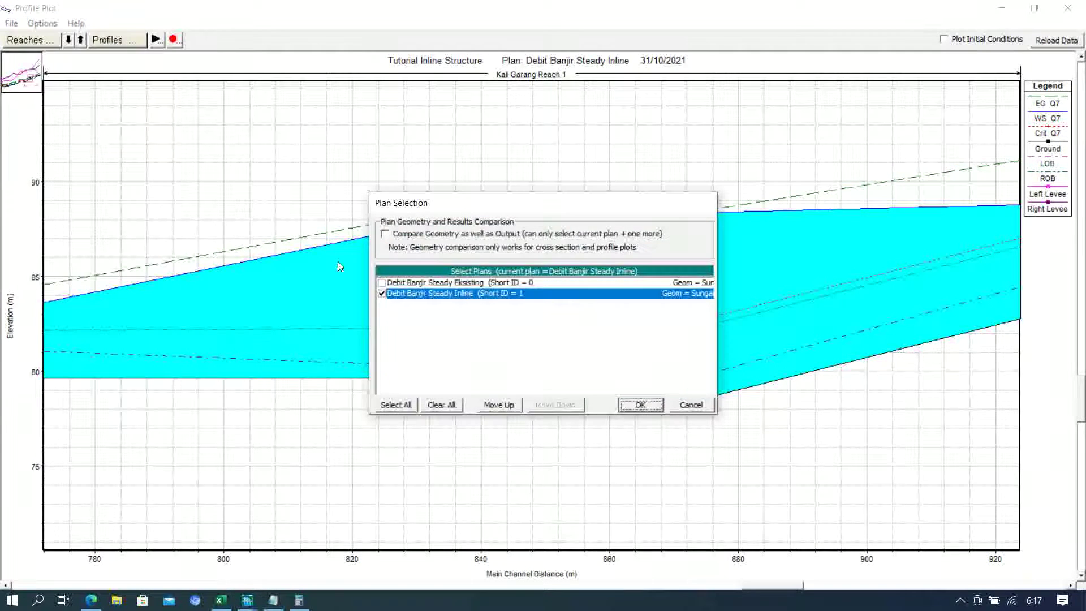
drag(499, 199, 270, 151)
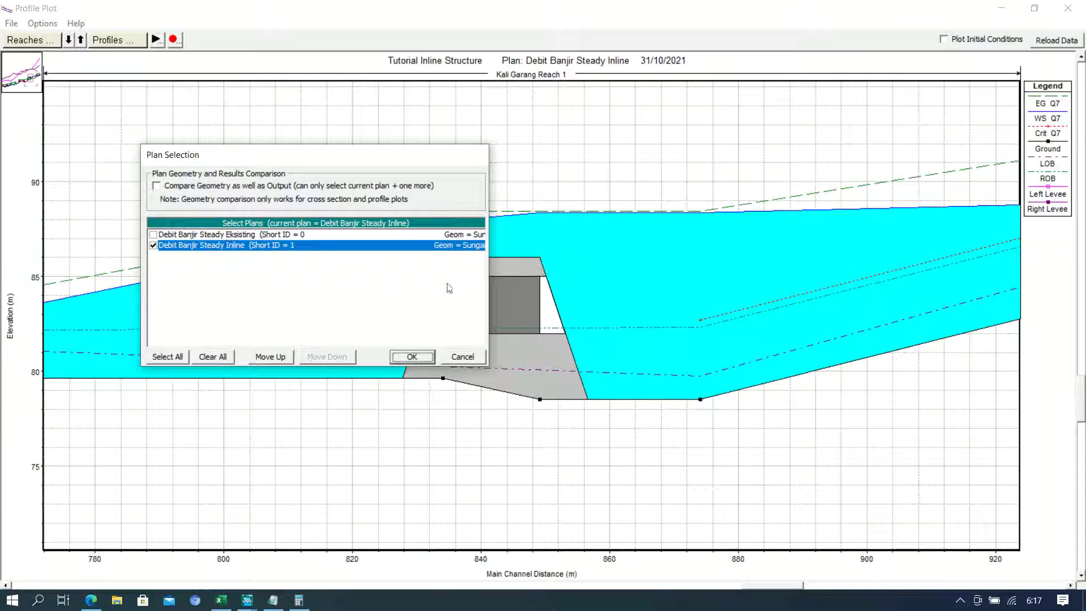
click(154, 235)
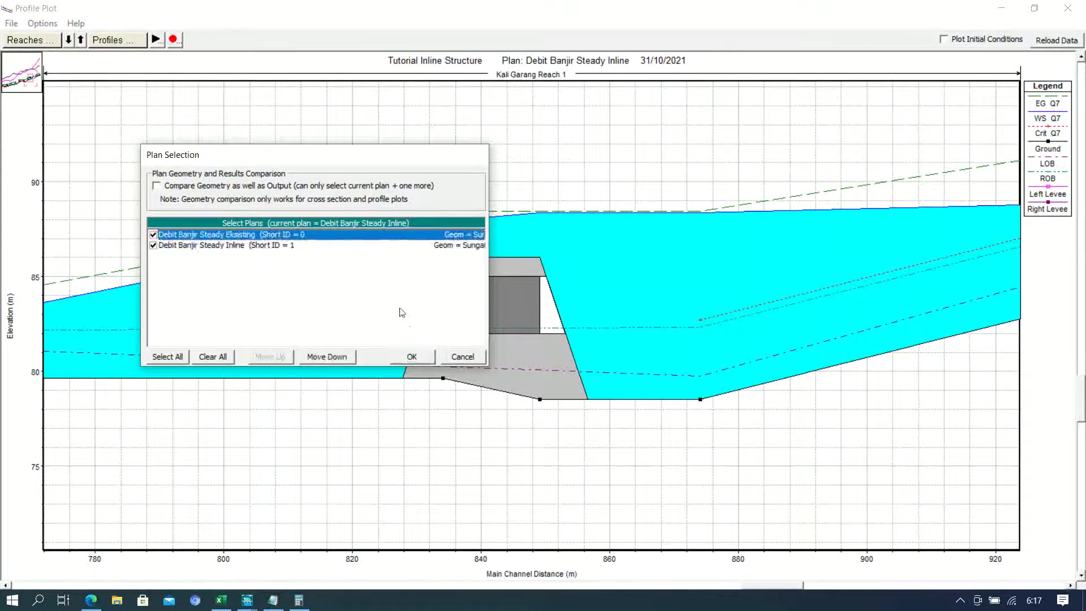
click(409, 356)
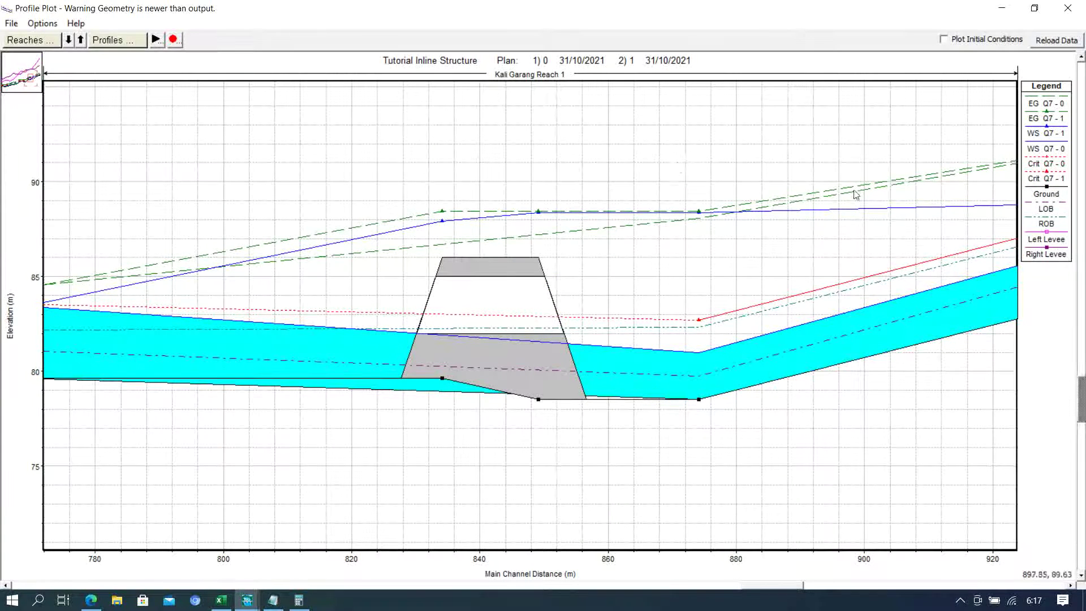
- Compare the Q7 water surface elevations of both plans at and upstream of the inline structure, panning along the profile
mouse_move(473, 219)
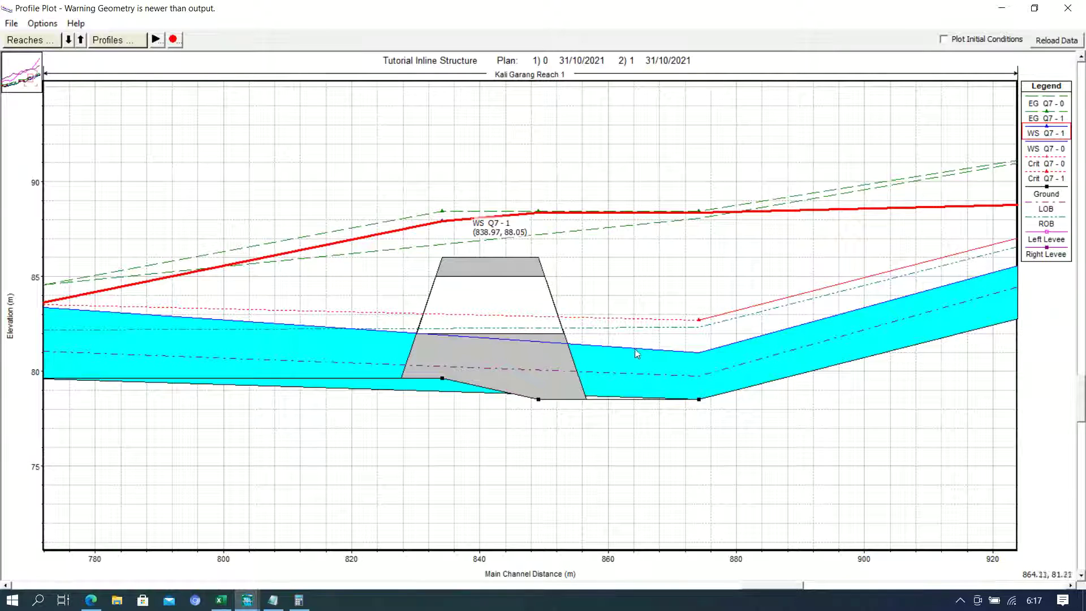
mouse_move(635, 349)
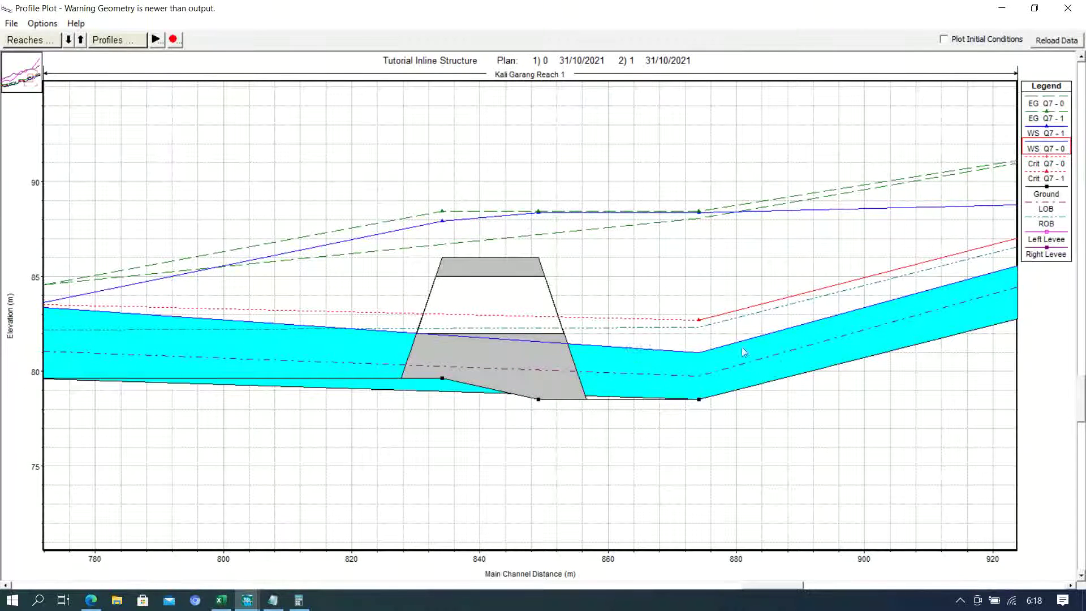
mouse_move(699, 353)
right_click(781, 226)
click(807, 292)
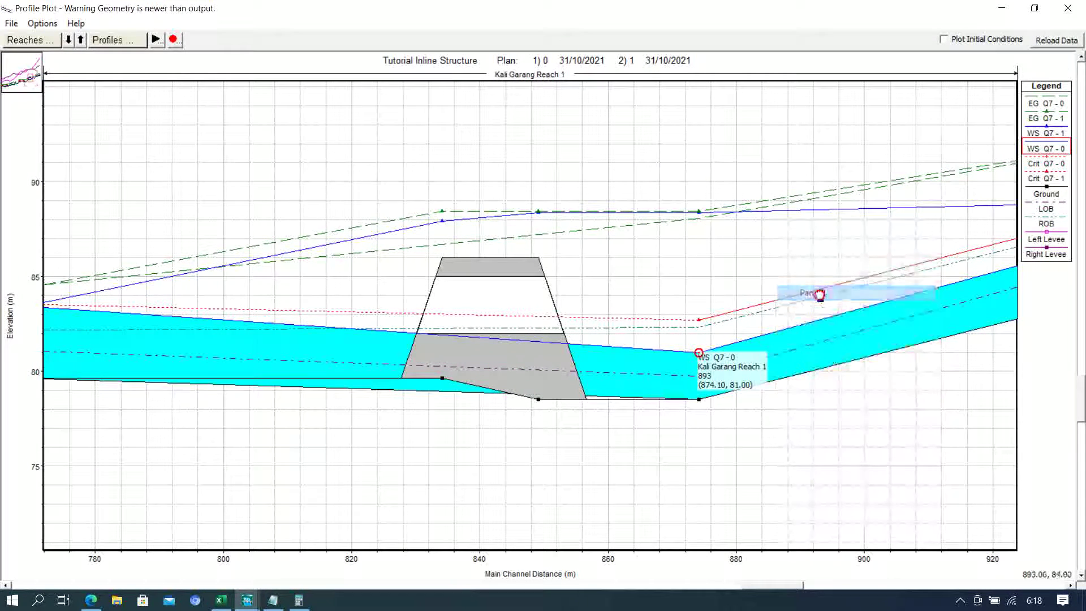
- Examine both plans' Q7 water surface, energy grade and critical depth lines around and upstream of the inline structure in the profile plot
drag(851, 278, 531, 317)
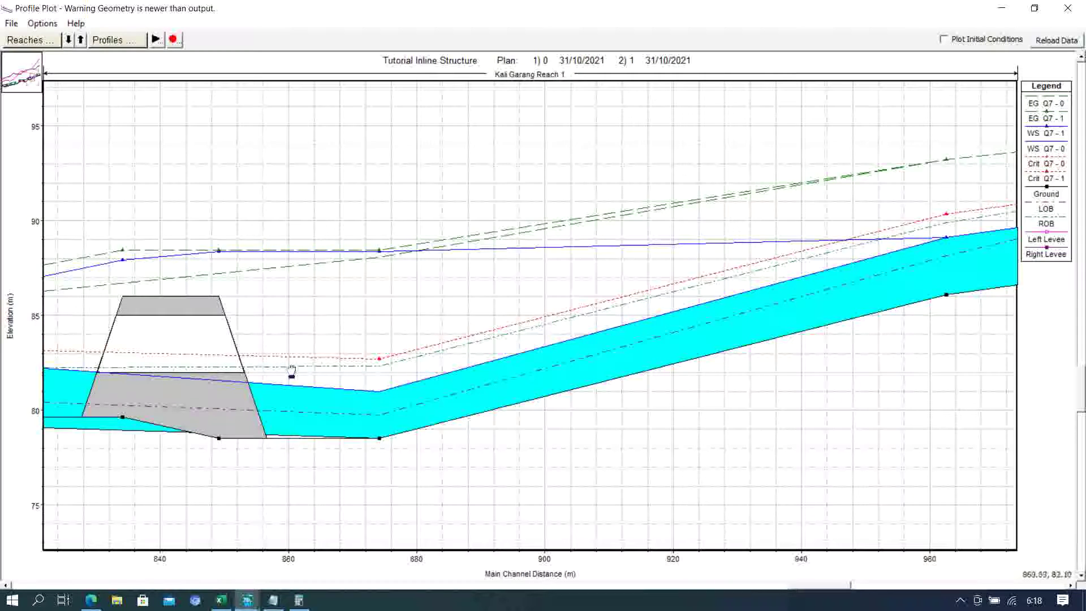
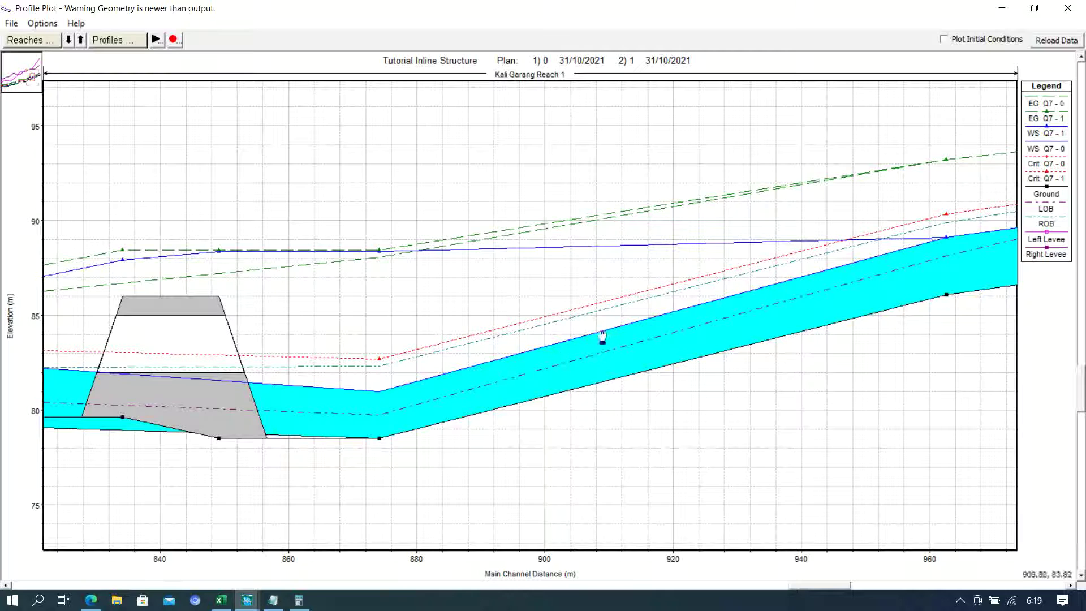
drag(860, 356, 739, 361)
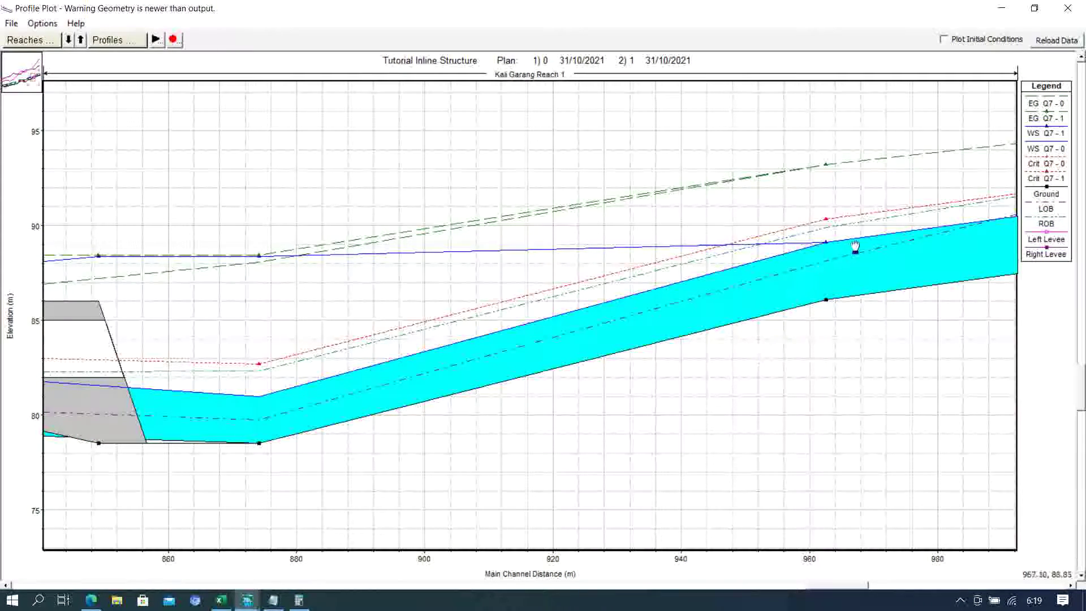
drag(902, 240, 485, 318)
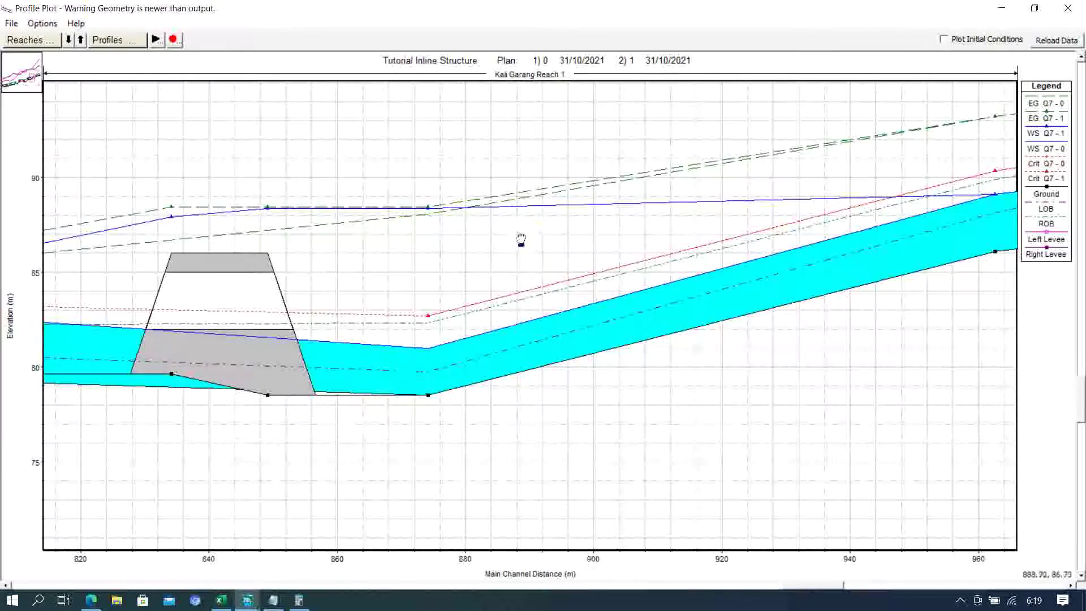
right_click(521, 240)
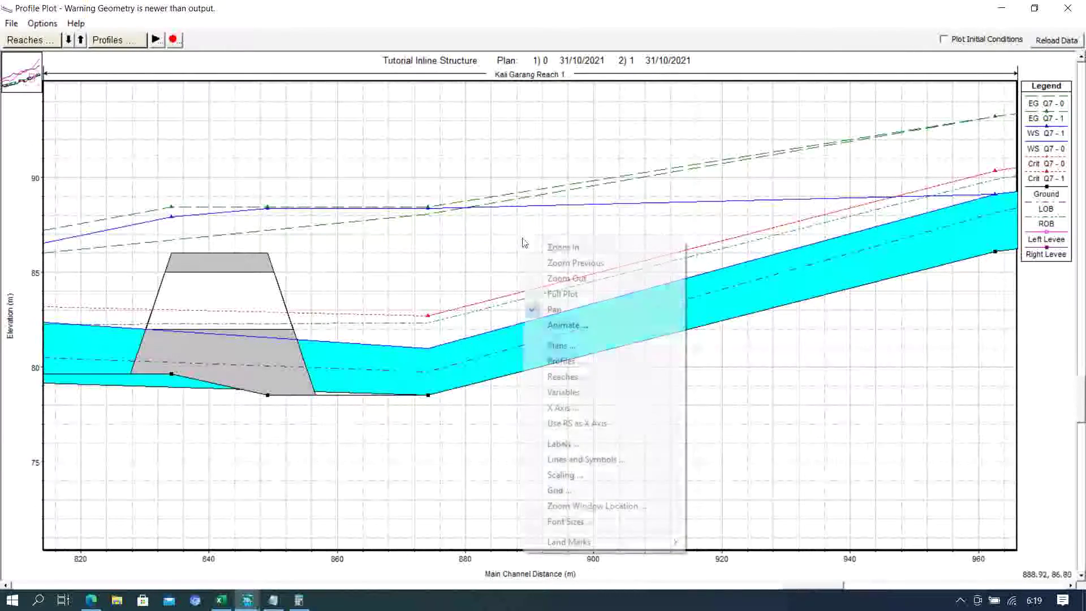
click(575, 279)
right_click(567, 281)
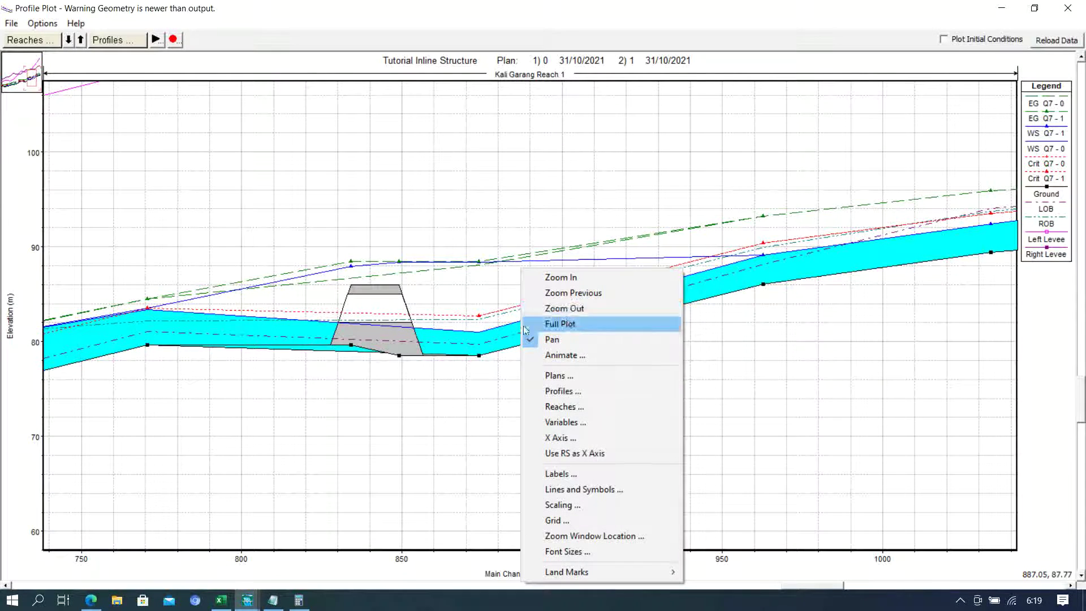
click(731, 157)
drag(612, 206, 589, 158)
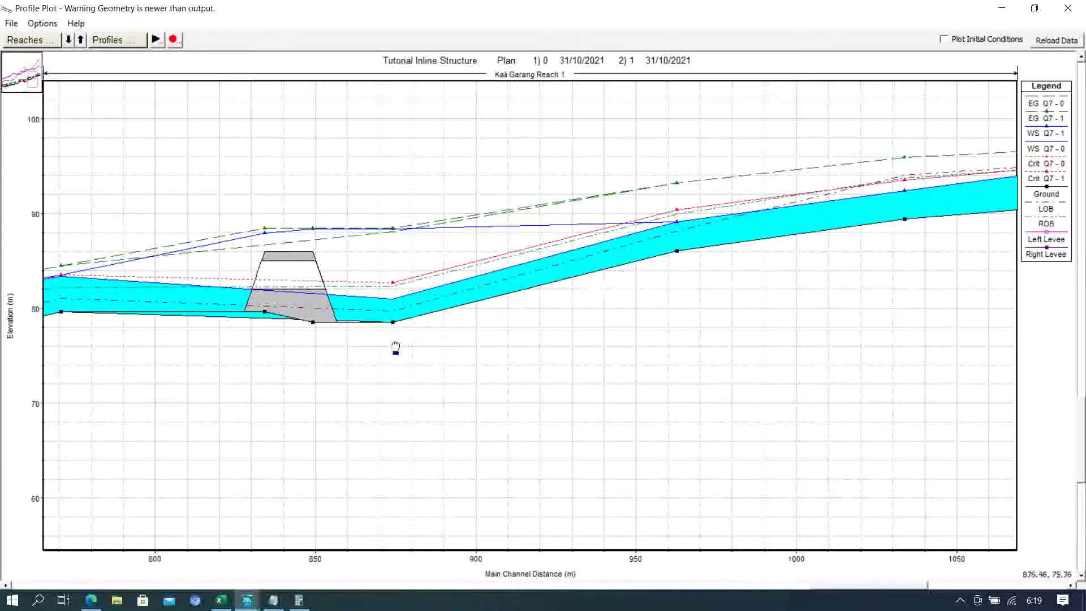
drag(291, 340, 515, 346)
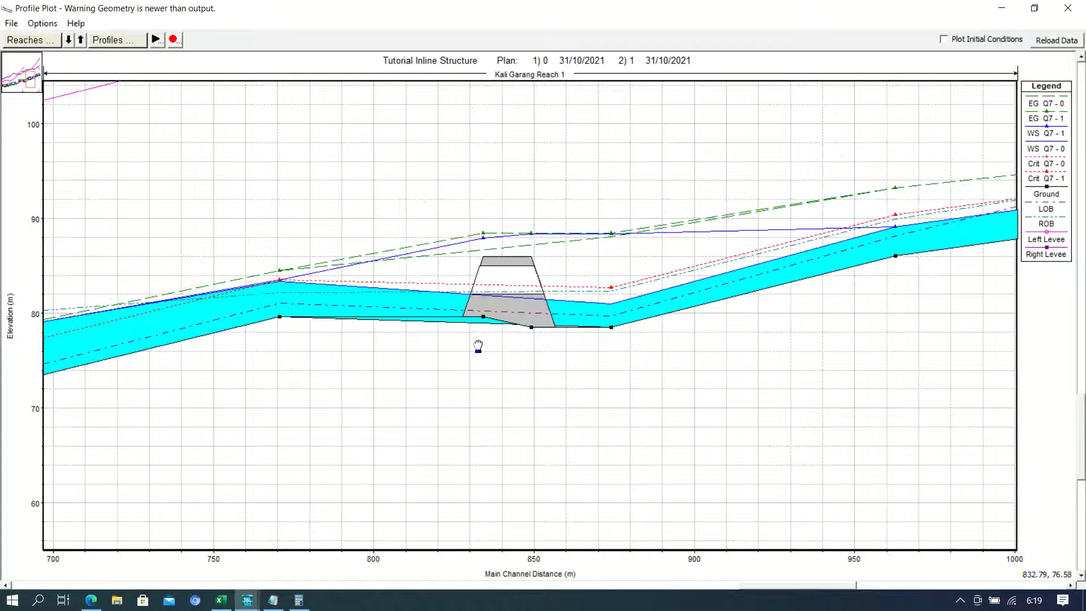
right_click(608, 194)
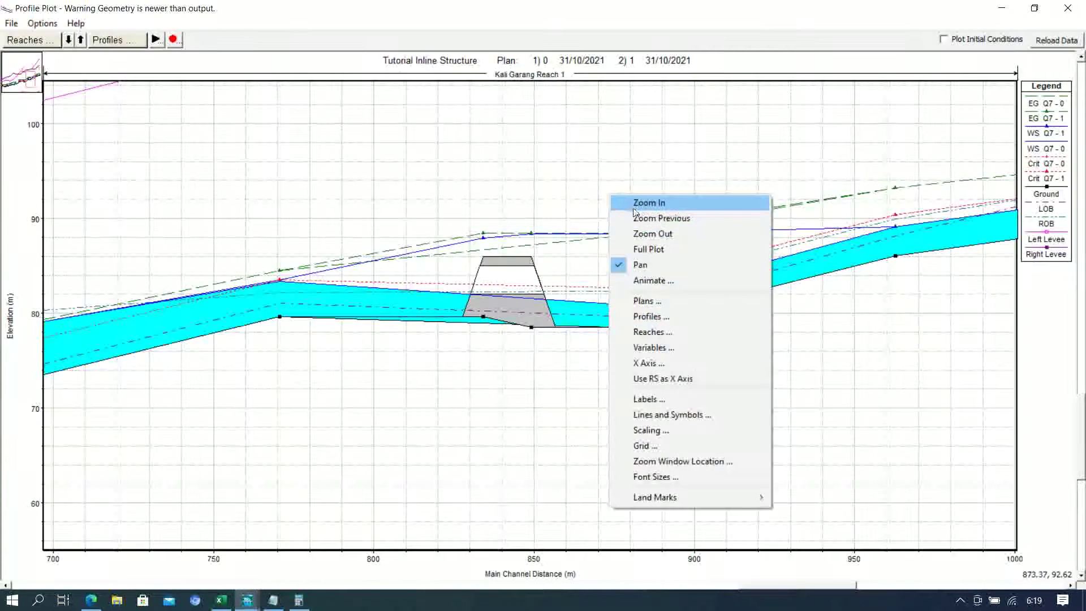
click(562, 381)
drag(698, 261, 431, 289)
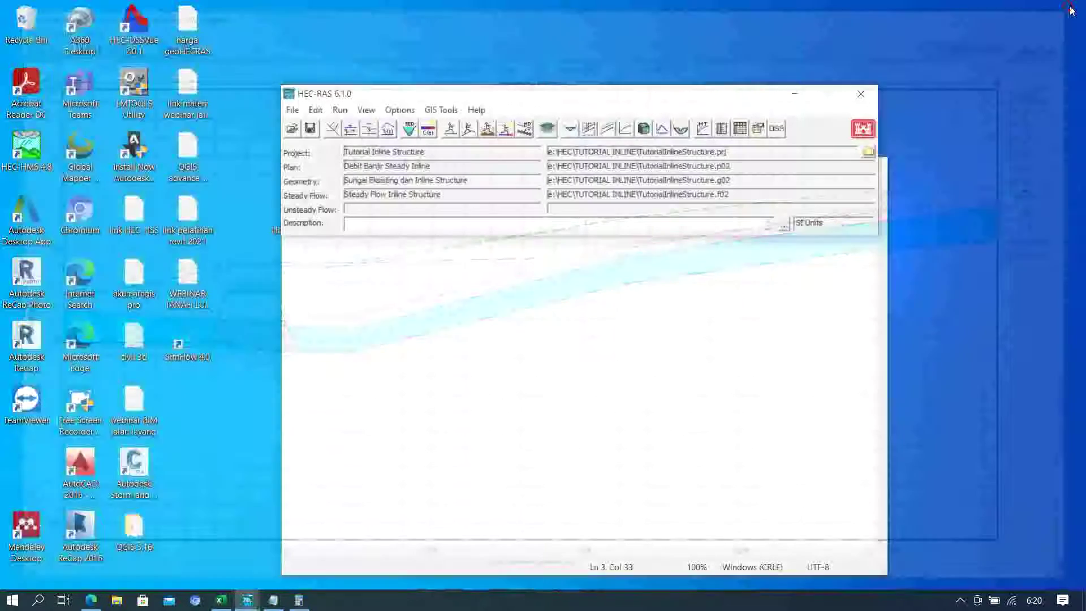
- Close the profile plot and open the summary profile output table in a maximized window
click(1068, 8)
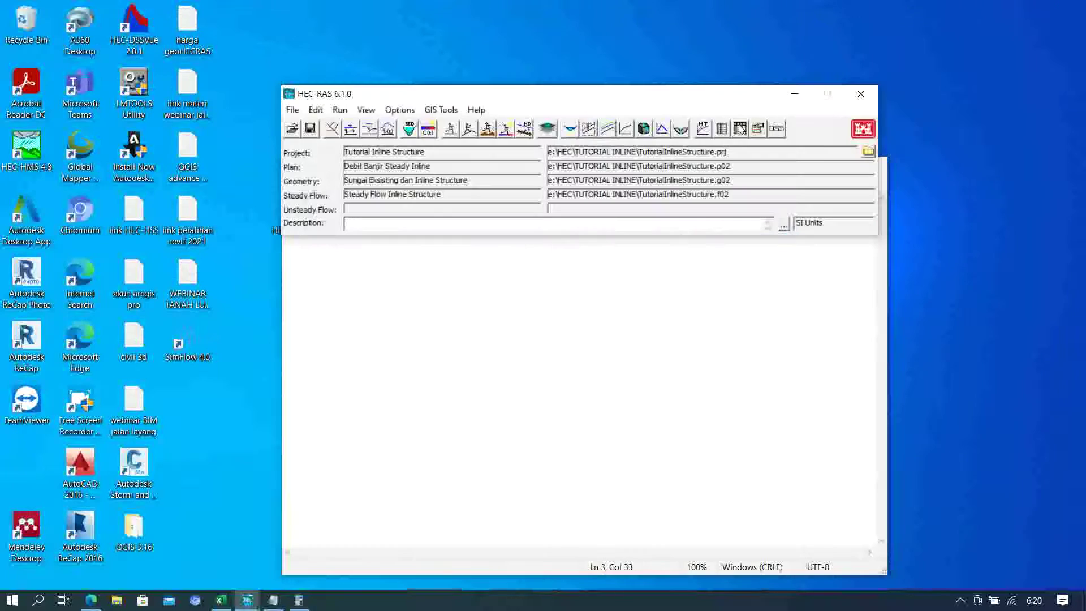
click(740, 129)
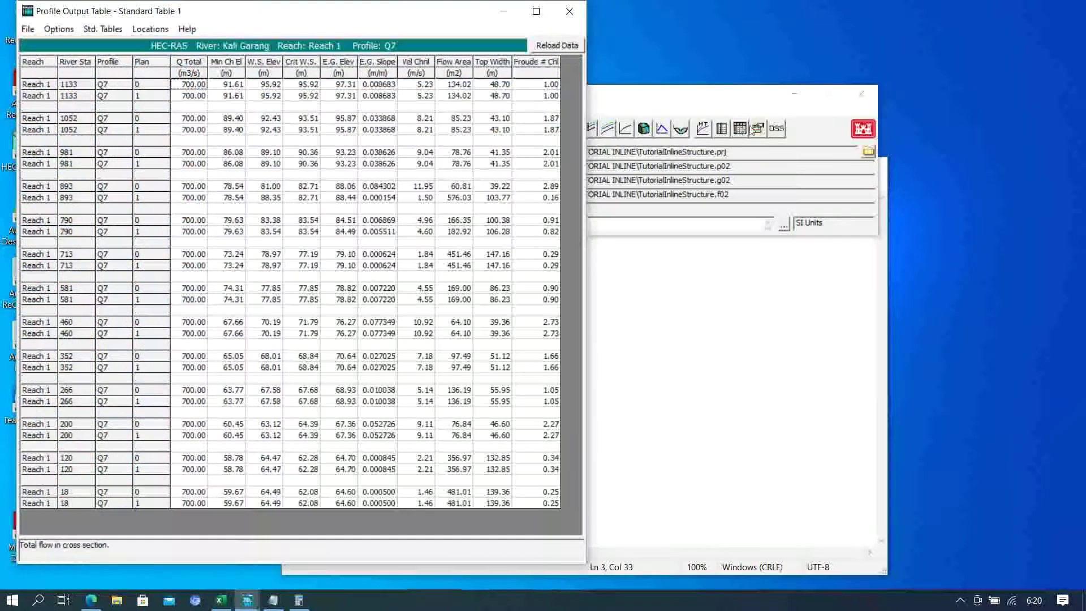
click(536, 11)
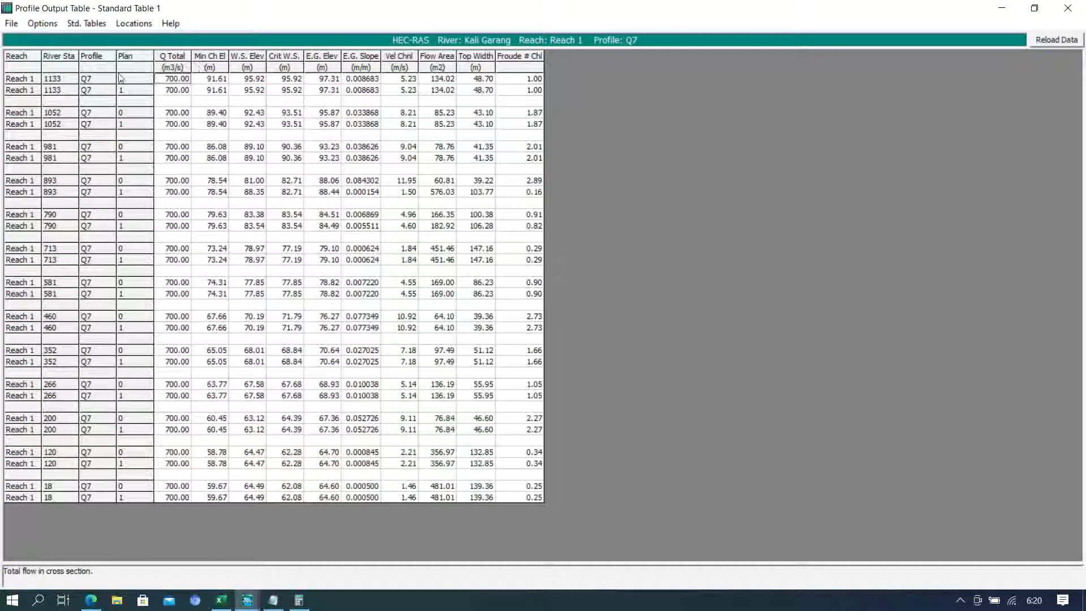
- Examine the Q7 rows for plans 0 and 1 and the result columns of the output table
click(94, 82)
click(93, 89)
click(95, 78)
click(92, 87)
click(97, 69)
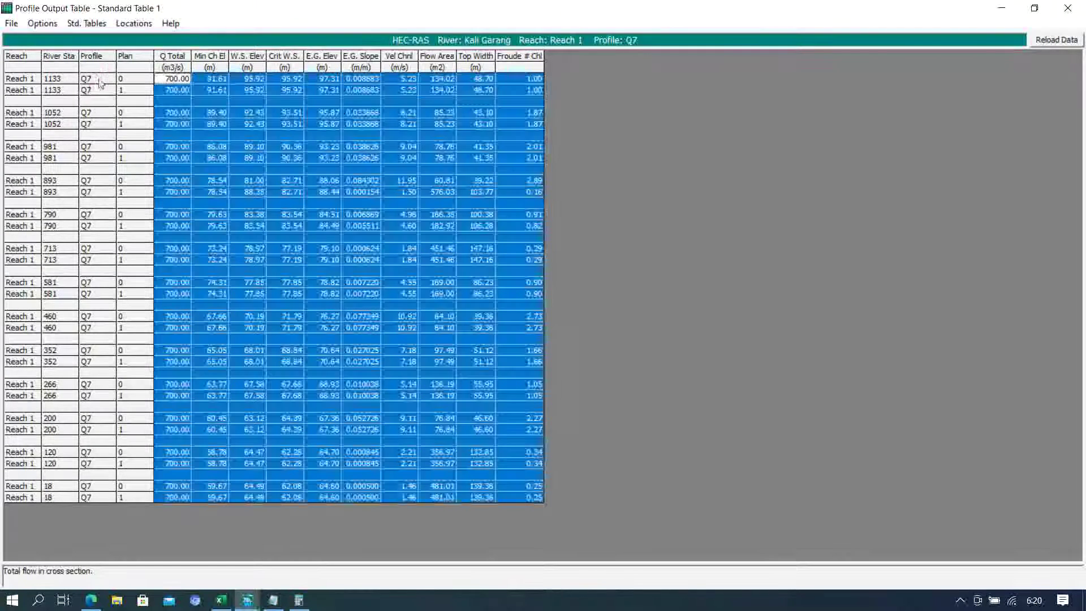
click(659, 203)
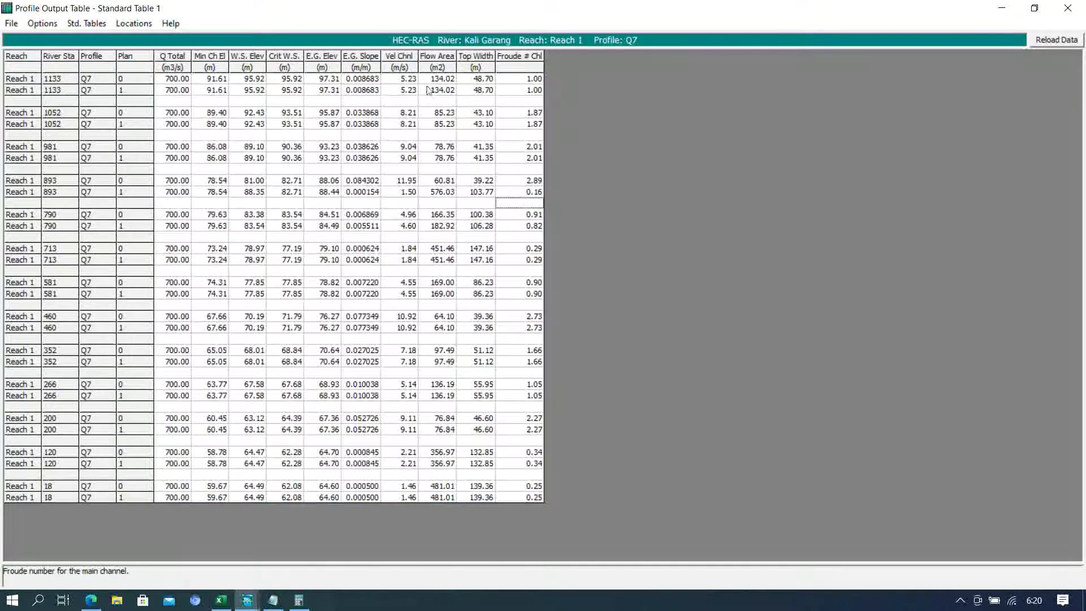
click(411, 61)
click(583, 143)
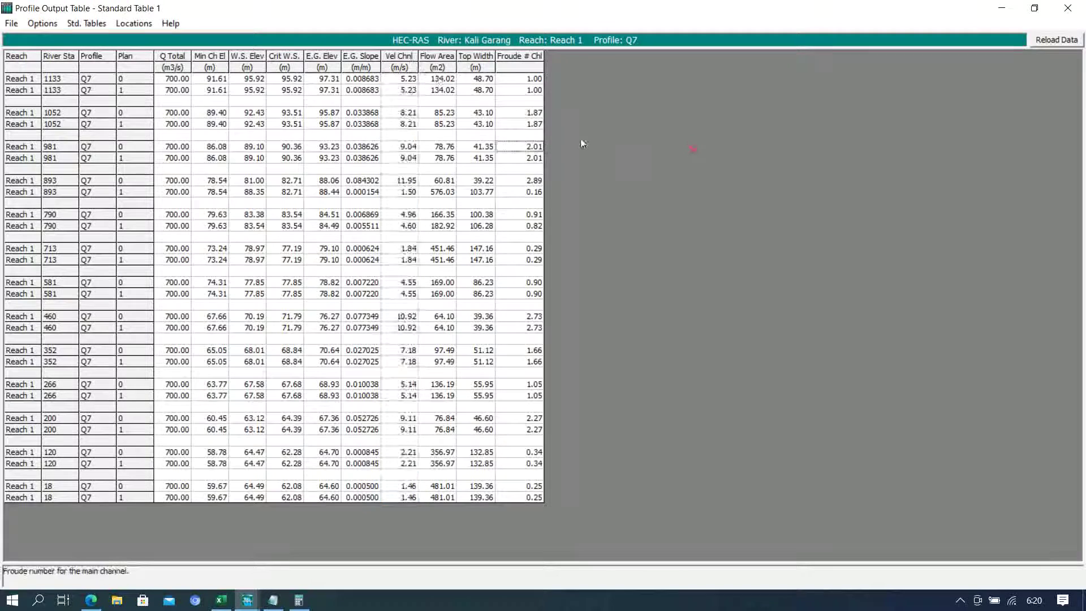
- Compare the channel velocities of plans 0 and 1 at the river stations from 1133 down to 460
drag(396, 83, 400, 157)
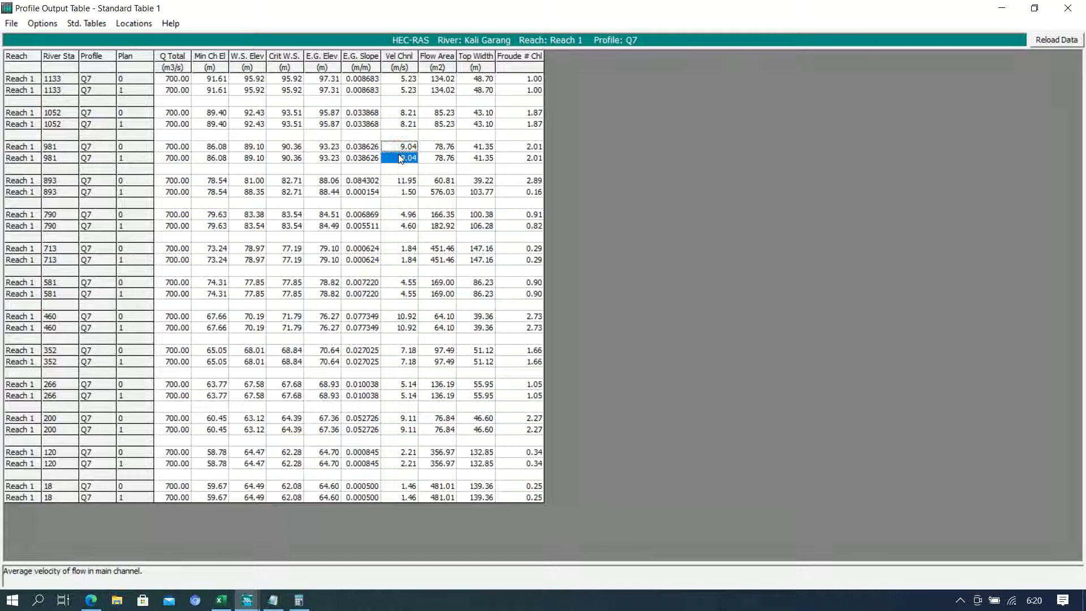
click(395, 183)
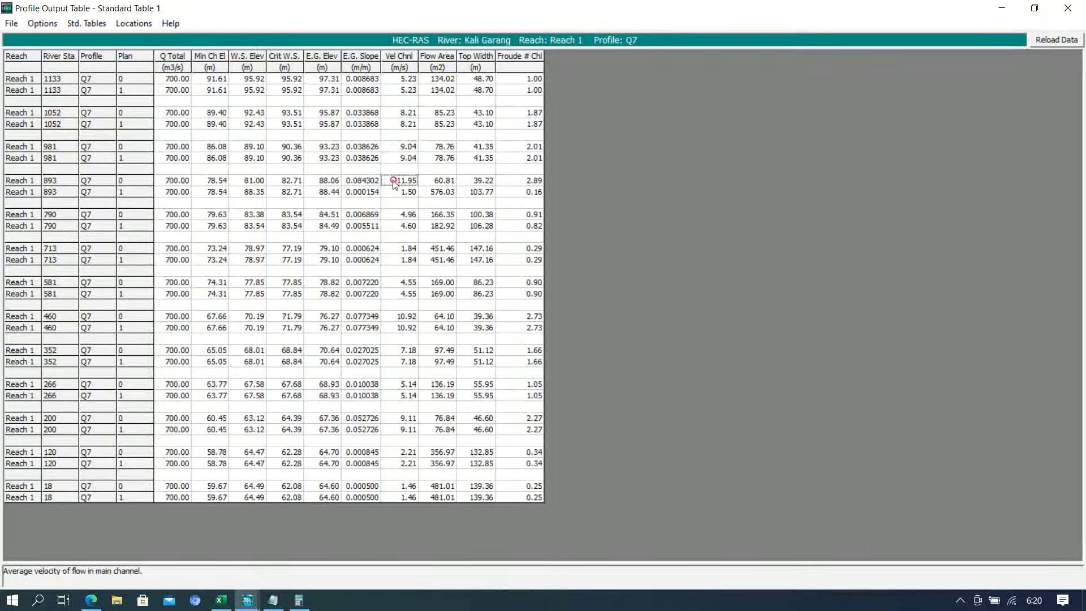
drag(395, 185, 396, 194)
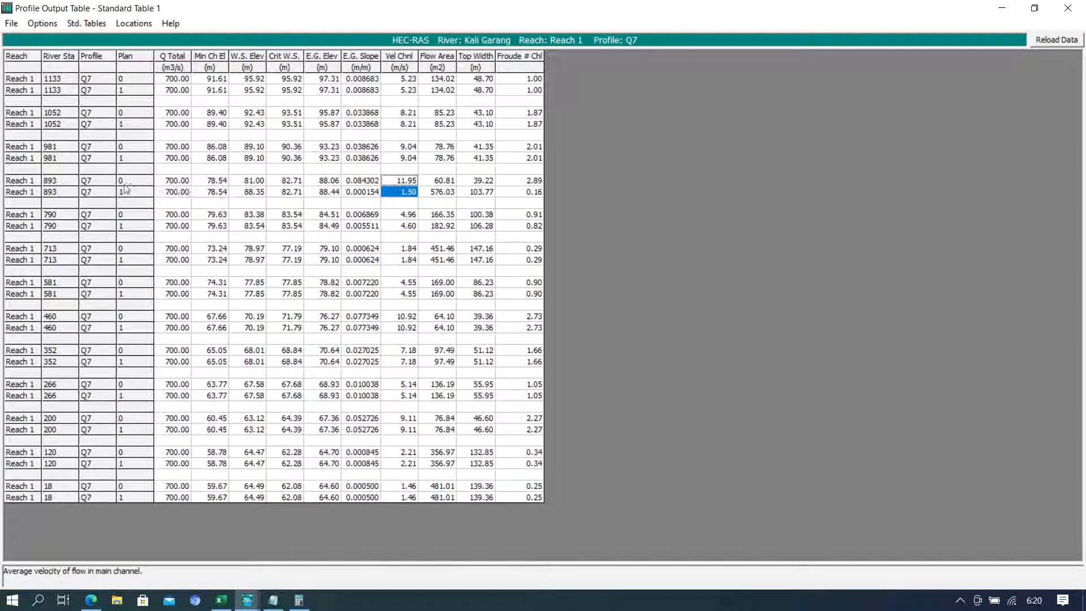
drag(390, 180, 389, 190)
click(394, 182)
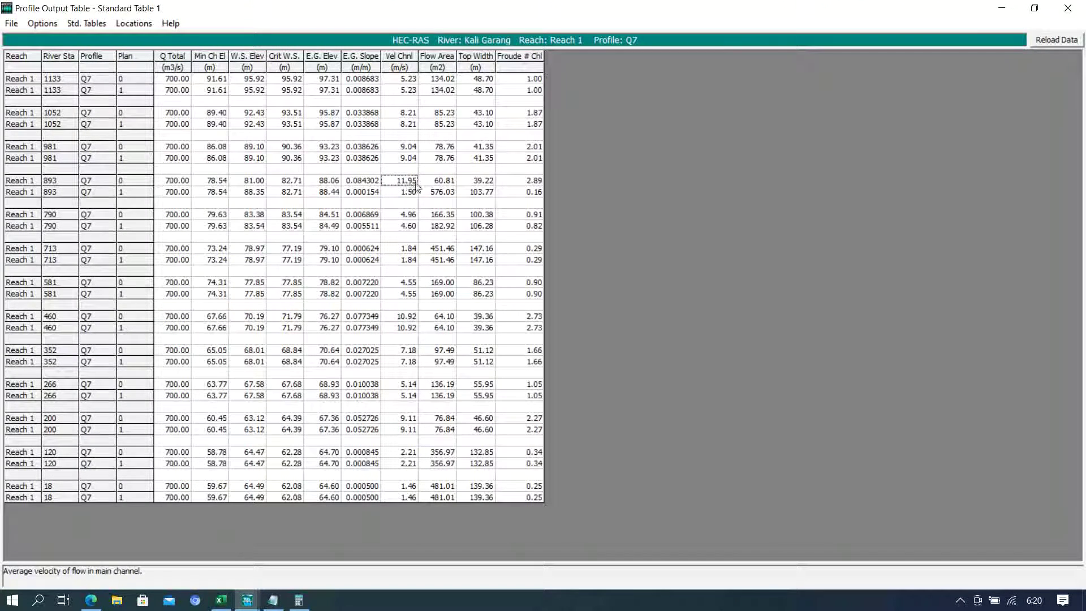
drag(394, 185, 394, 193)
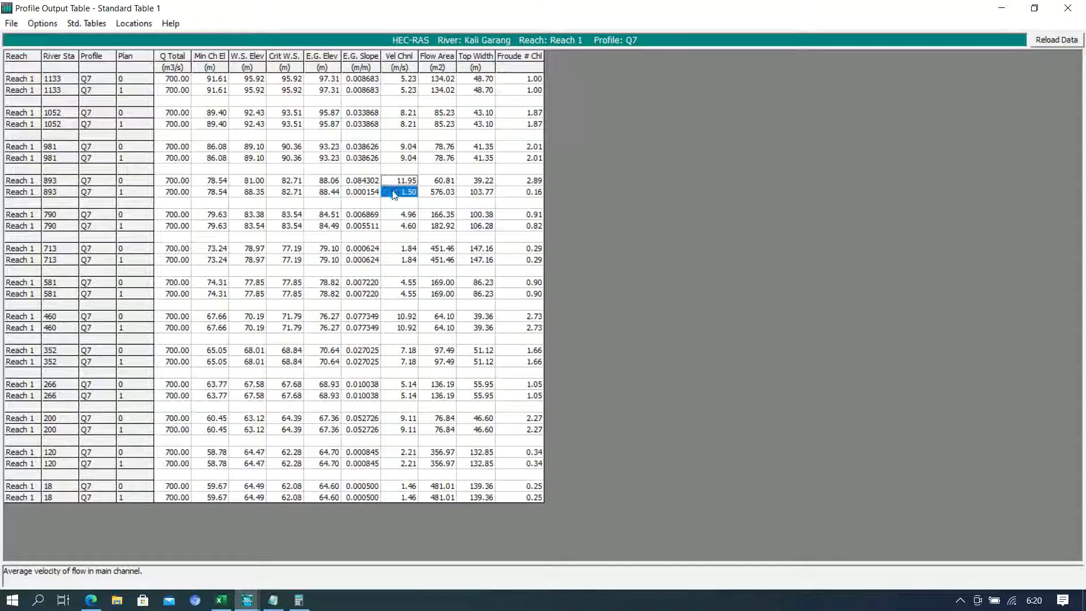
drag(396, 215, 398, 259)
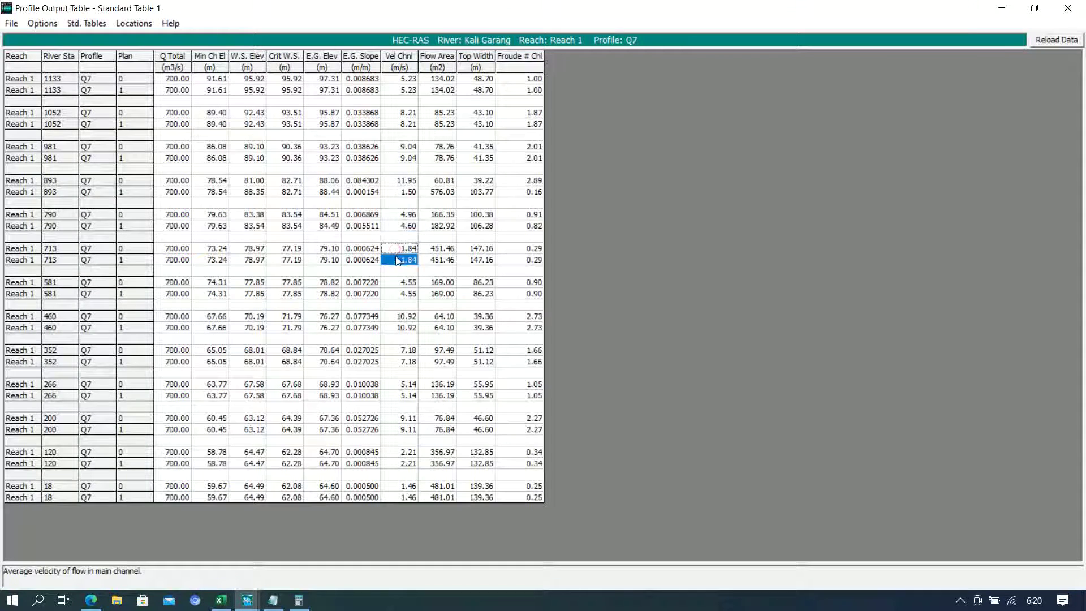
click(407, 319)
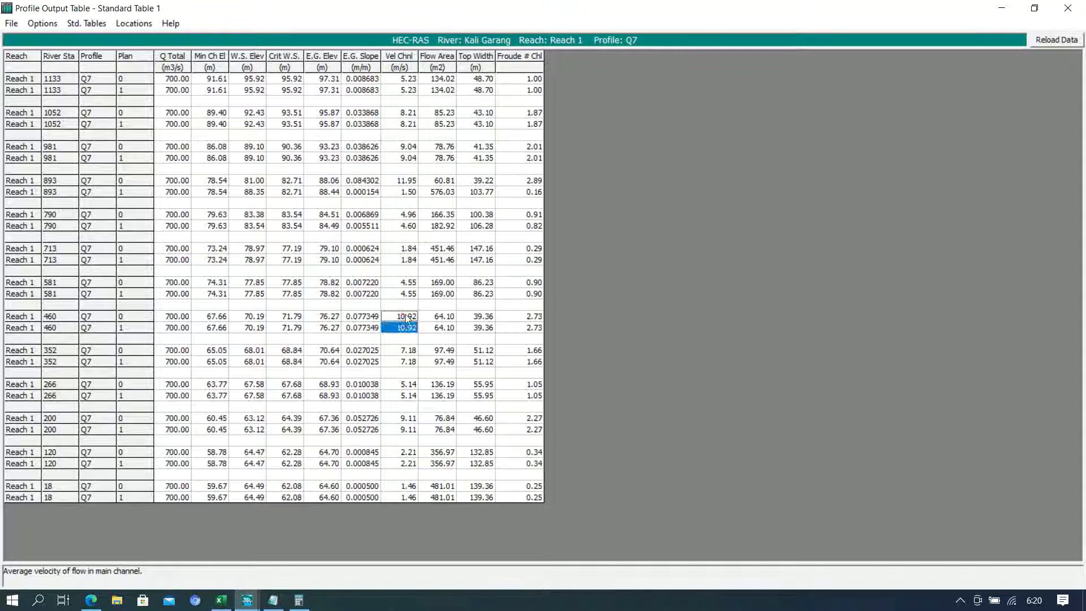
drag(405, 321, 404, 327)
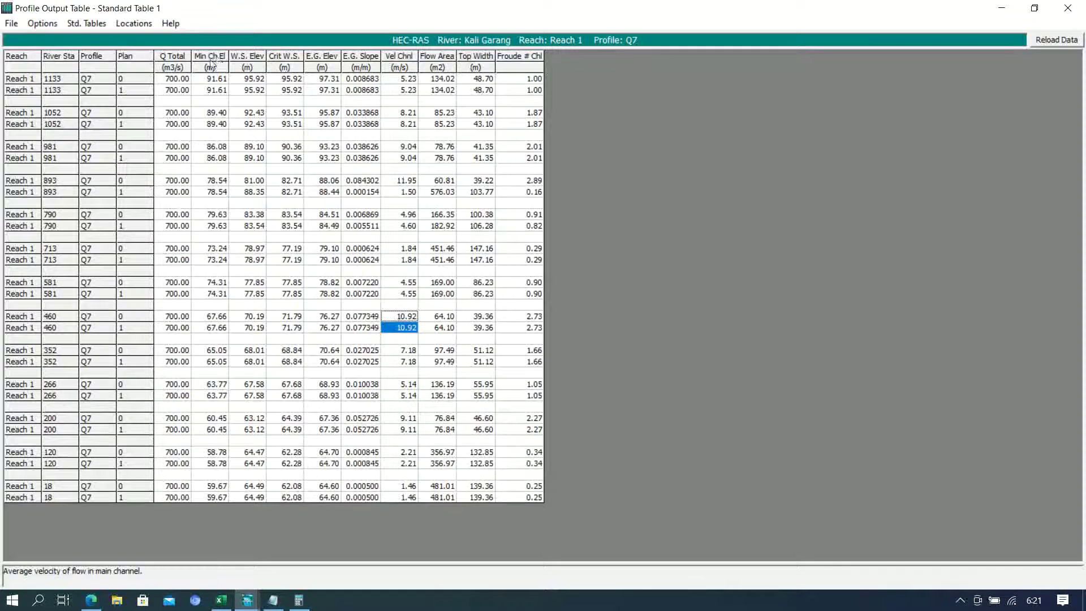
- Review the total flow, channel velocity, water surface elevation and critical water surface columns for both plans
click(177, 59)
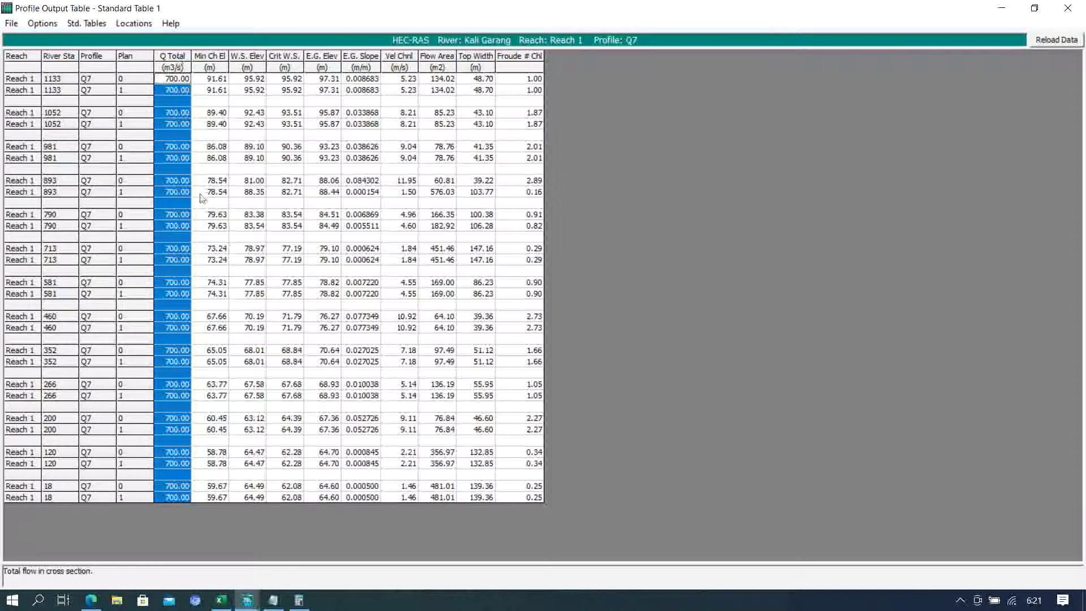
click(180, 225)
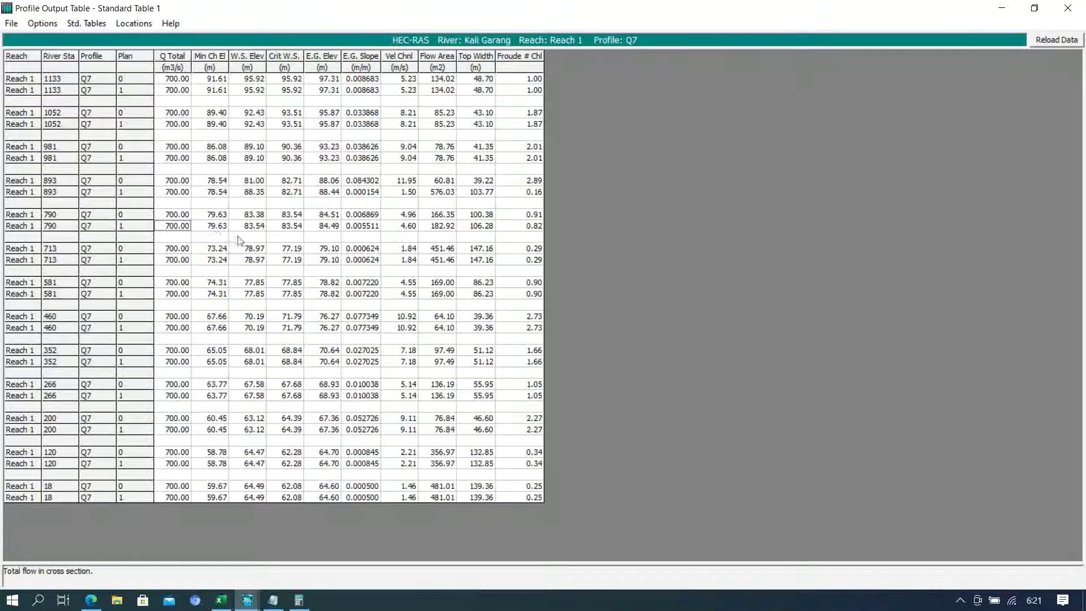
click(401, 56)
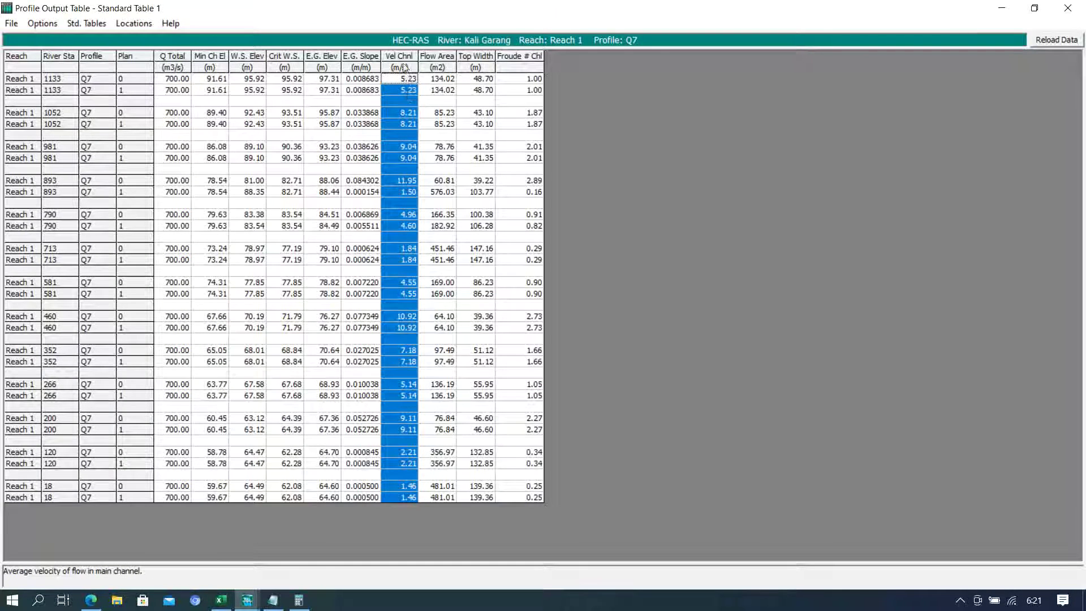
click(403, 318)
drag(404, 320, 405, 329)
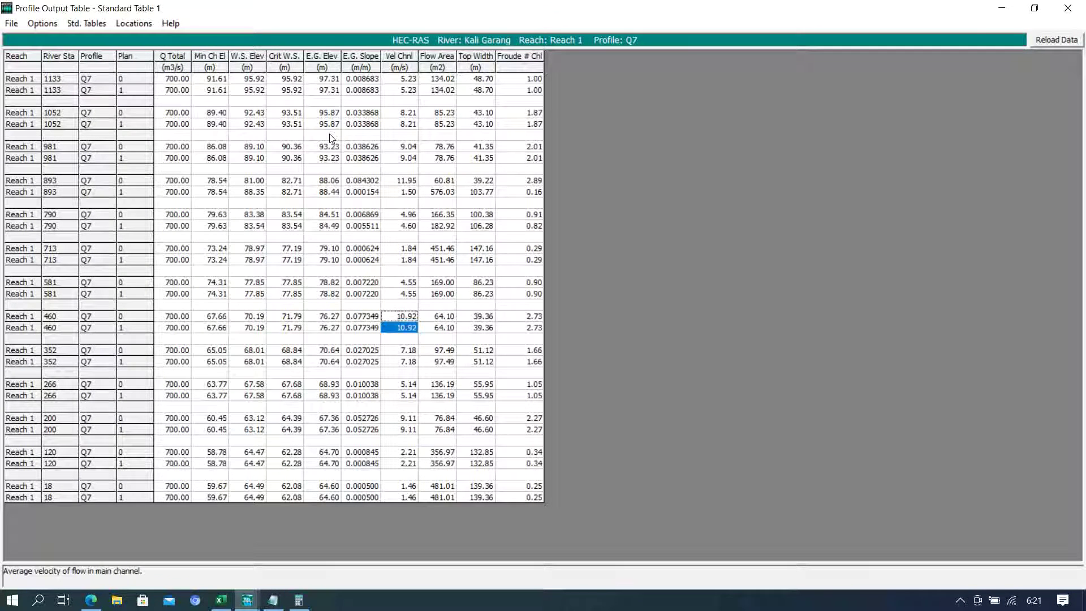
drag(260, 65, 282, 67)
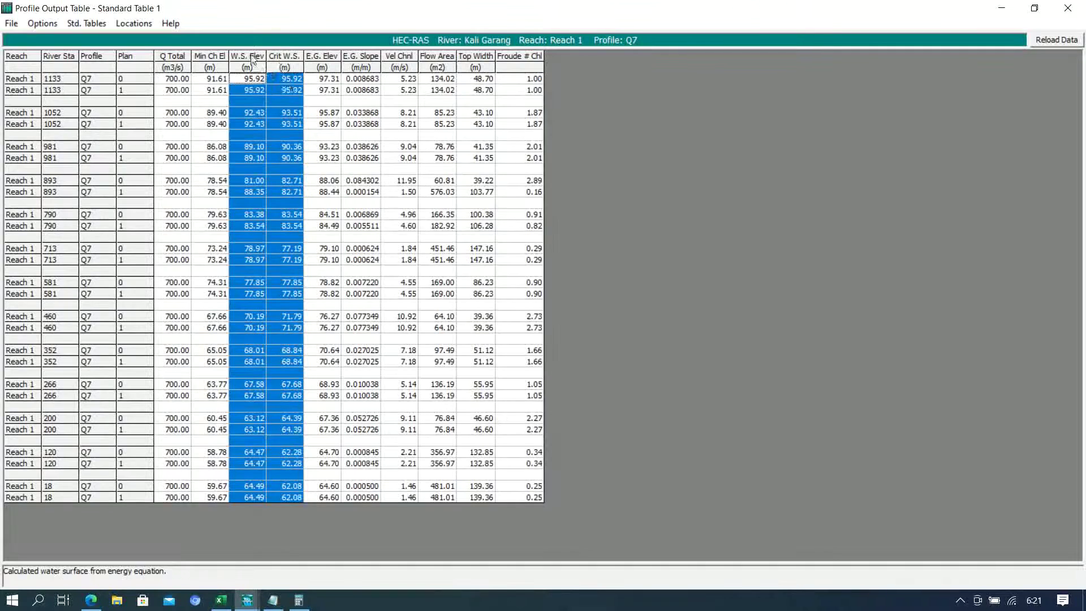
click(253, 58)
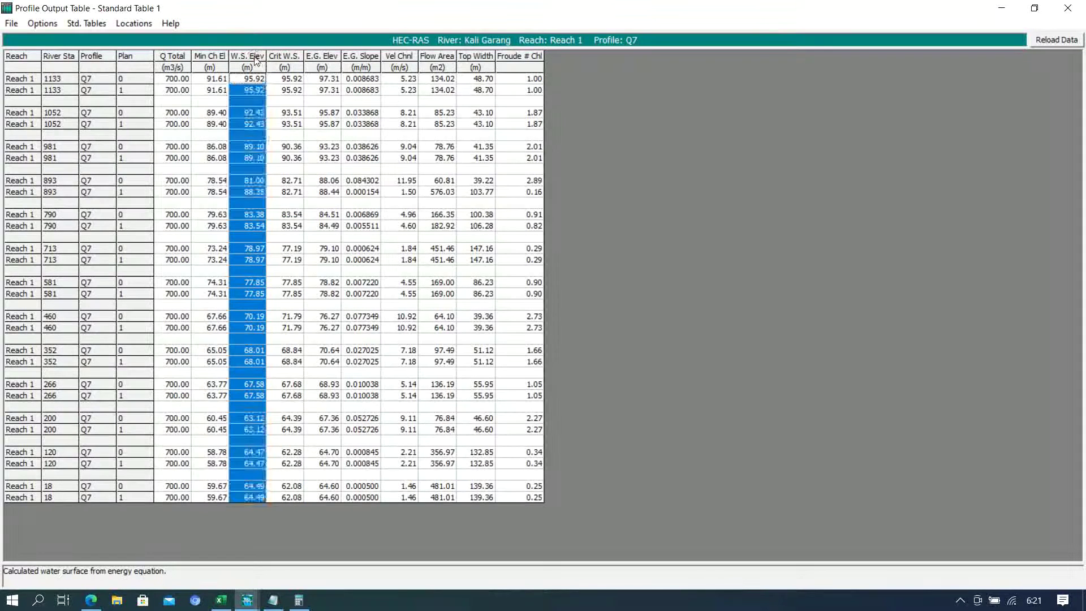
click(286, 59)
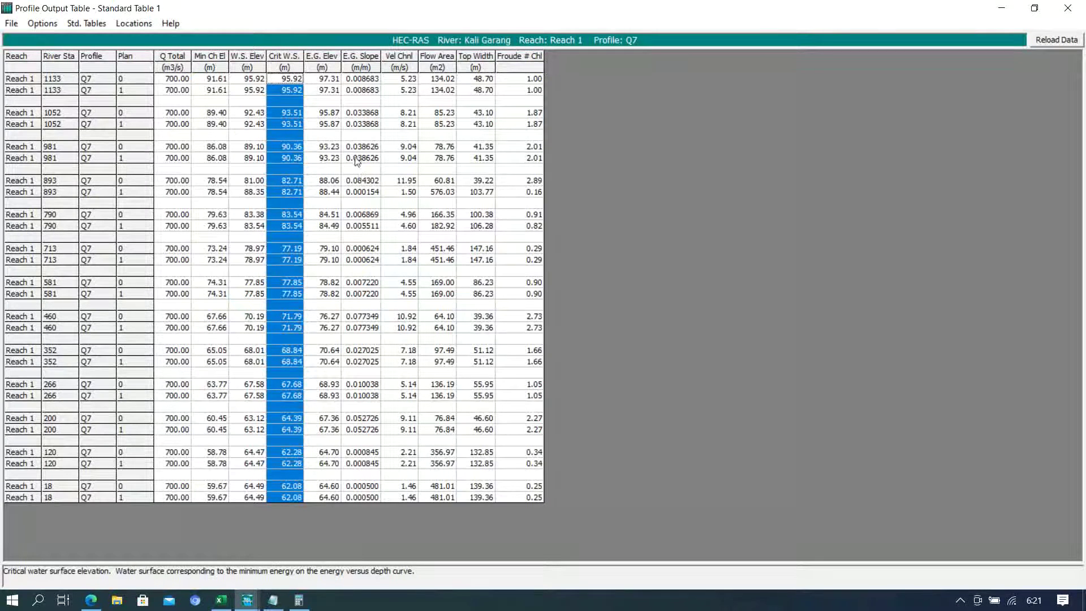
- Compare channel velocity between the plans at river station 893, and plan 0's water surface elevation with its critical water surface
click(411, 182)
drag(412, 189, 413, 193)
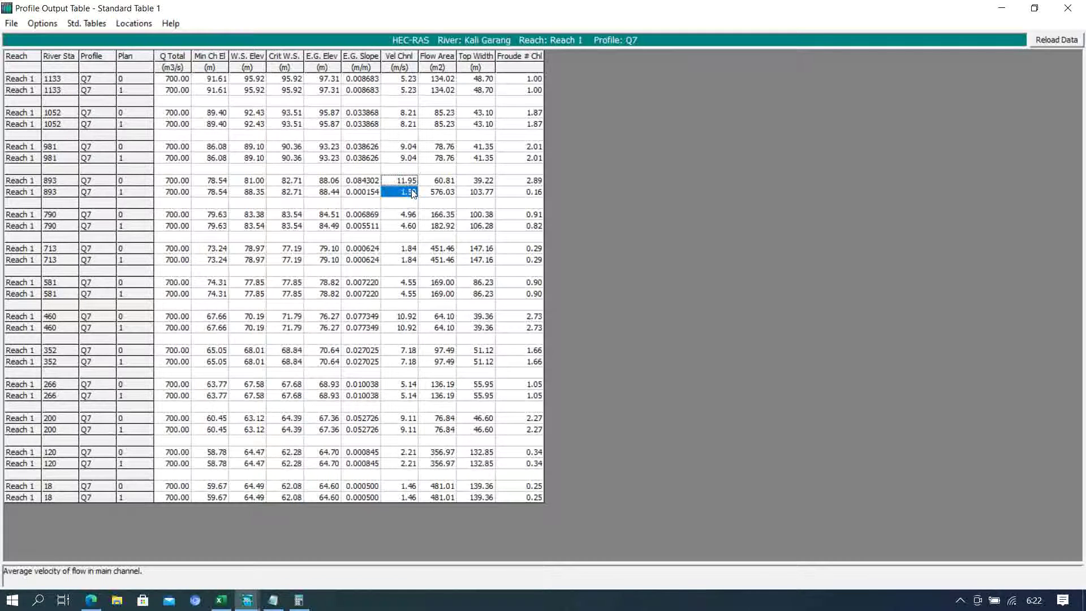
click(405, 184)
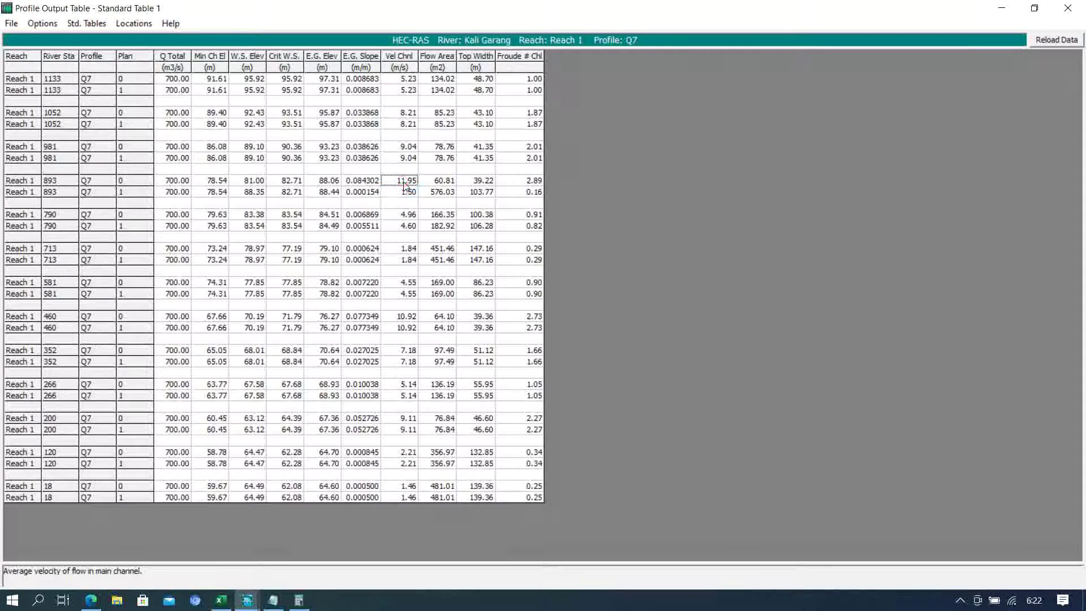
click(258, 182)
click(275, 185)
click(259, 184)
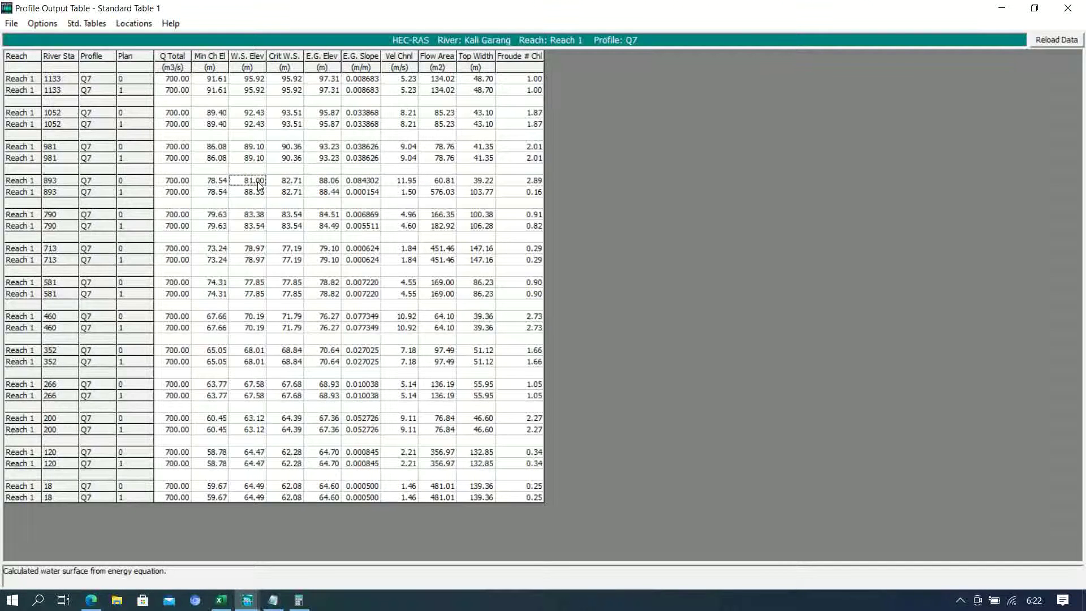
click(281, 181)
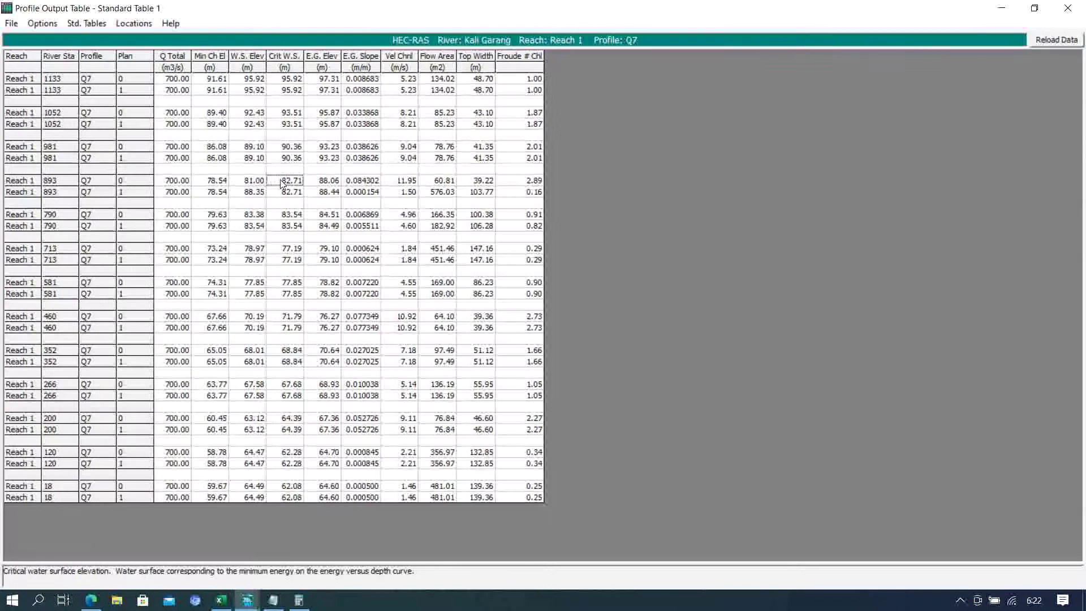
- Compare plan 0's water surface elevation with its critical water surface at river station 893, and channel velocity between plans 0 and 1
drag(260, 184, 278, 189)
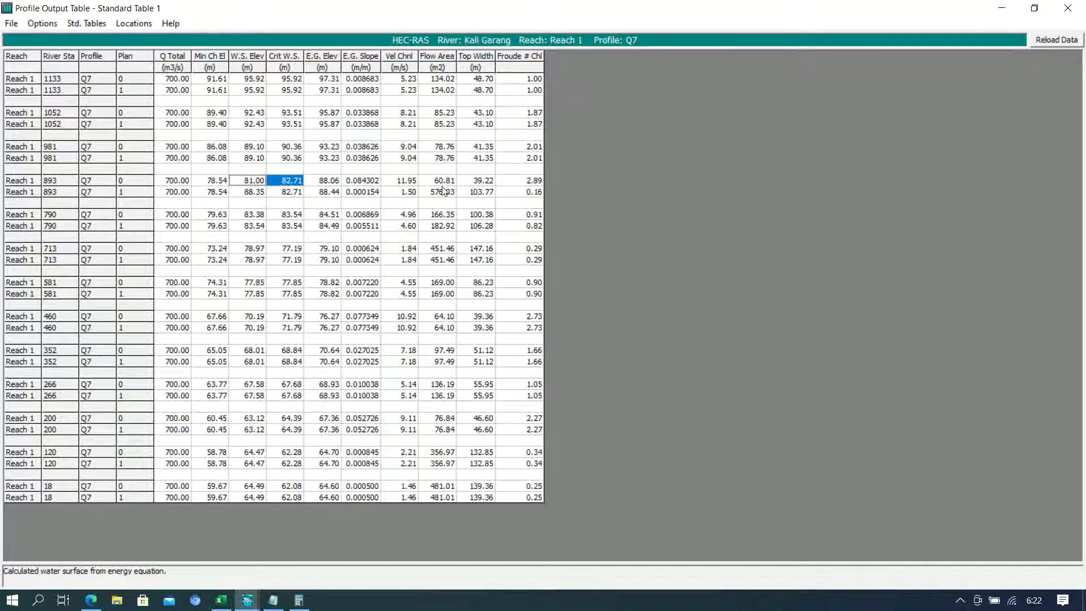
click(411, 181)
drag(414, 184, 413, 192)
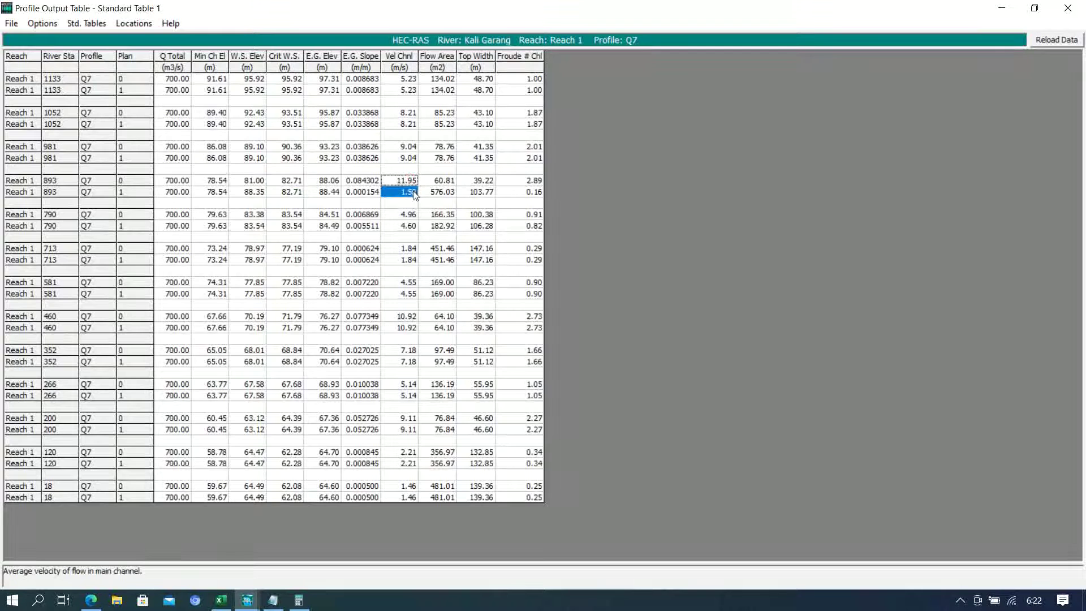
click(400, 183)
drag(402, 191, 402, 193)
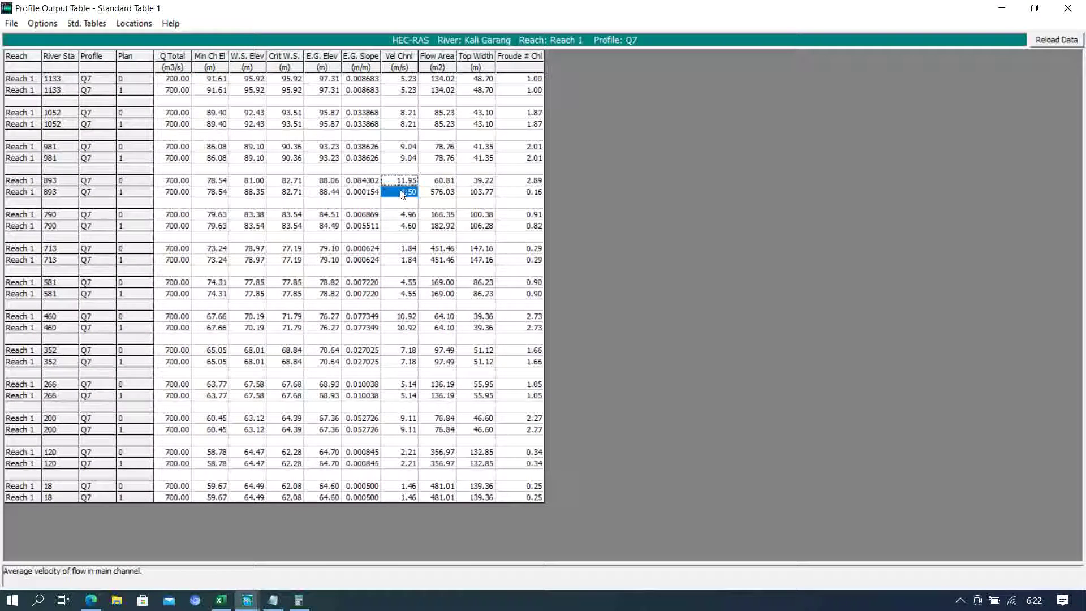
- Check plan 1's water surface elevation against its critical water surface at river station 893, along with its channel velocity
click(254, 193)
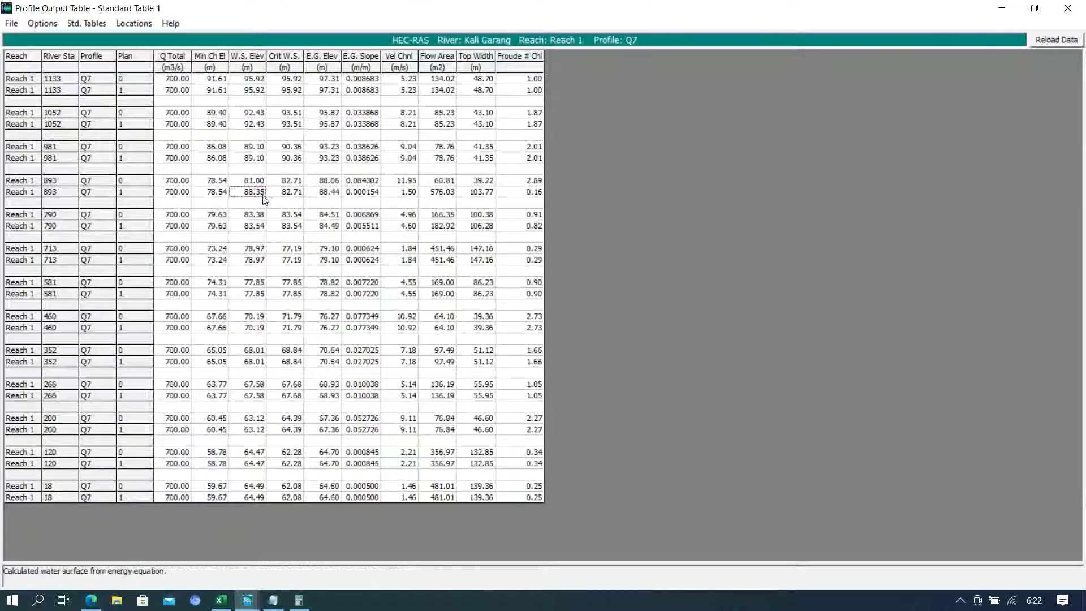
click(289, 193)
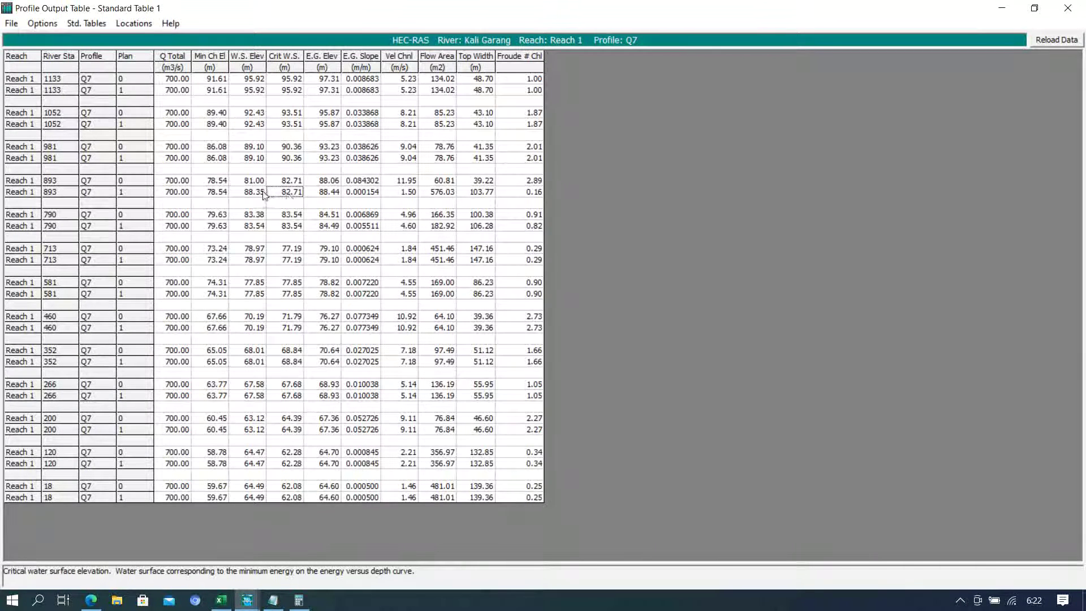
click(260, 193)
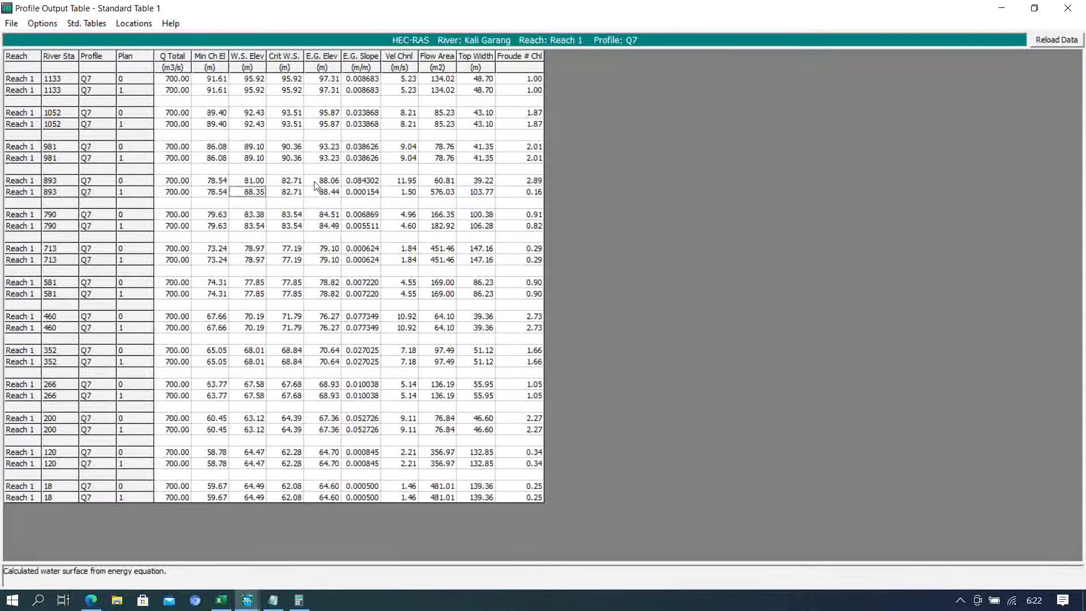
click(412, 192)
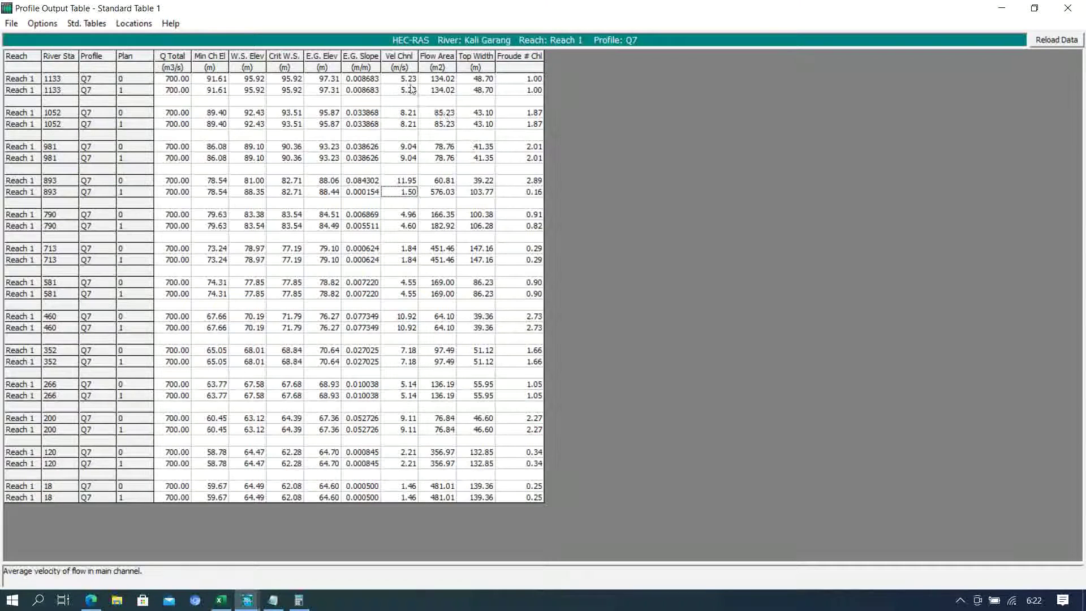
- Compare the flow area of plans 0 and 1 at river station 893
click(406, 59)
click(436, 64)
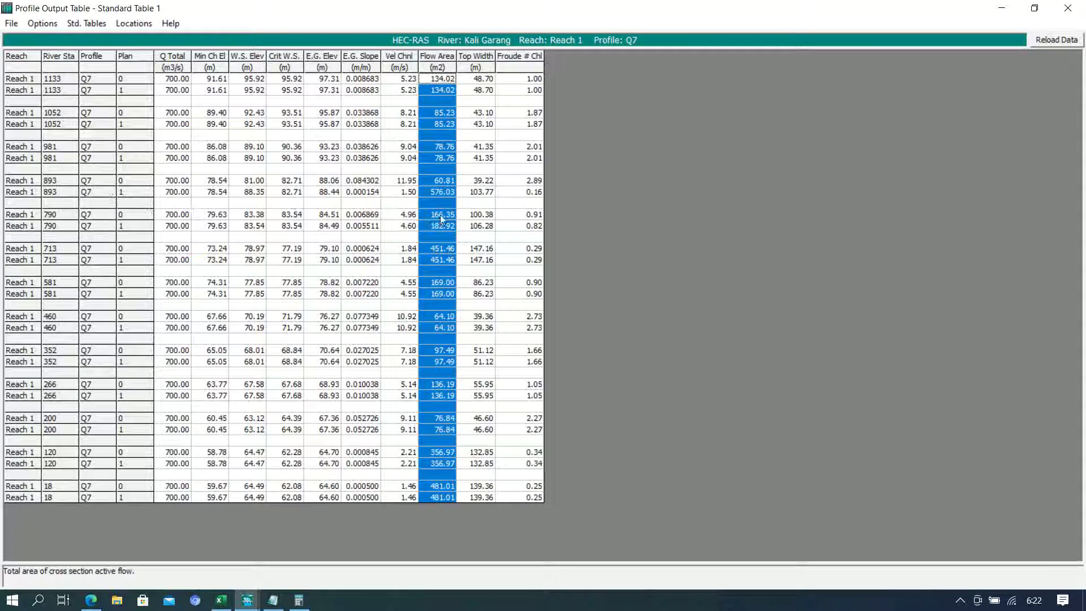
click(441, 182)
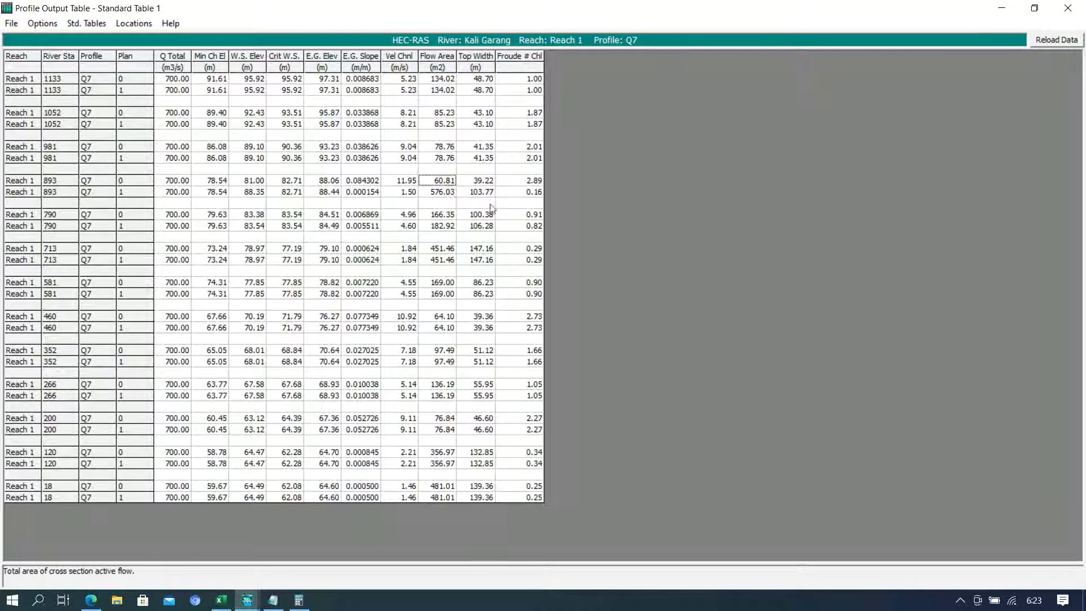
click(441, 193)
click(441, 181)
click(441, 193)
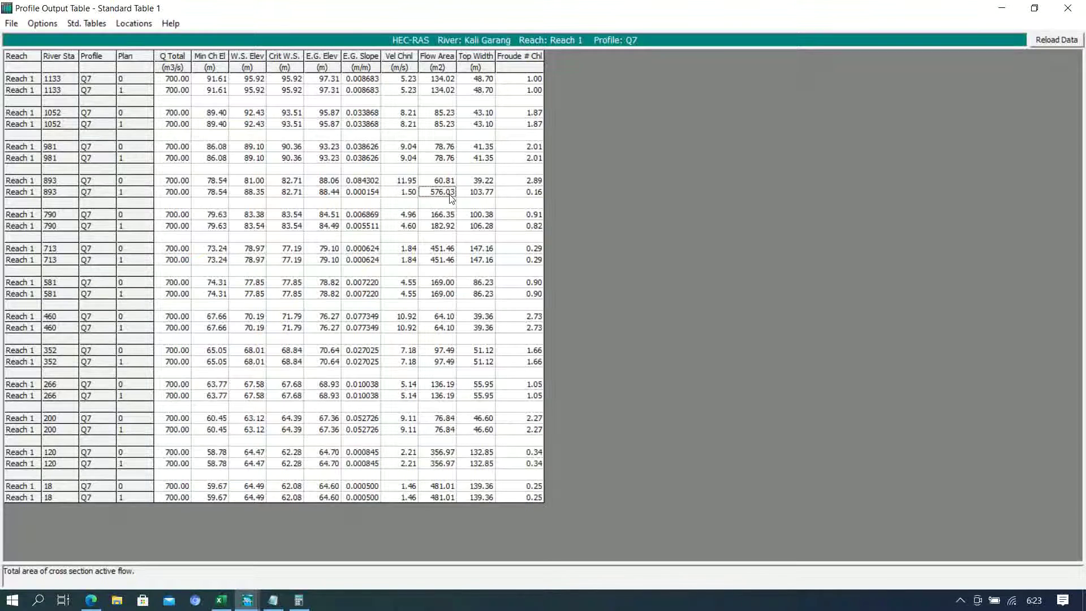
- Close the output table and view the maximized profile plot of the Kali Garang reach for both plans
click(1072, 16)
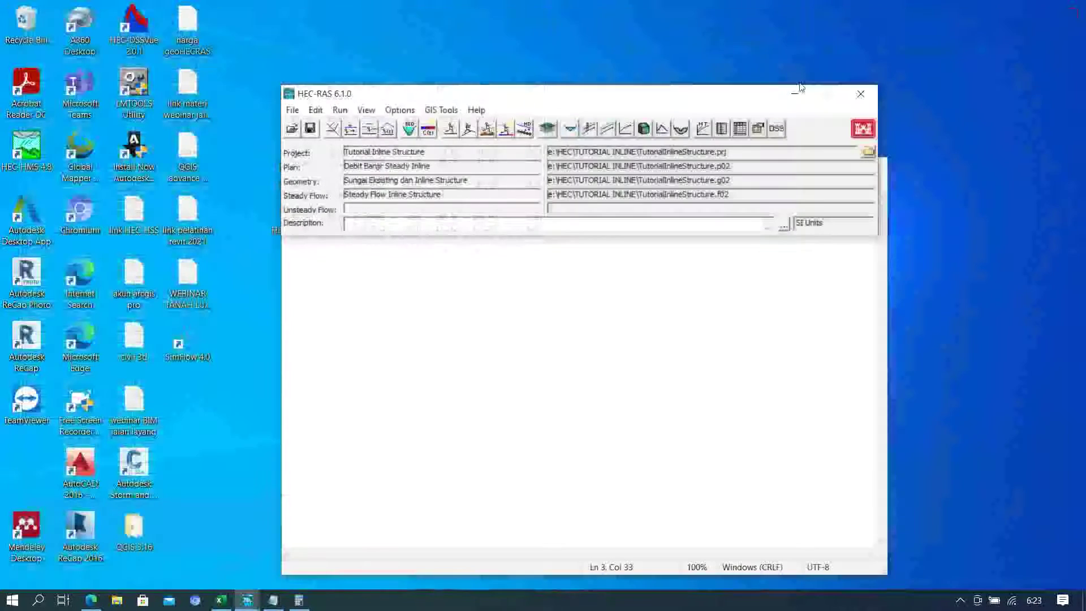
drag(727, 102, 668, 138)
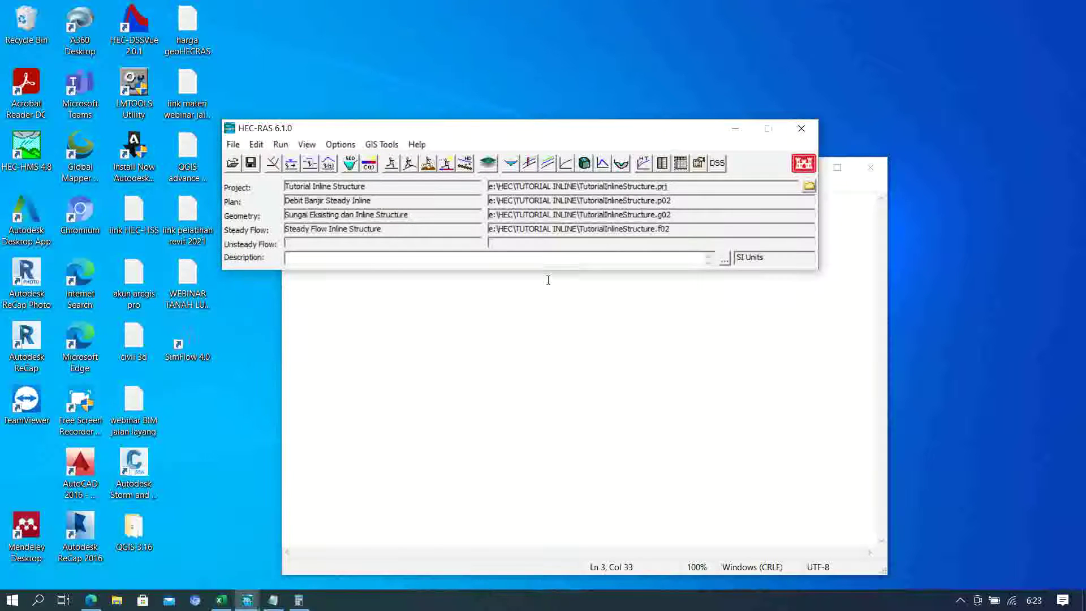
click(630, 132)
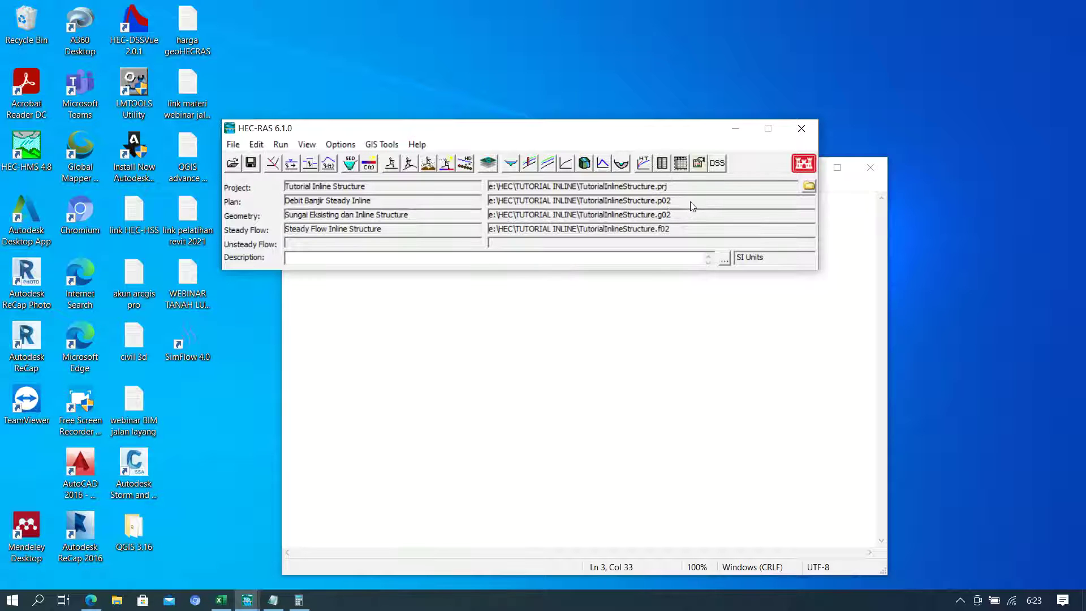
click(529, 163)
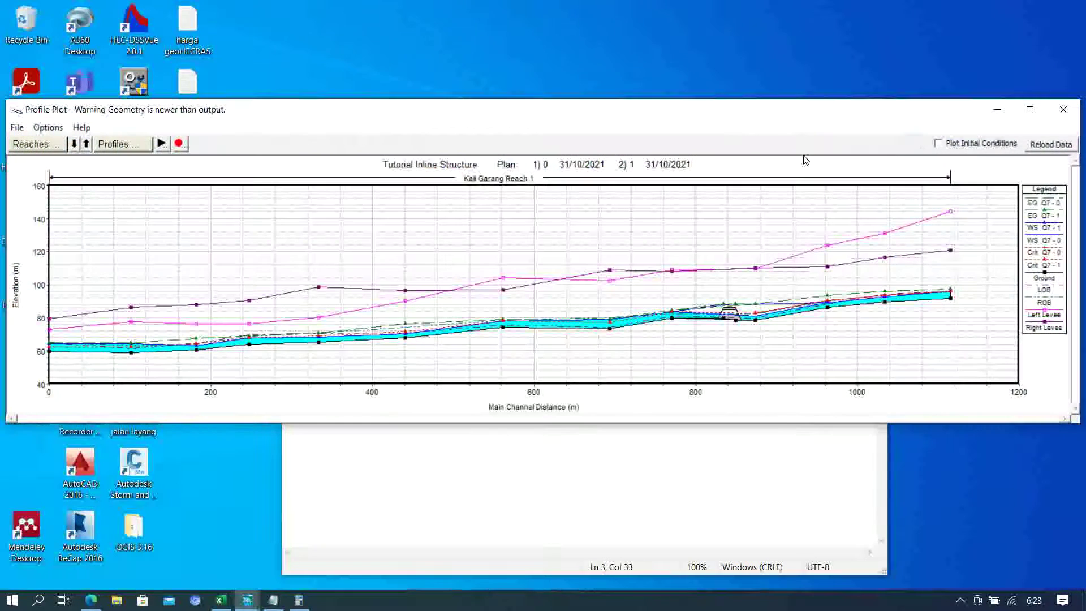
click(1030, 109)
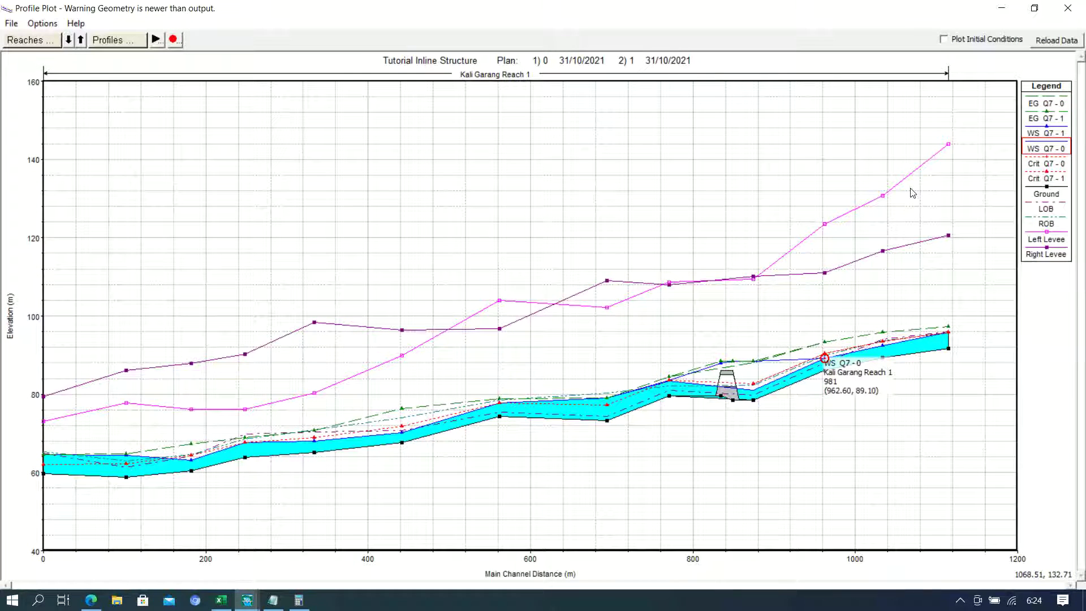
- Close the profile plot and reopen the profile output table in a maximized window
click(1068, 9)
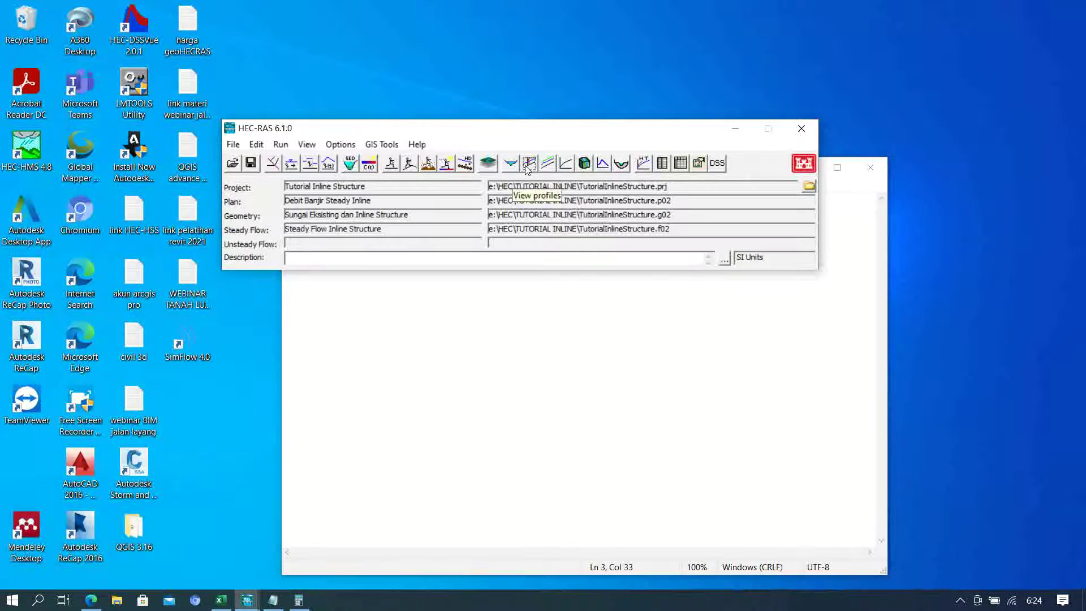
click(681, 164)
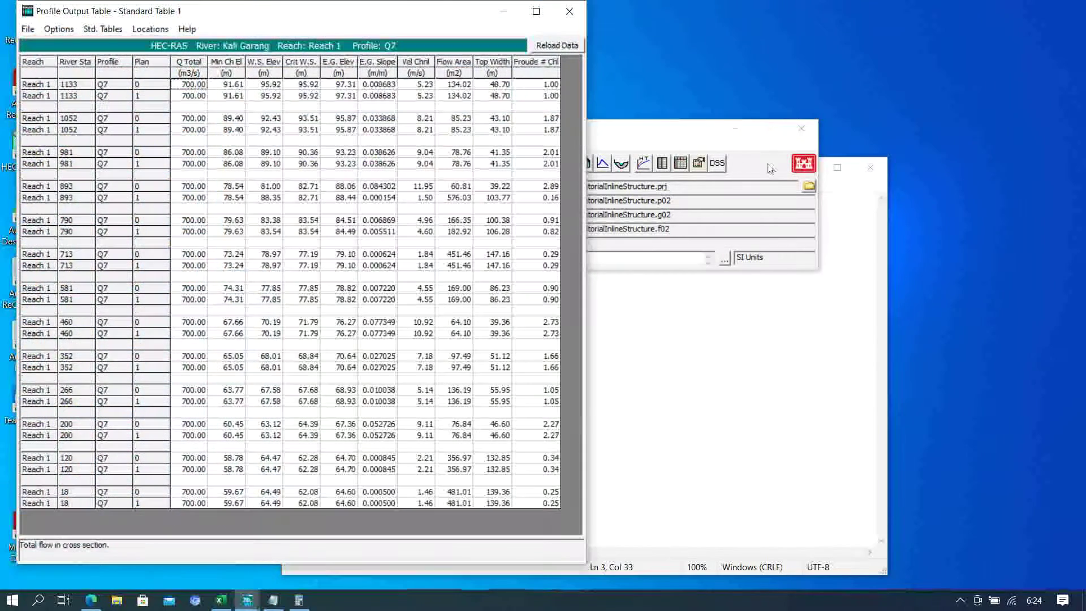
click(537, 12)
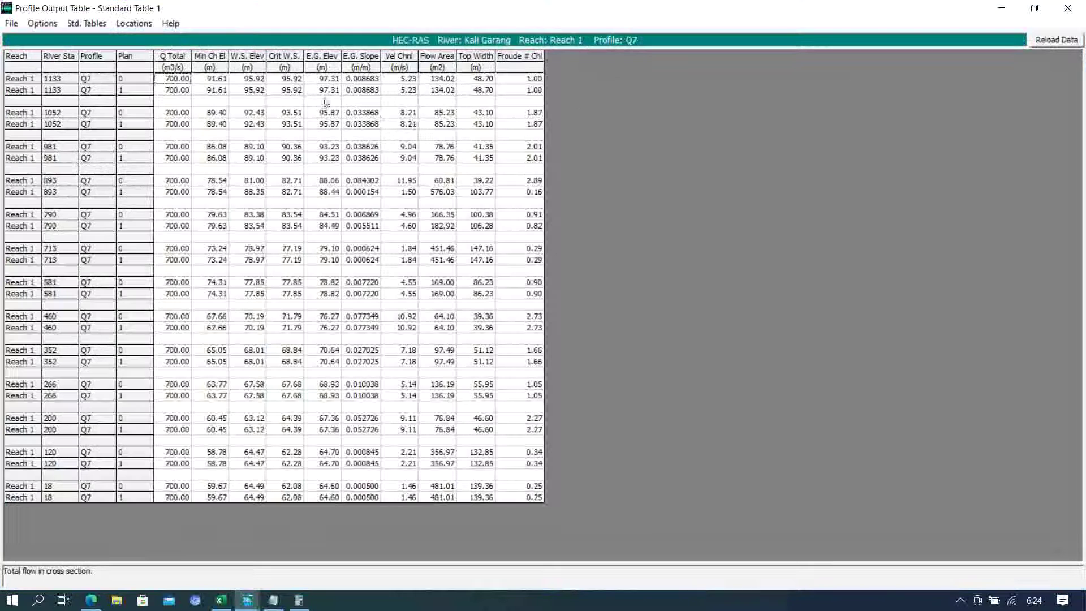
- Compare the water surface elevation column with the critical water surface column across all river stations for both plans
drag(252, 61, 278, 61)
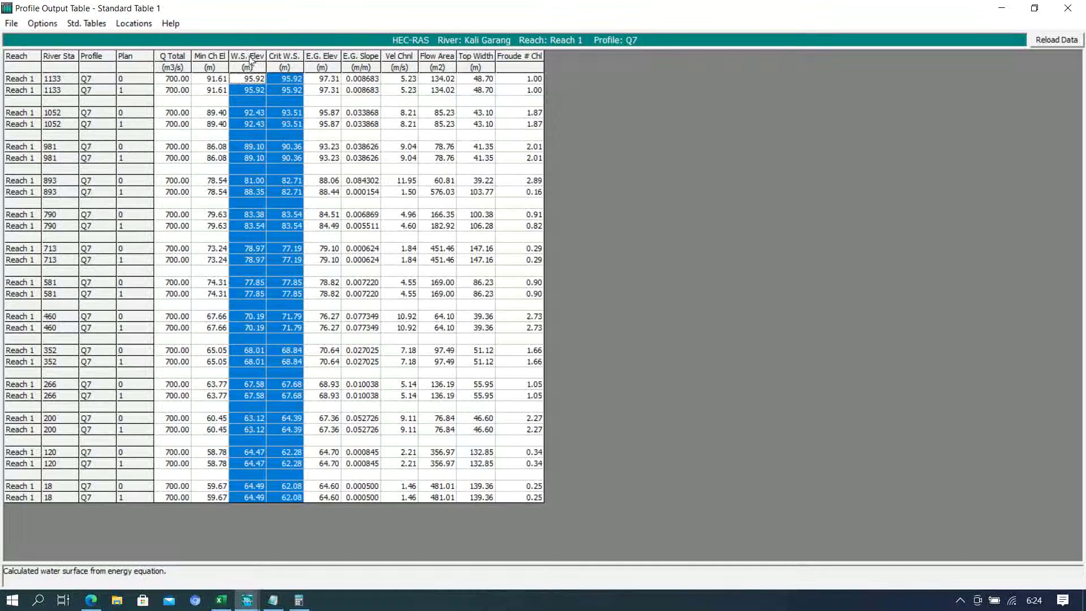
click(249, 57)
click(250, 57)
click(275, 56)
click(249, 56)
drag(250, 59, 283, 60)
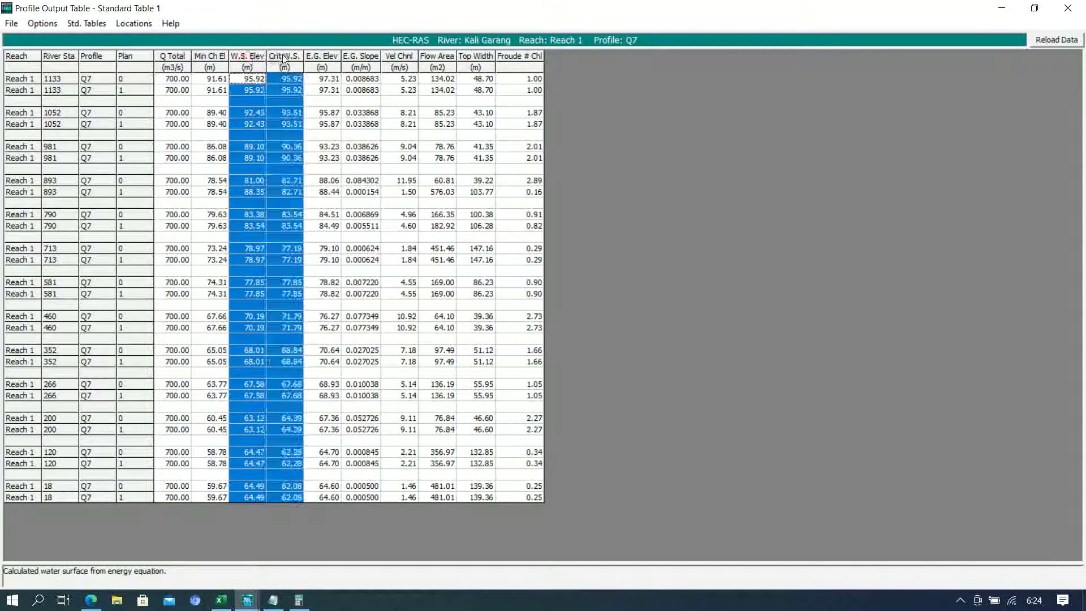
click(248, 60)
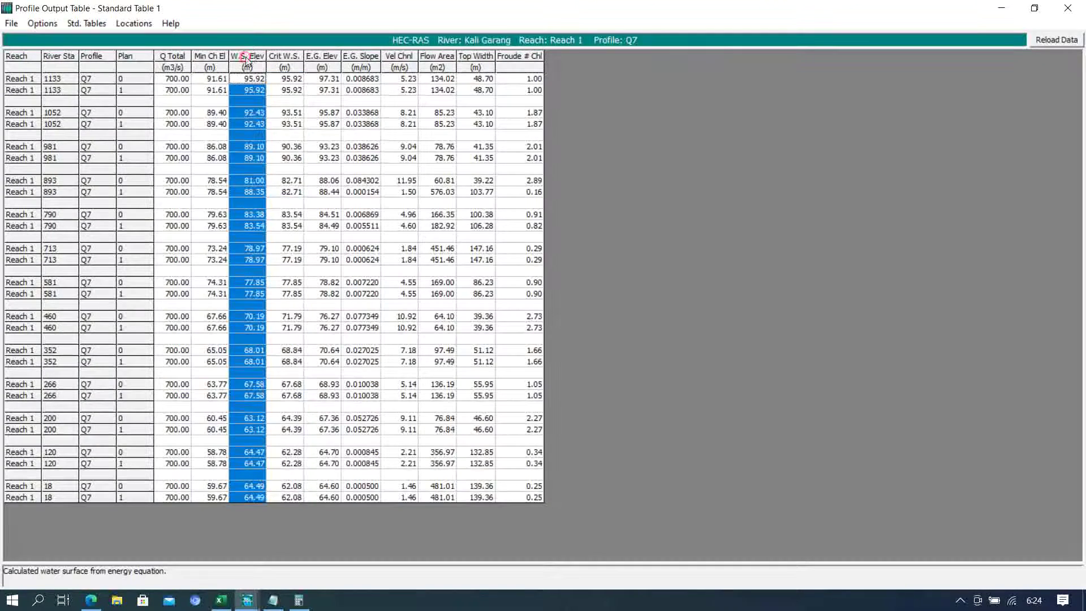
click(283, 59)
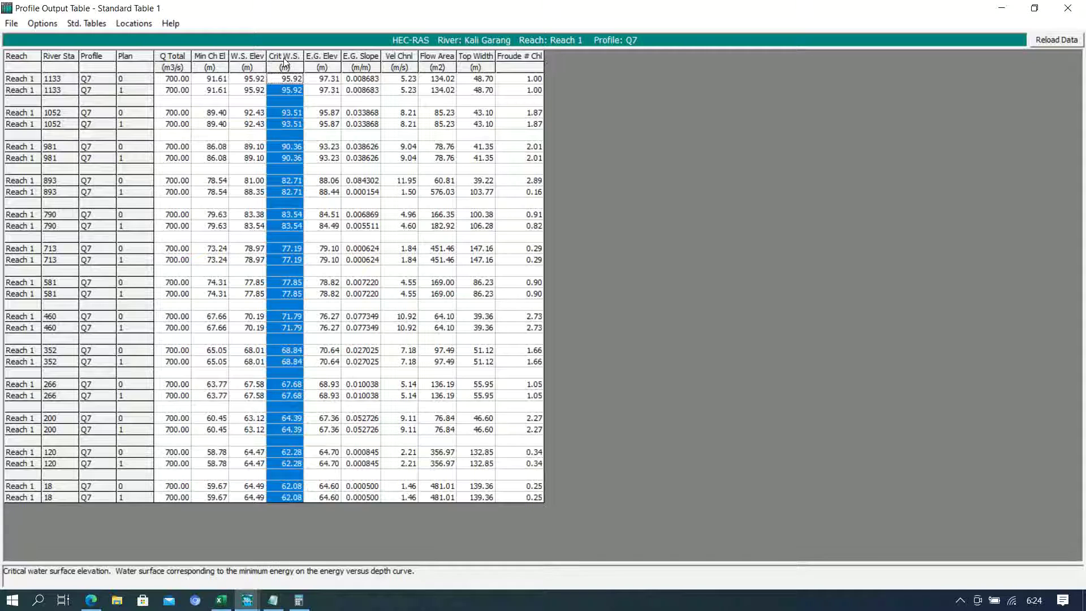
click(248, 60)
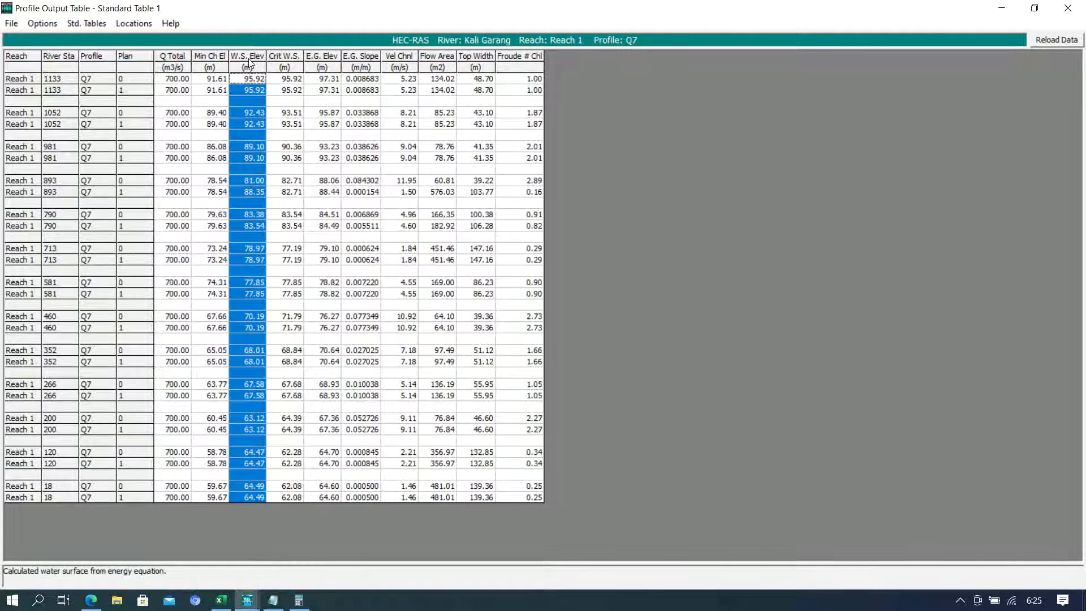
click(285, 59)
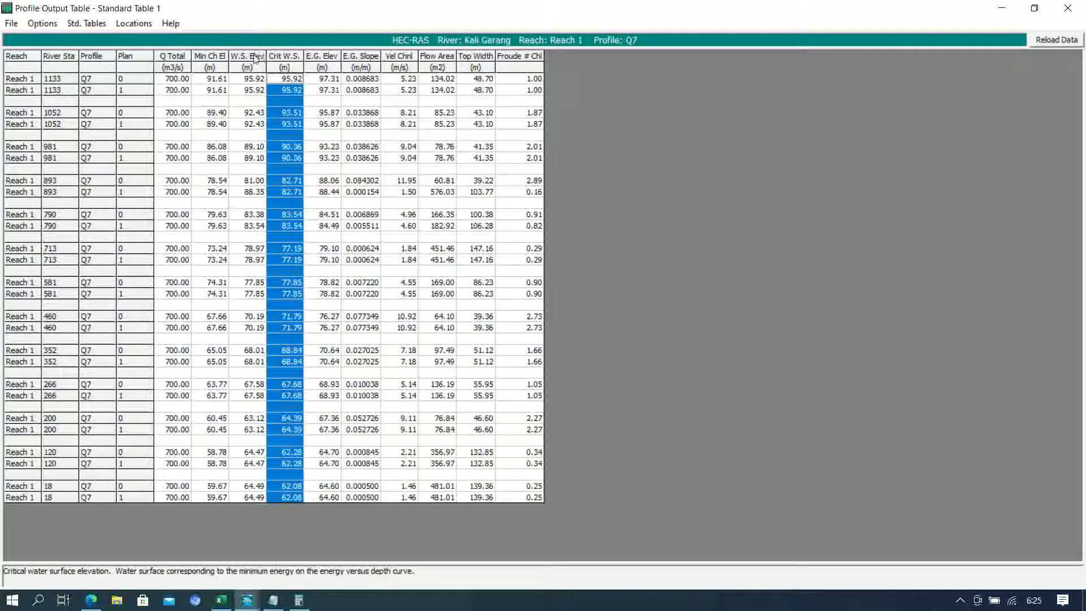
drag(255, 58, 284, 57)
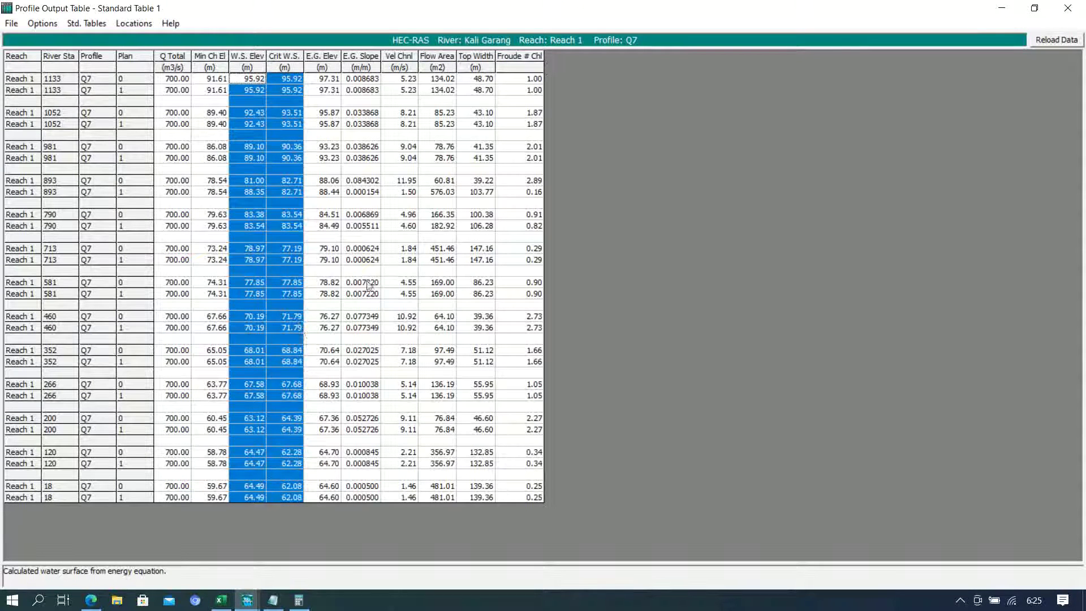
click(710, 169)
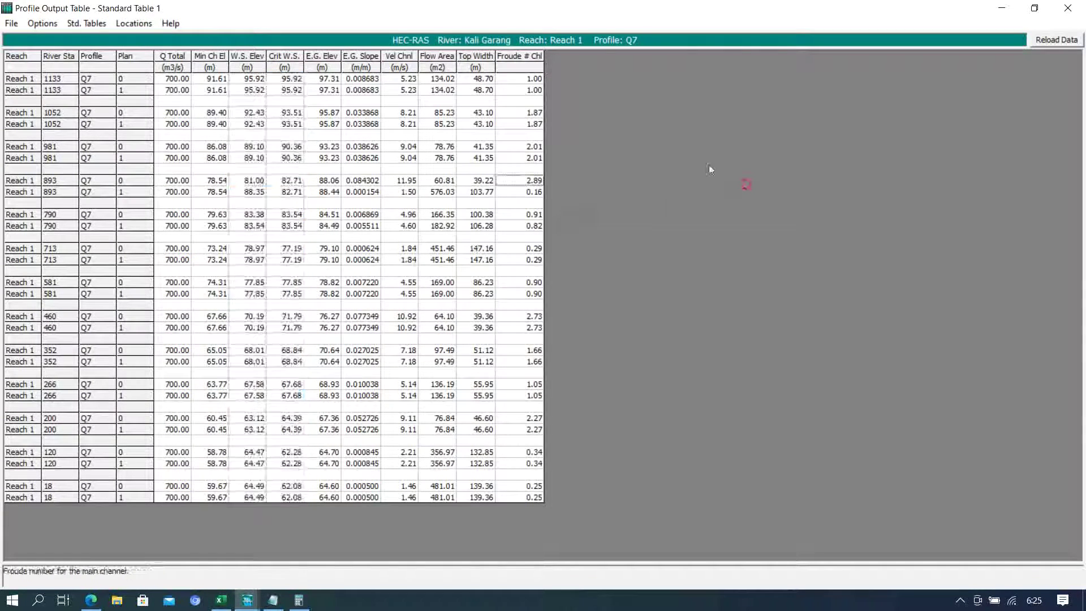
- Review the channel velocity and flow area columns, comparing plans 0 and 1 at river station 893
click(401, 56)
drag(401, 57, 434, 61)
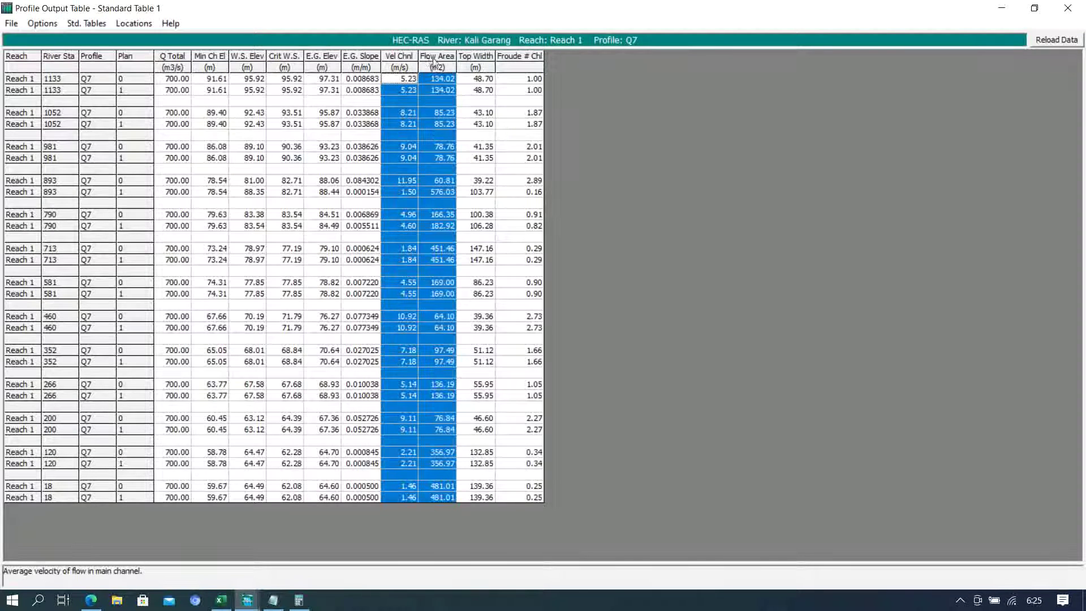
click(424, 185)
click(444, 193)
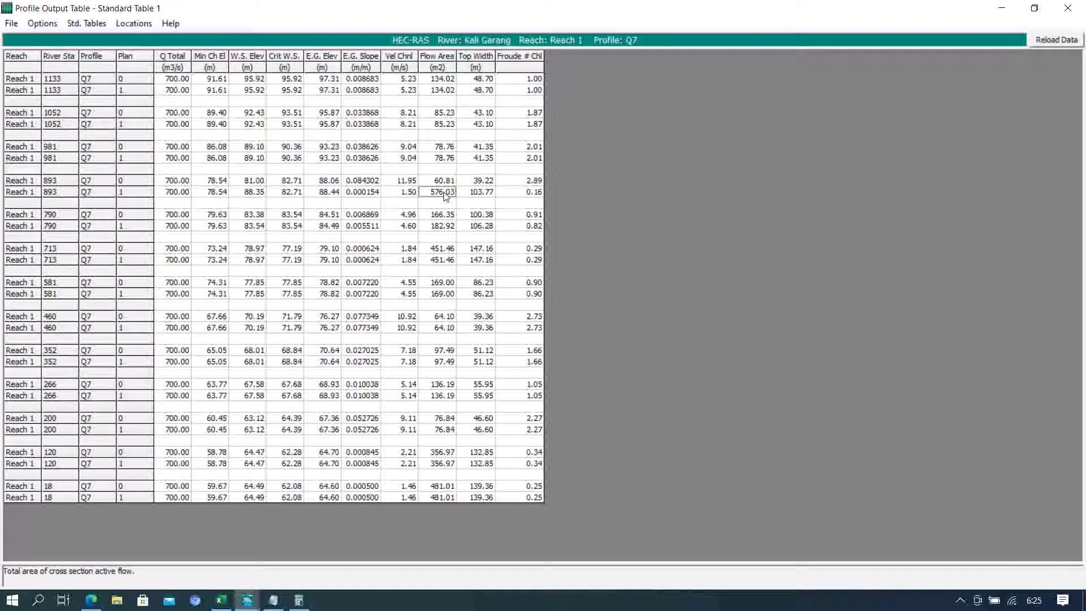
click(408, 182)
drag(408, 182, 407, 191)
click(405, 193)
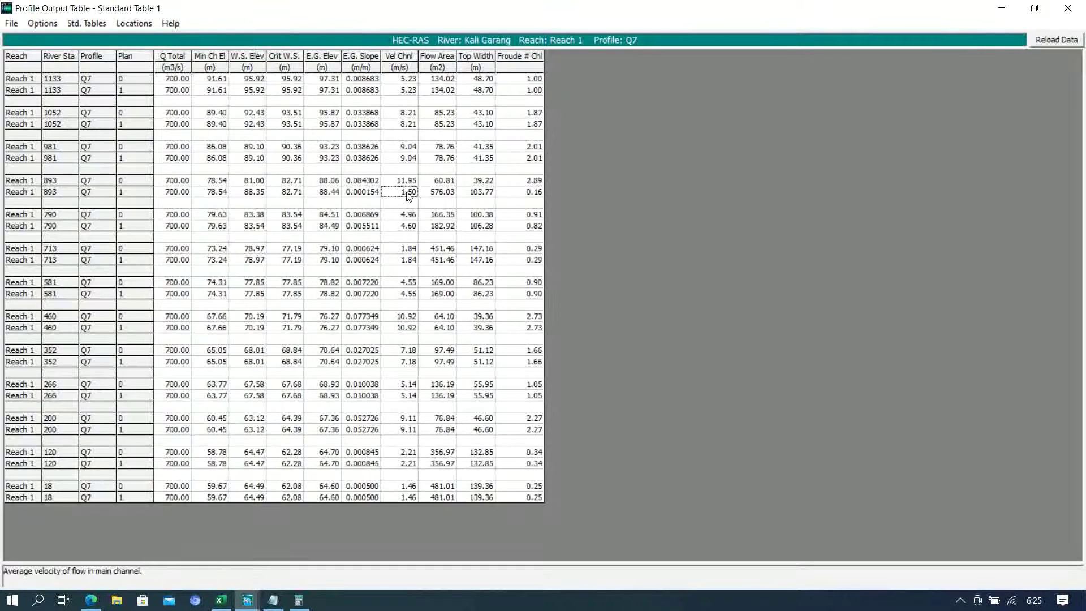
click(675, 247)
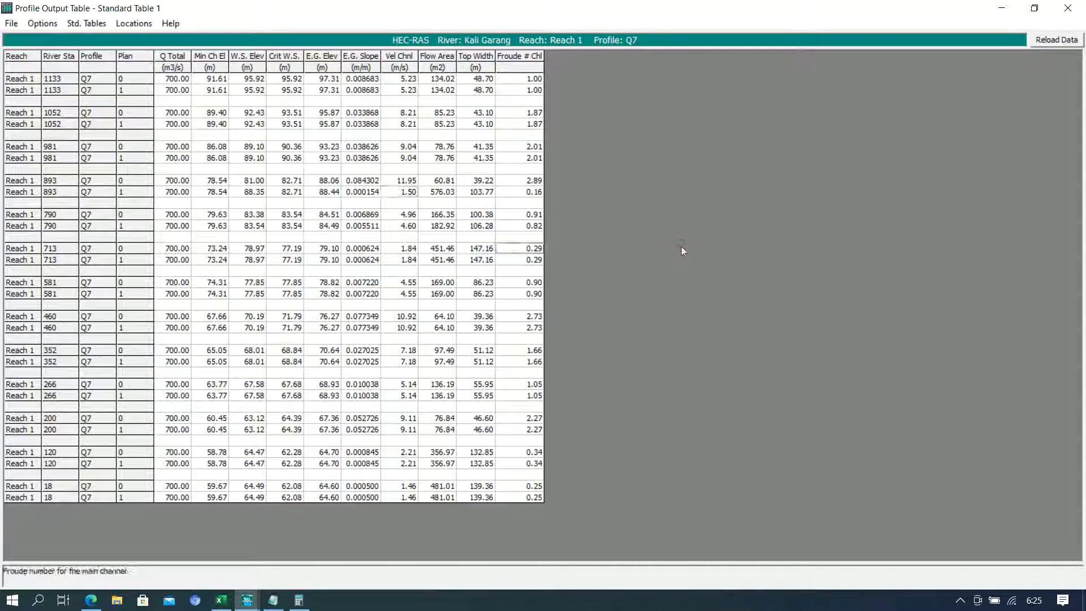
- Switch the output table to the Inline Structure standard table and check the gate flow at river station 800
click(45, 28)
mouse_move(89, 24)
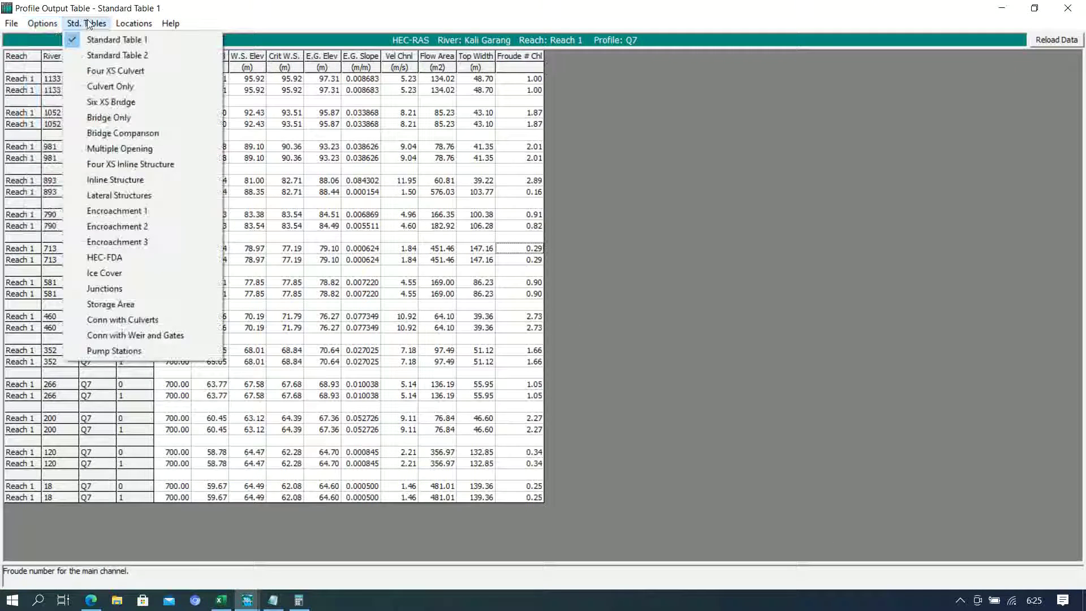
click(97, 184)
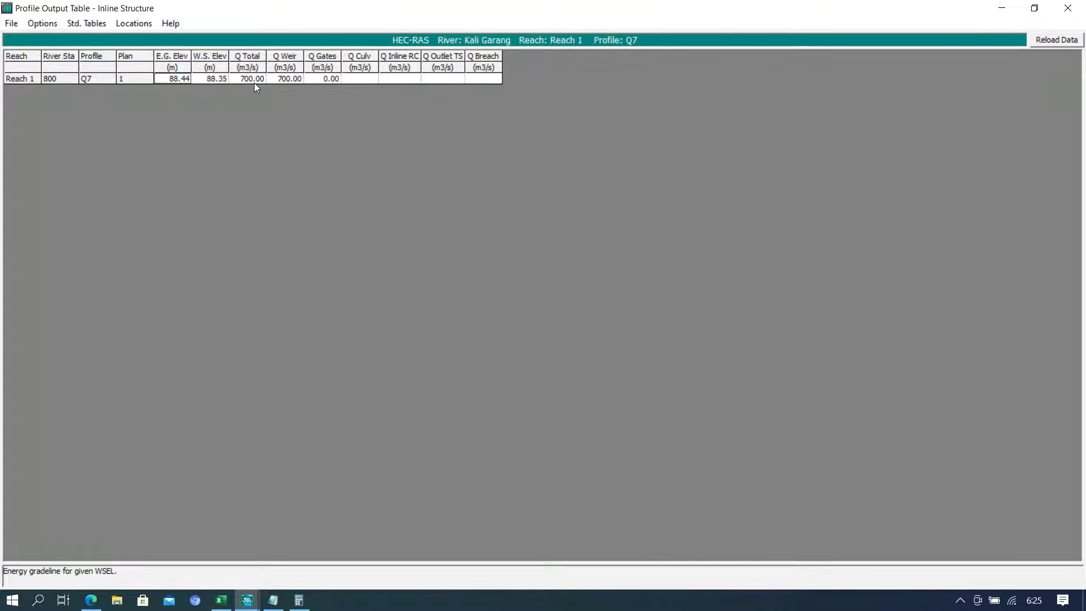
click(329, 80)
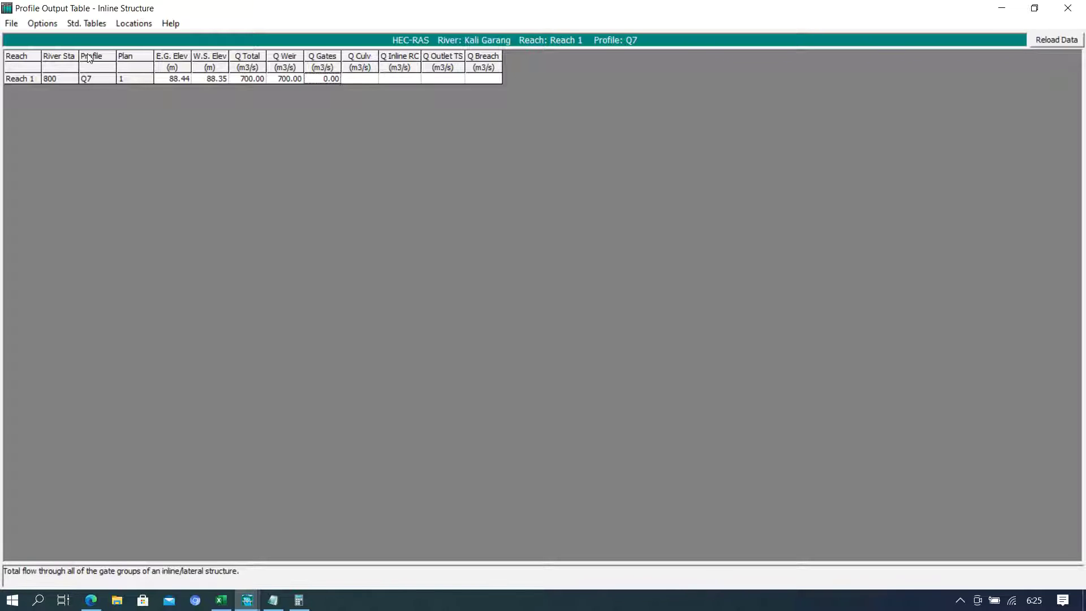
- Include all seven profiles, Q1 to Q7, in the Inline Structure output table
click(50, 22)
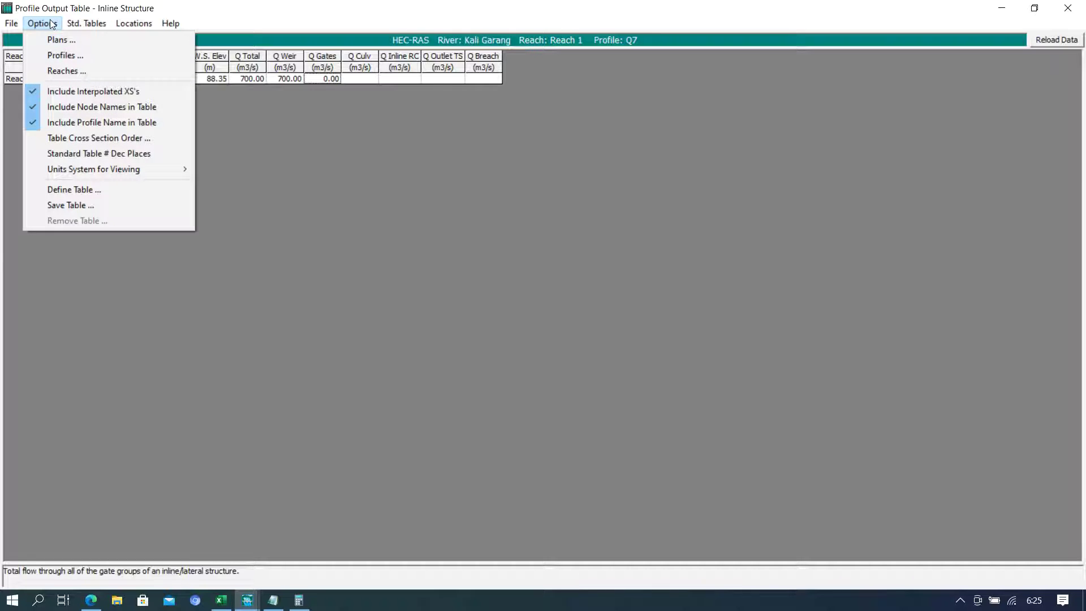
click(62, 56)
click(542, 307)
click(521, 367)
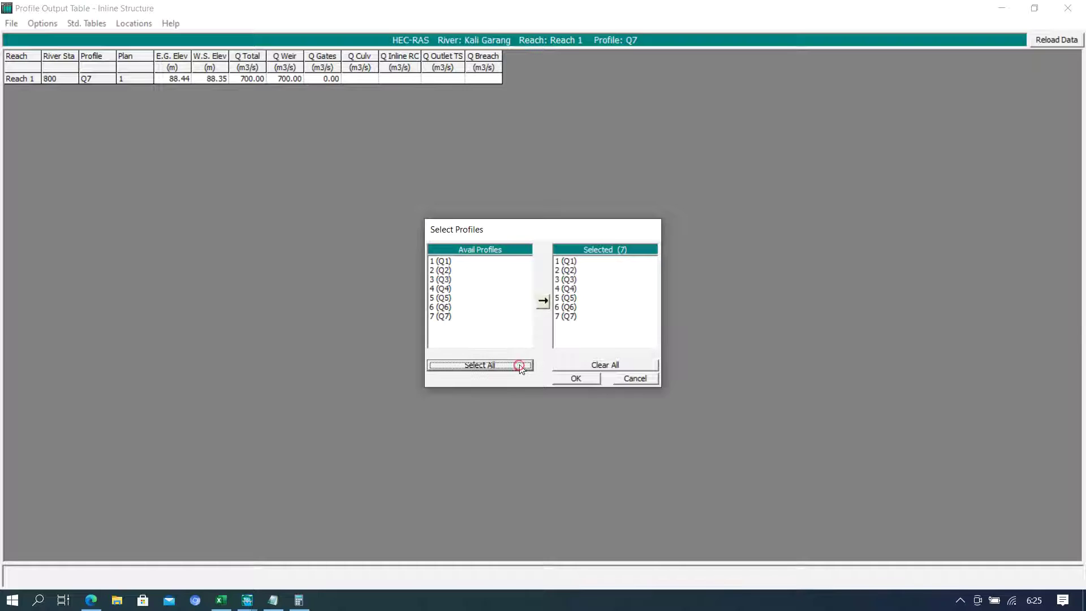
click(586, 381)
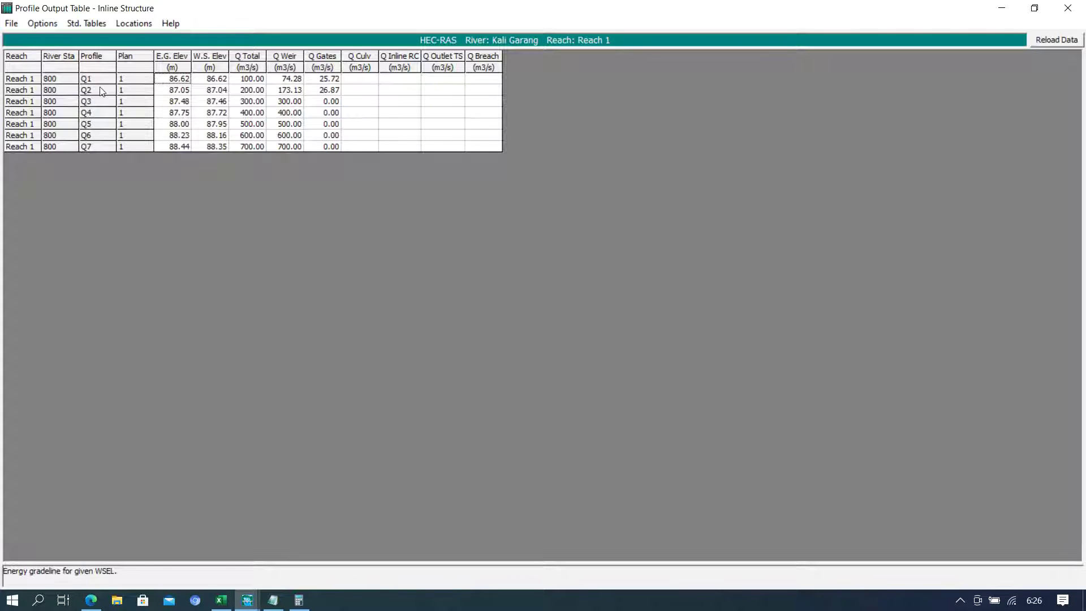
- Examine the gate flow column at river station 800 across profiles Q1 to Q7
click(334, 79)
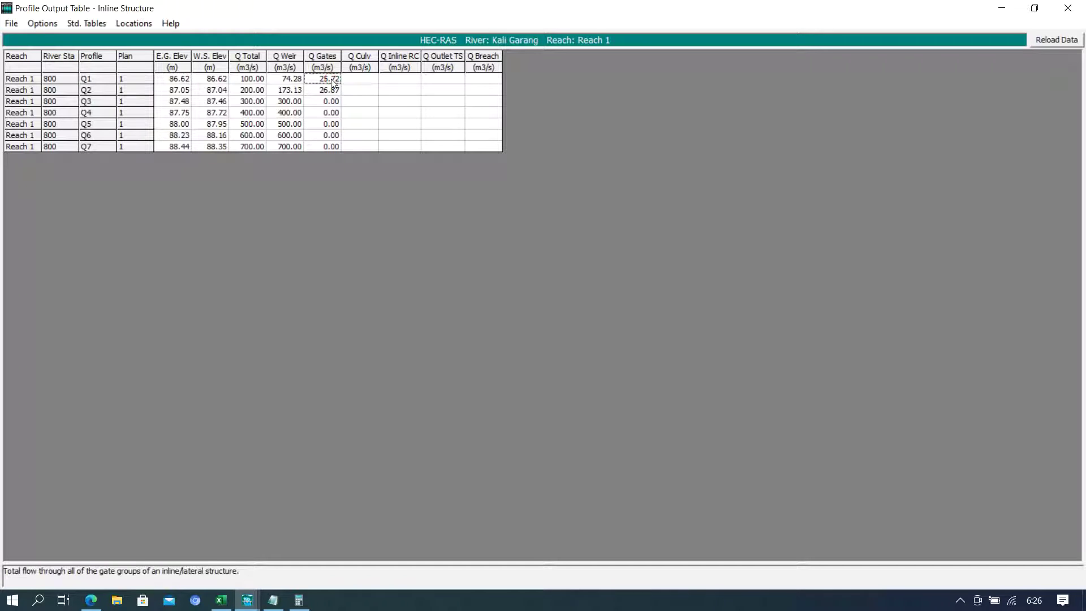
click(314, 91)
click(312, 79)
click(313, 79)
drag(321, 103, 327, 144)
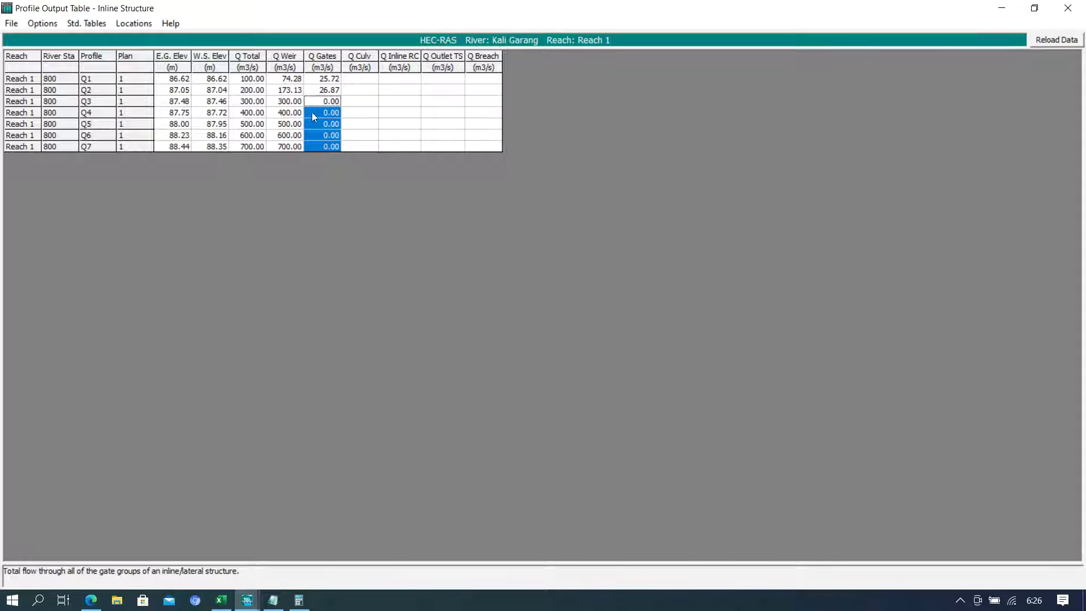
drag(318, 103, 326, 145)
click(323, 80)
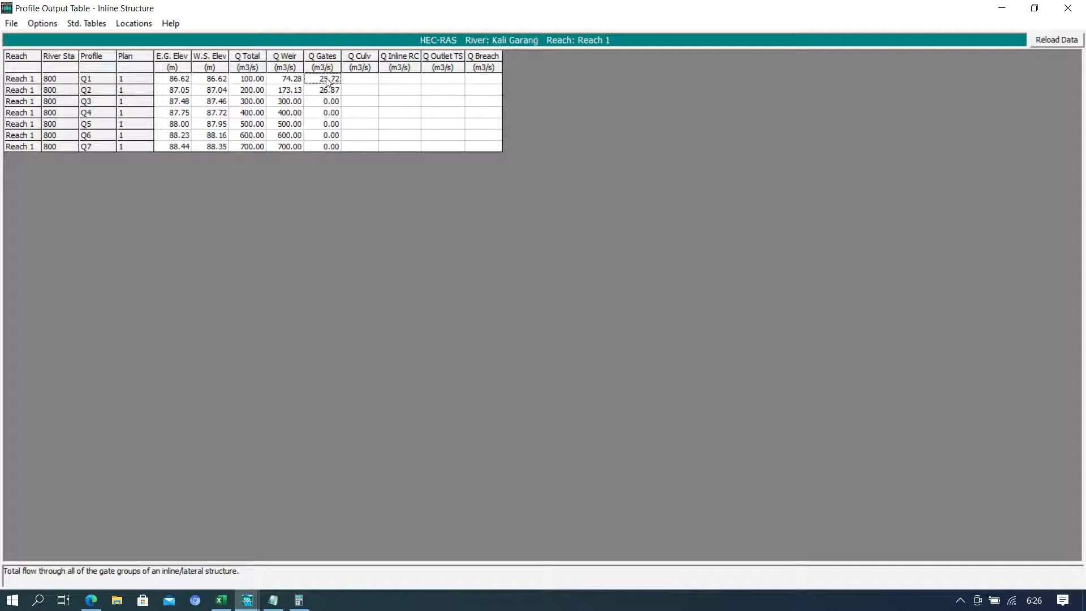
- Compare the weir flow with the gate flow for profiles Q1 and Q2
click(283, 79)
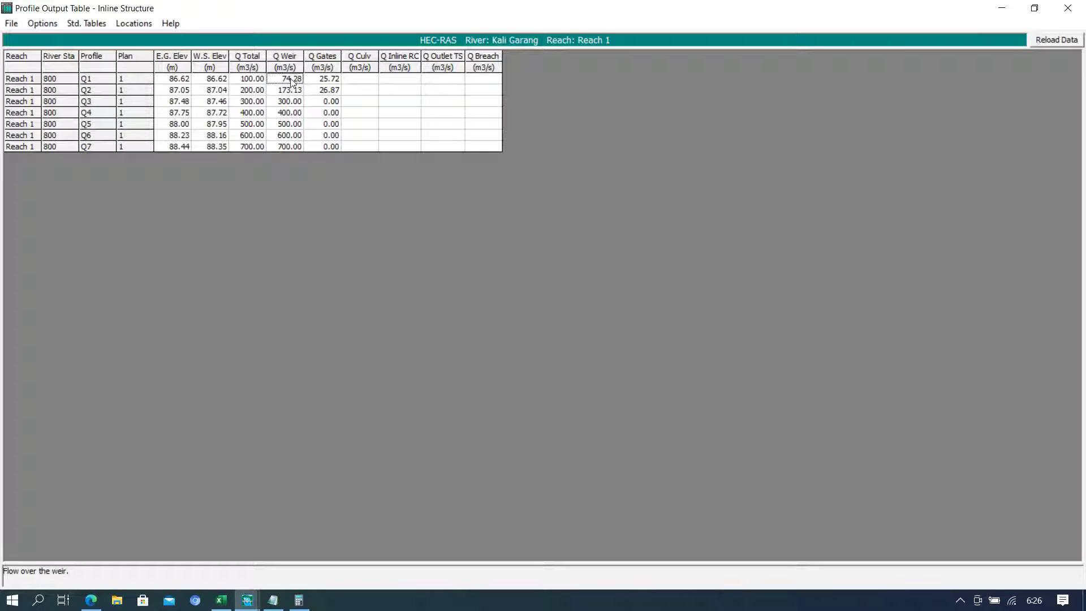
click(317, 80)
click(293, 81)
click(319, 79)
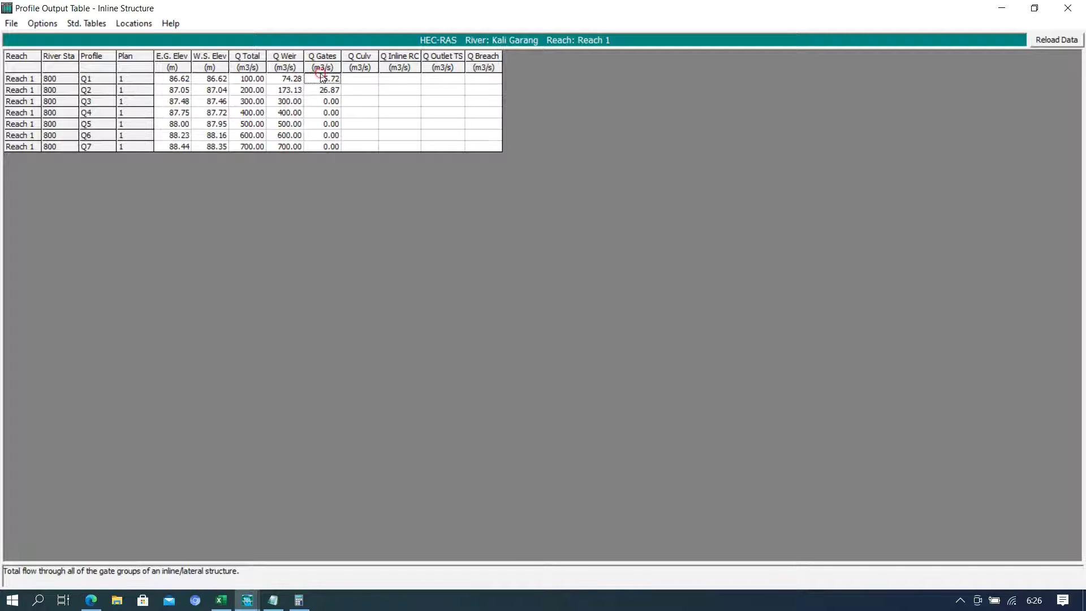
click(292, 90)
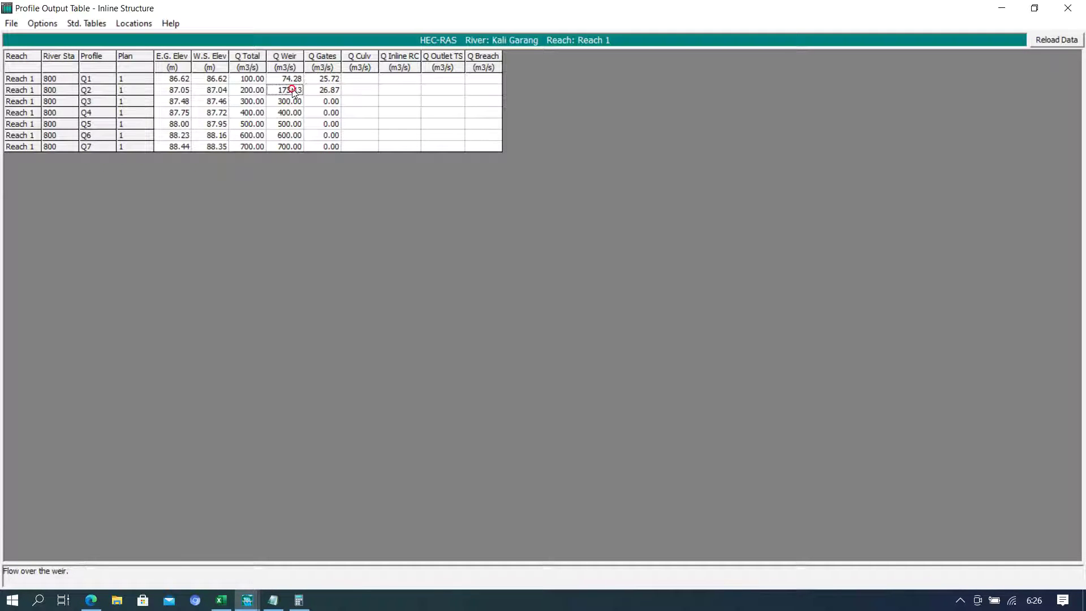
click(326, 91)
click(325, 64)
click(318, 90)
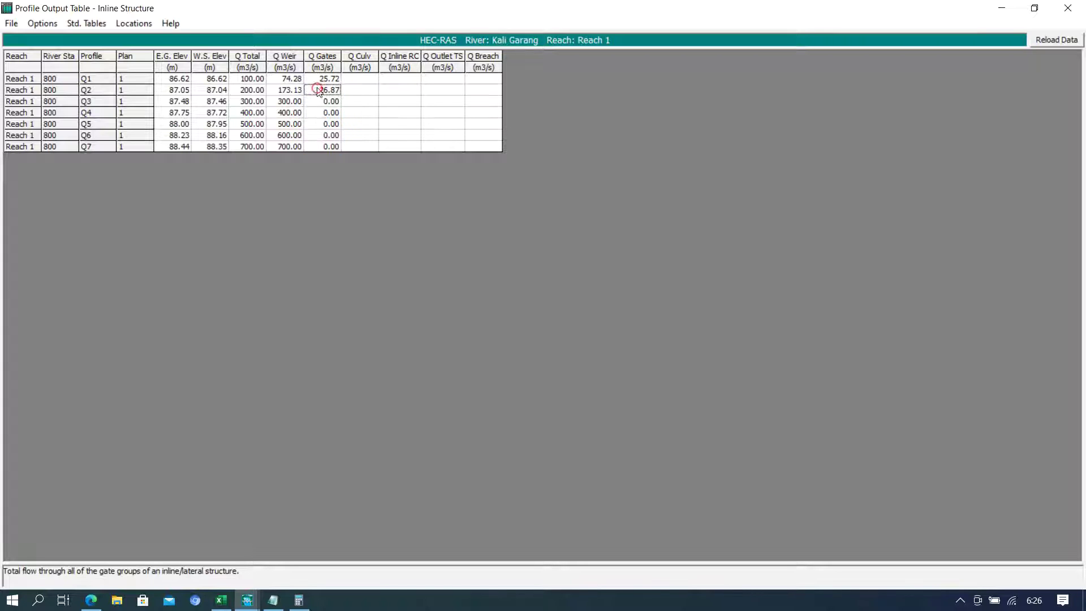
click(295, 93)
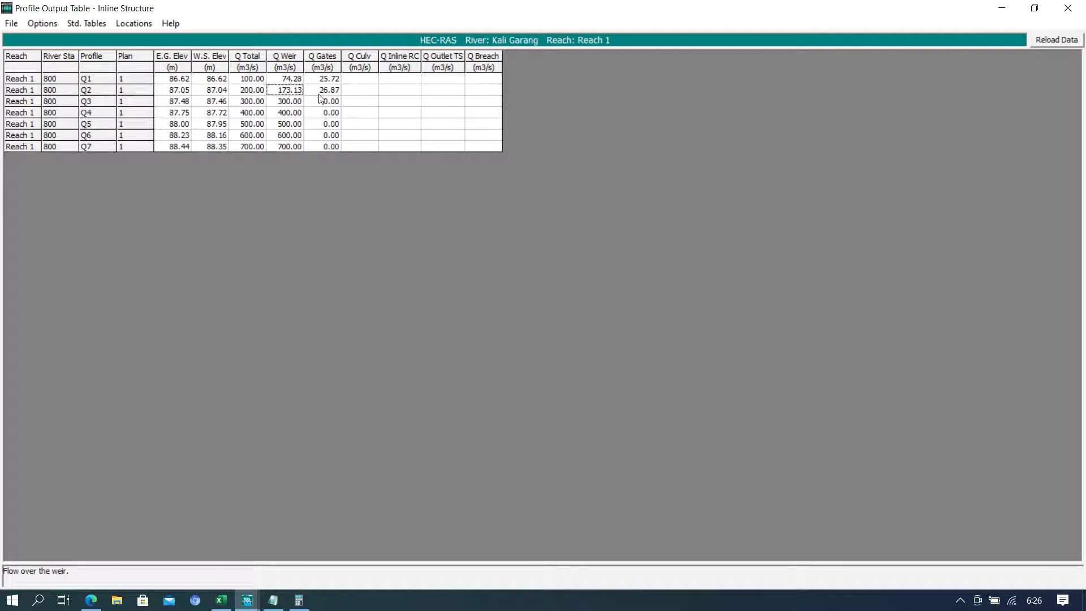
- Compare gate and weir flows for profiles Q3 to Q7, and review both columns across all profiles
click(313, 104)
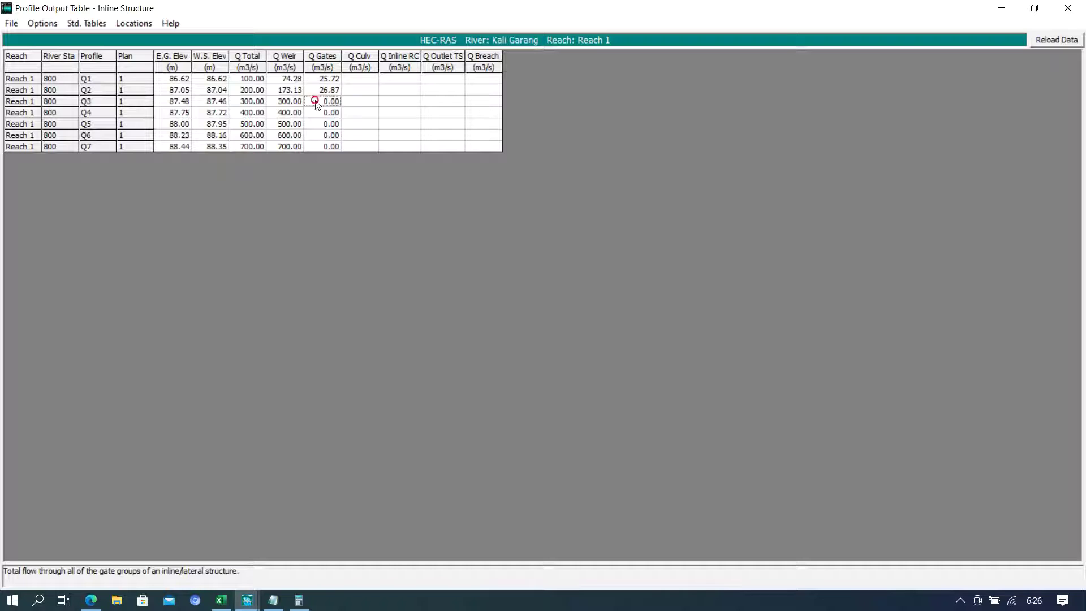
drag(317, 106, 319, 140)
drag(294, 104, 291, 145)
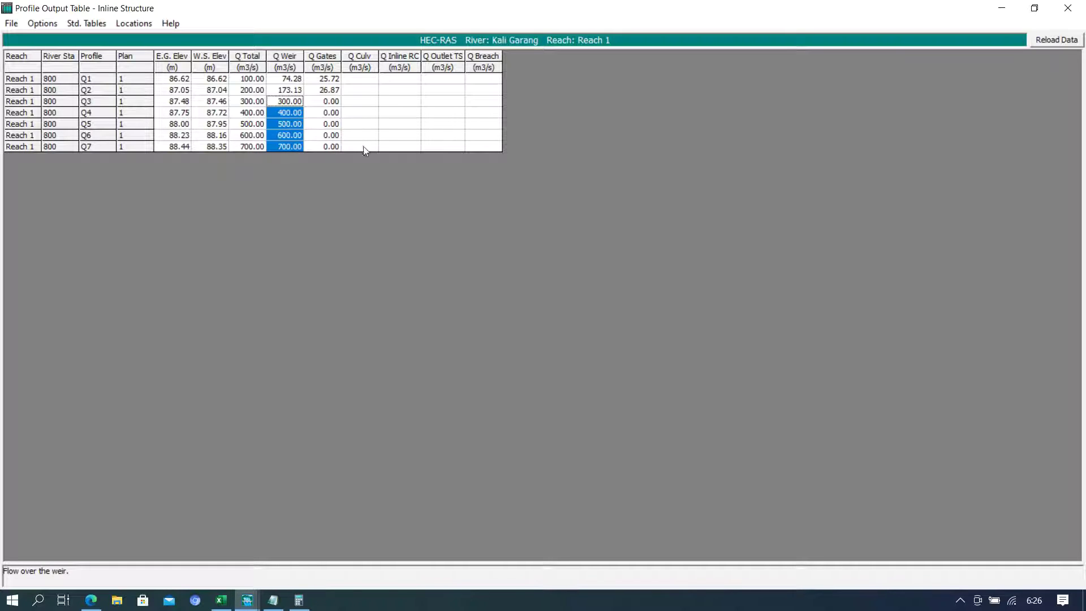
click(317, 102)
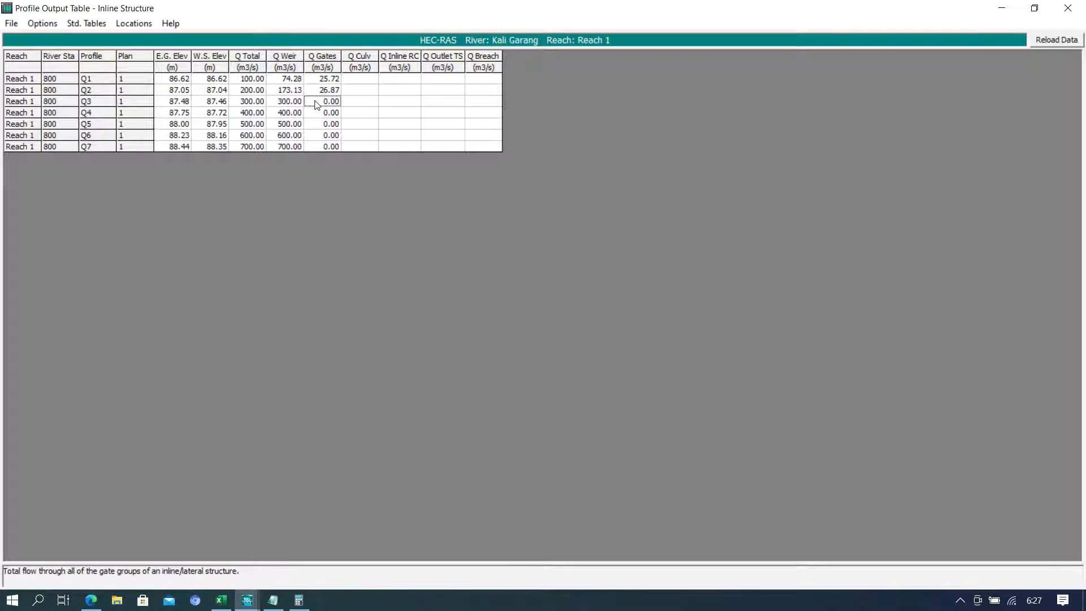
click(301, 146)
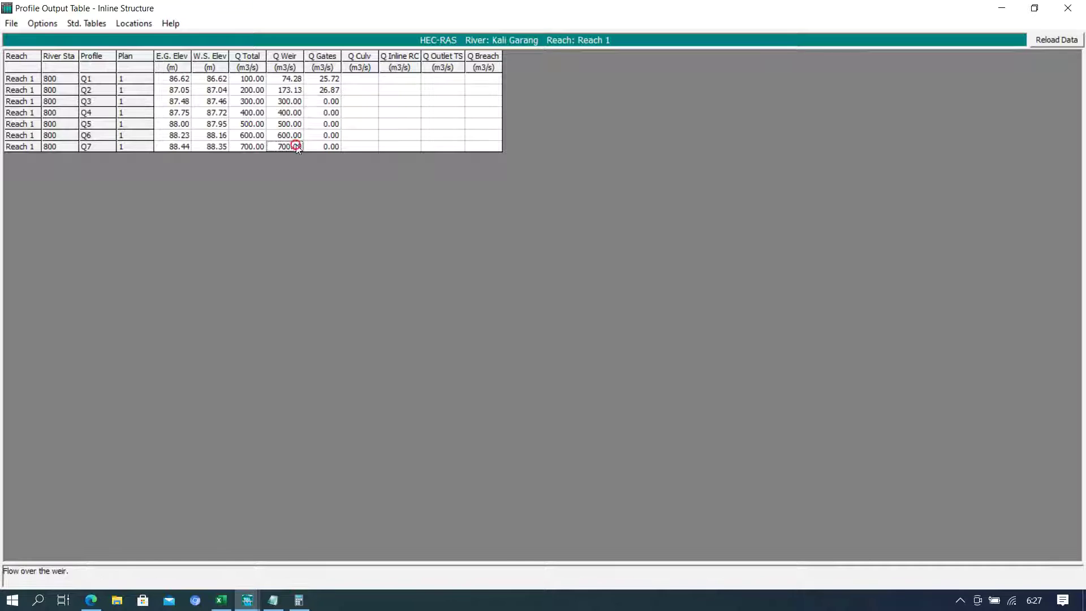
click(318, 147)
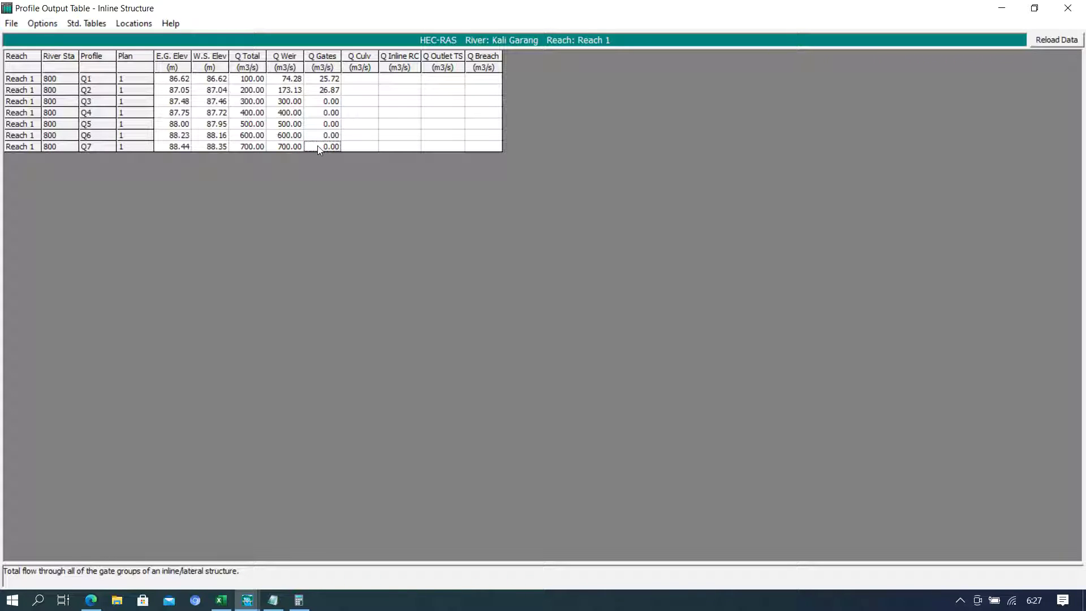
click(289, 79)
drag(289, 81, 323, 148)
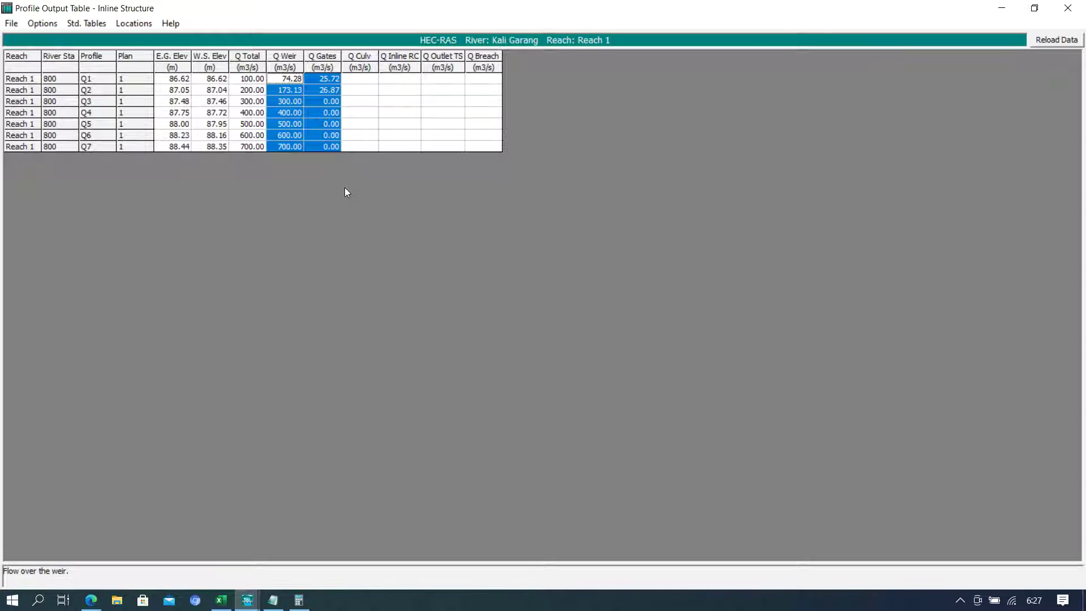
- Close the profile output table and switch to RAS Mapper
click(1062, 10)
drag(669, 134, 663, 116)
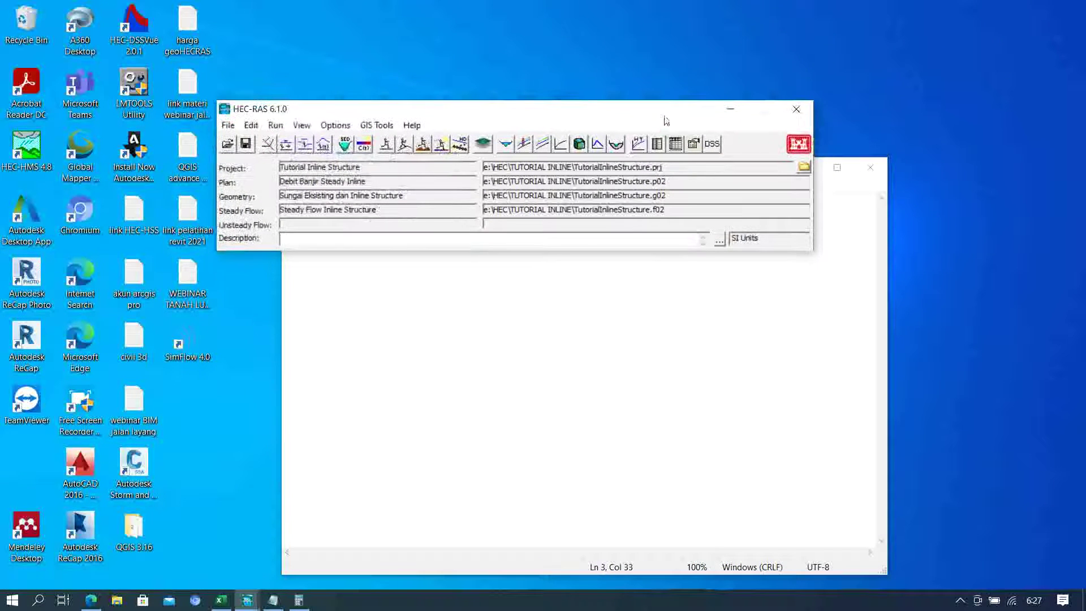
click(483, 146)
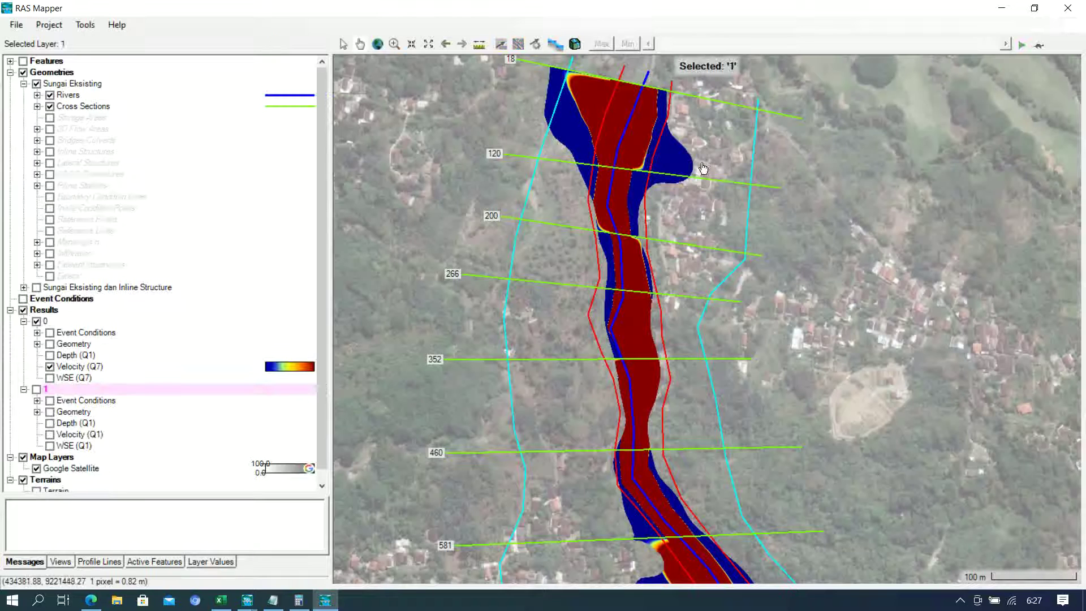
- Hide the Velocity (Q7) map of result 0 and display its WSE (Q7) map instead
click(46, 321)
click(45, 390)
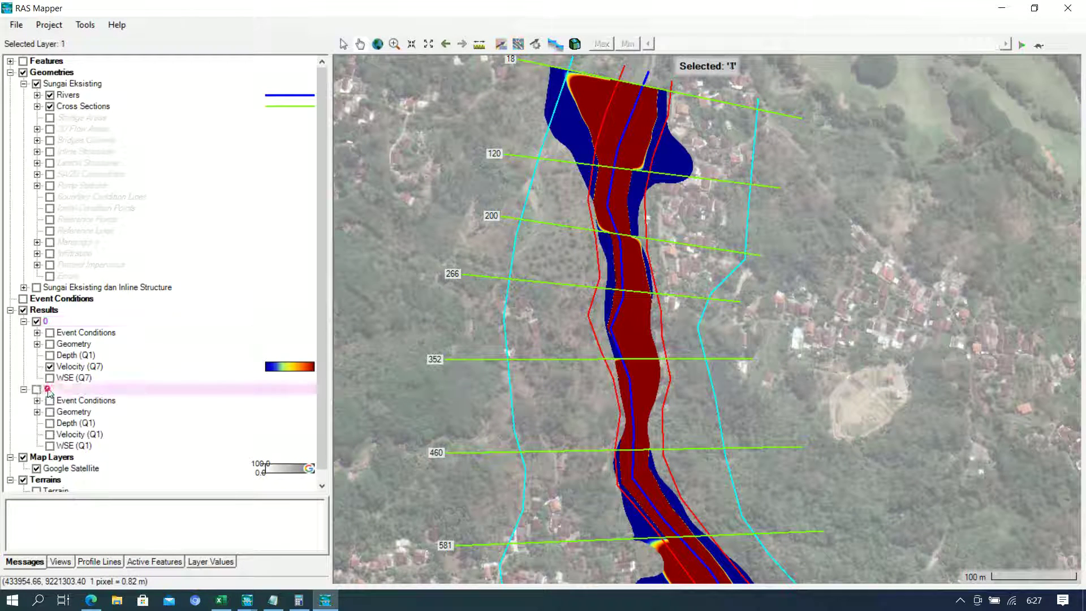
click(55, 321)
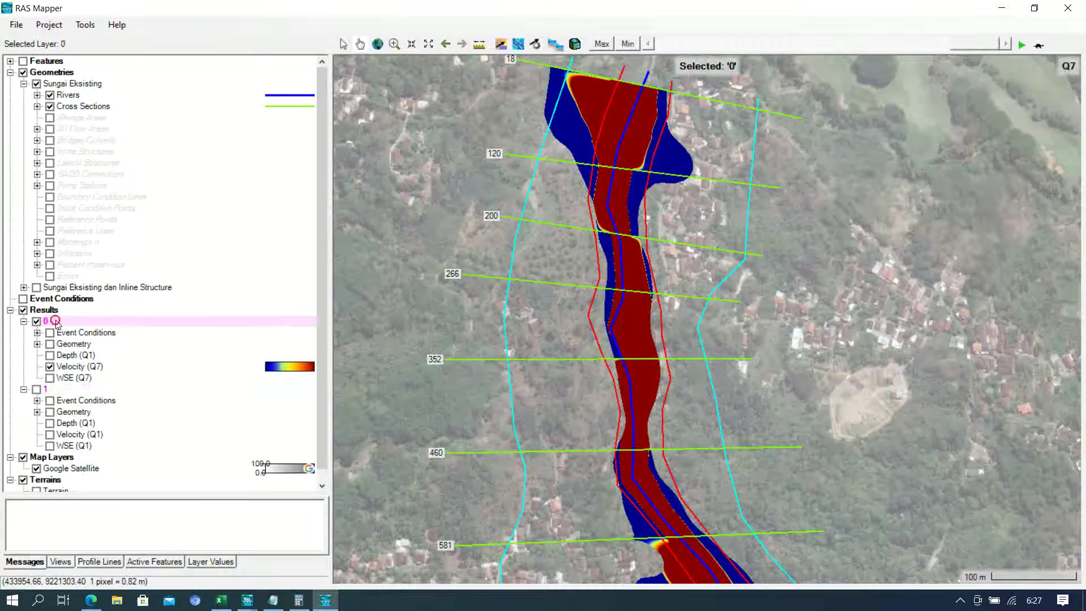
click(47, 390)
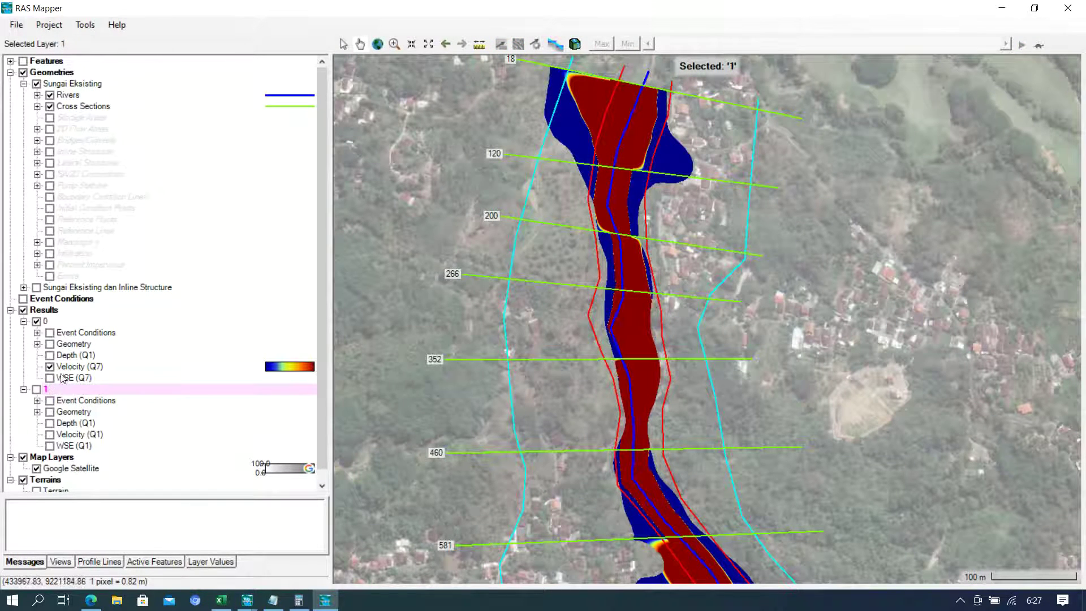
click(50, 367)
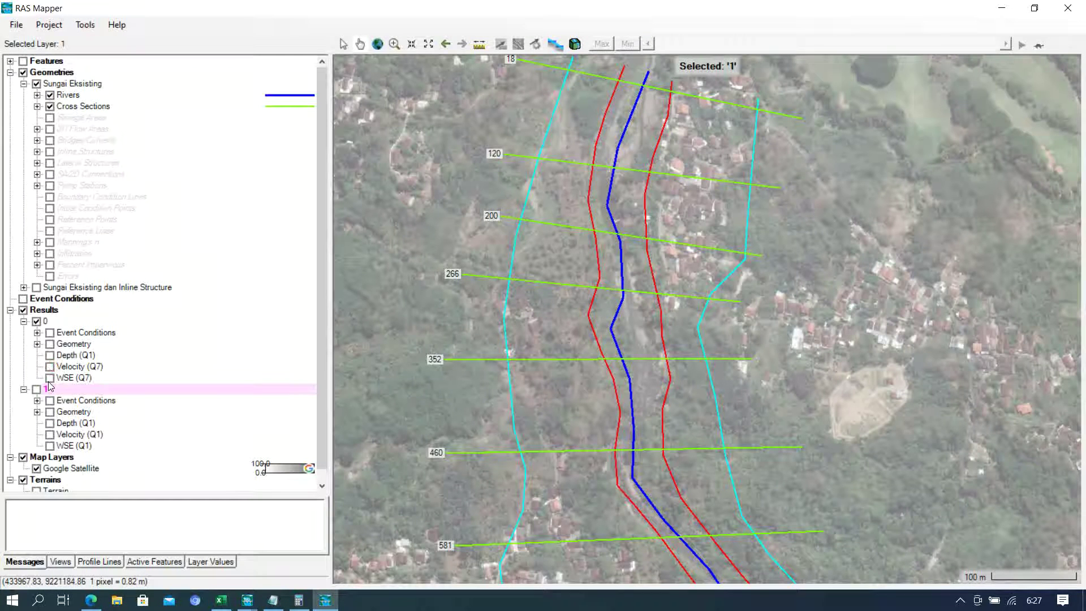
click(50, 380)
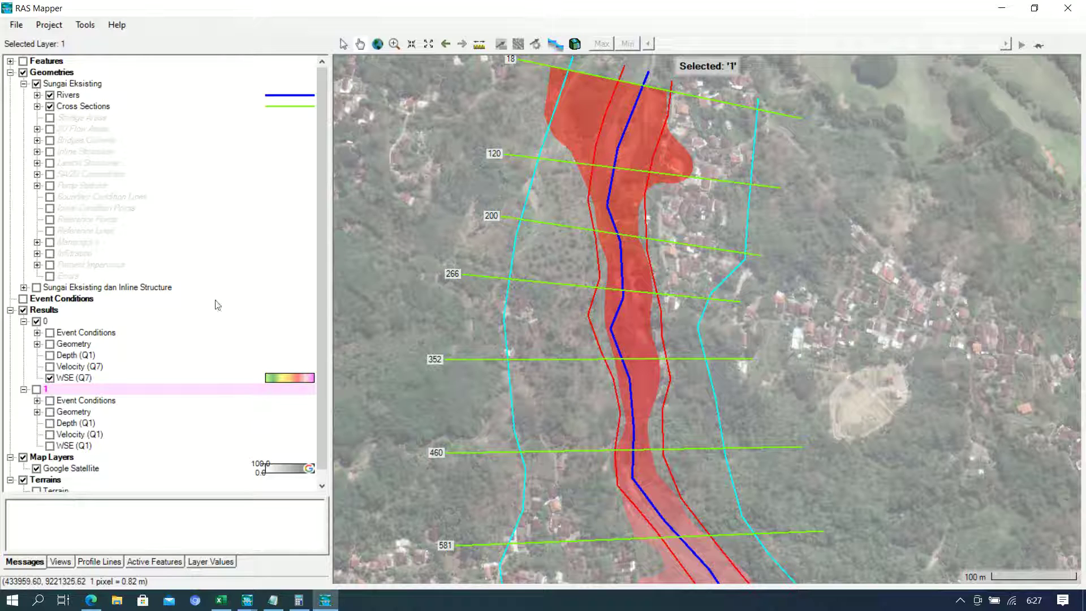
click(44, 321)
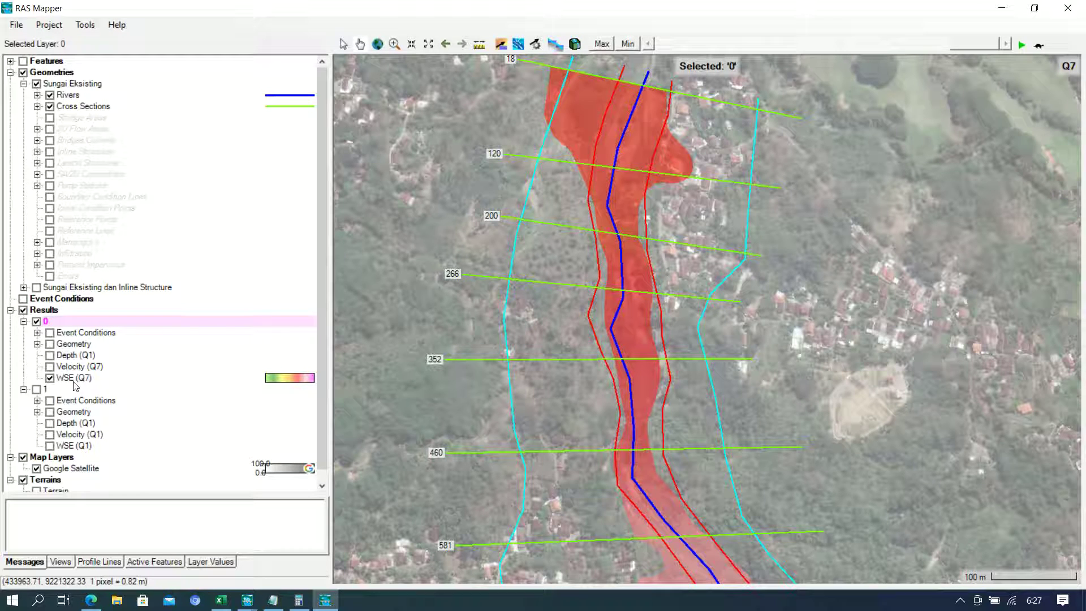
- Display the WSE map of result 1 and set it to the maximum profile, Q7, for comparison with result 0
click(37, 390)
click(50, 446)
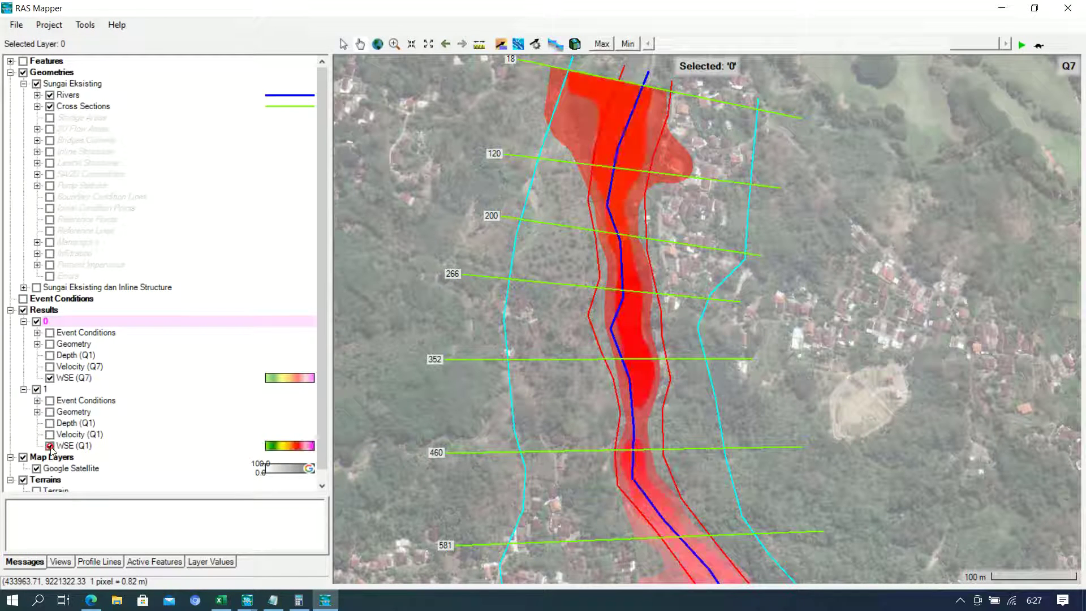
click(66, 445)
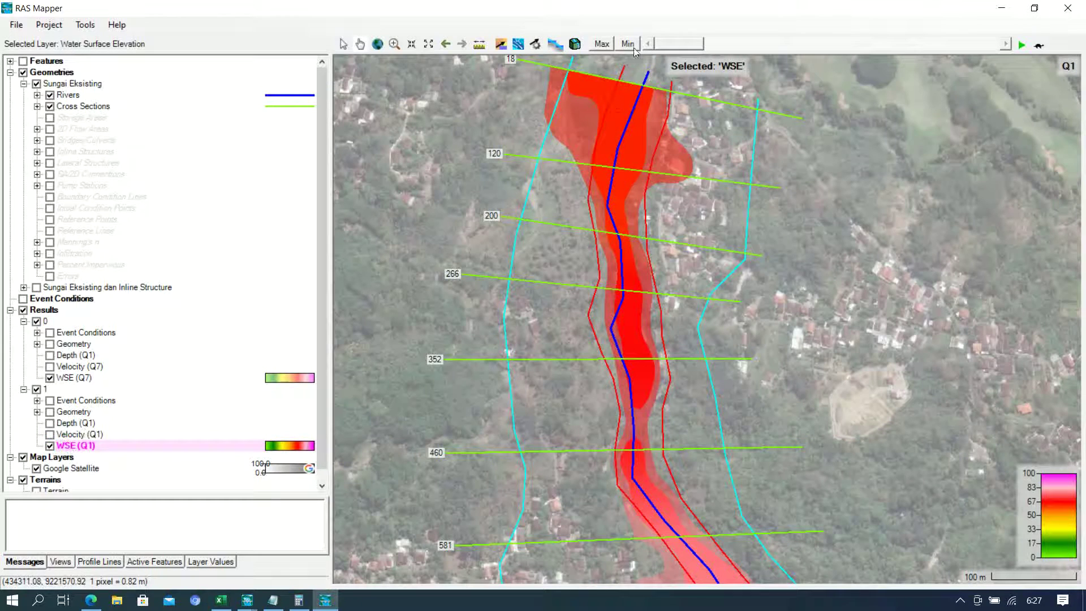
click(603, 47)
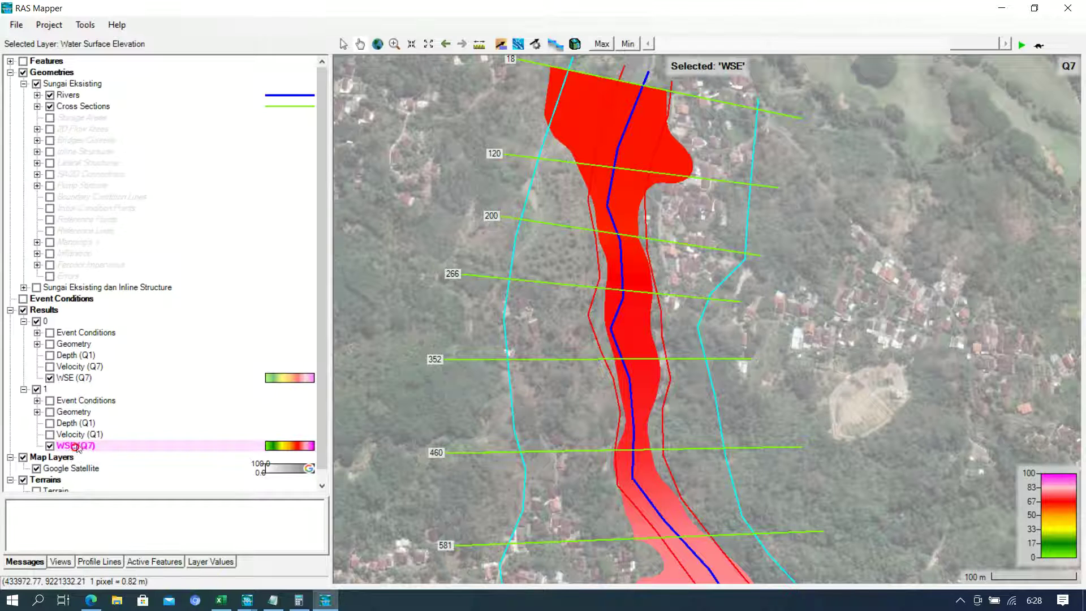
click(77, 379)
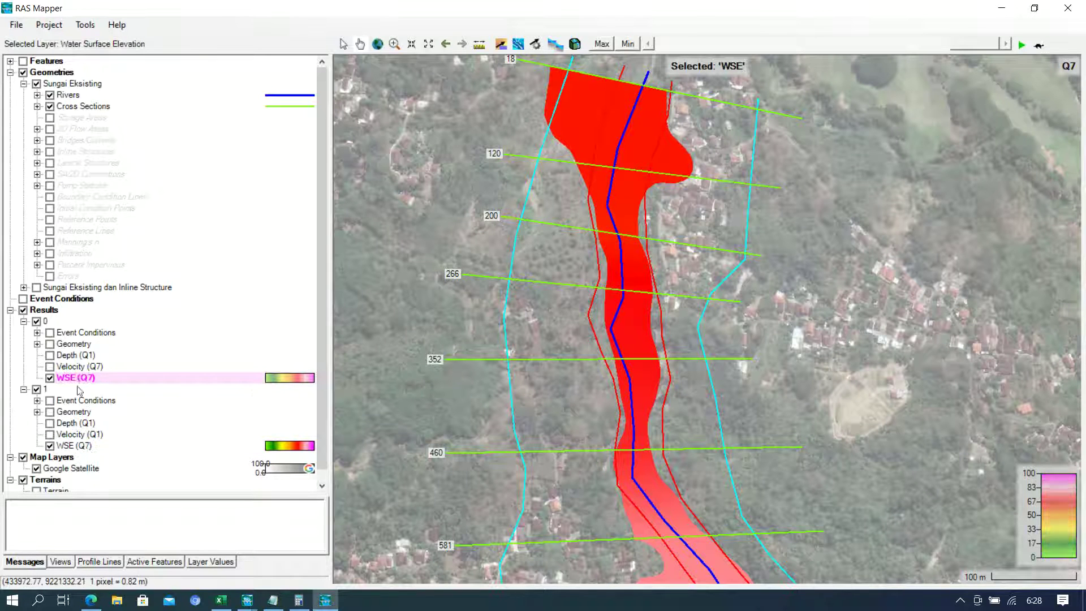
click(64, 448)
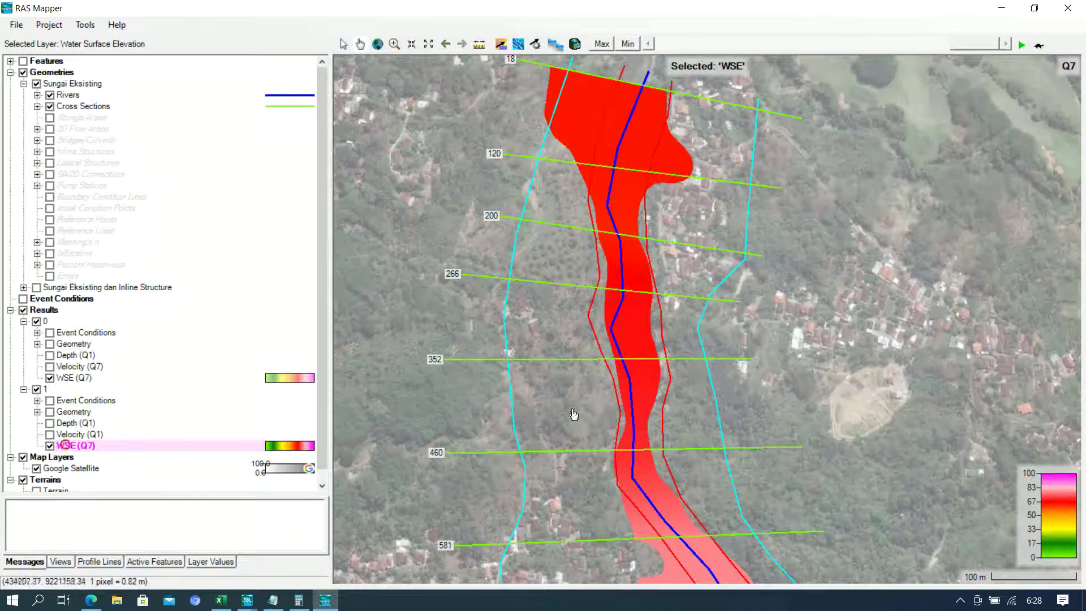
- Expand the Inline Structures layer of the Sungai Eksisting geometry and turn it on
drag(841, 405, 856, 142)
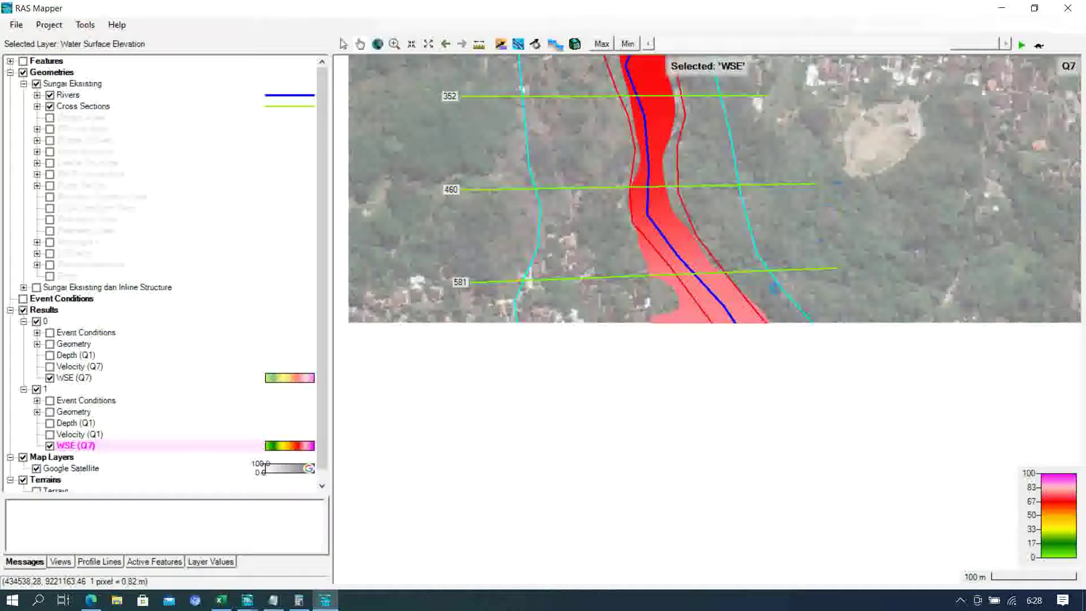
drag(795, 411, 756, 306)
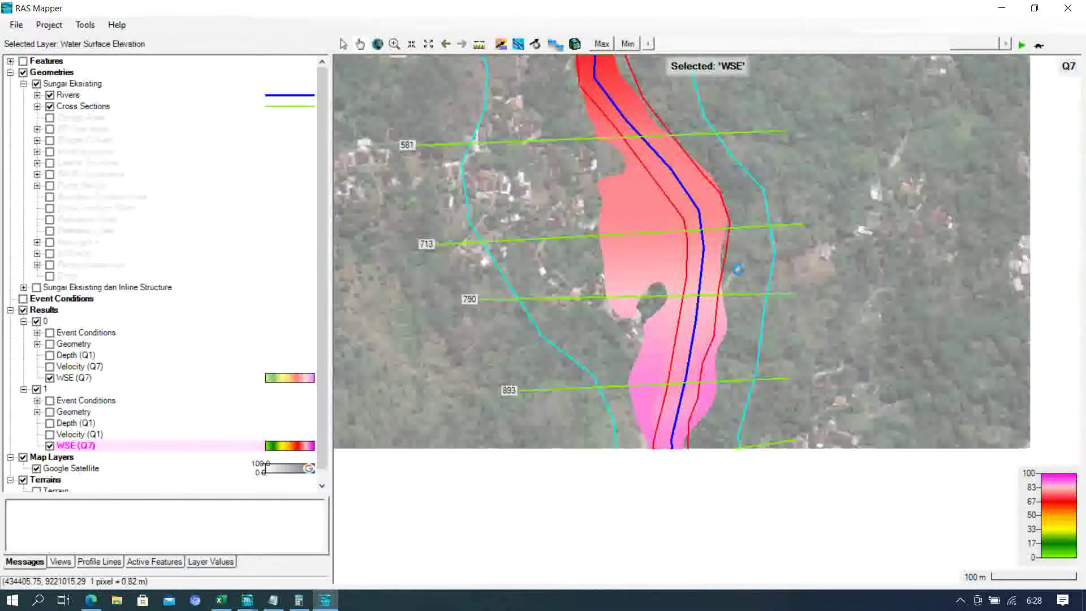
drag(868, 376, 859, 348)
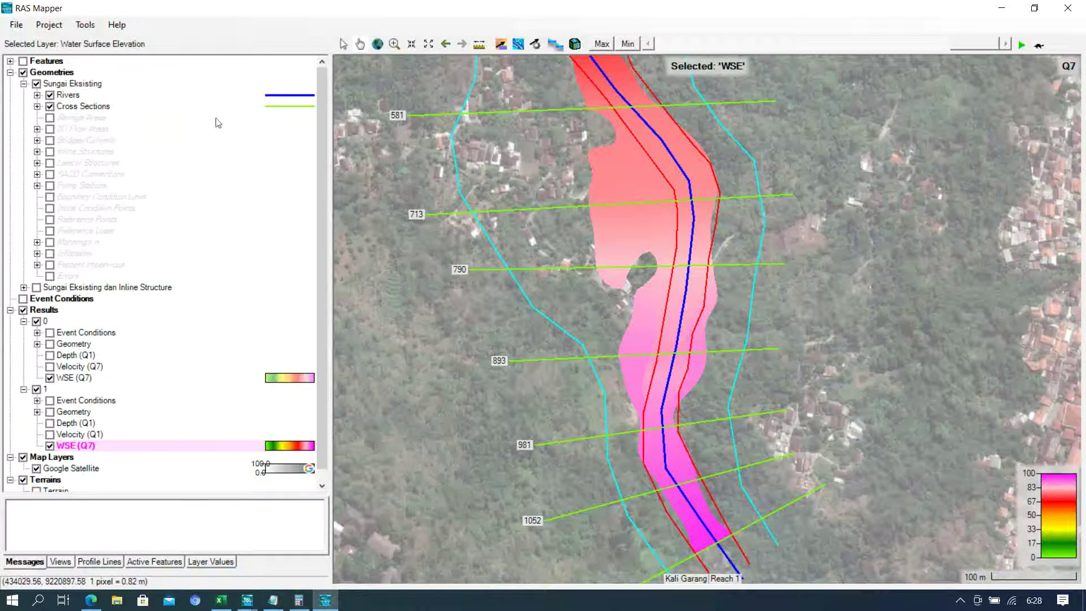
click(36, 152)
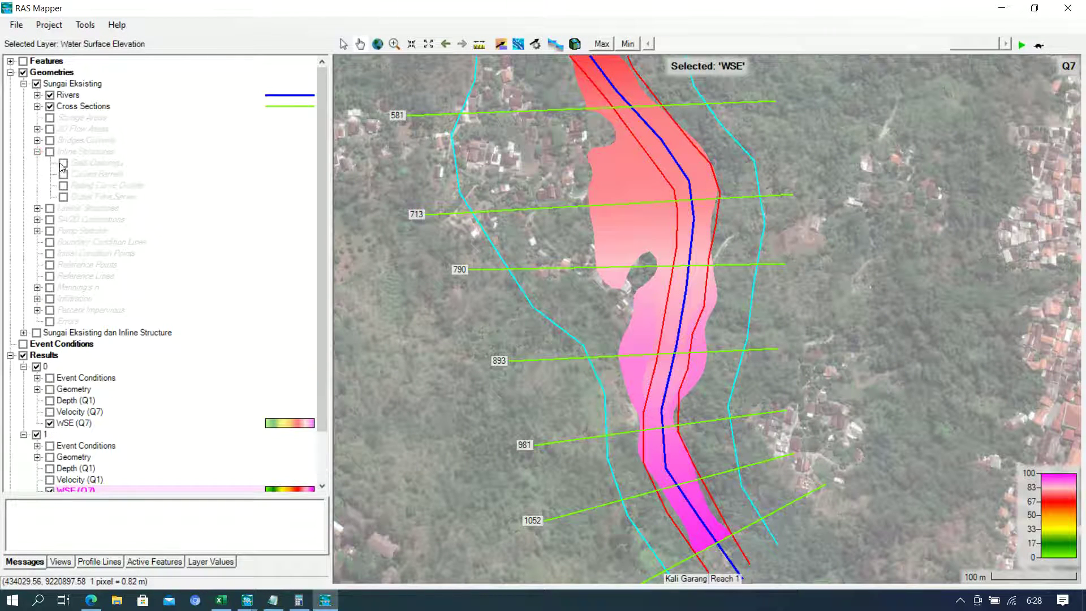
click(50, 151)
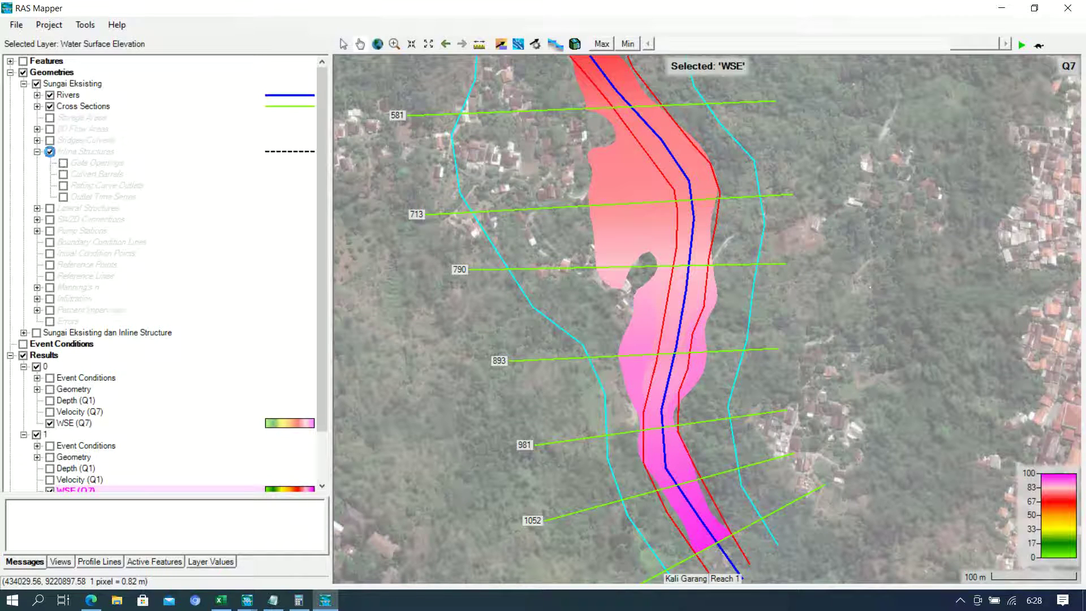
- Turn off Inline Structures in the Sungai Eksisting geometry and display the Inline Structures layer of Sungai Eksisting dan Inline Structure instead
click(49, 152)
click(23, 332)
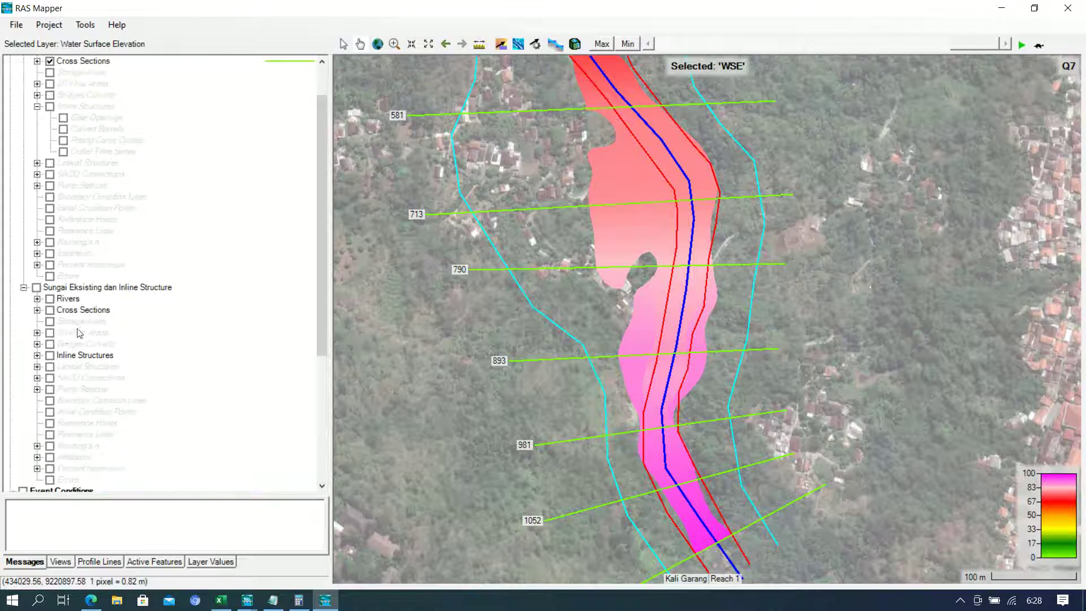
click(51, 356)
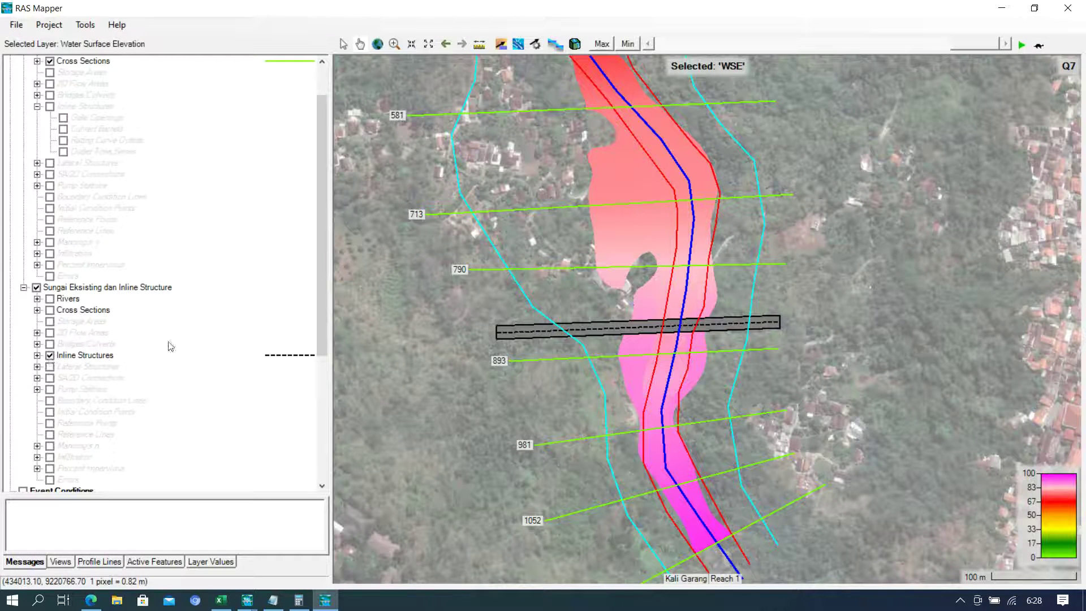
- Compare the flooded extents around the inline structure by toggling the WSE (Q7) map of result 1 off and on over result 0
drag(323, 187, 323, 298)
scroll(312, 417, down, 1)
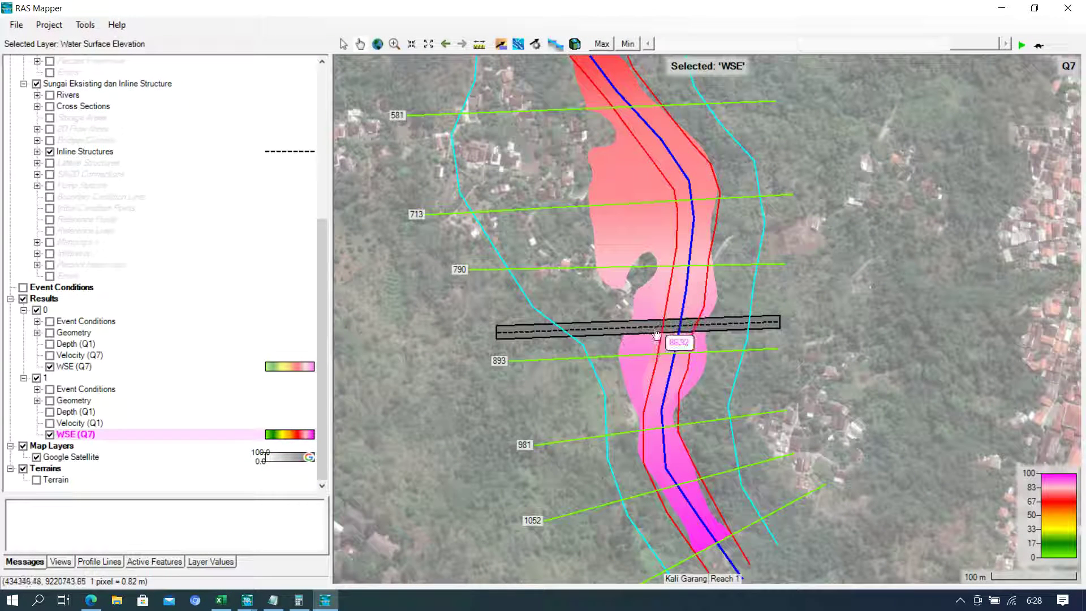
click(50, 435)
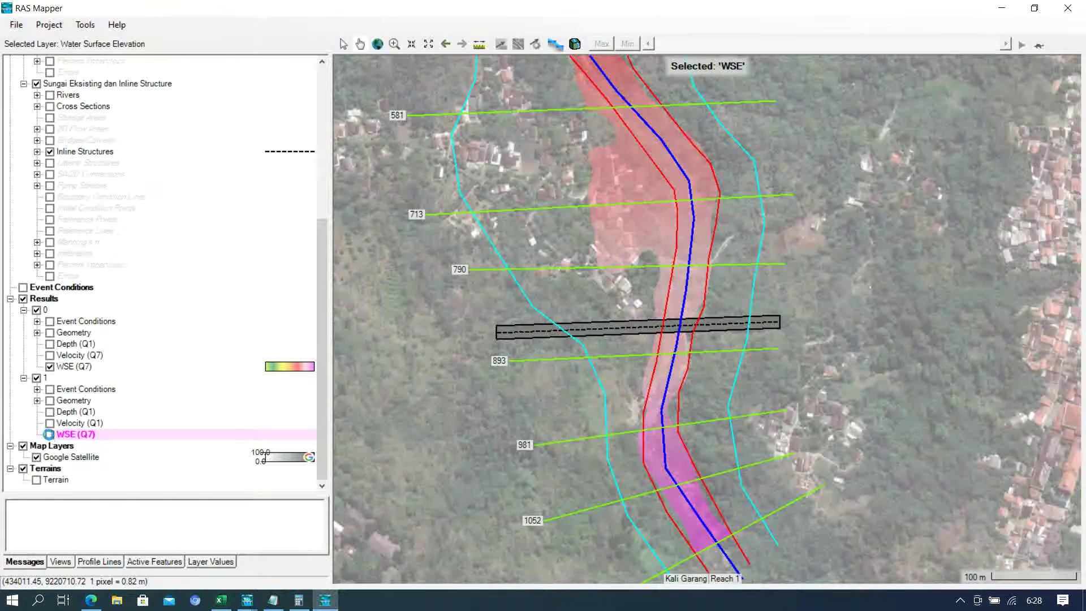
click(50, 435)
click(50, 435)
click(50, 434)
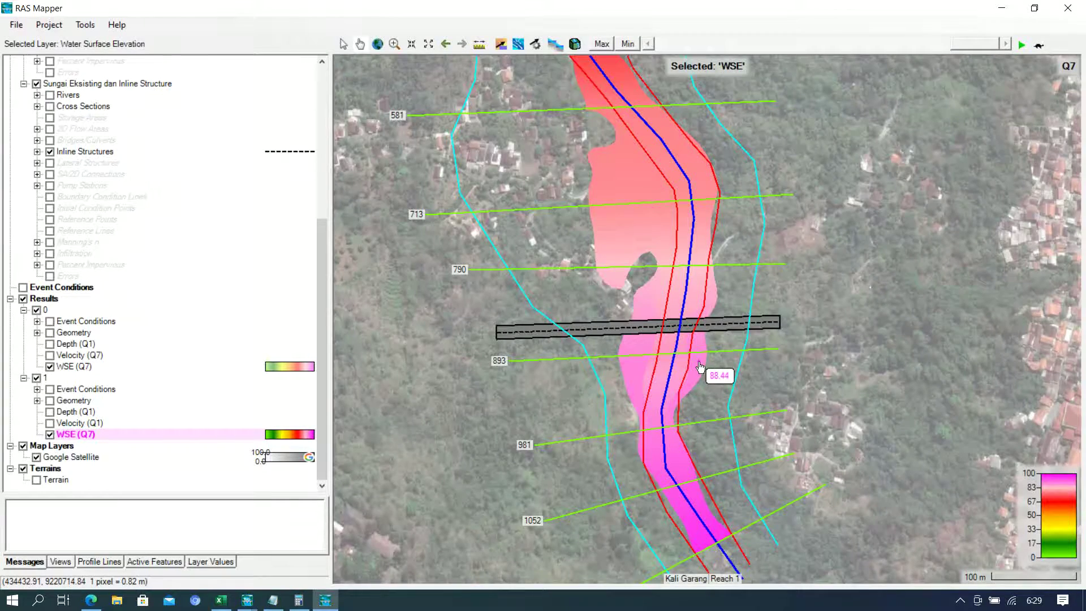
- Inspect the water surface from the inline structure along the reach to section 18, and hide the WSE (Q7) map of result 1
drag(700, 368, 686, 499)
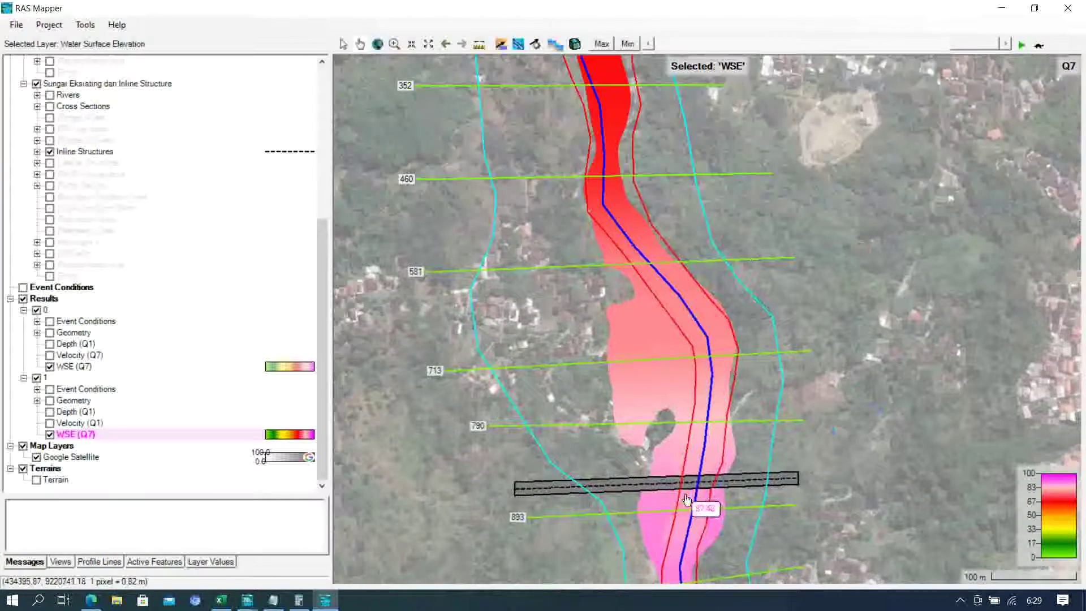
drag(870, 227, 862, 355)
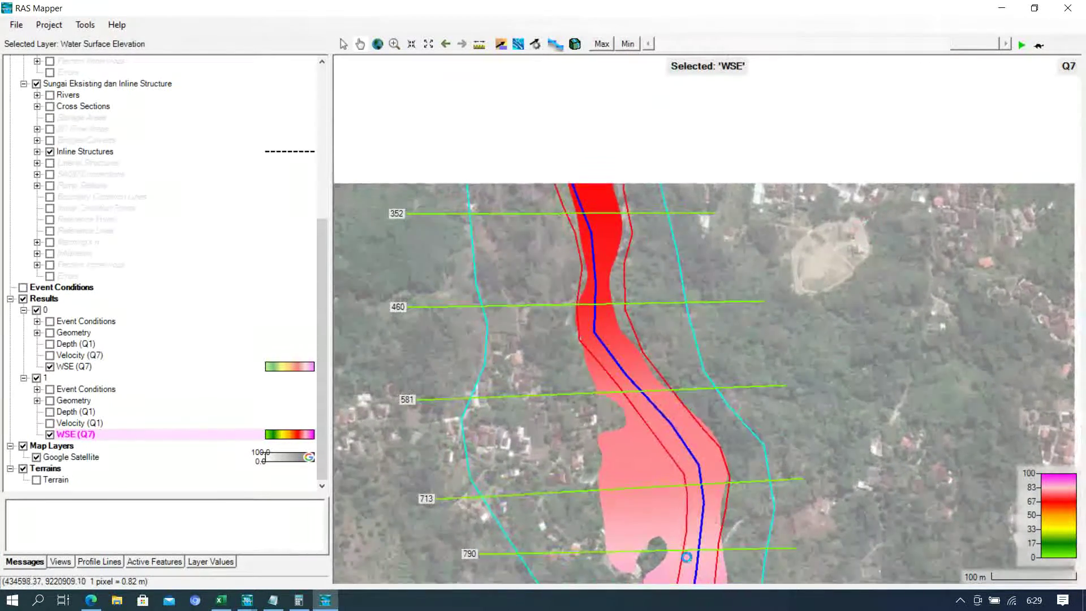
drag(680, 380, 714, 581)
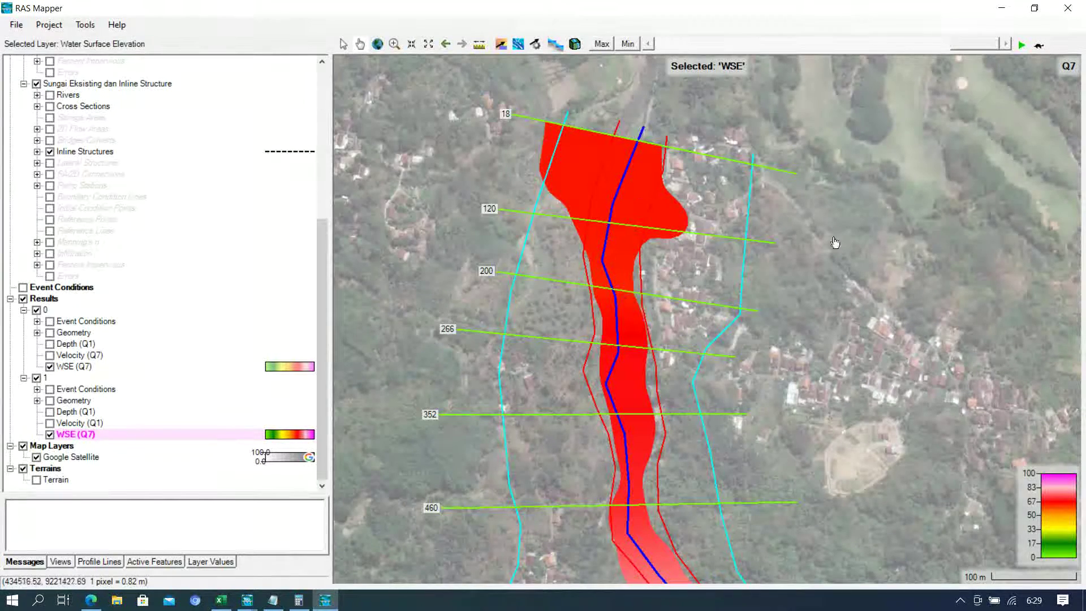
drag(872, 370, 847, 216)
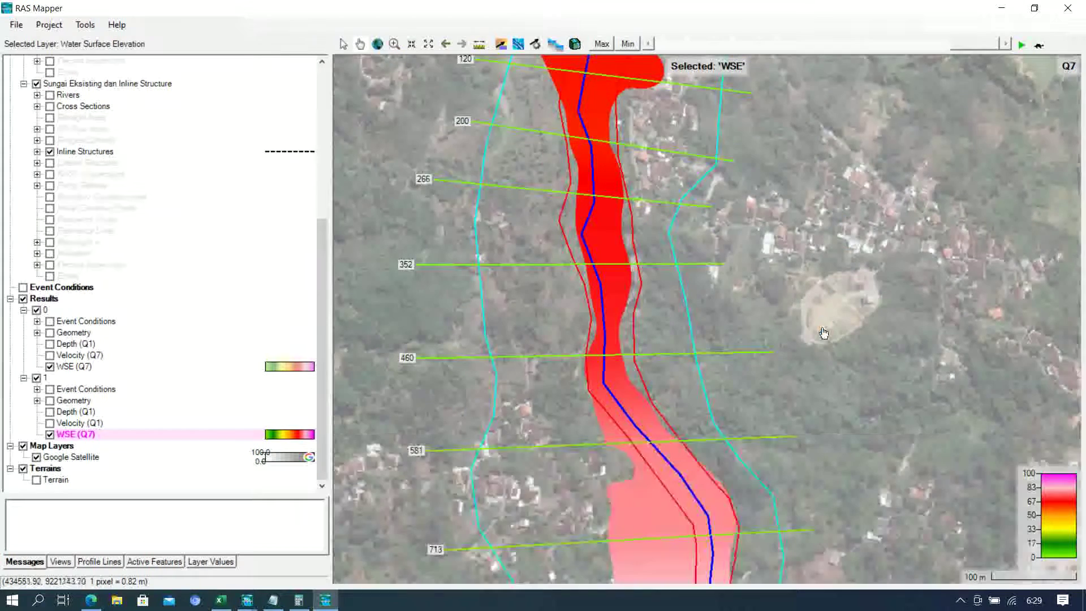
drag(823, 333, 841, 133)
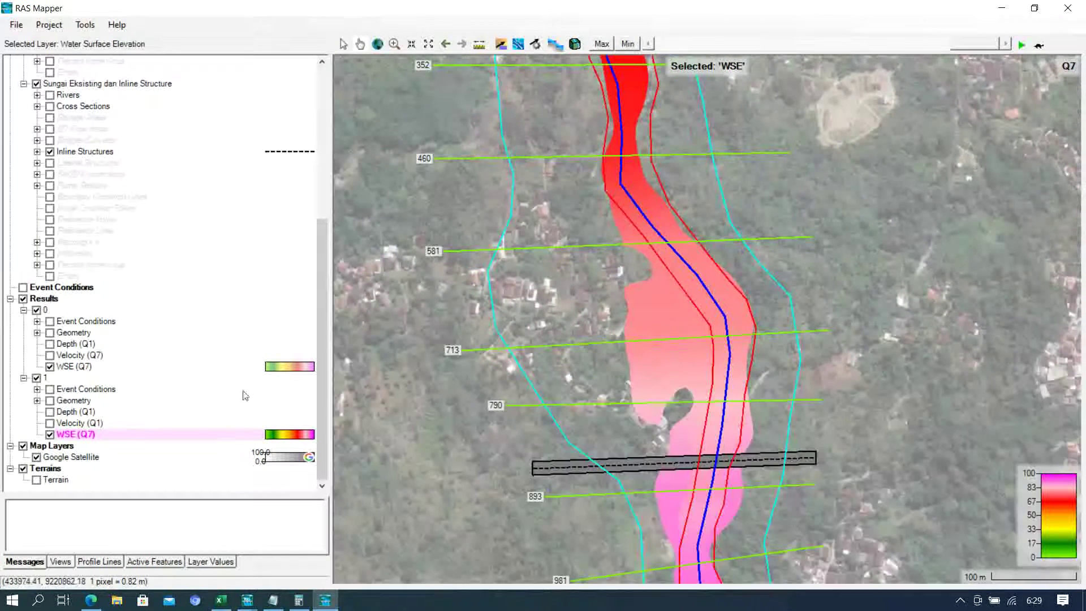
click(50, 434)
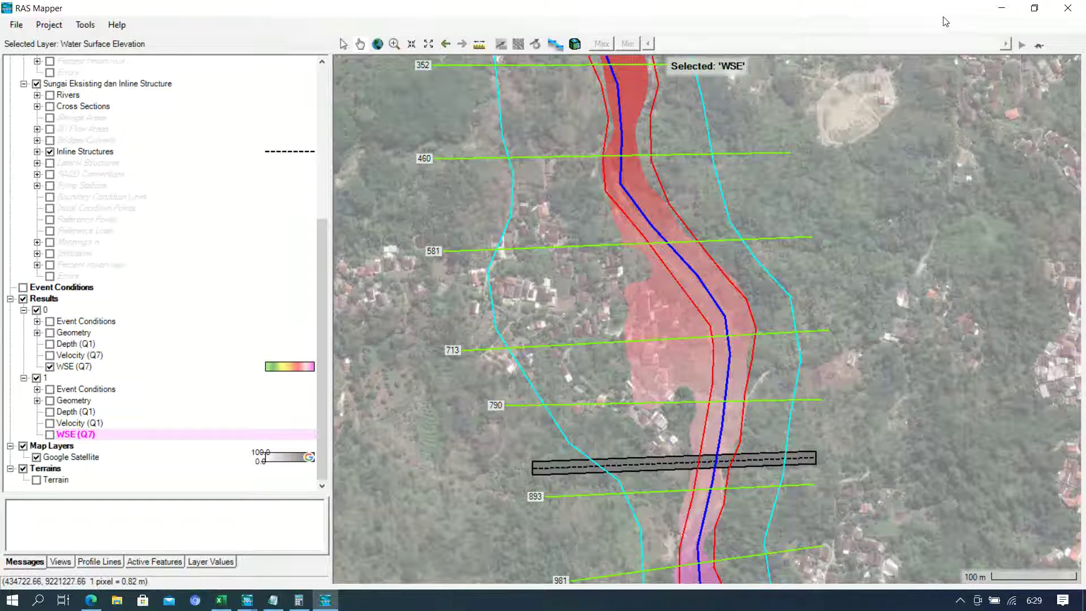
- Close RAS Mapper and open the geometric data editor in HEC-RAS at full size
click(1064, 9)
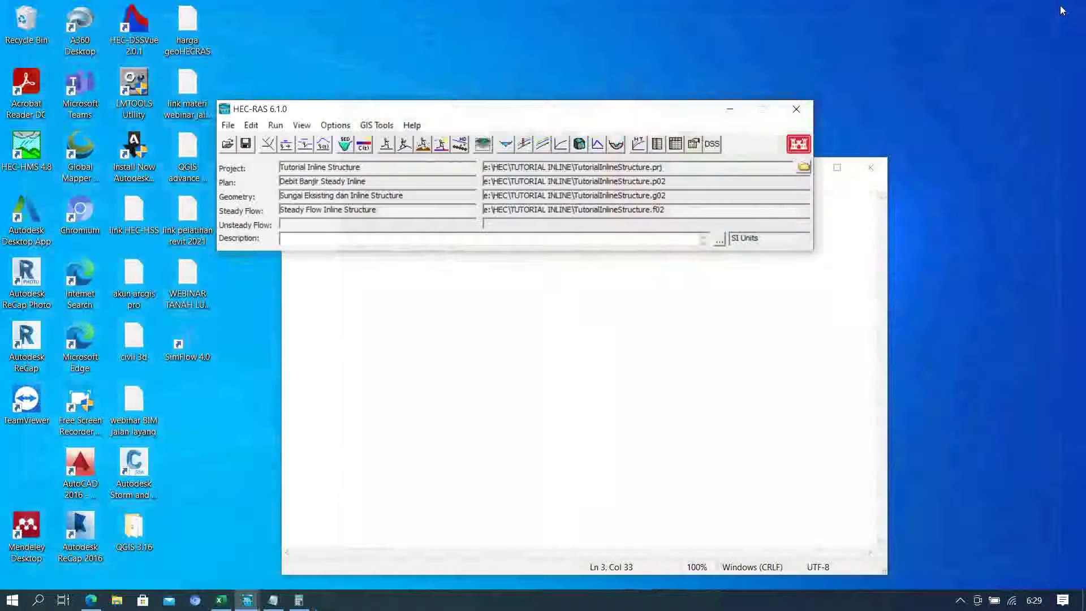
click(269, 145)
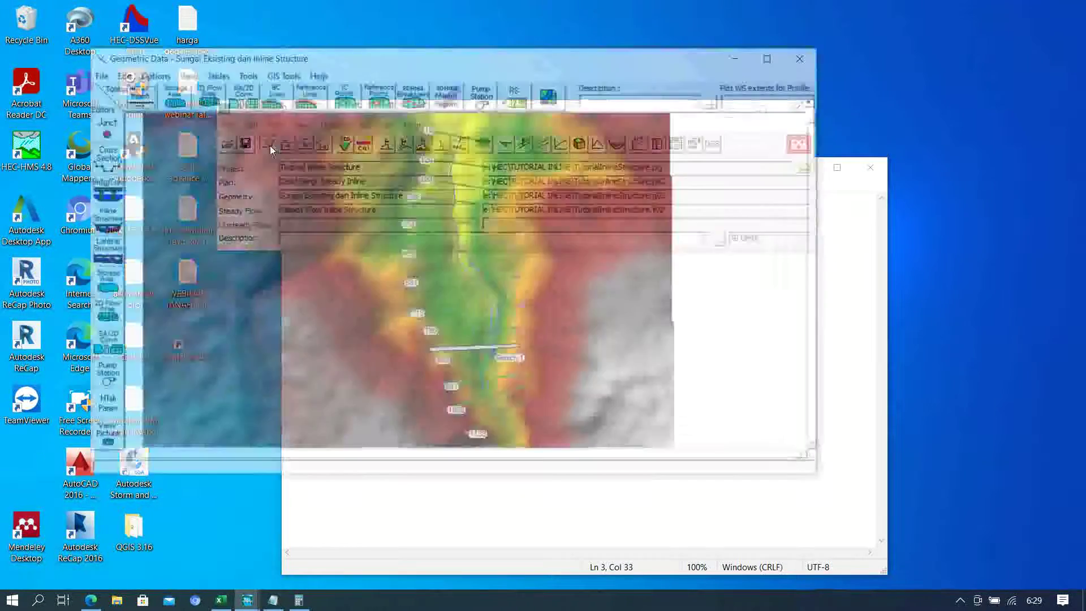
click(778, 54)
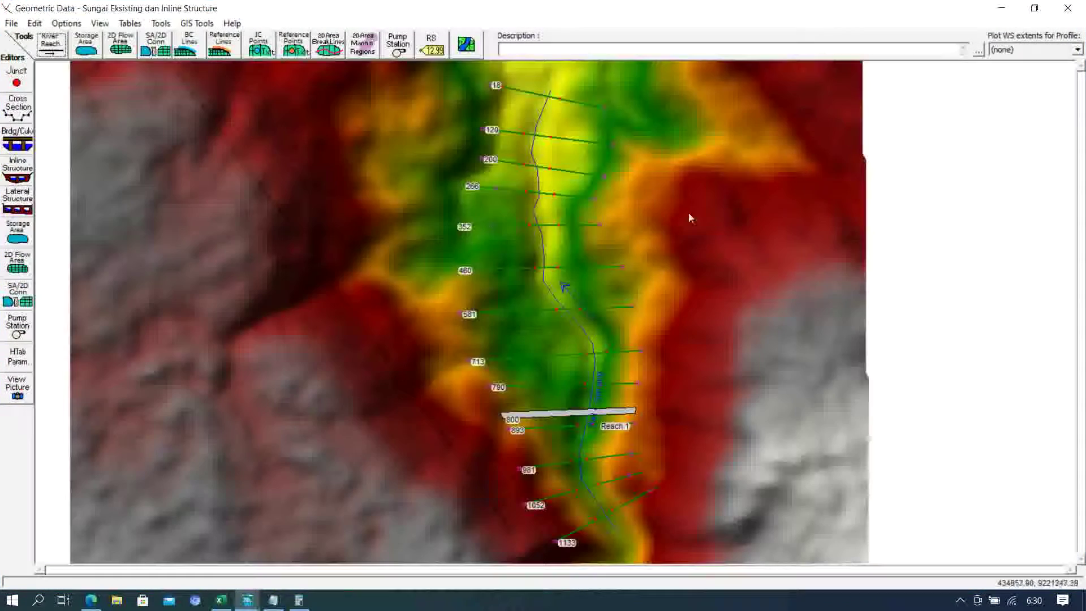
- Open the cross section data for river station 790 of Kali Garang, Reach 1, enlarged to full screen
click(18, 109)
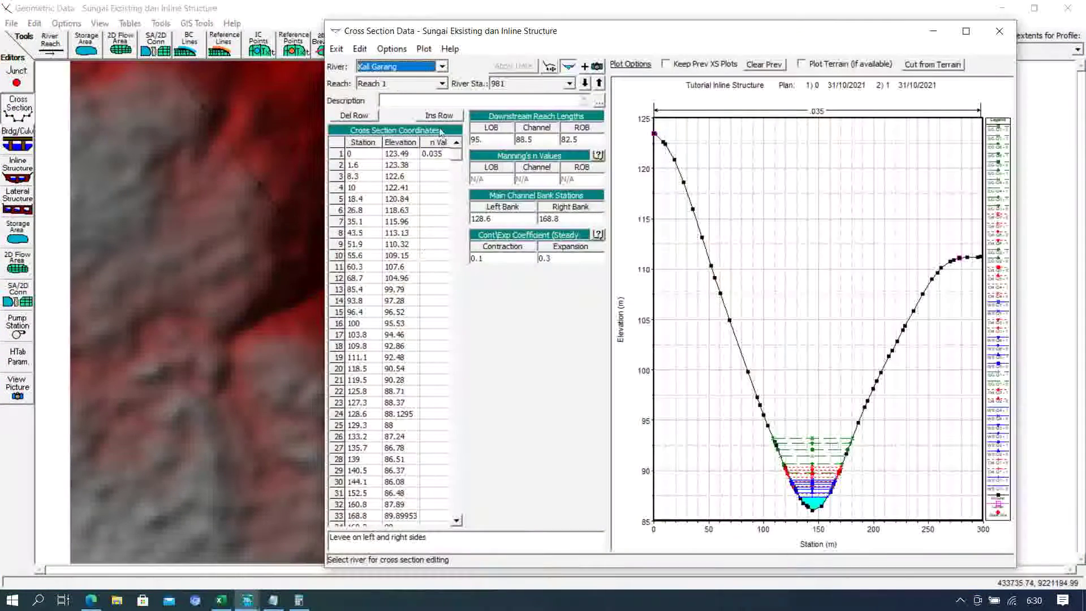
click(569, 83)
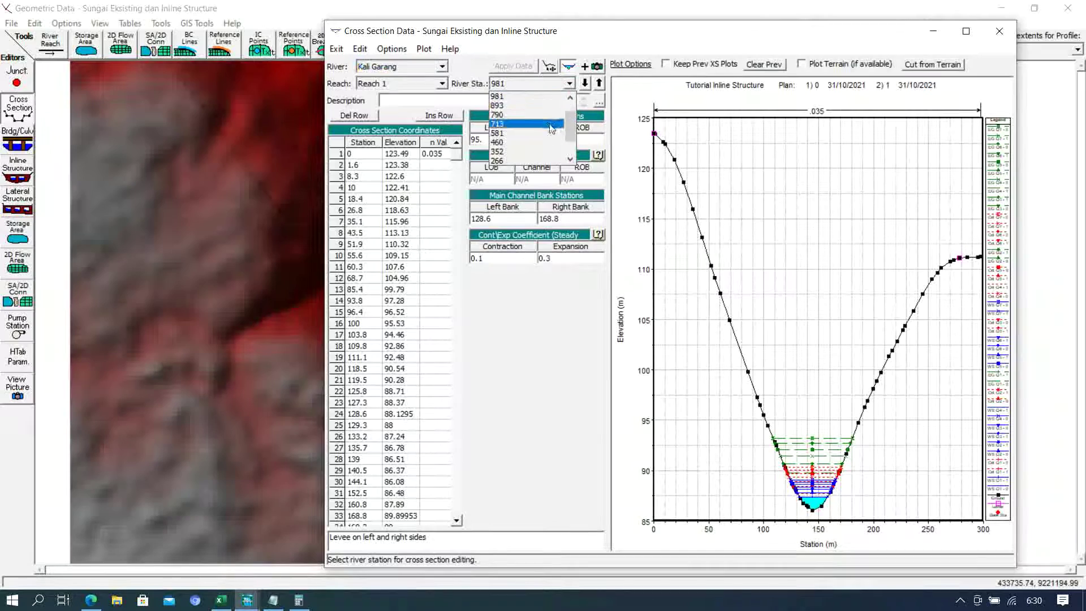
click(547, 115)
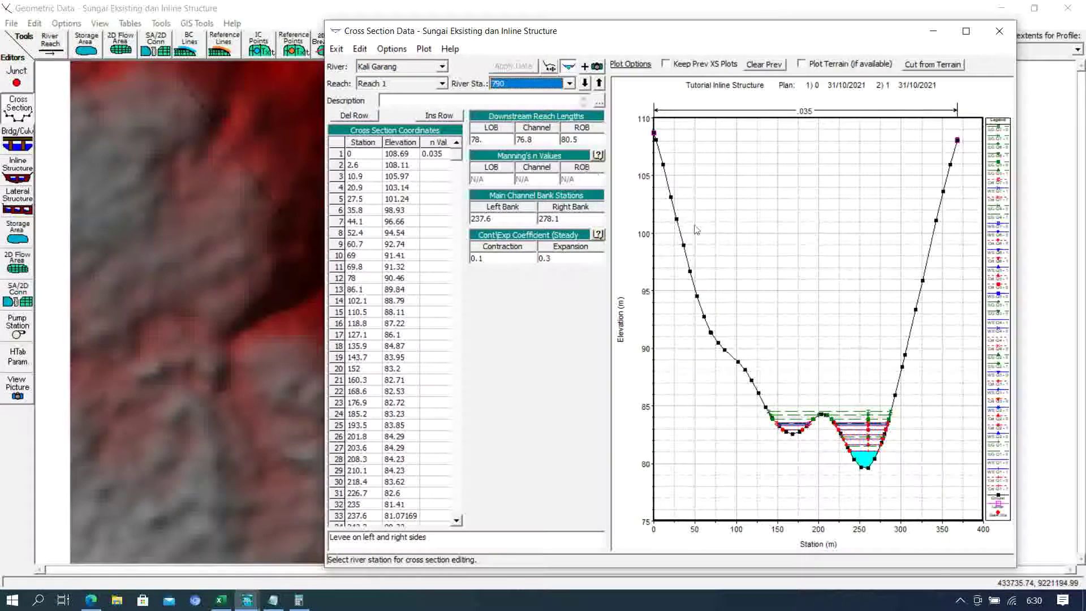
click(966, 31)
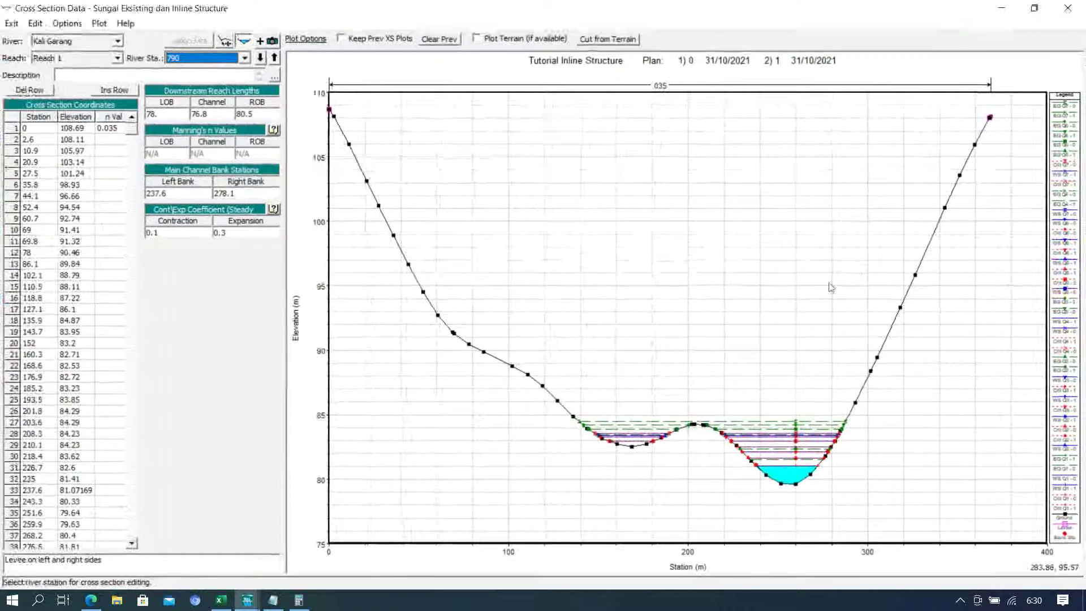
click(67, 24)
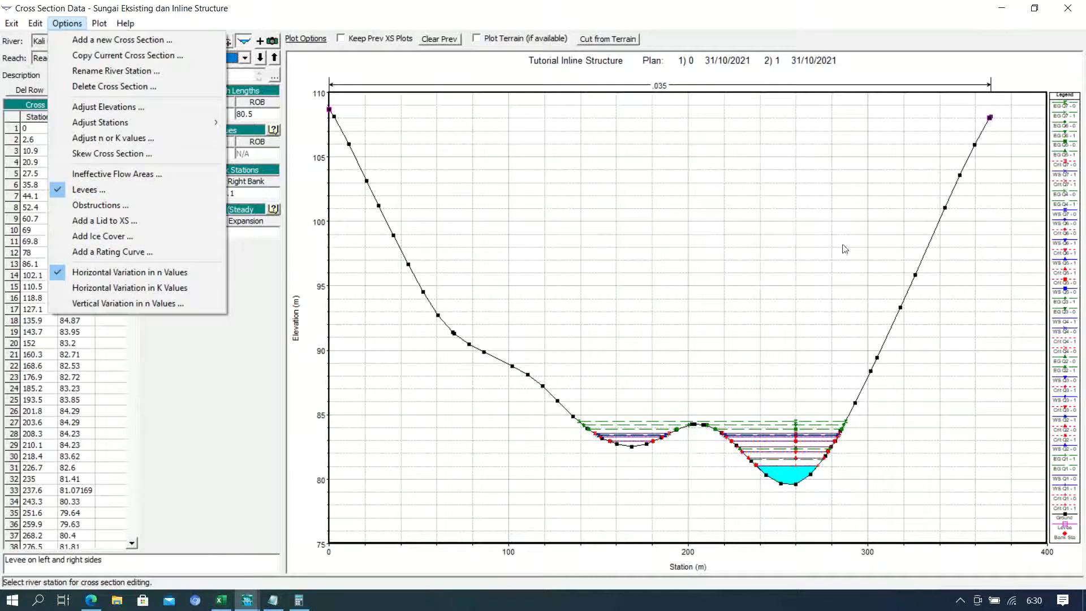
- Limit the profiles plotted on the cross section to Q7 only
right_click(838, 150)
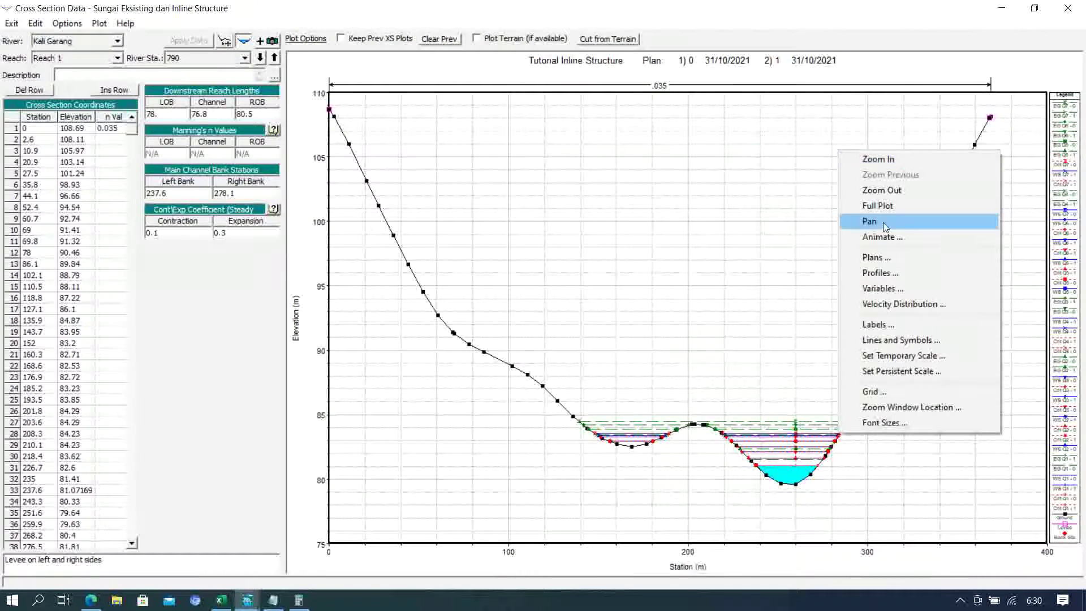
click(904, 279)
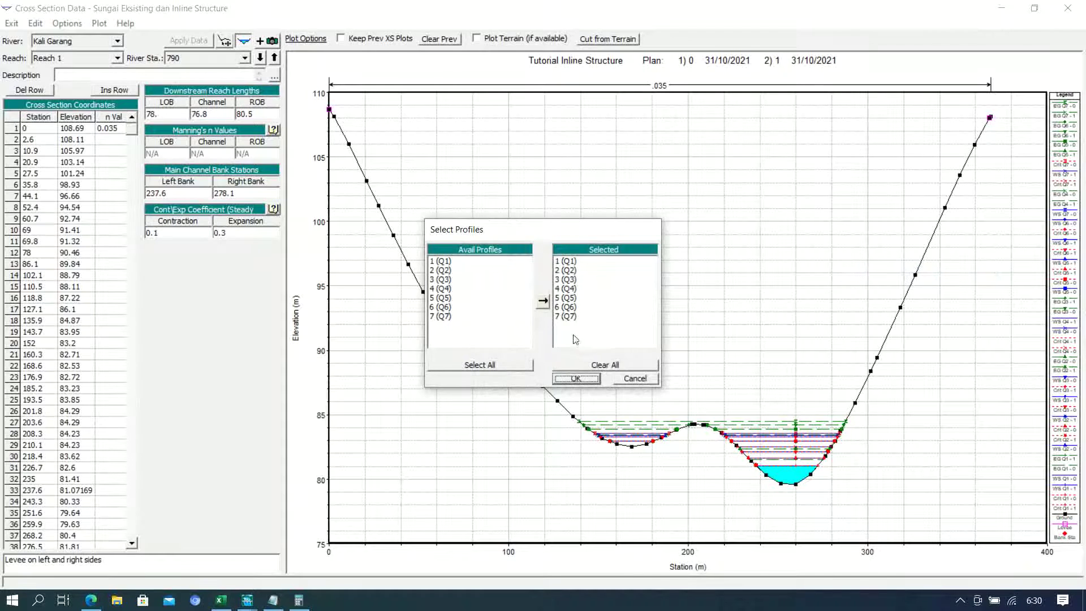
click(586, 365)
click(467, 318)
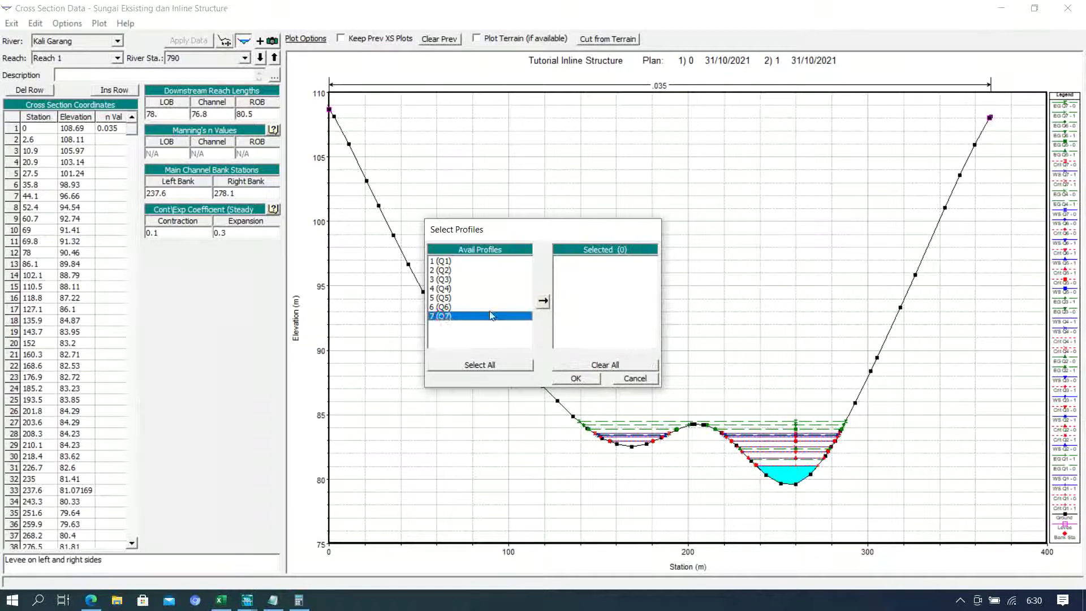
click(545, 301)
click(574, 378)
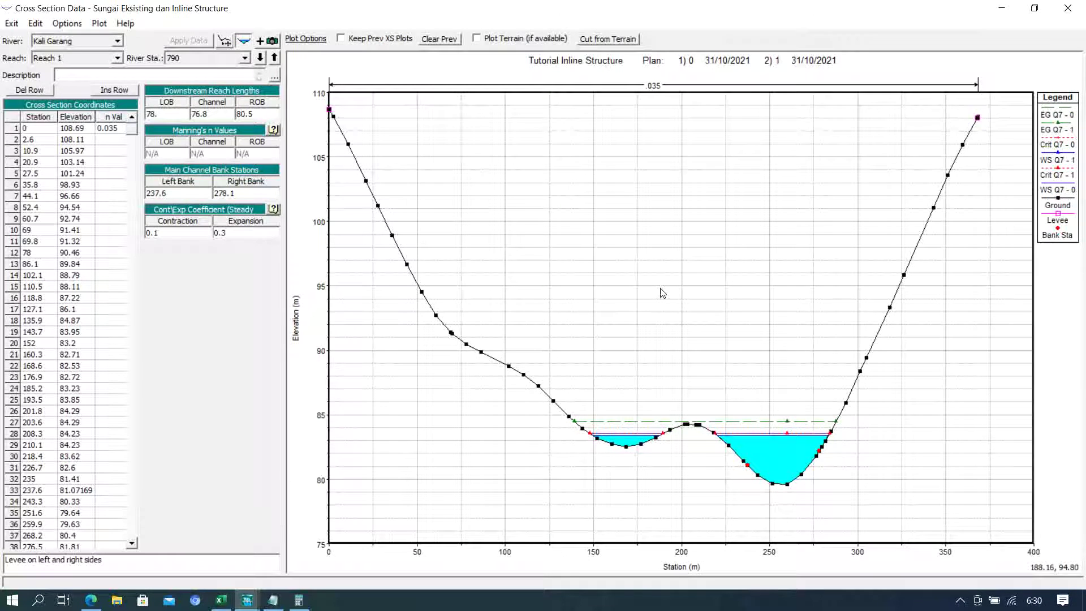
- Zoom the plot of section 790 to the main channel and the adjacent ground crest, and open the section's levee data beside it
right_click(715, 305)
click(718, 308)
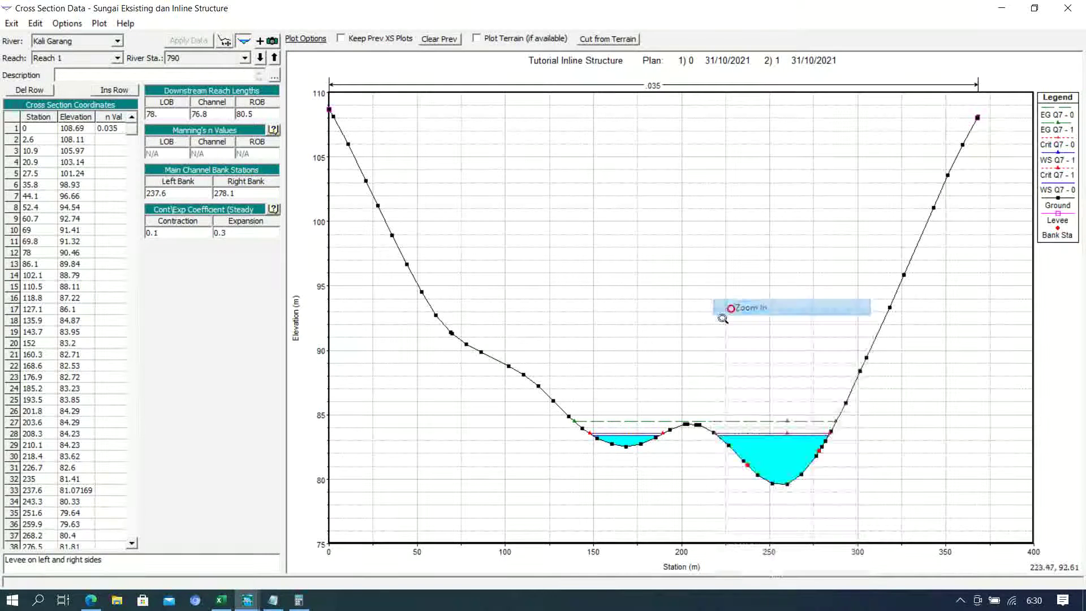
drag(634, 347, 854, 527)
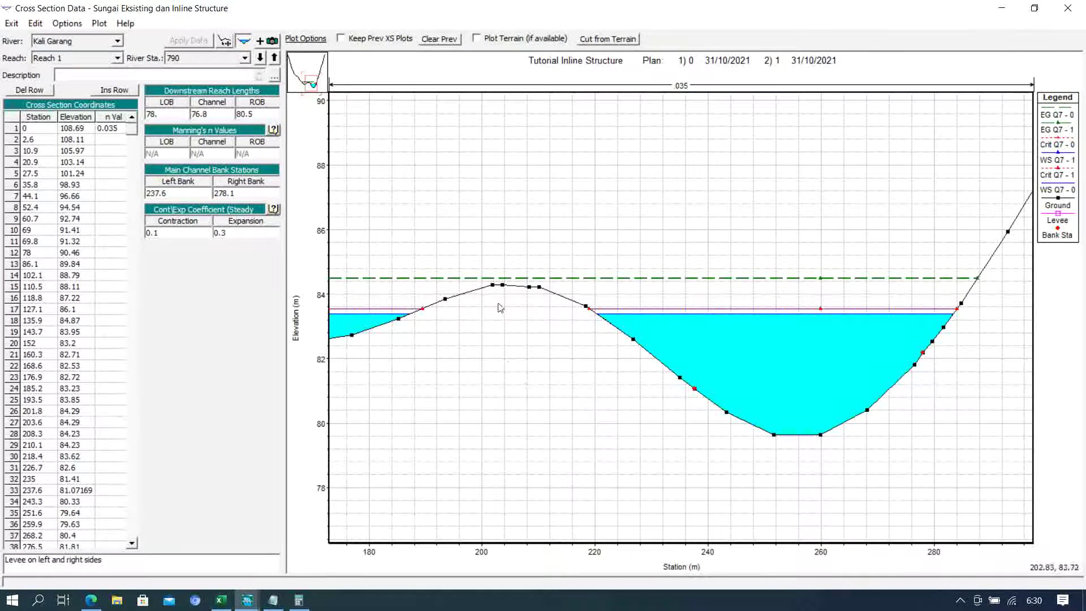
click(67, 25)
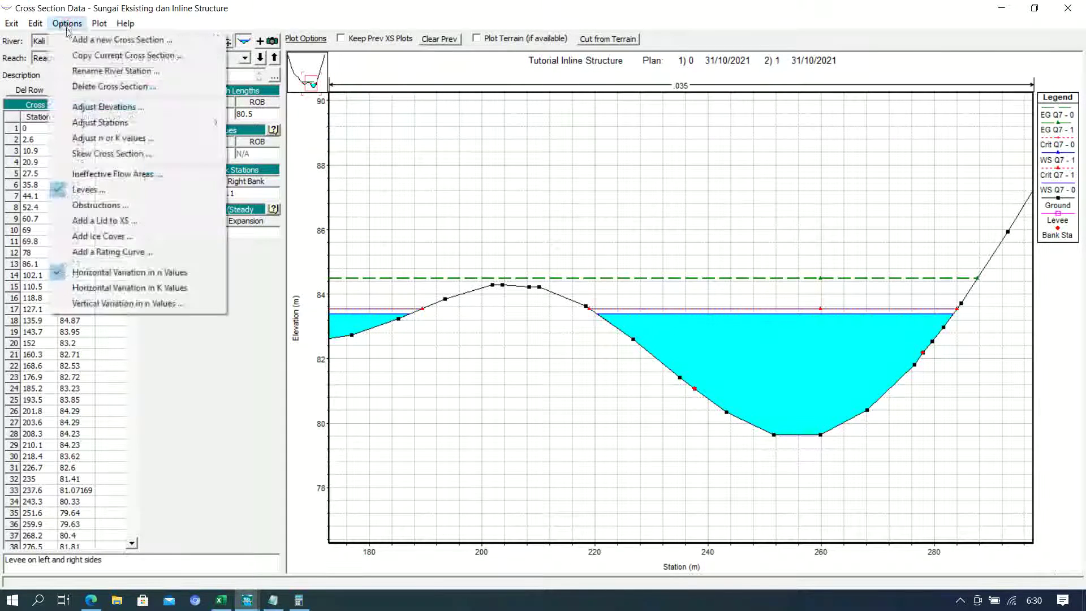
click(102, 193)
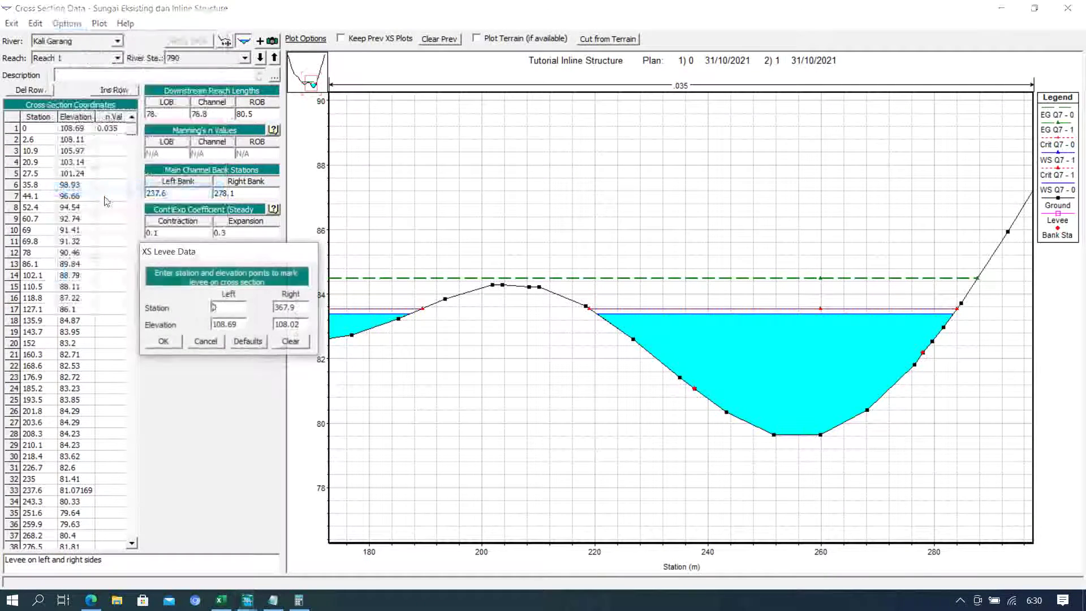
drag(248, 252, 206, 260)
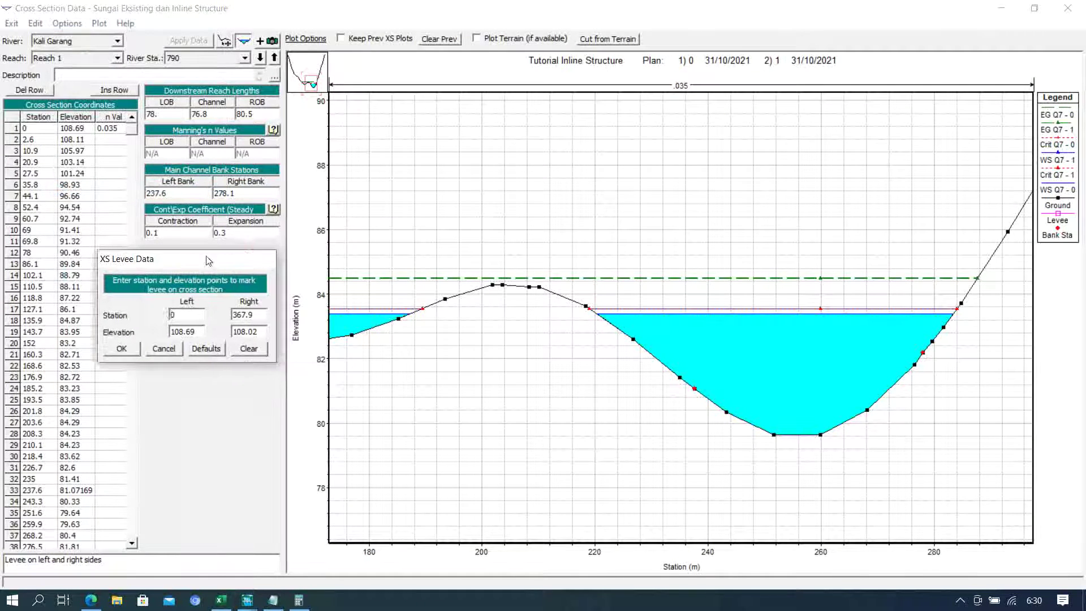
- Place the left levee of section 790 on the ground crest at station 203.6 with elevation 87, and apply the cross section data
click(499, 287)
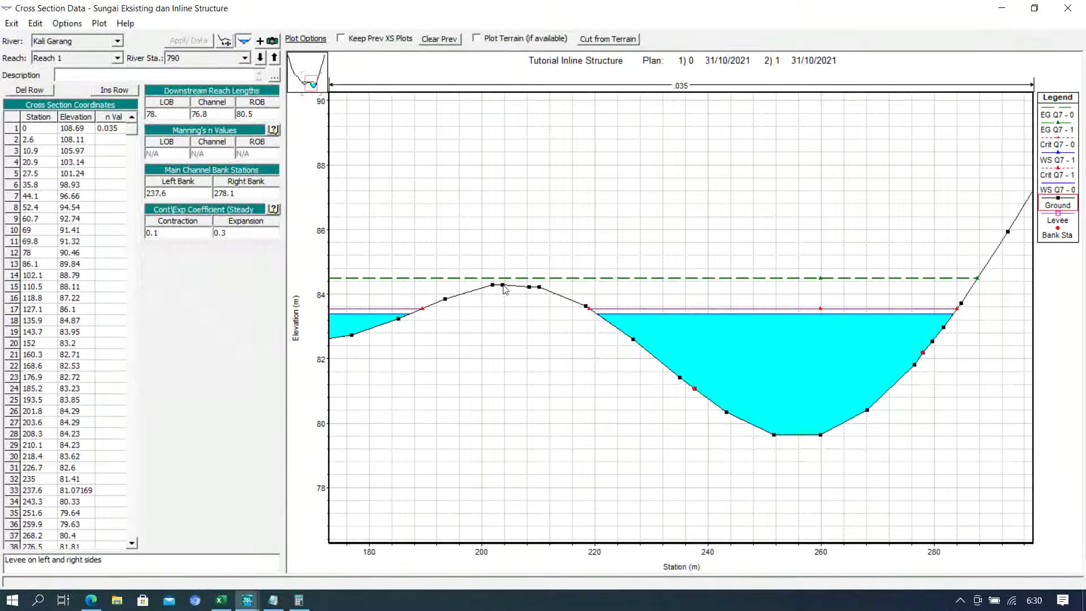
click(1034, 8)
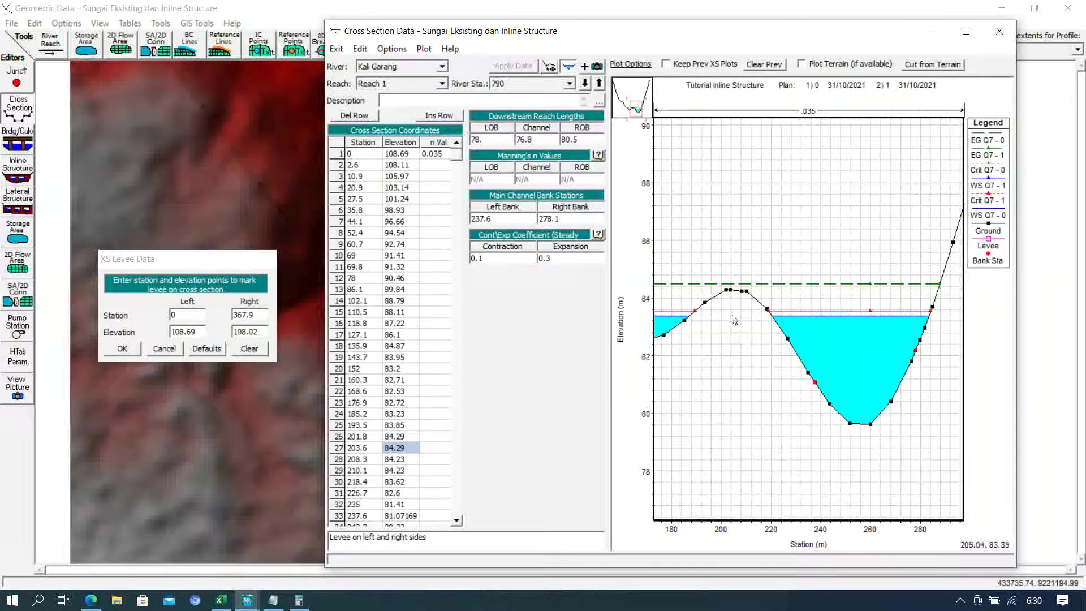
click(731, 290)
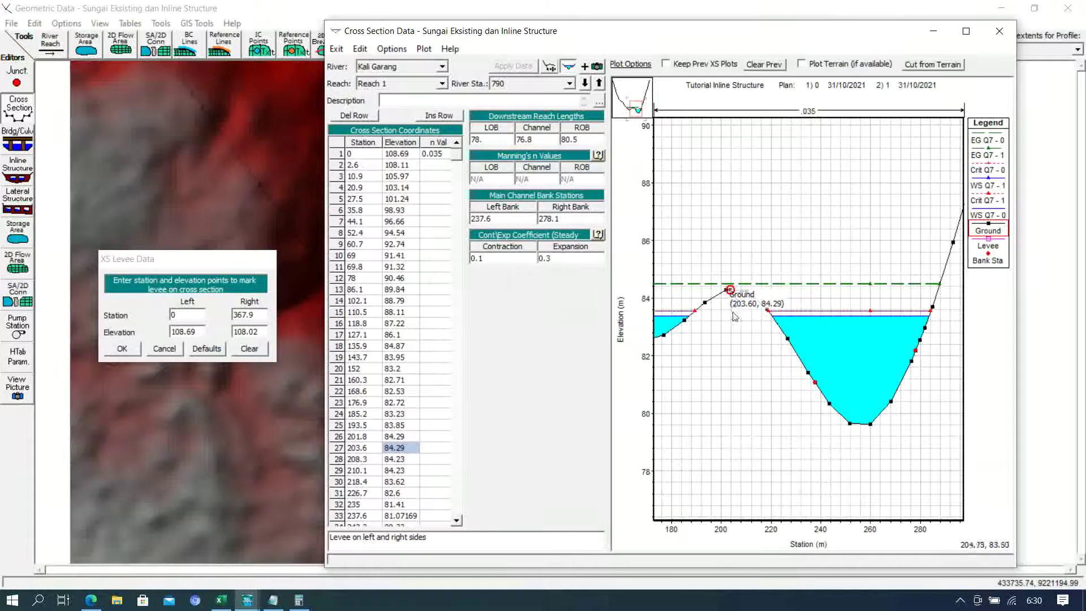
double_click(196, 315)
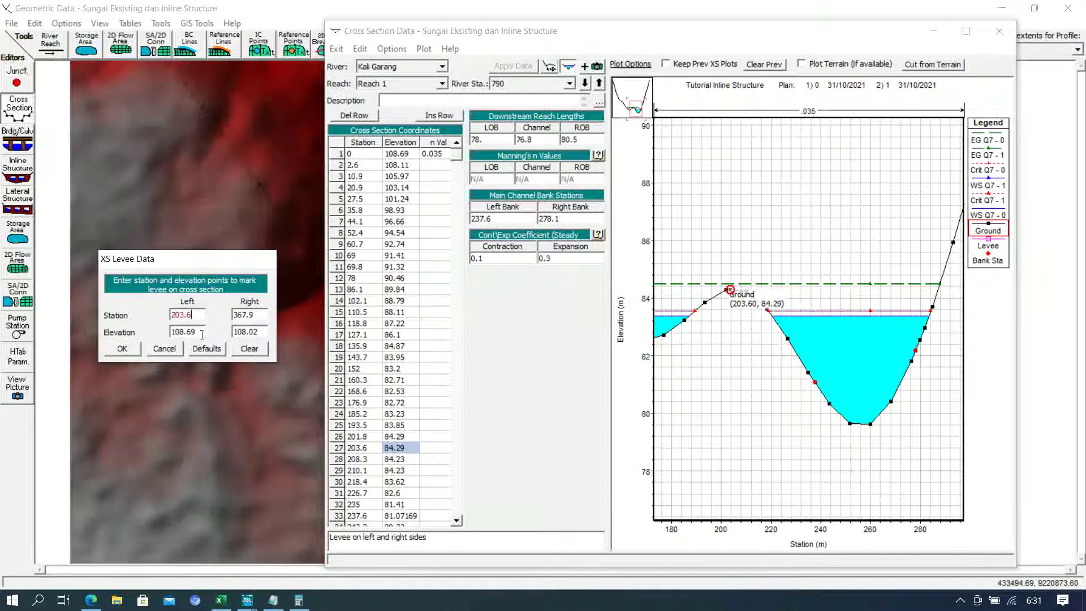
drag(201, 333, 169, 333)
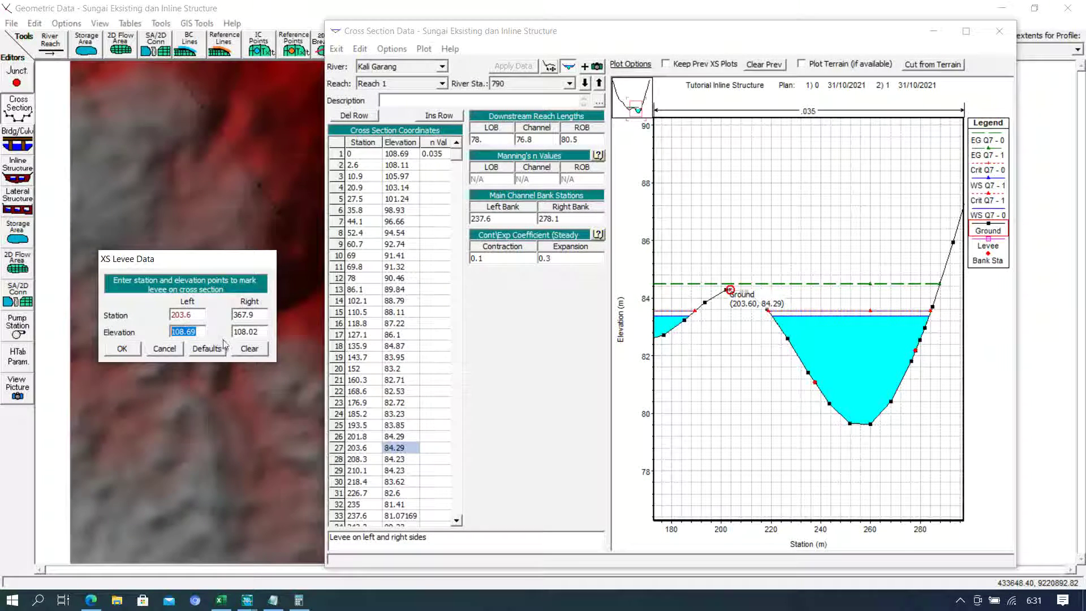
text(87)
click(123, 349)
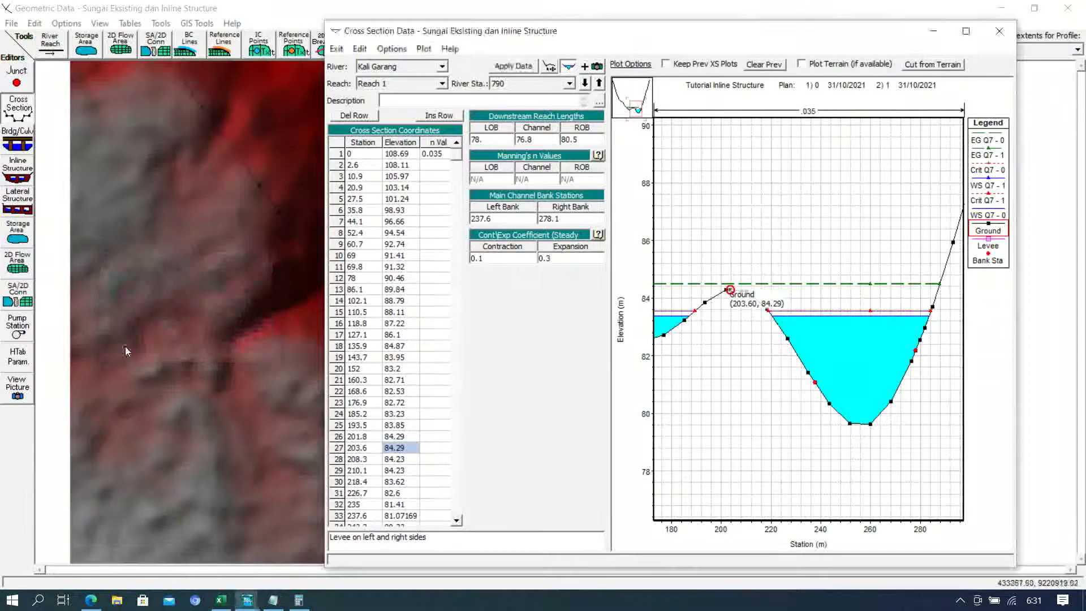
click(515, 70)
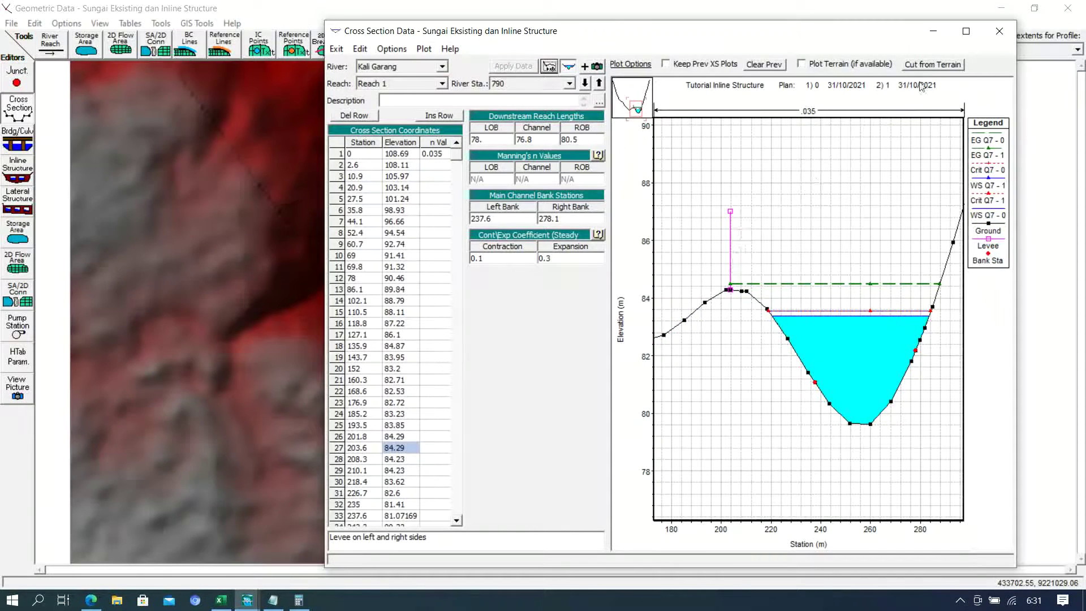
- Show the full plot of section 790 in the enlarged cross section editor to examine the new left levee
click(967, 30)
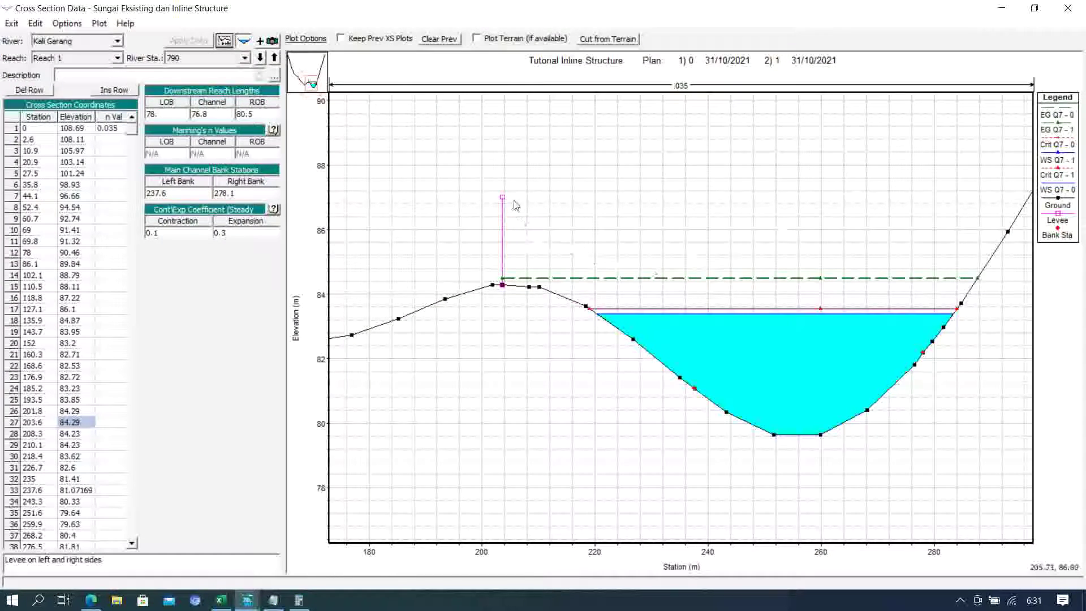
right_click(589, 198)
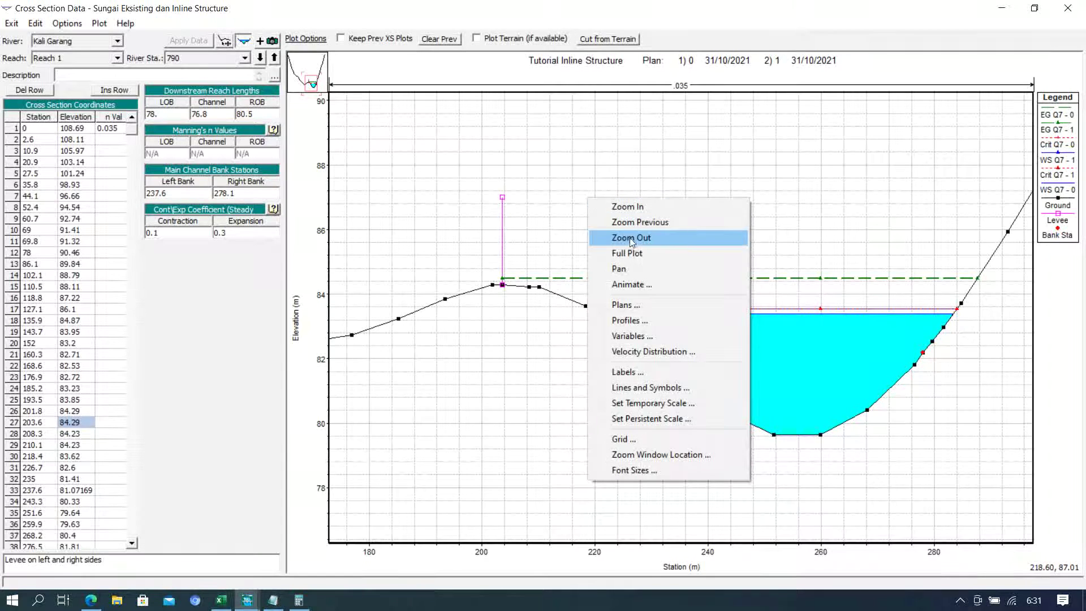
click(639, 255)
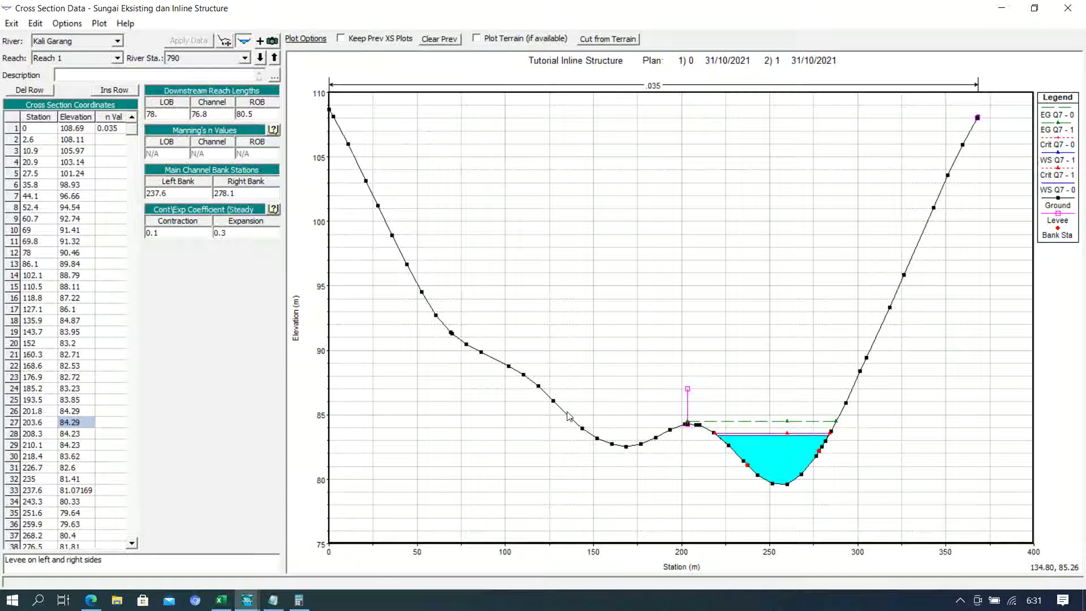
- Go to the next downstream cross section, river station 713, and zoom its plot to the main channel
click(260, 58)
click(260, 57)
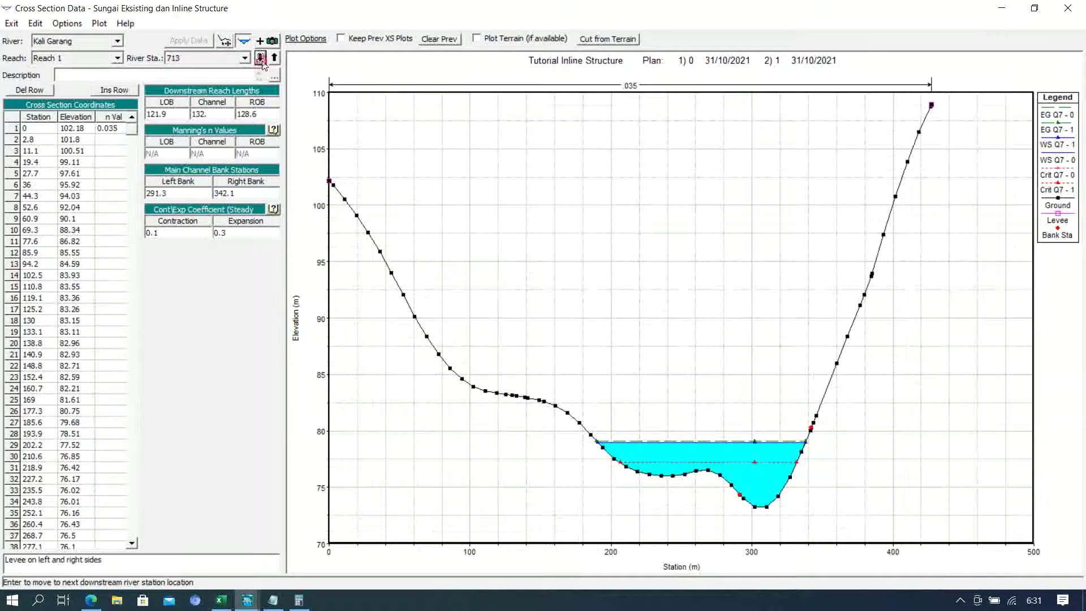
click(274, 59)
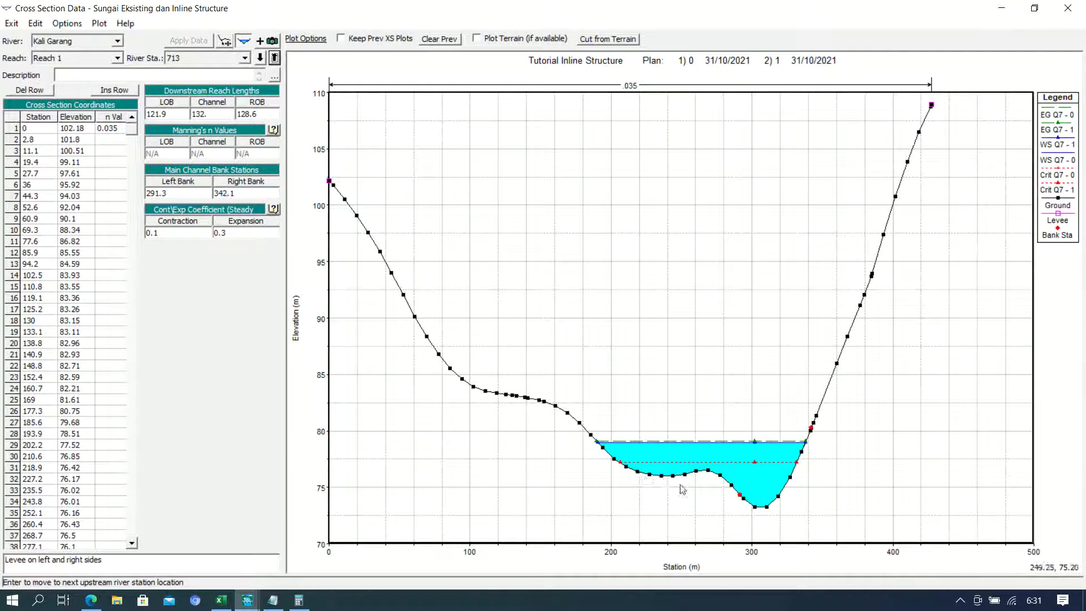
right_click(625, 209)
click(643, 210)
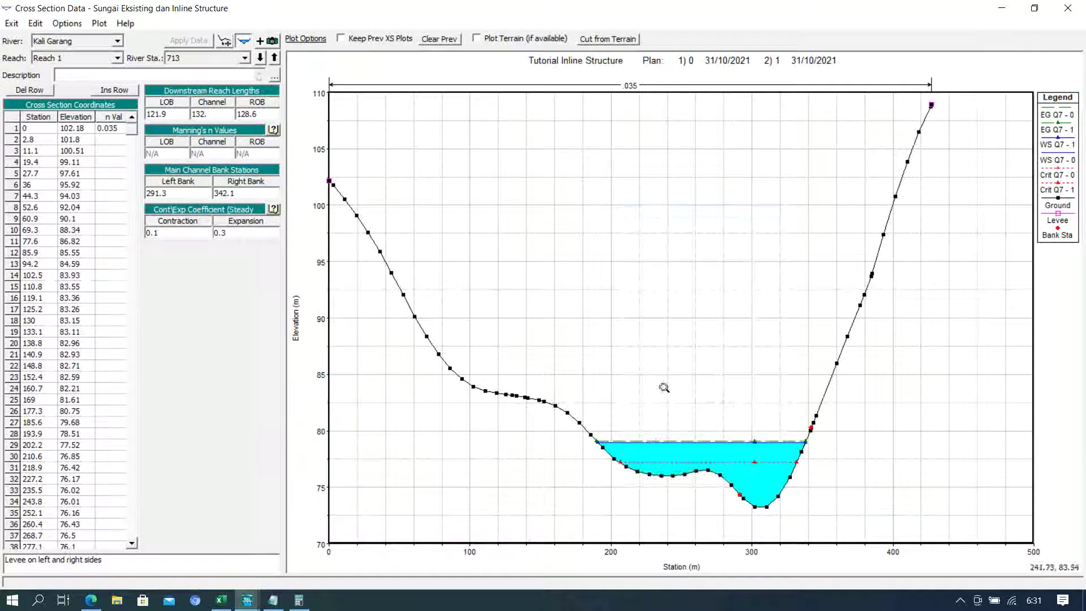
drag(617, 363, 838, 535)
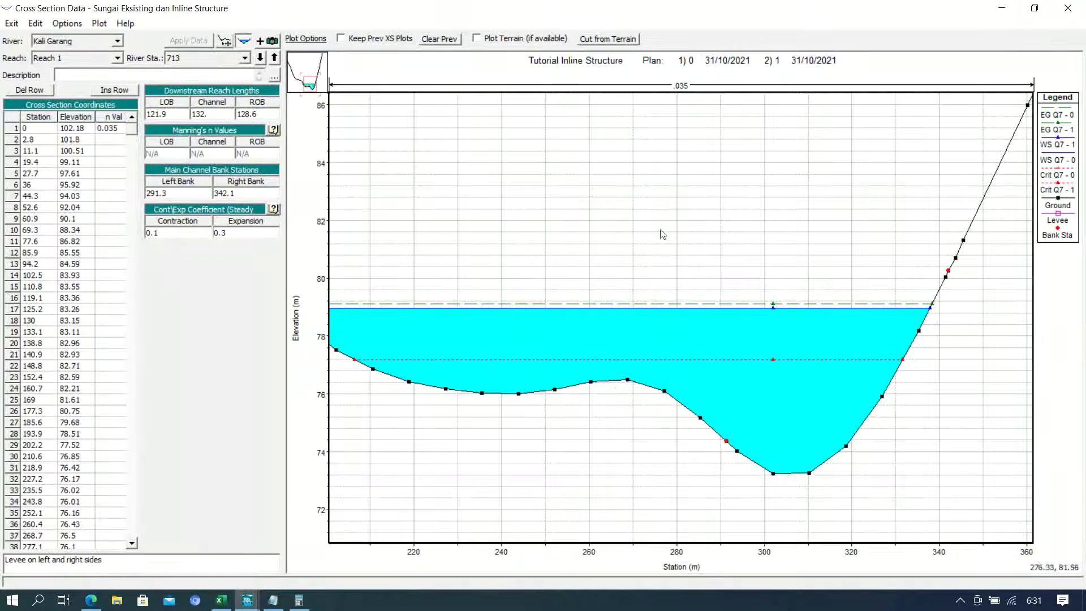
- Read the station and elevation of the ground crest separating the main channel of section 713 from its left overbank
right_click(657, 207)
click(686, 273)
drag(528, 301, 678, 277)
drag(569, 365, 790, 306)
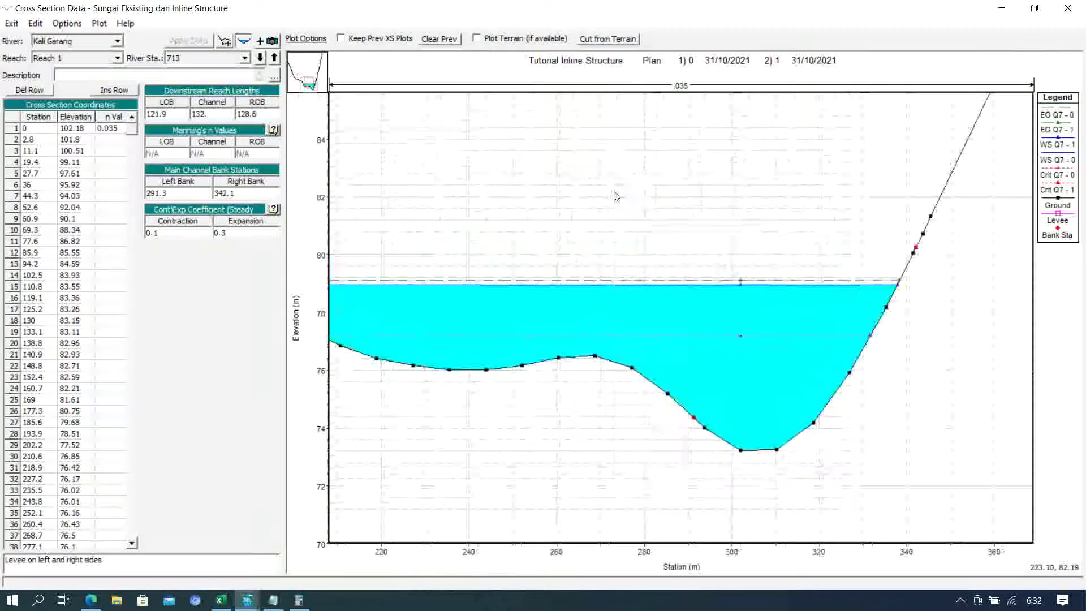
right_click(615, 195)
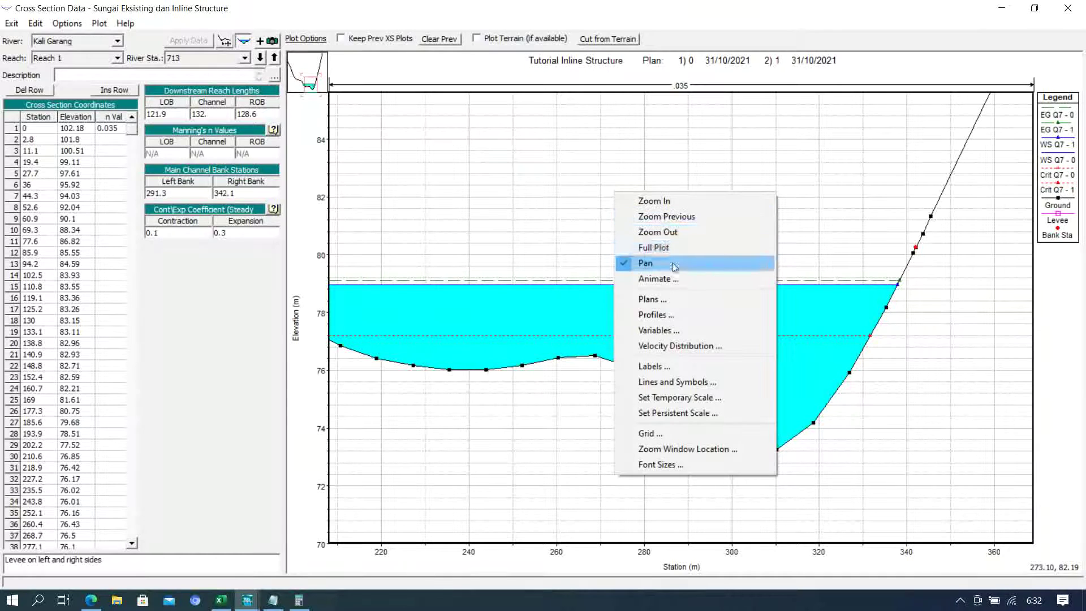
click(673, 266)
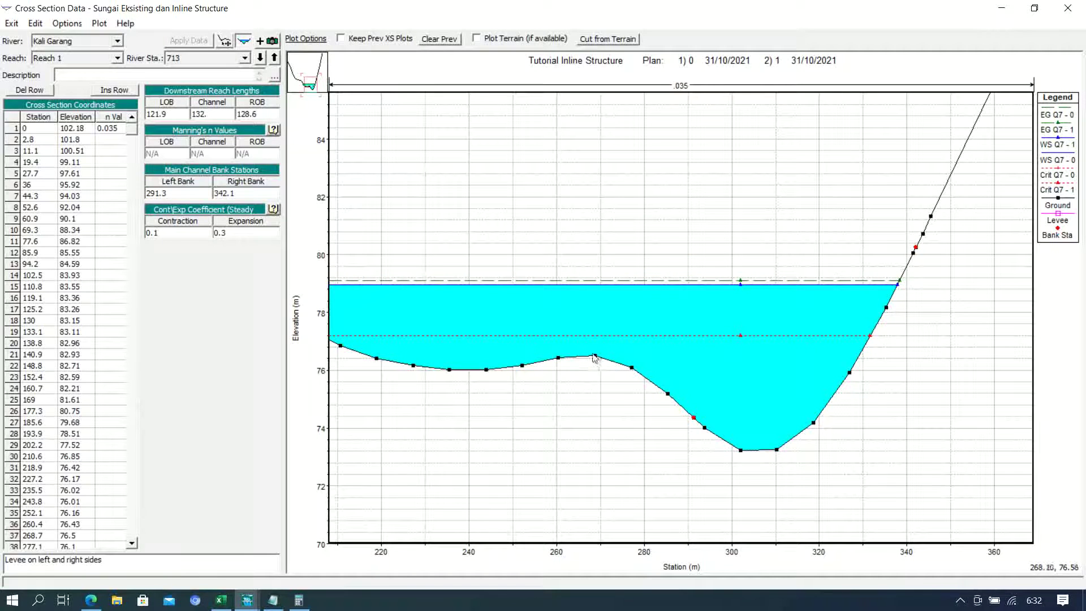
mouse_move(596, 359)
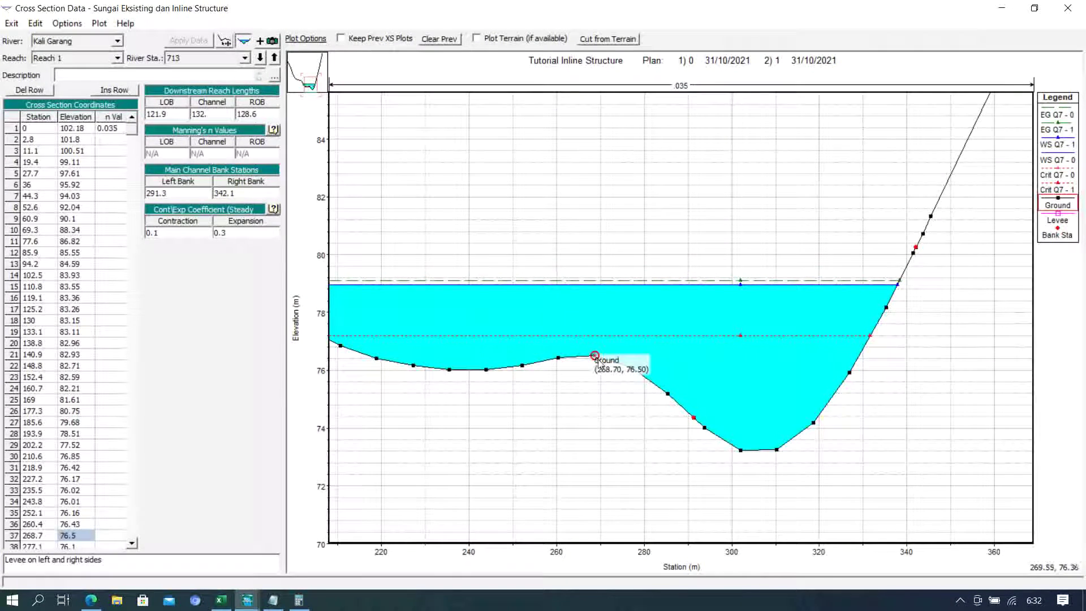
click(1035, 8)
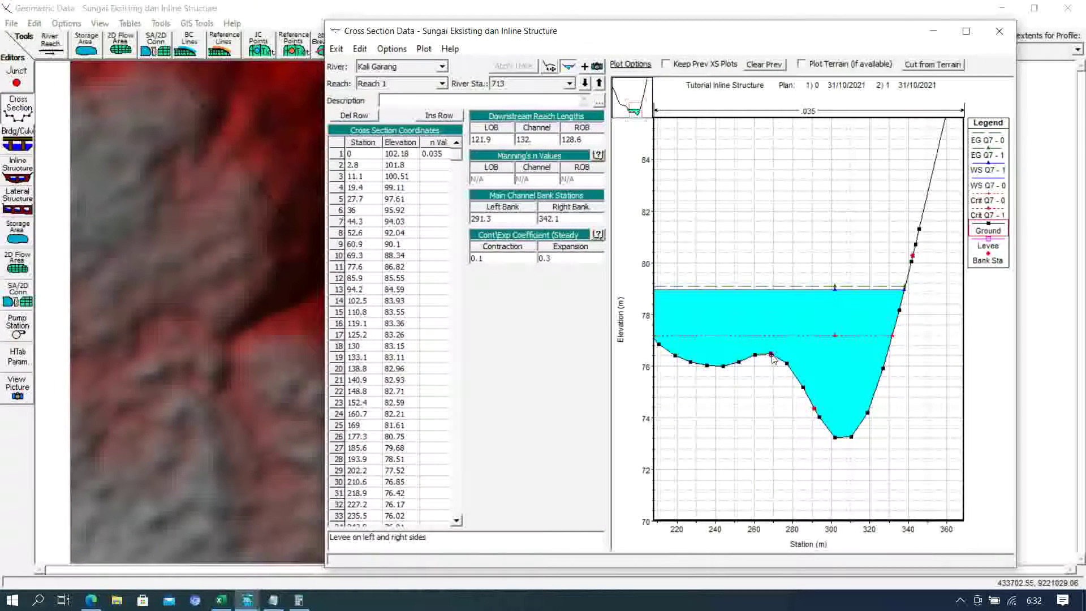
mouse_move(772, 356)
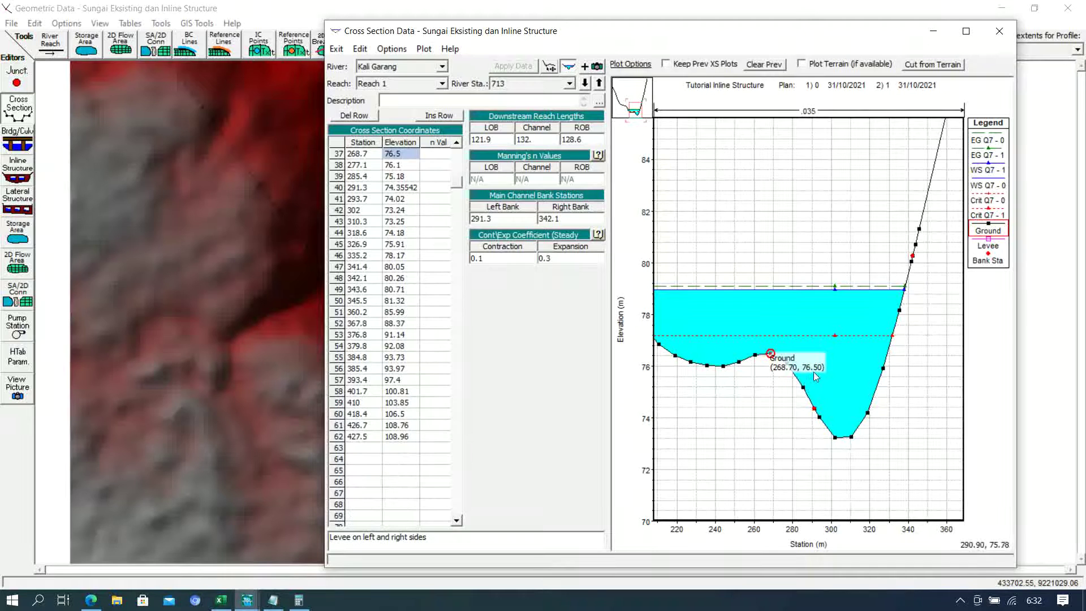
- Go back to section 790 to check its levee point, and return to section 713
click(599, 84)
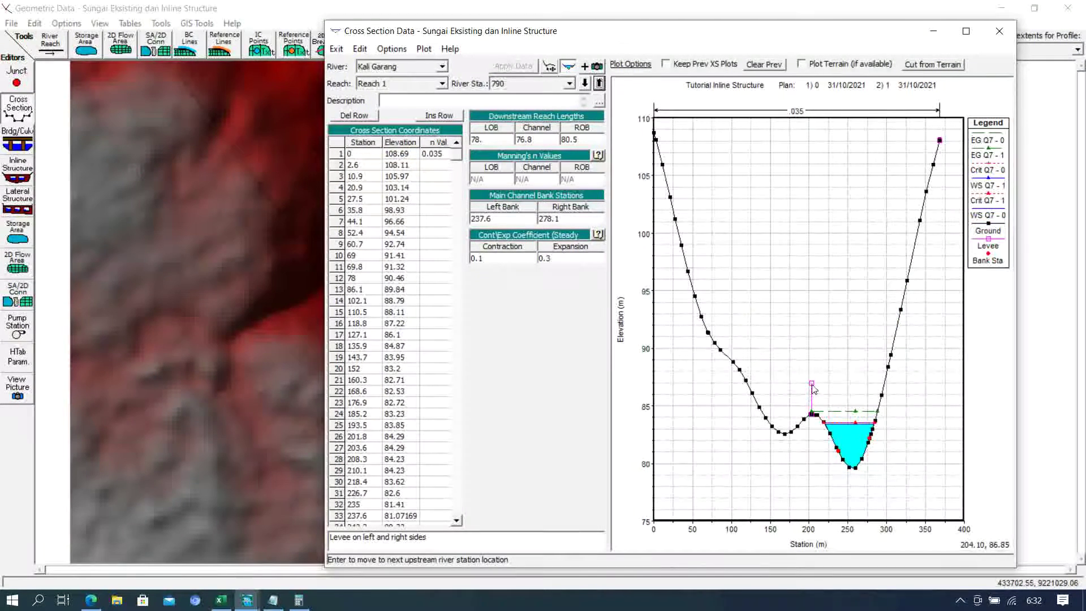
mouse_move(812, 388)
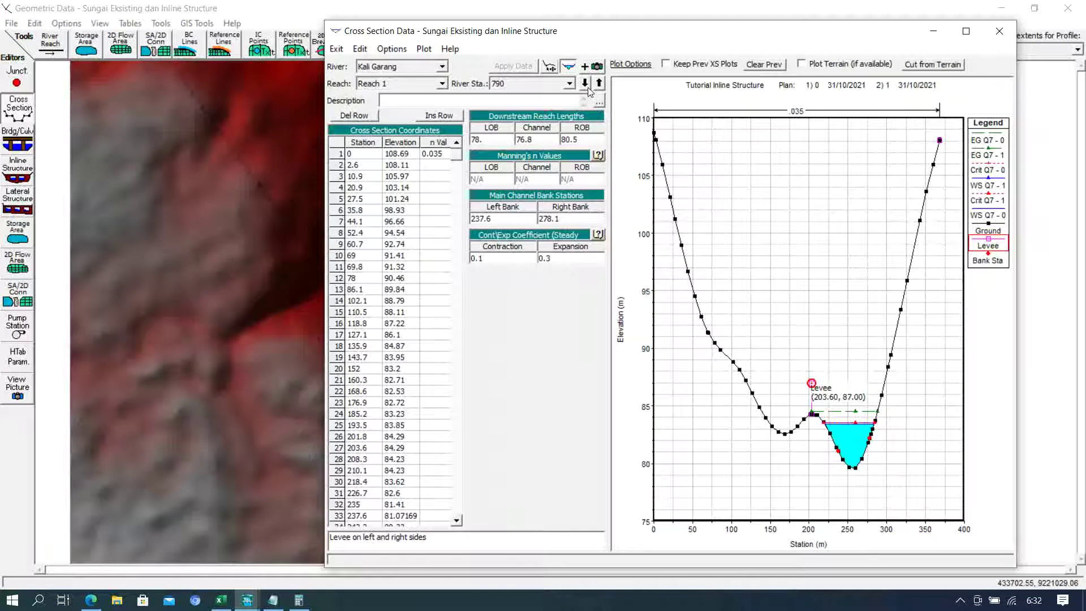
click(585, 84)
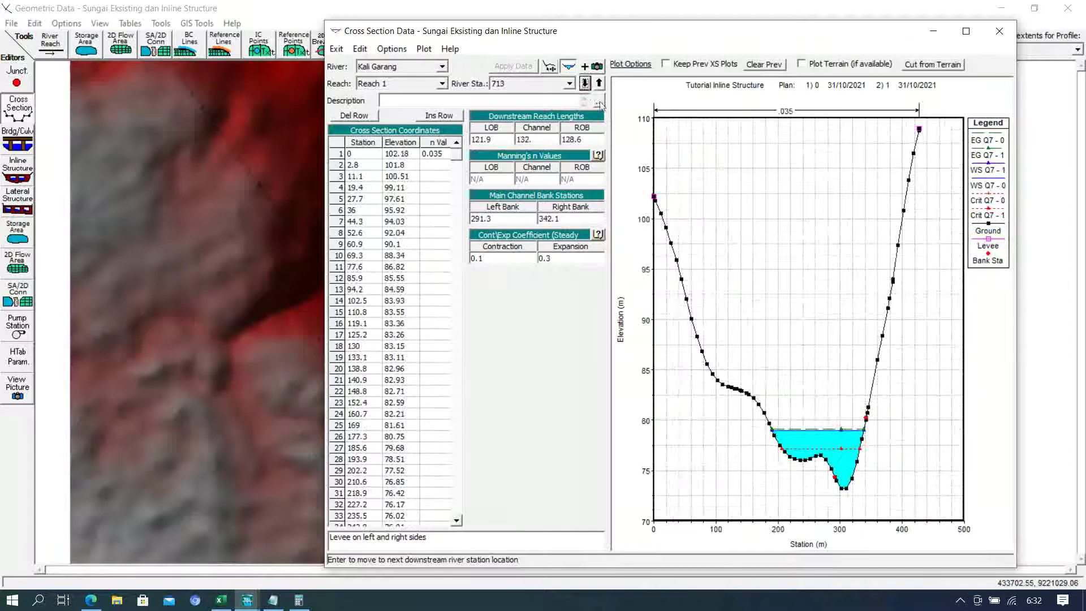
- Place the left levee of section 713 on the ground crest at station 268.7 with elevation 80, and apply the cross section data
click(821, 458)
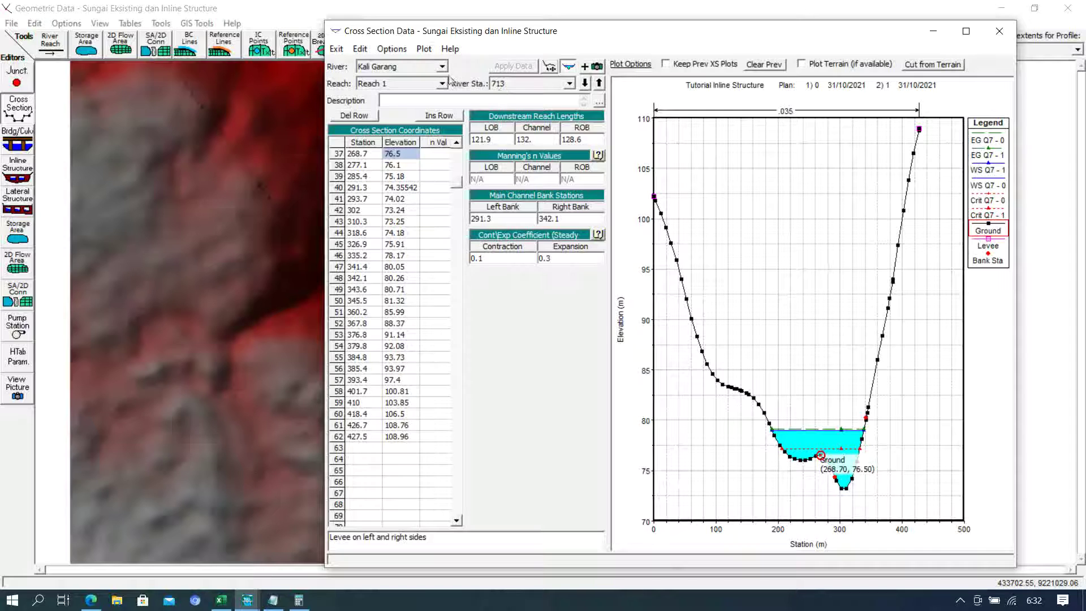
click(396, 51)
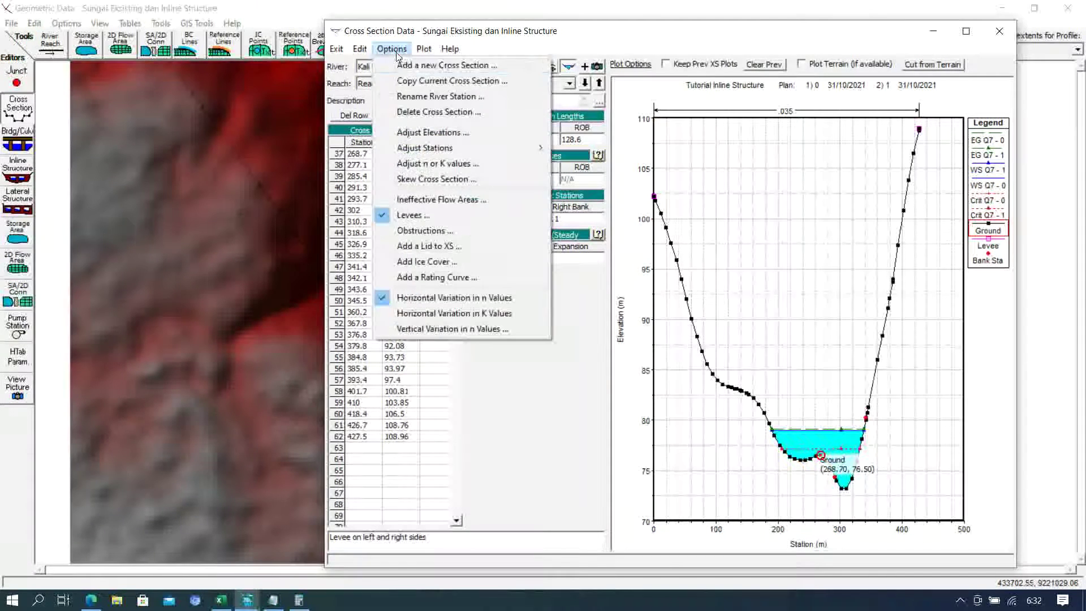
click(475, 216)
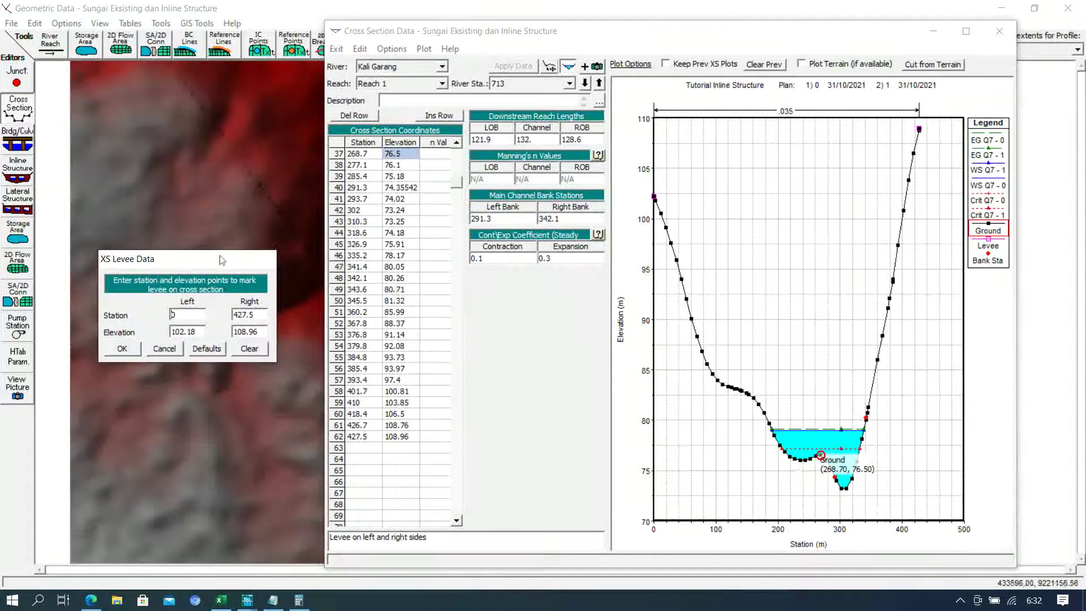
drag(221, 258, 302, 283)
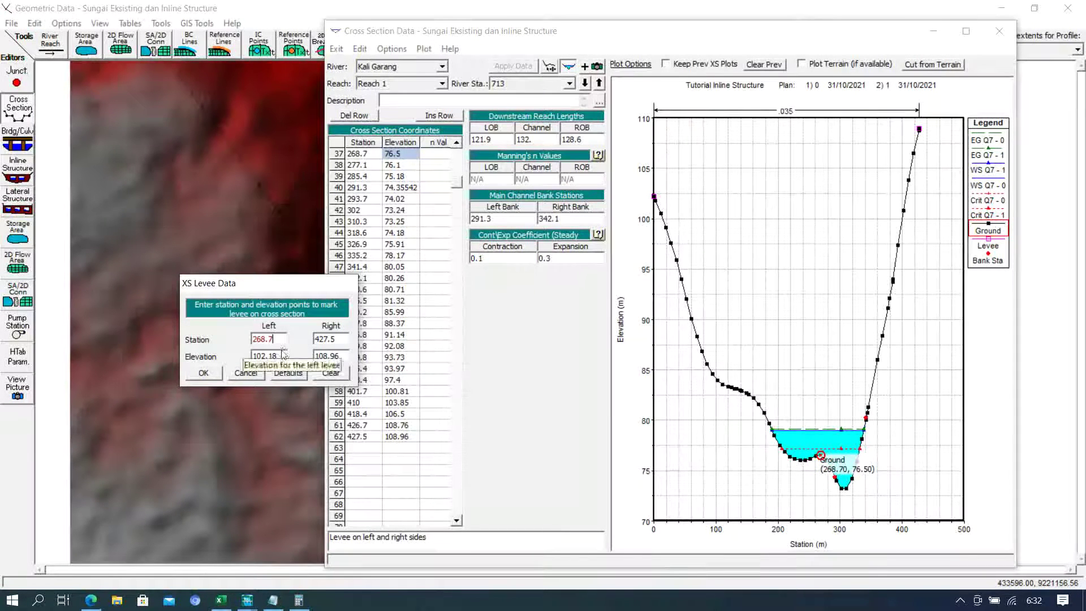
drag(278, 358, 243, 363)
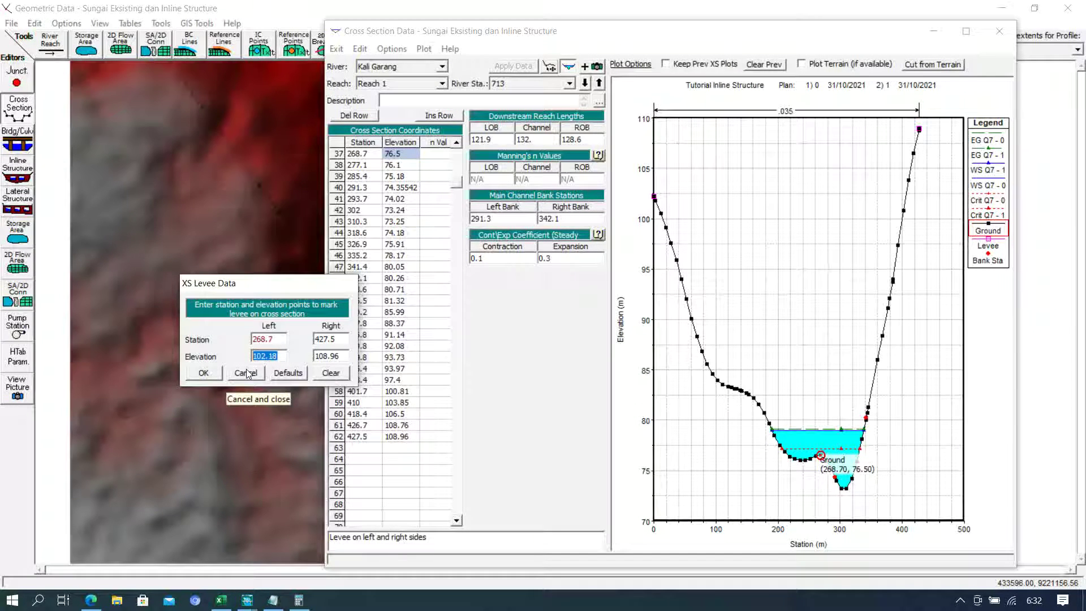
text(80)
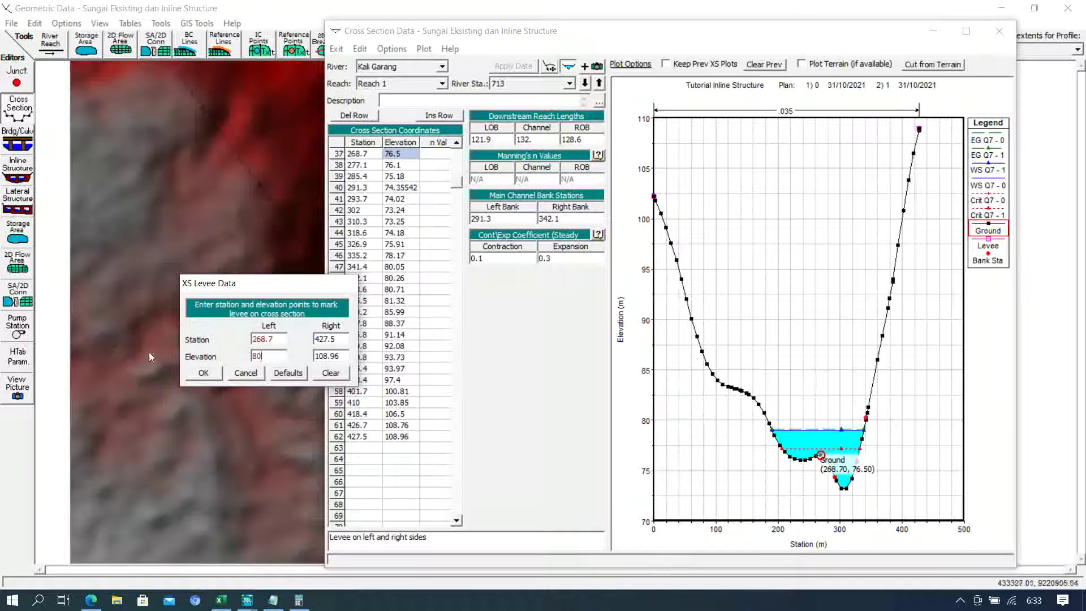
click(203, 373)
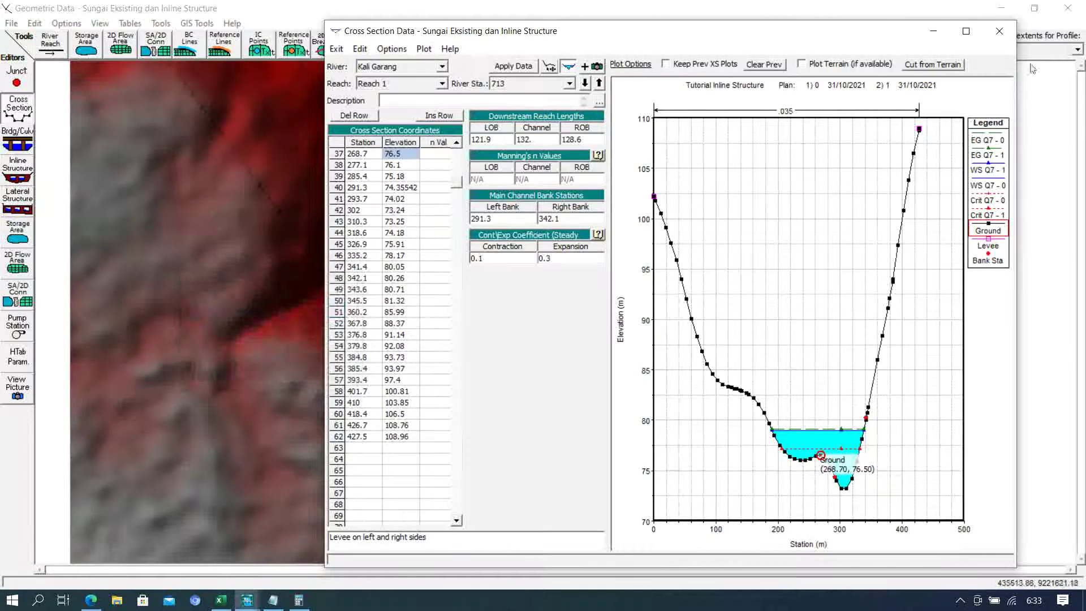
click(514, 66)
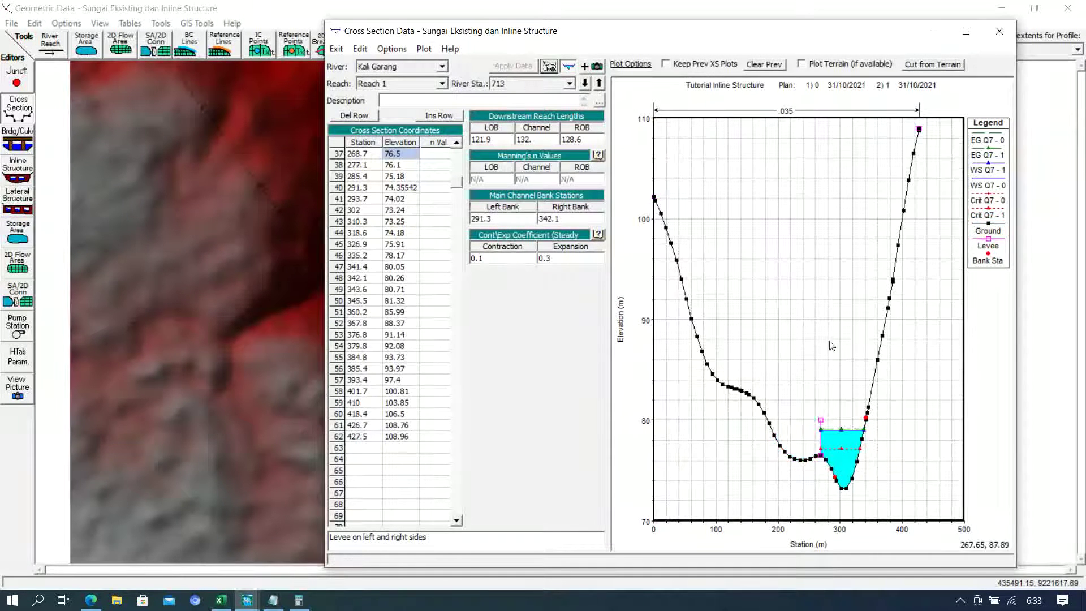
- Enlarge the main channel plot of section 713 and compare the new levee's crest with the Q7 water surface
click(966, 31)
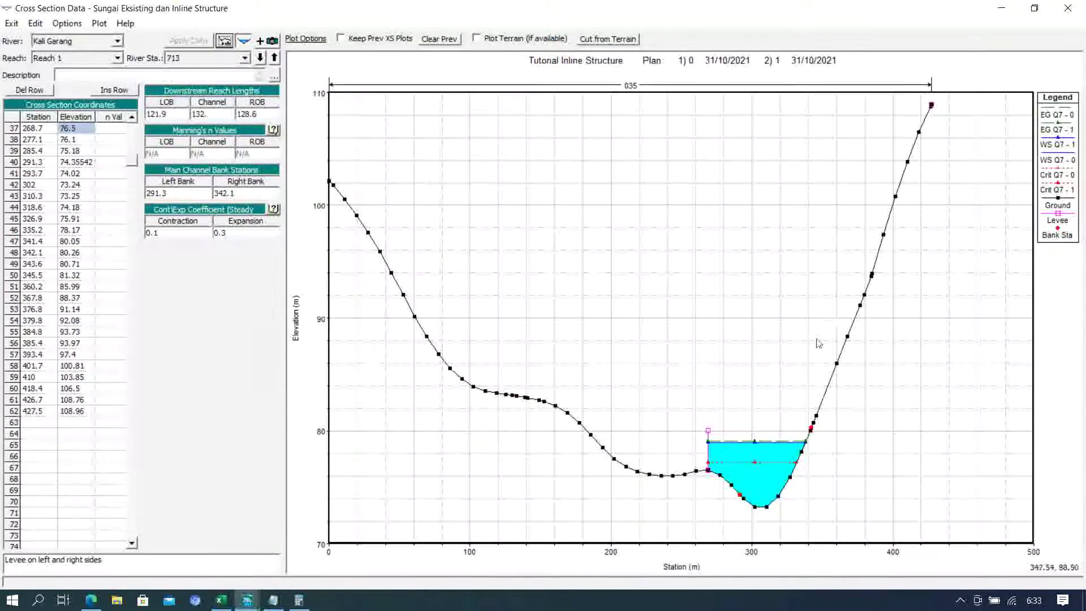
right_click(726, 59)
click(758, 70)
drag(519, 373, 865, 525)
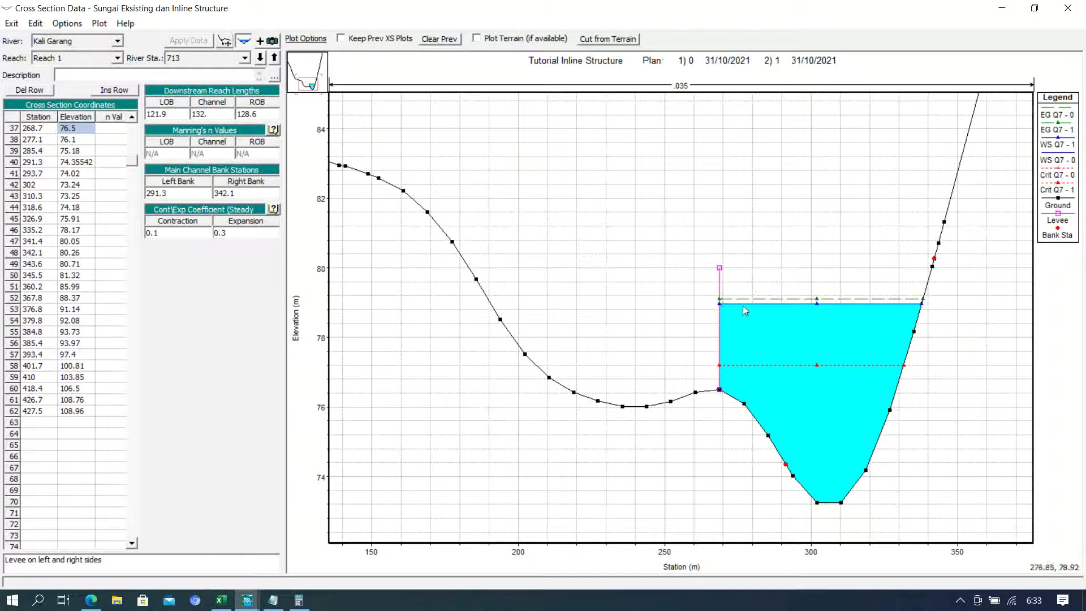
mouse_move(739, 306)
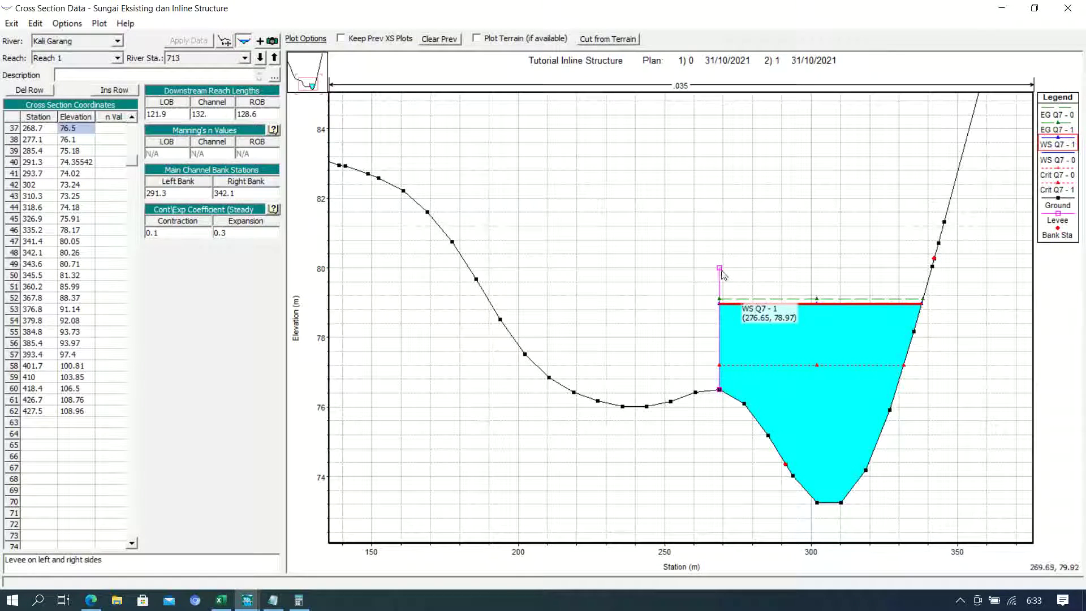
mouse_move(721, 273)
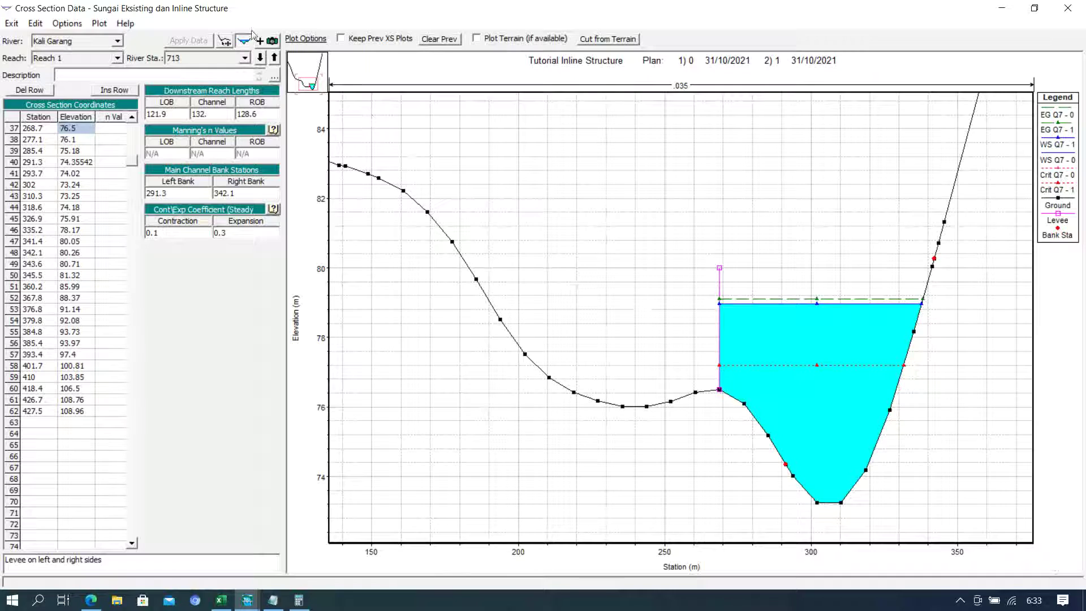
- Go to the next downstream cross section, river station 581, and zoom its plot to the main channel
click(261, 59)
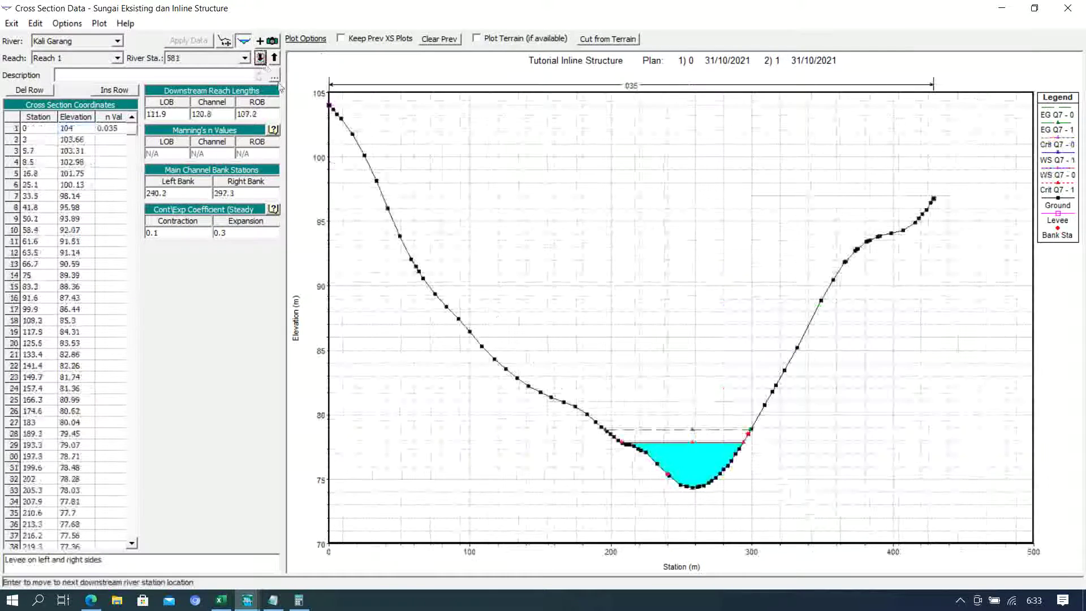
right_click(641, 324)
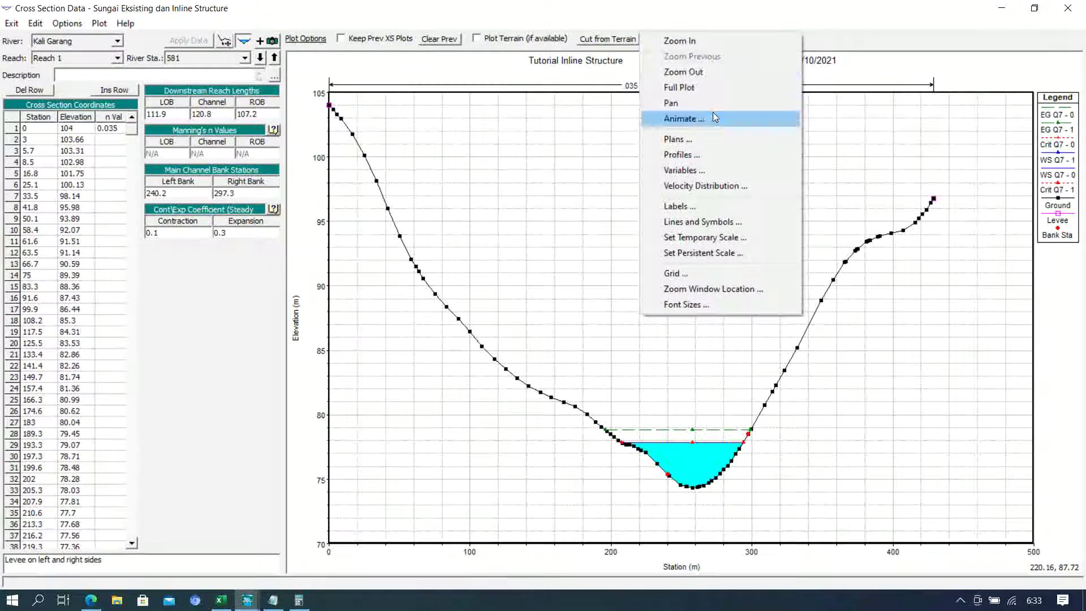
click(716, 51)
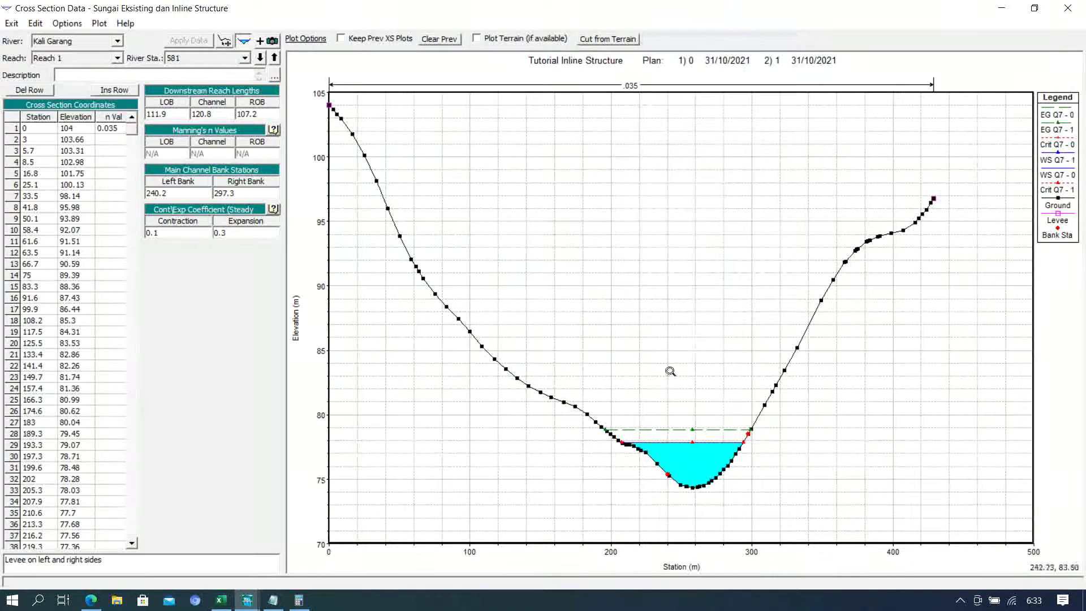
drag(584, 396, 775, 520)
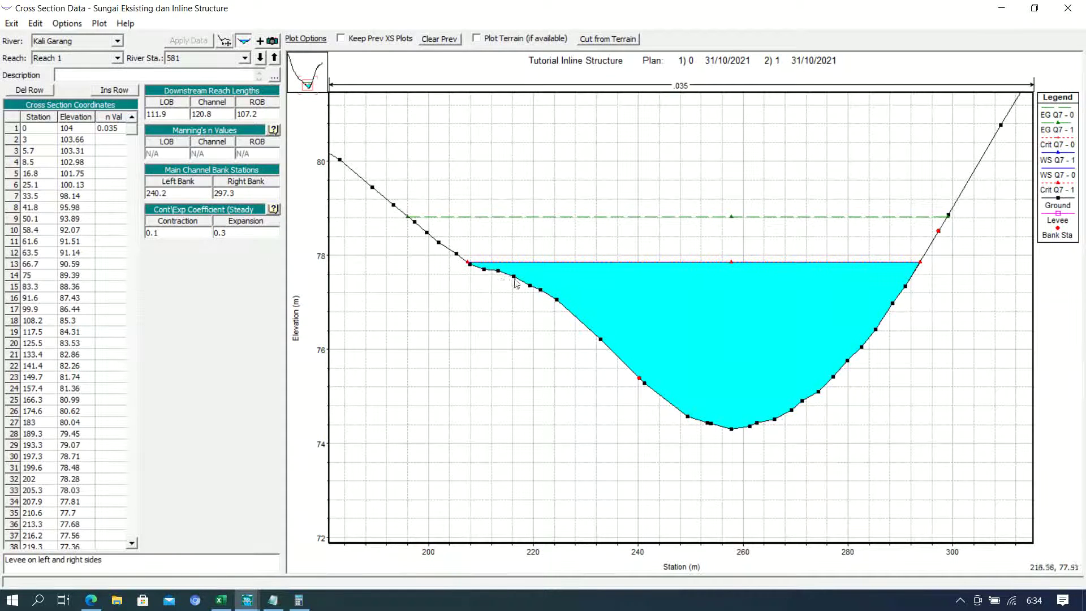
- Identify the ground point on the left overbank shelf of section 581, just below the Q7 water surface, in the reduced editor window
click(498, 271)
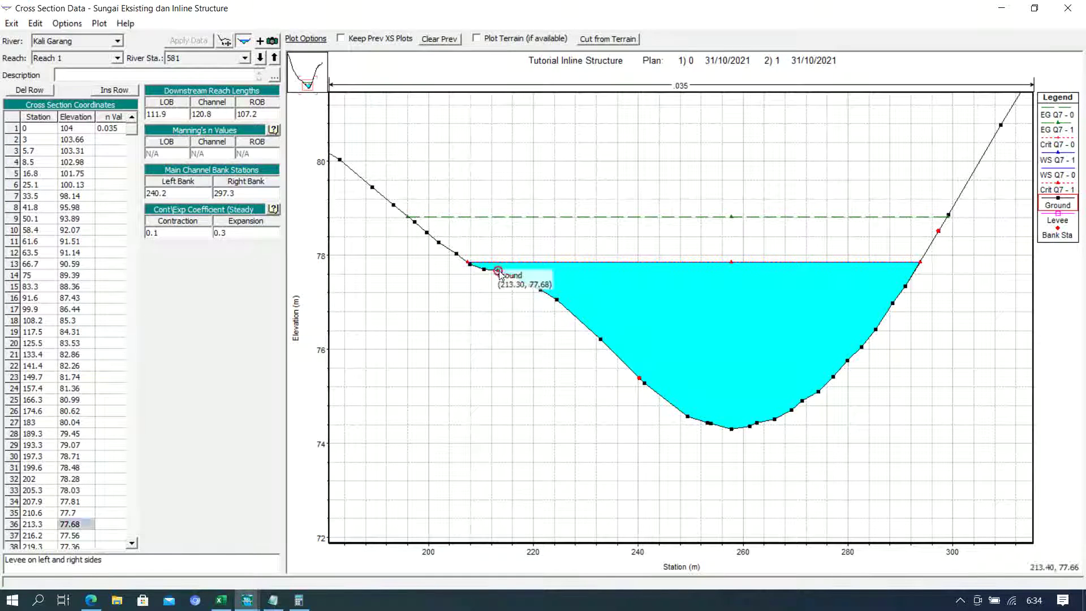
click(1036, 9)
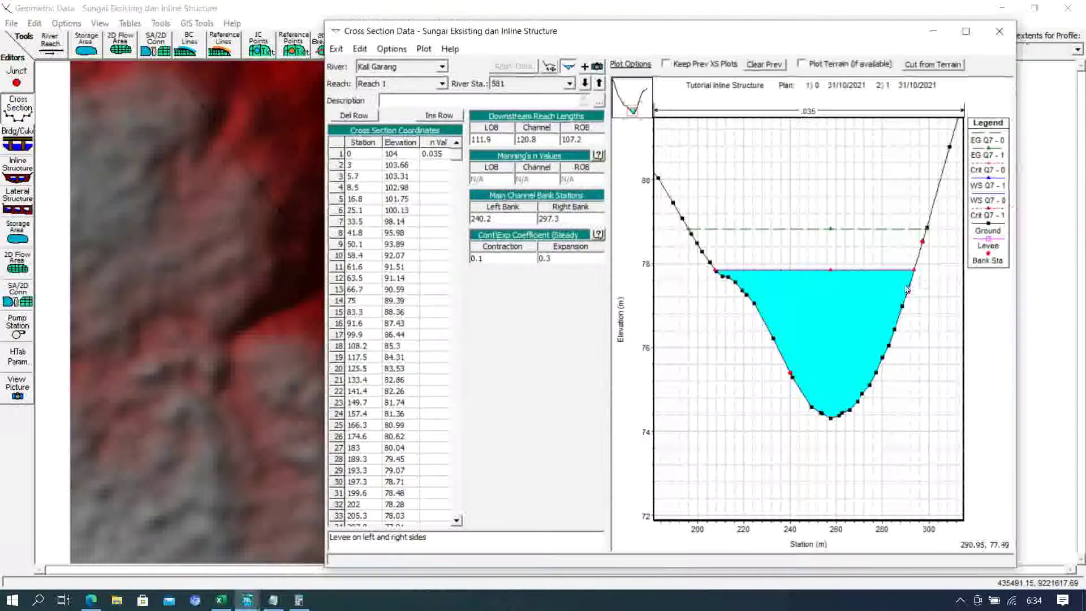
click(728, 276)
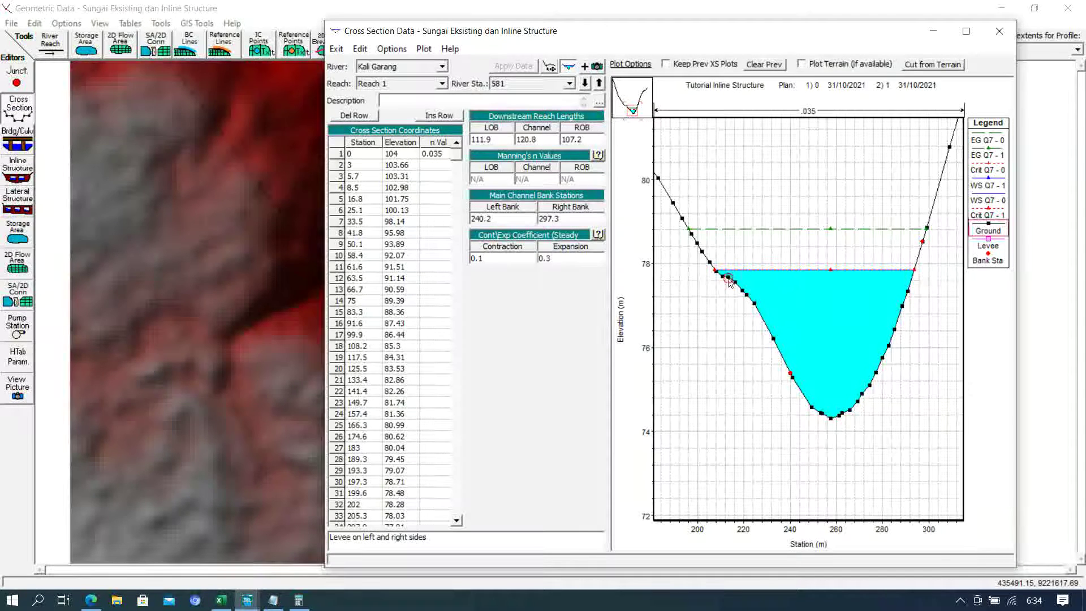
- Add a left levee to section 581 at station 213.3 with elevation 80, and apply the cross section data
click(392, 49)
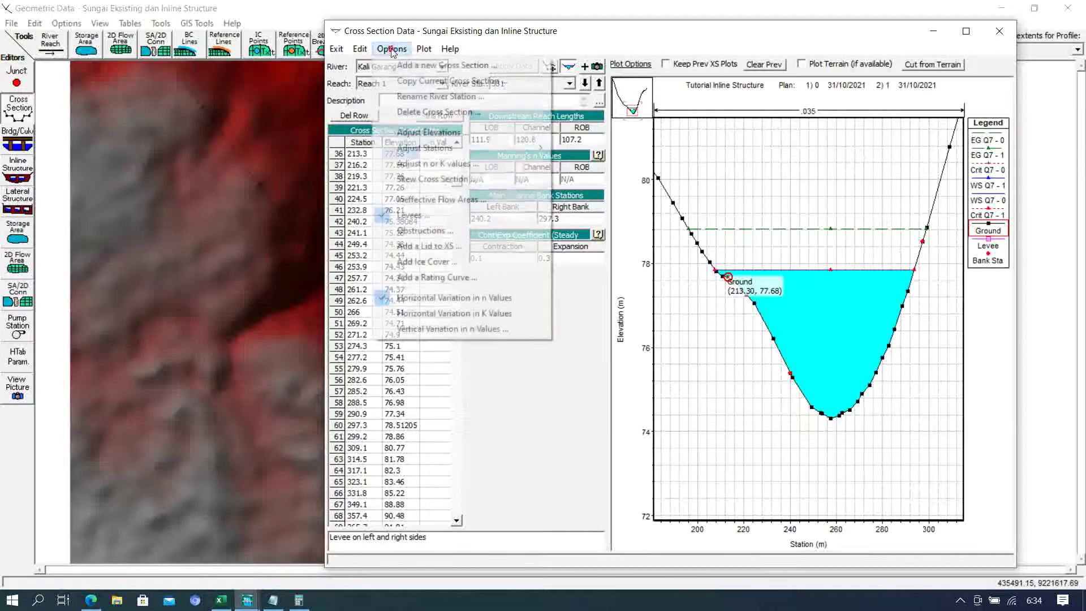
click(442, 215)
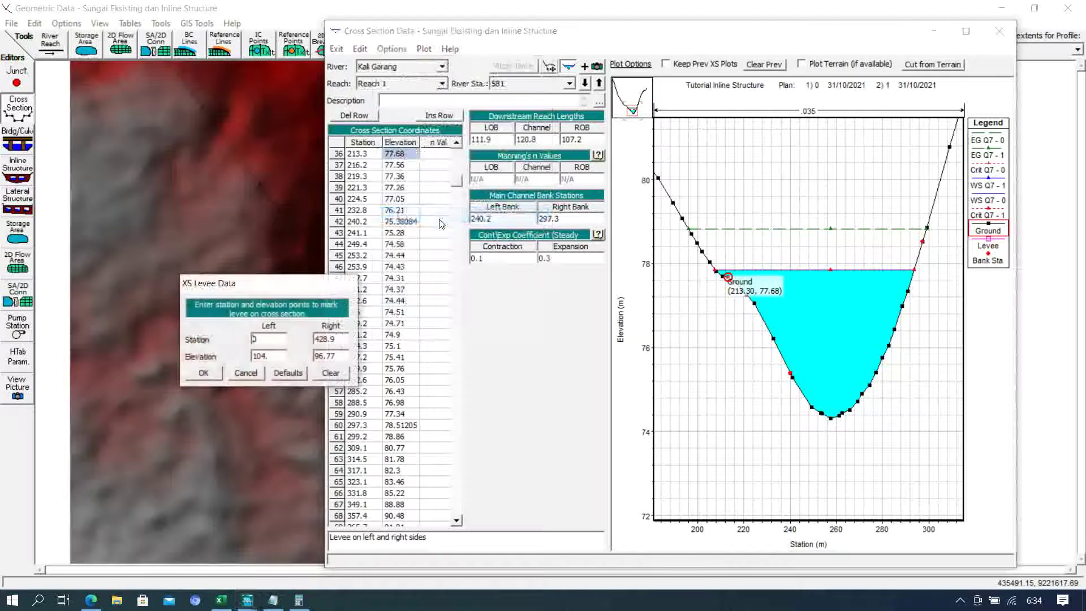
drag(270, 342, 250, 342)
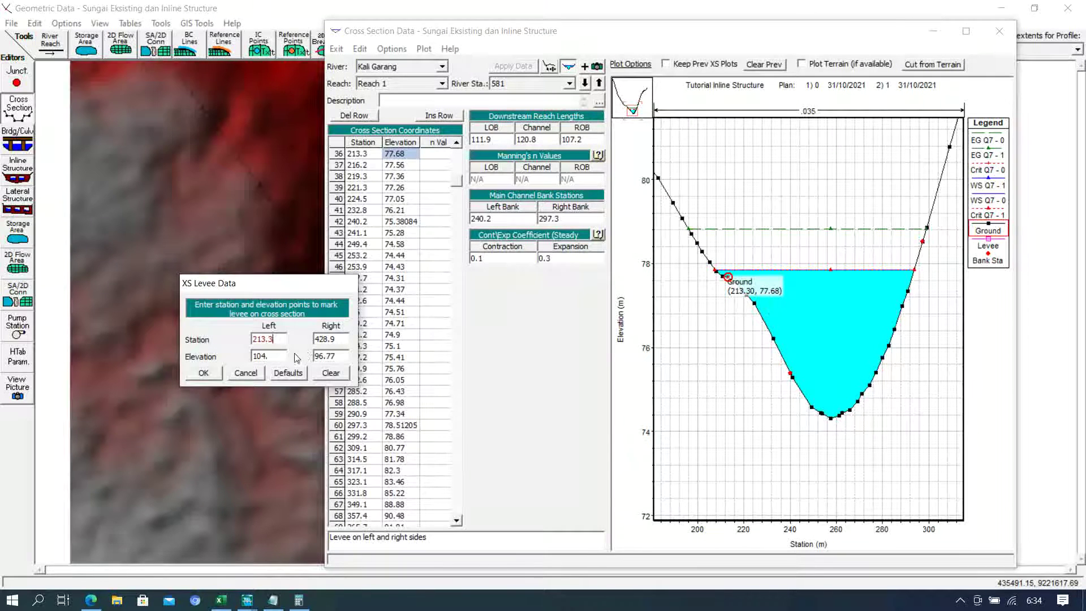
drag(278, 356, 252, 357)
text(77.68)
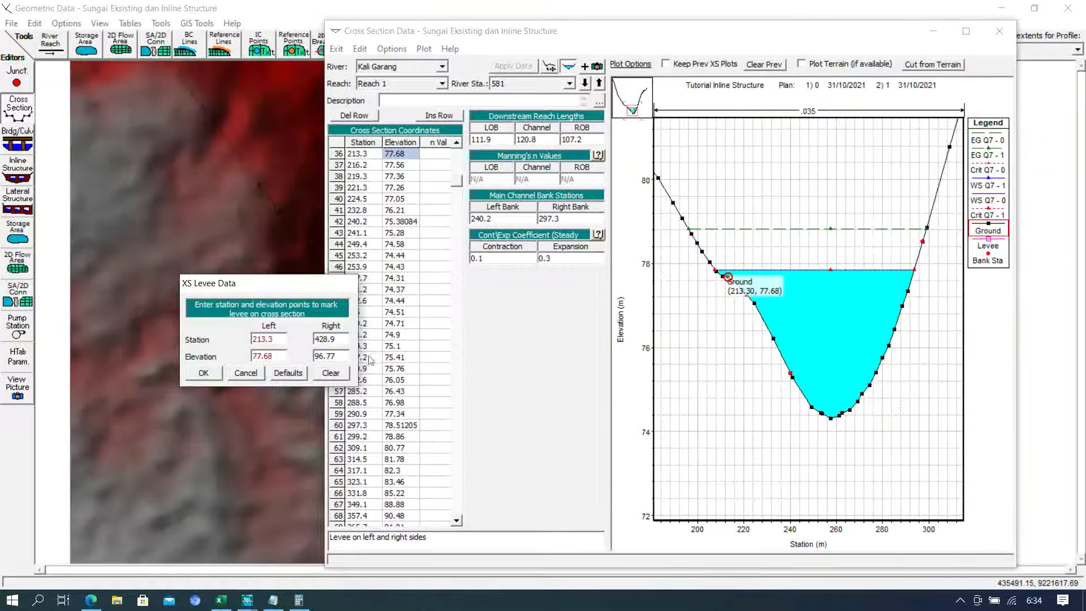
drag(277, 358, 247, 362)
text(80)
click(204, 376)
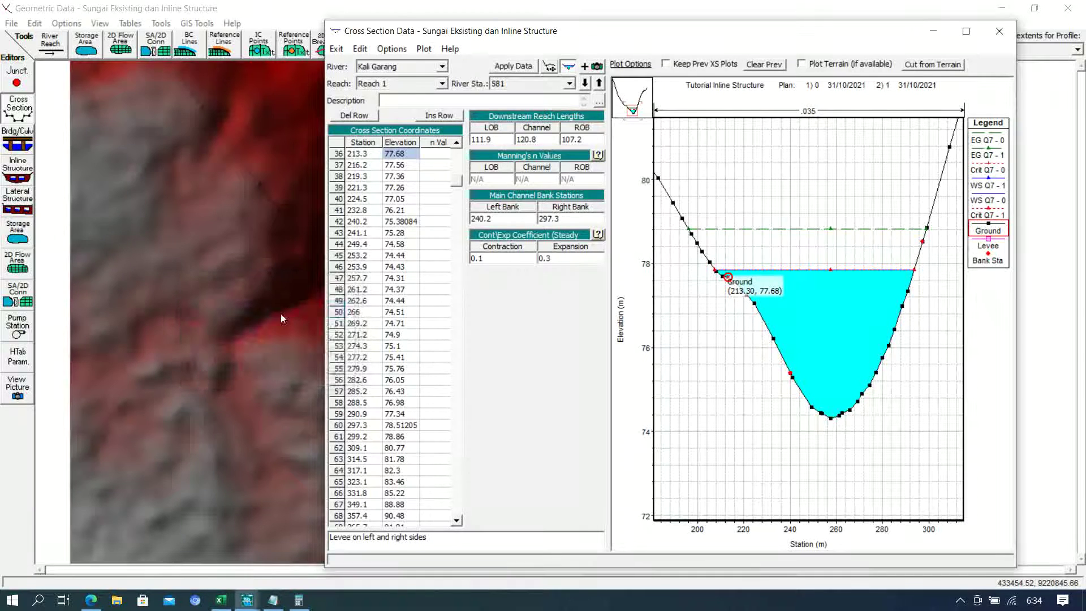
click(513, 66)
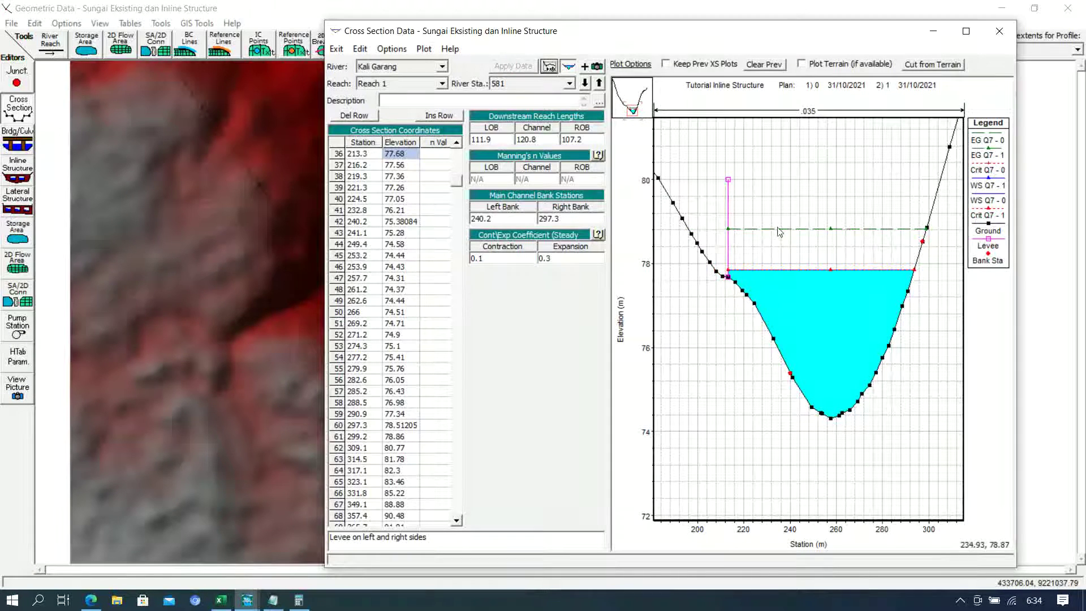
- Check the new levee of section 581 in the enlarged editor, close it, save the geometry data, and close the geometry window
click(966, 31)
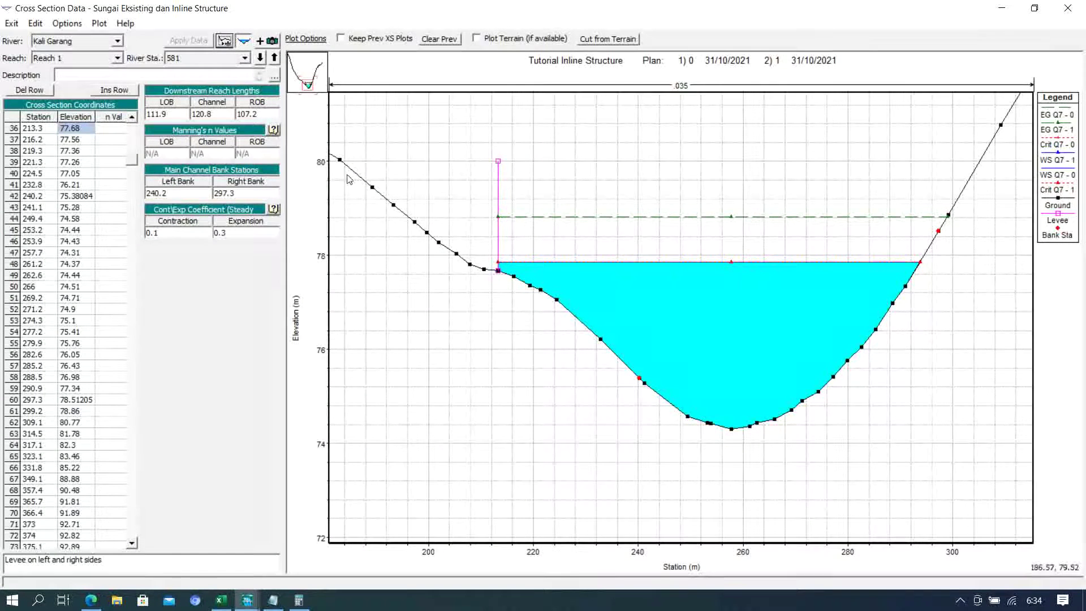
click(917, 28)
click(1069, 11)
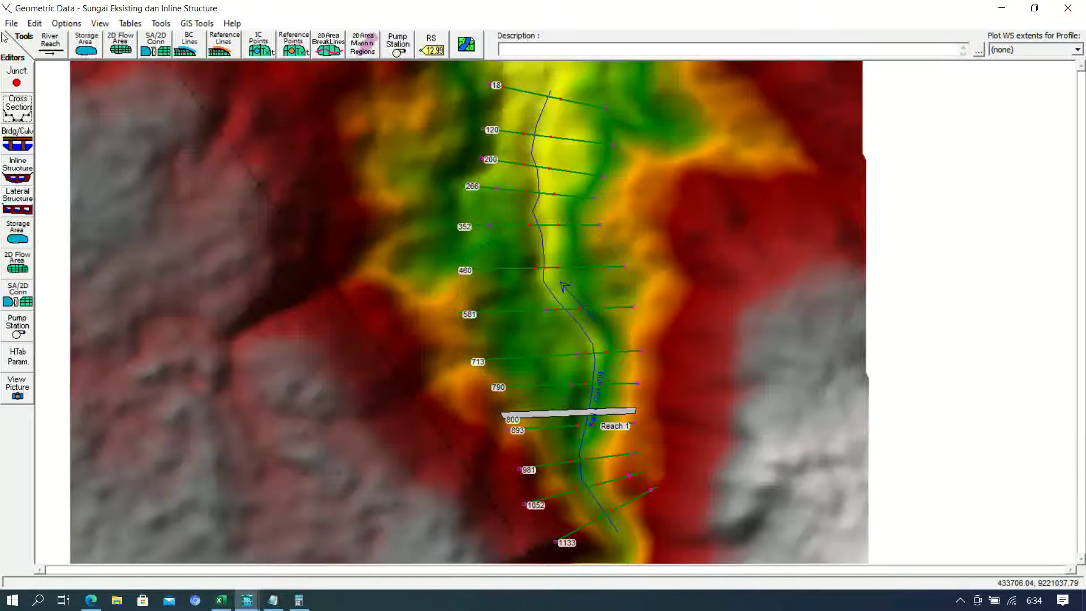
click(11, 23)
click(34, 72)
click(1067, 8)
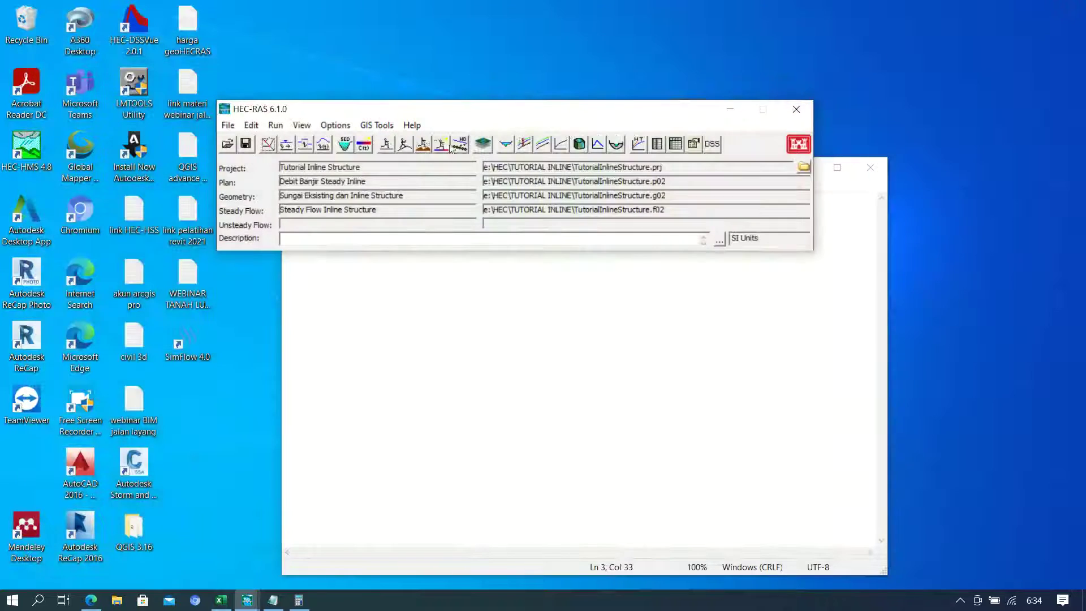
- Recompute the steady flow plan Debit Banjir Steady Inline with the mixed flow regime, and close the analysis windows
click(276, 125)
click(284, 142)
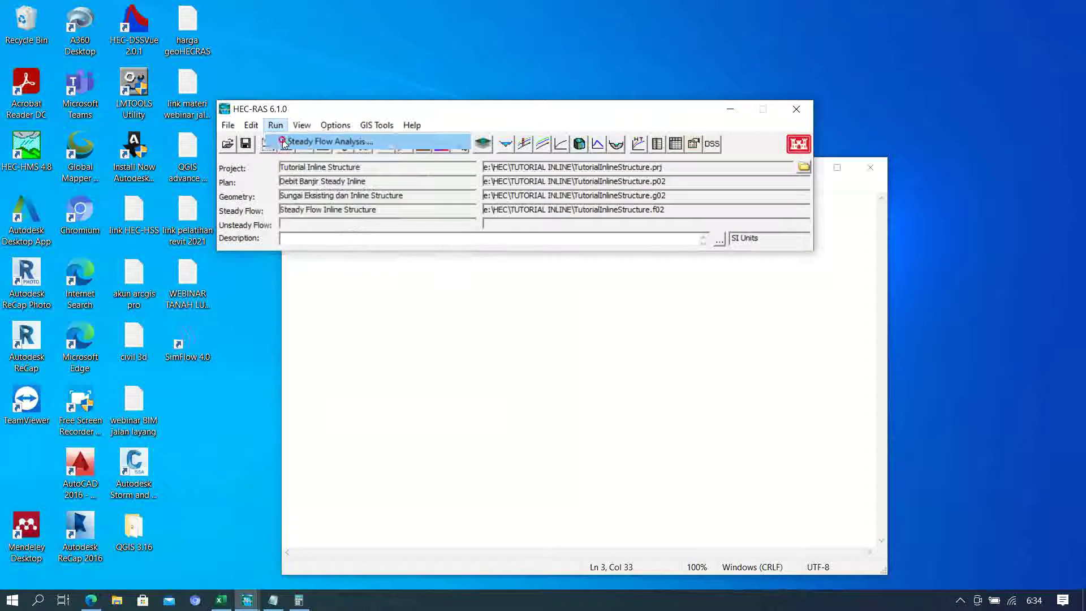
drag(275, 277, 177, 139)
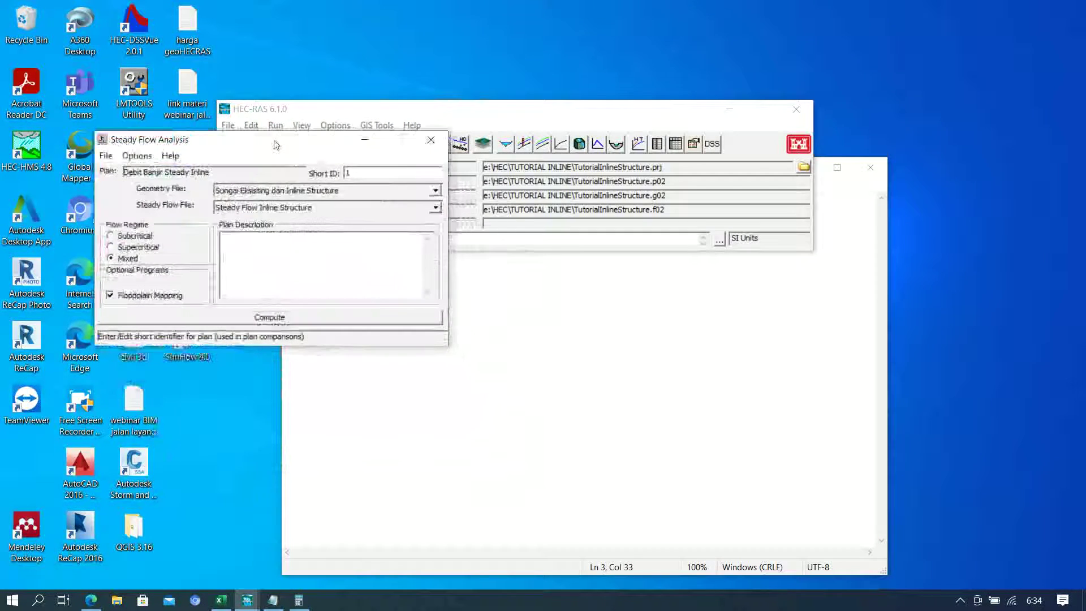
click(220, 320)
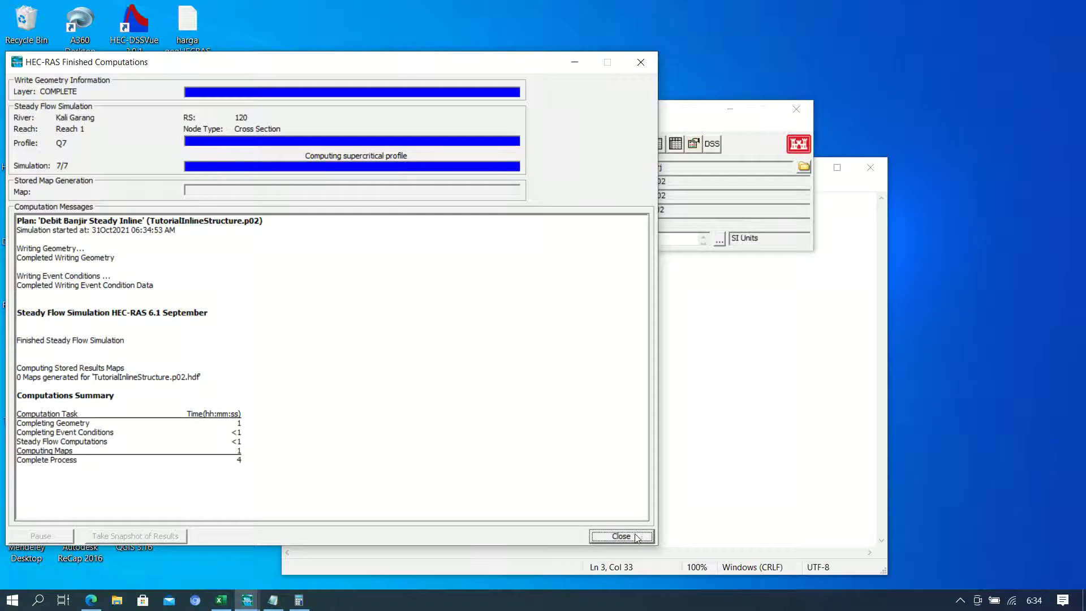
click(622, 536)
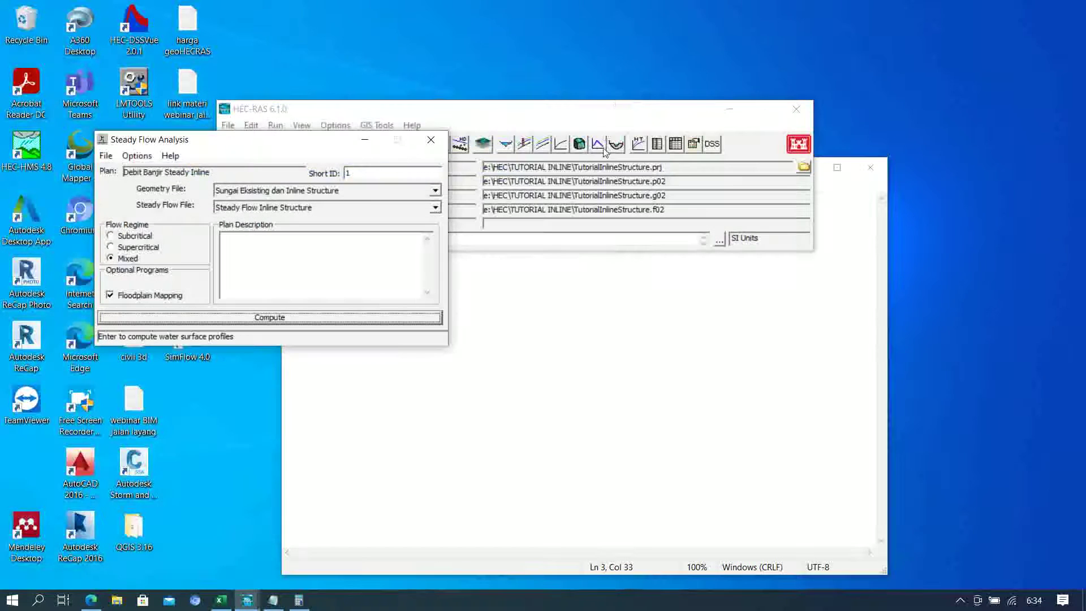
click(428, 138)
- In RAS Mapper, hide the WSE (Q7) layer of result 0 and display the WSE (Q7) layer of result 1
click(483, 145)
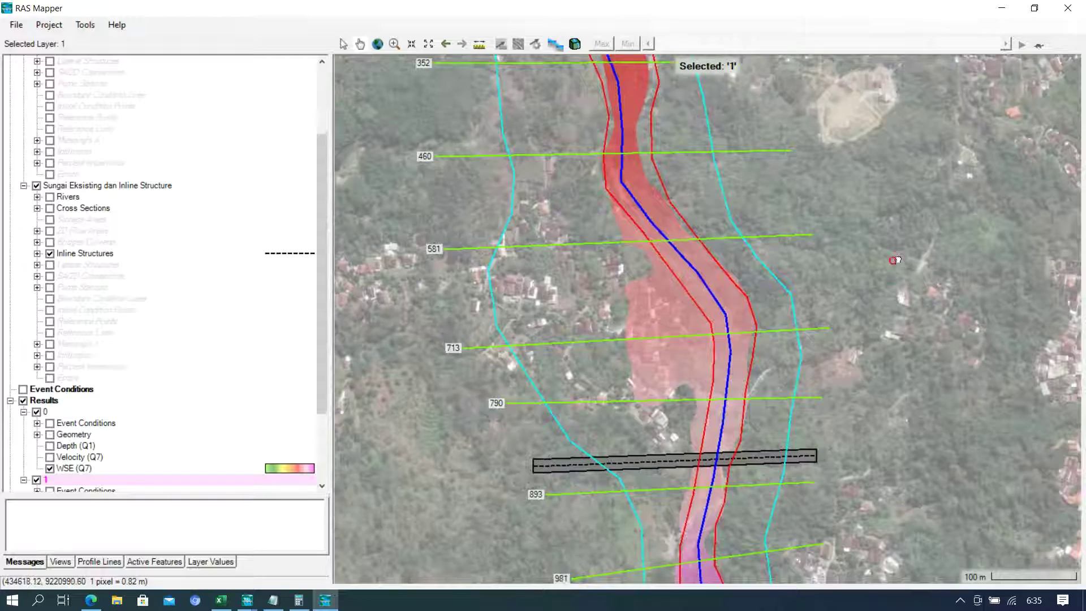
drag(897, 262, 896, 172)
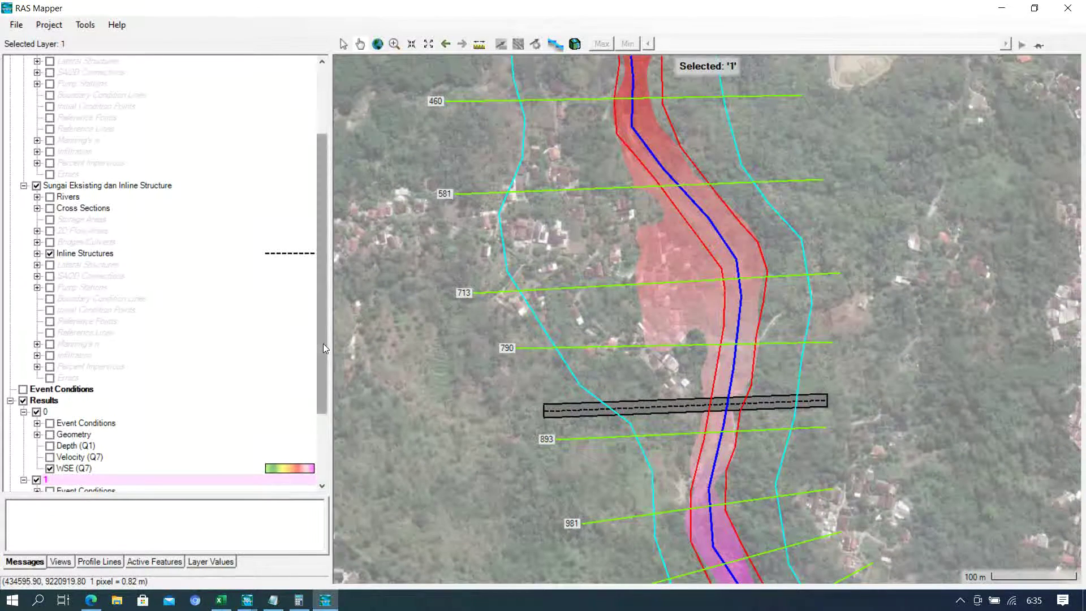
drag(322, 344, 318, 399)
drag(191, 492, 191, 498)
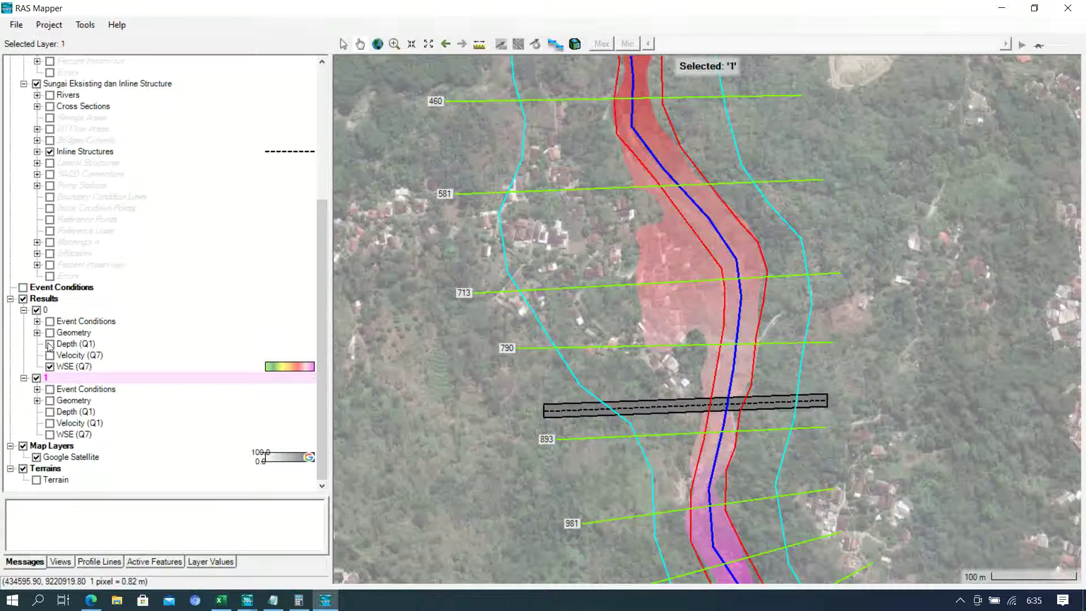
click(50, 366)
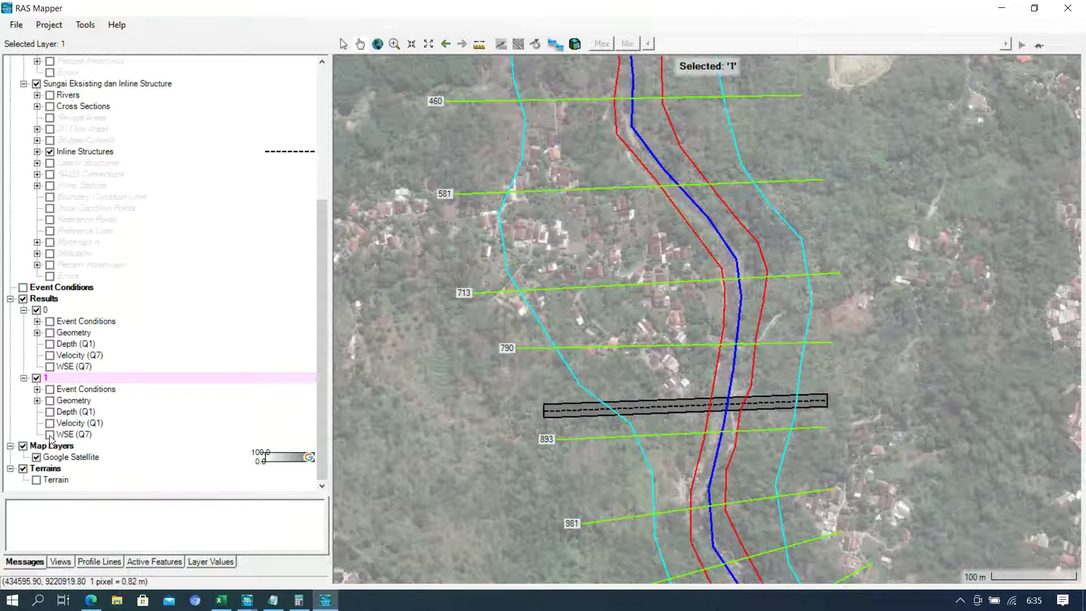
click(50, 435)
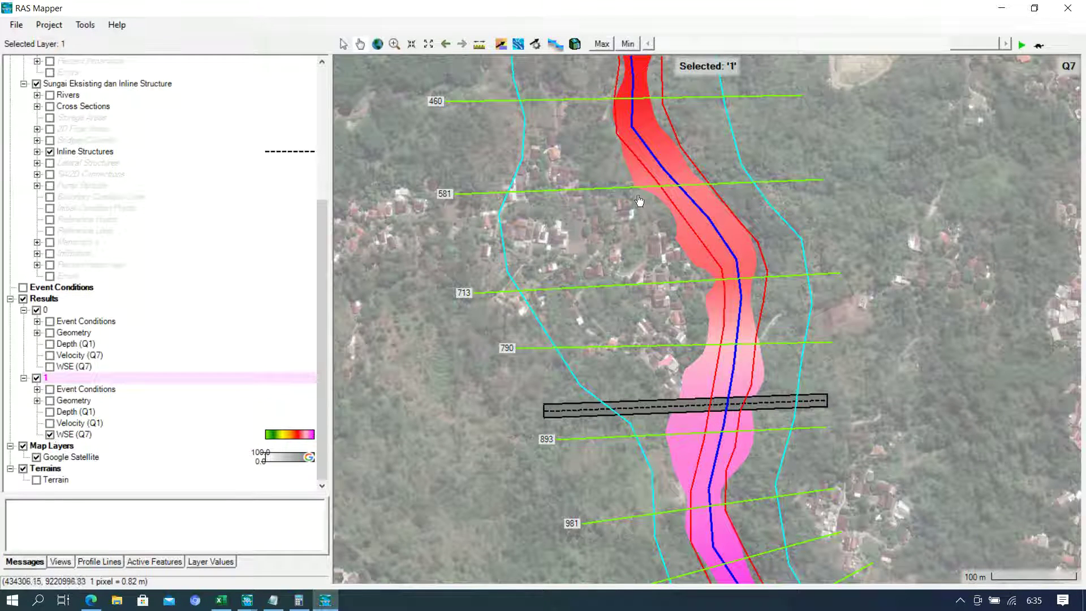
- Compare the Q7 flood extents of both plans between sections 581 and 790 by temporarily overlaying result 0's WSE layer
mouse_move(684, 248)
mouse_move(684, 385)
click(50, 367)
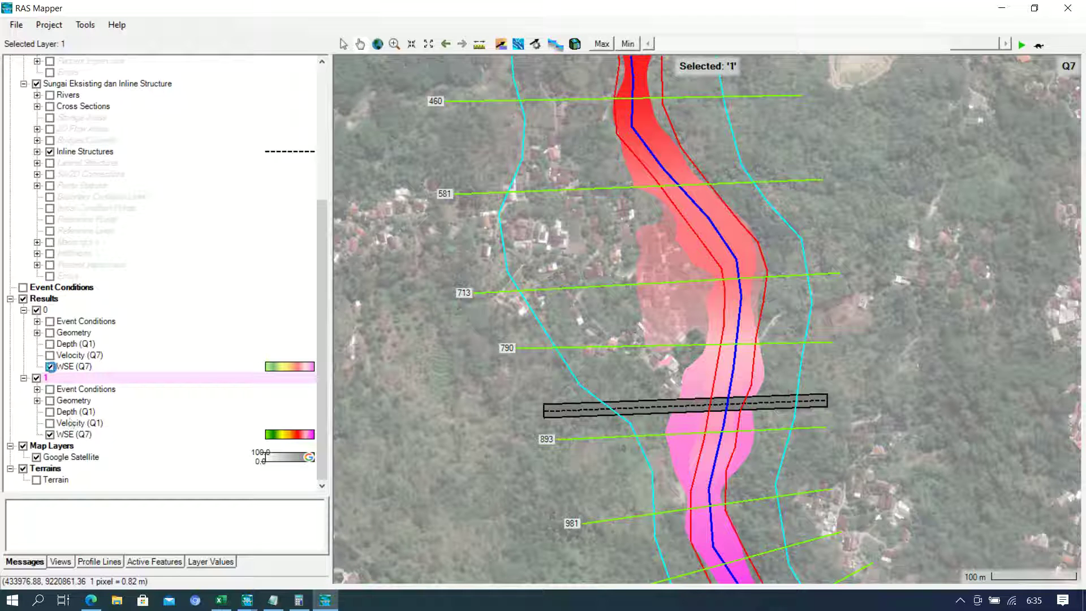
click(51, 367)
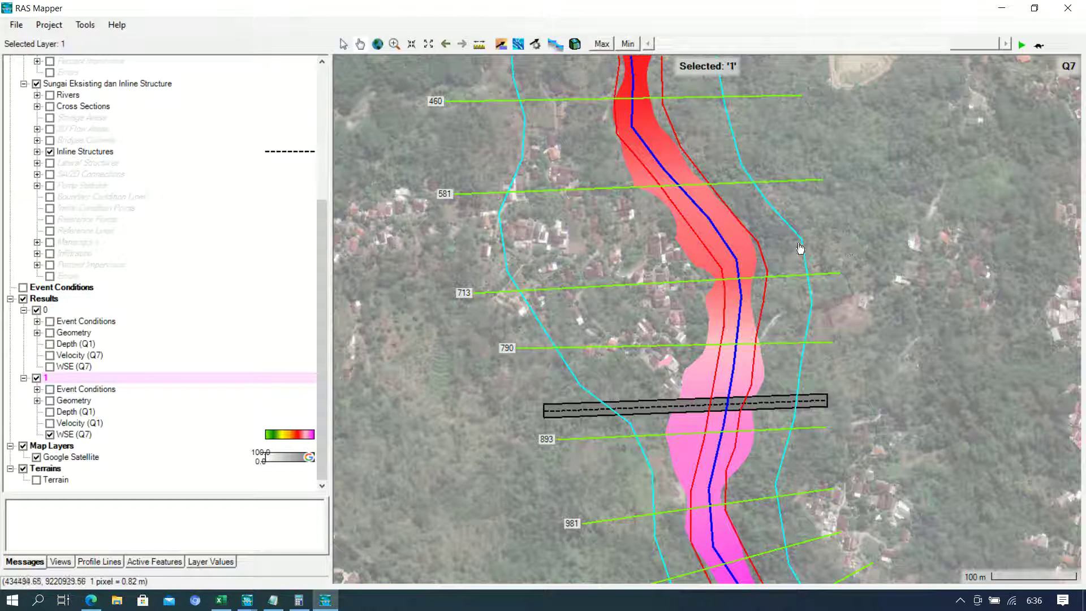
mouse_move(717, 294)
click(49, 367)
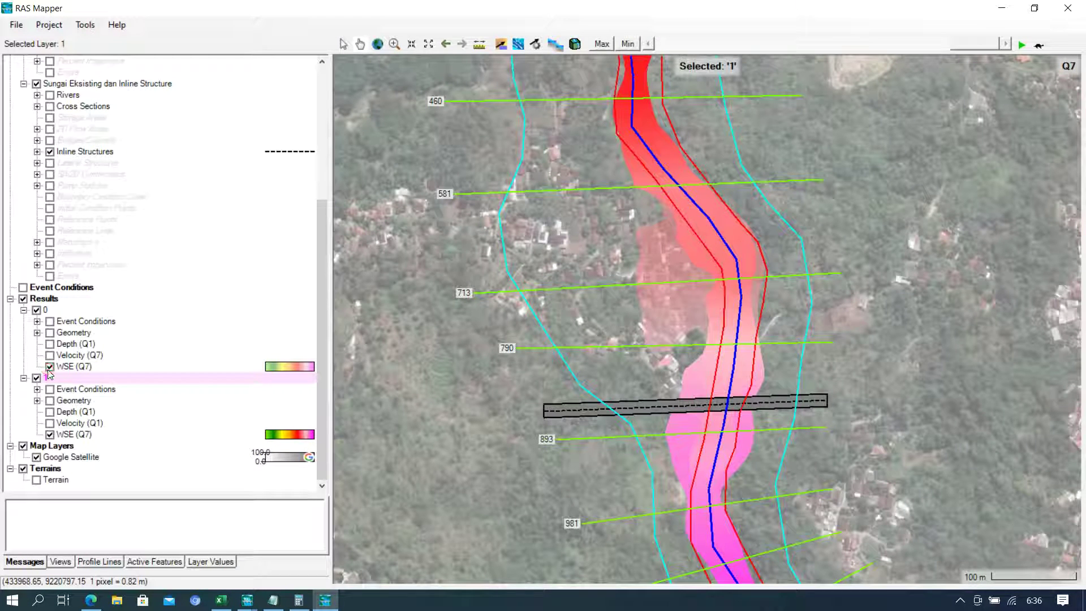
click(49, 368)
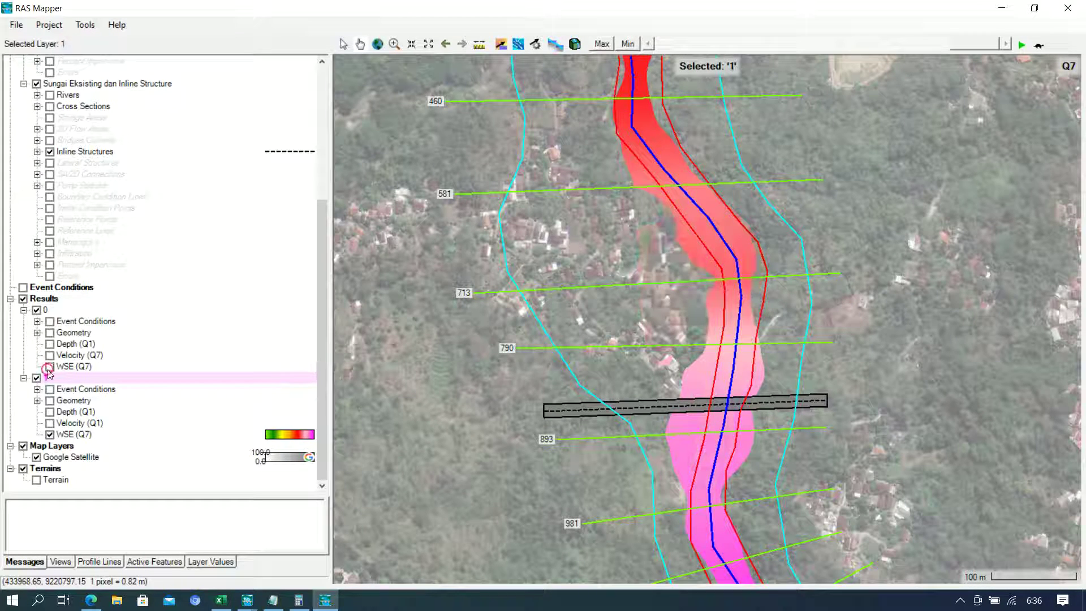
- Examine the reach upstream of the inline structure with result 1's WSE (Q7) layer temporarily hidden
drag(783, 485, 728, 318)
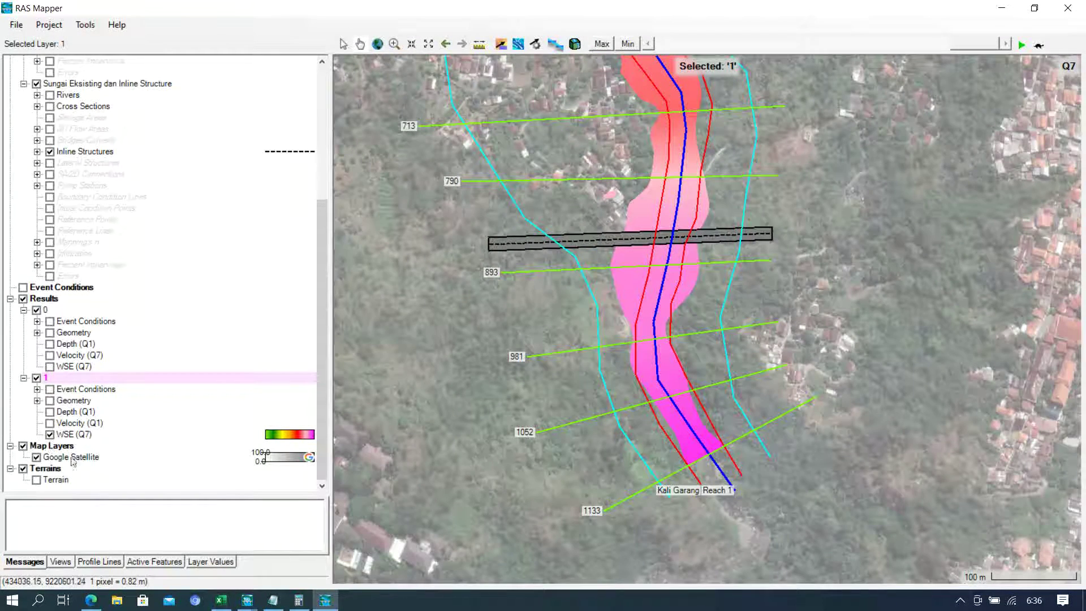
click(50, 435)
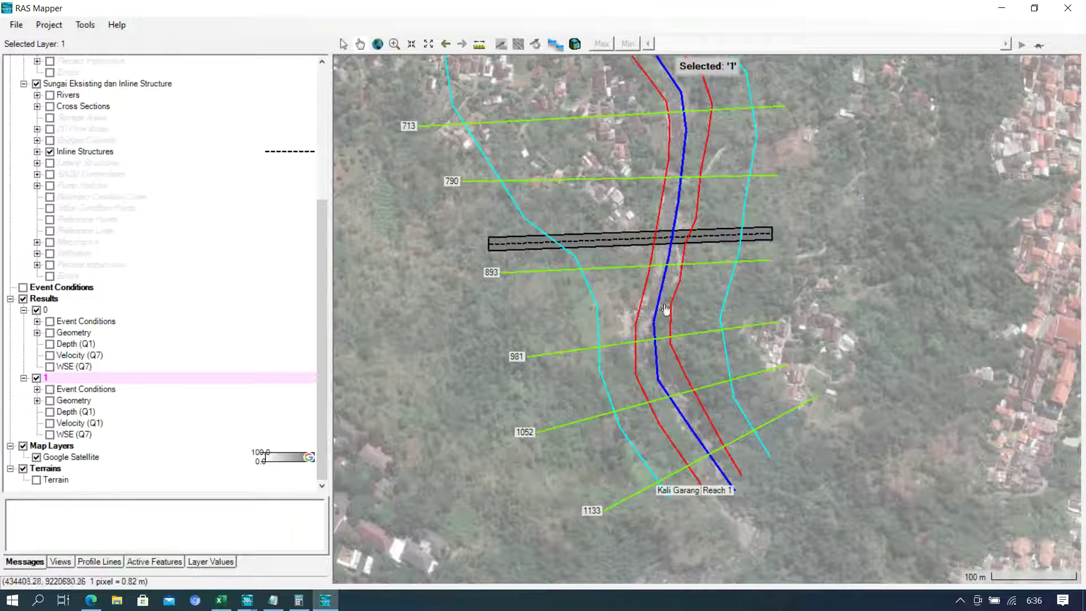
click(50, 434)
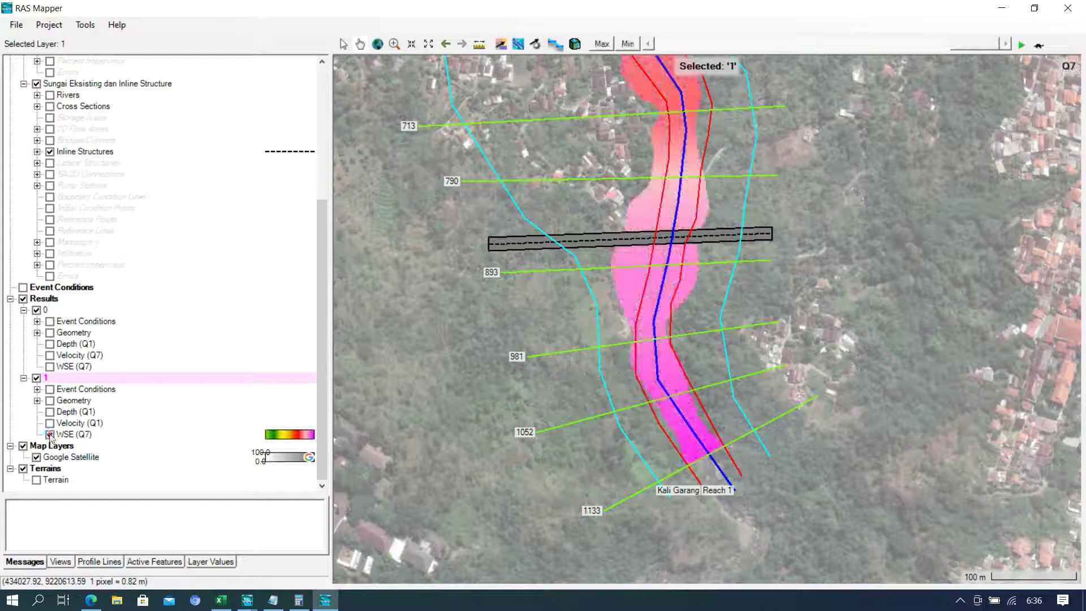
- Inspect result 1's Q7 inundation along the whole reach, from the inline structure down to the downstream end at section 18
drag(770, 151, 812, 235)
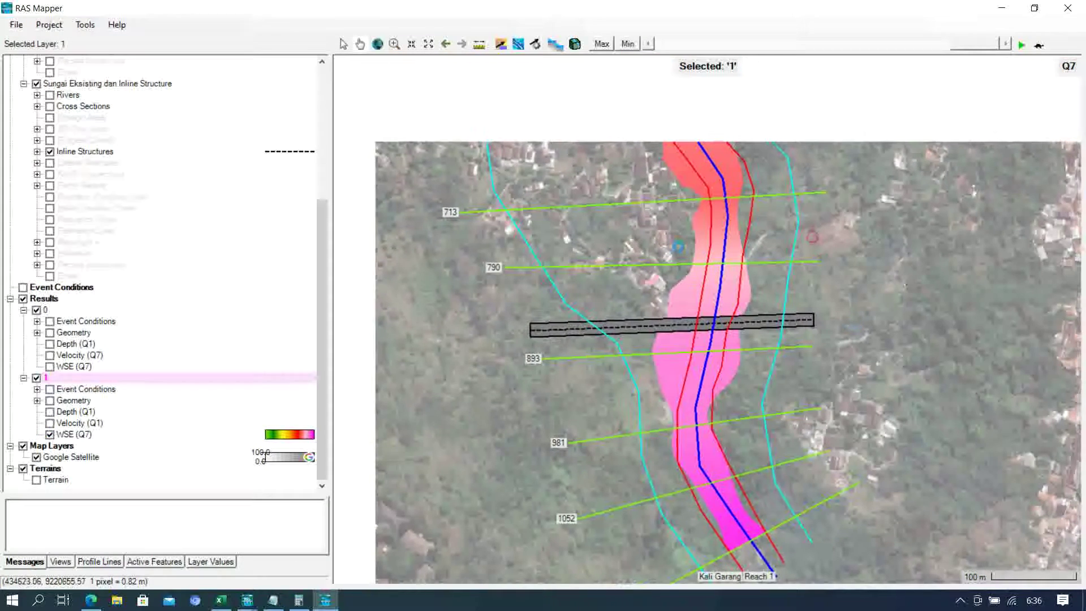
scroll(681, 304, down, 1)
scroll(681, 304, down, 1)
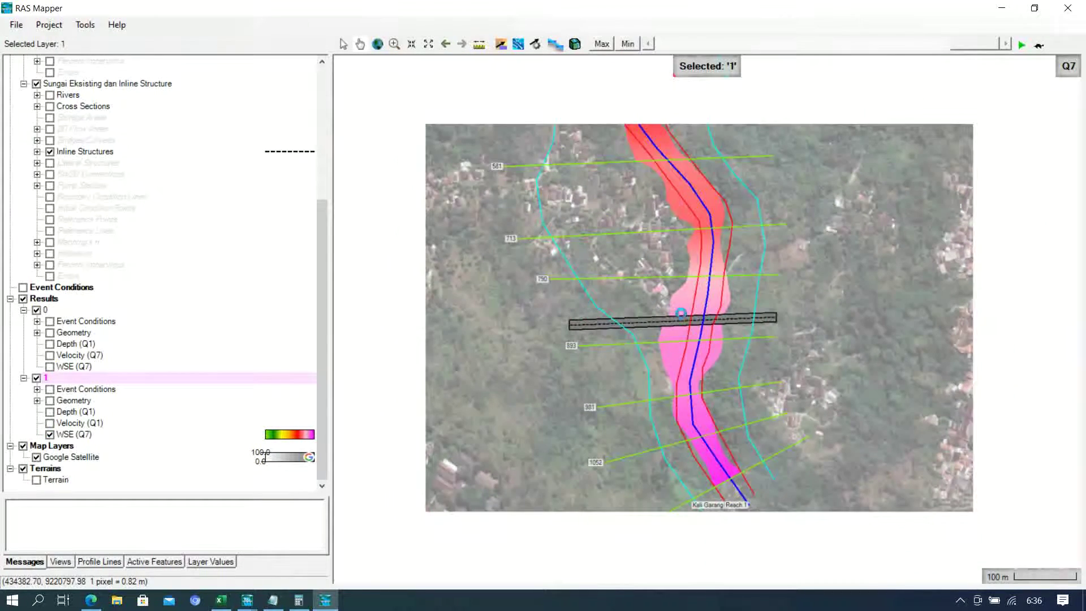
drag(818, 262, 801, 363)
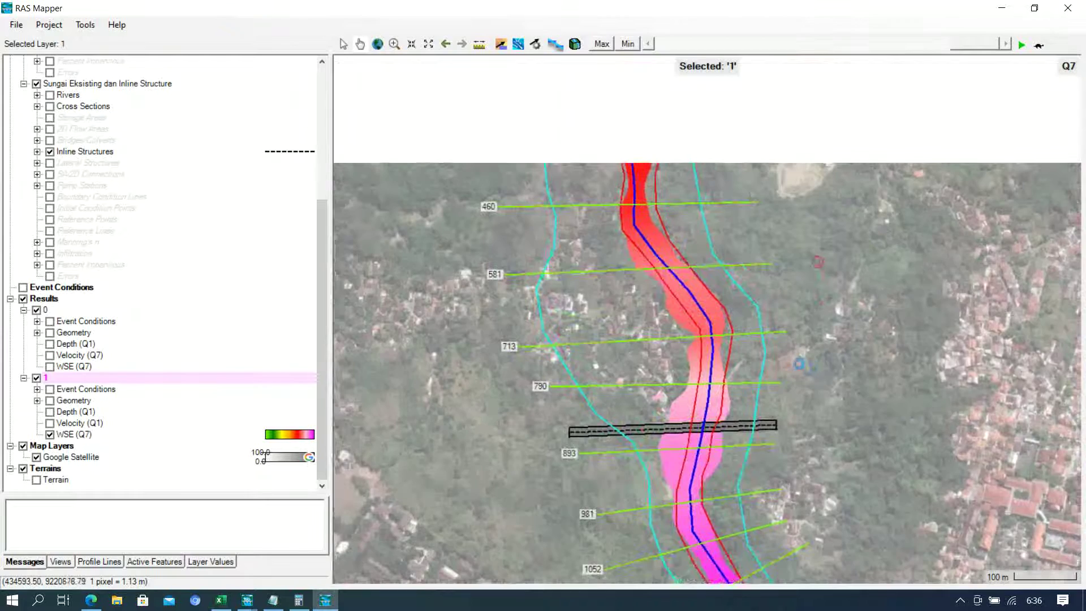
scroll(799, 369, down, 1)
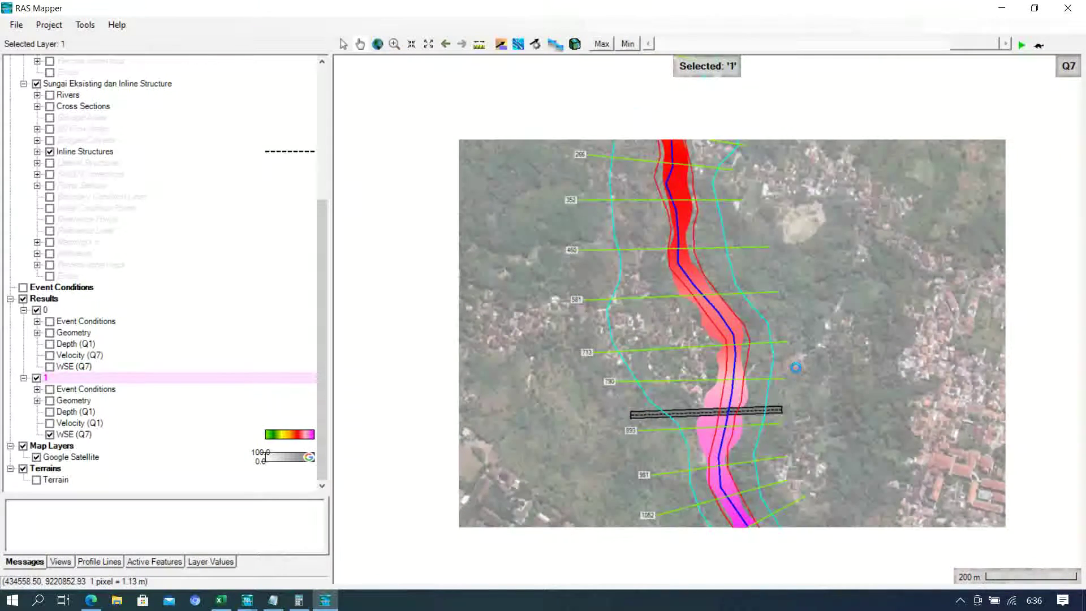
scroll(795, 367, down, 1)
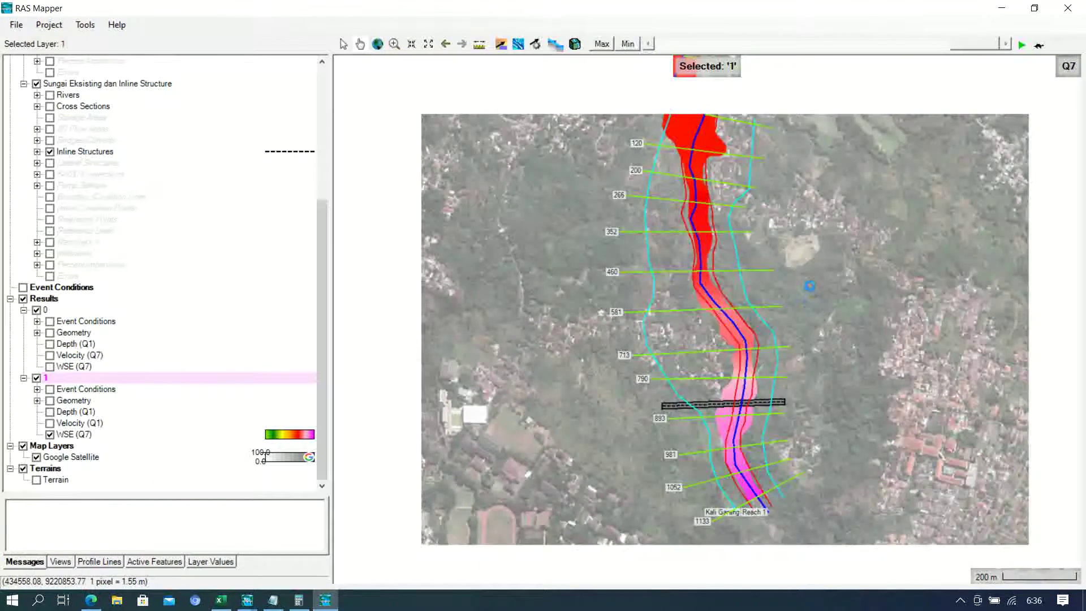
scroll(792, 322, down, 1)
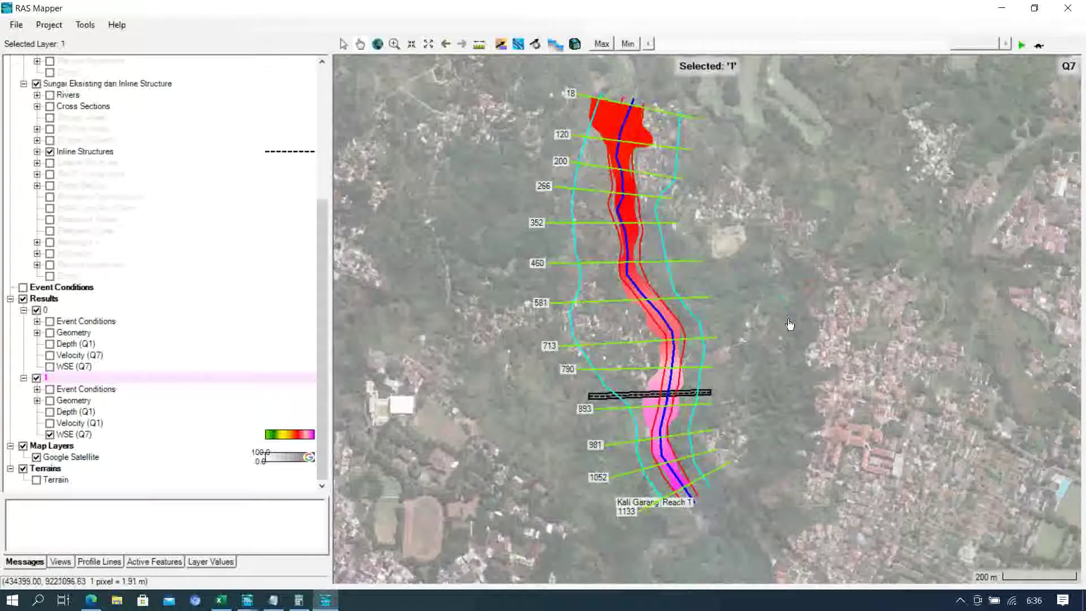
scroll(642, 84, up, 1)
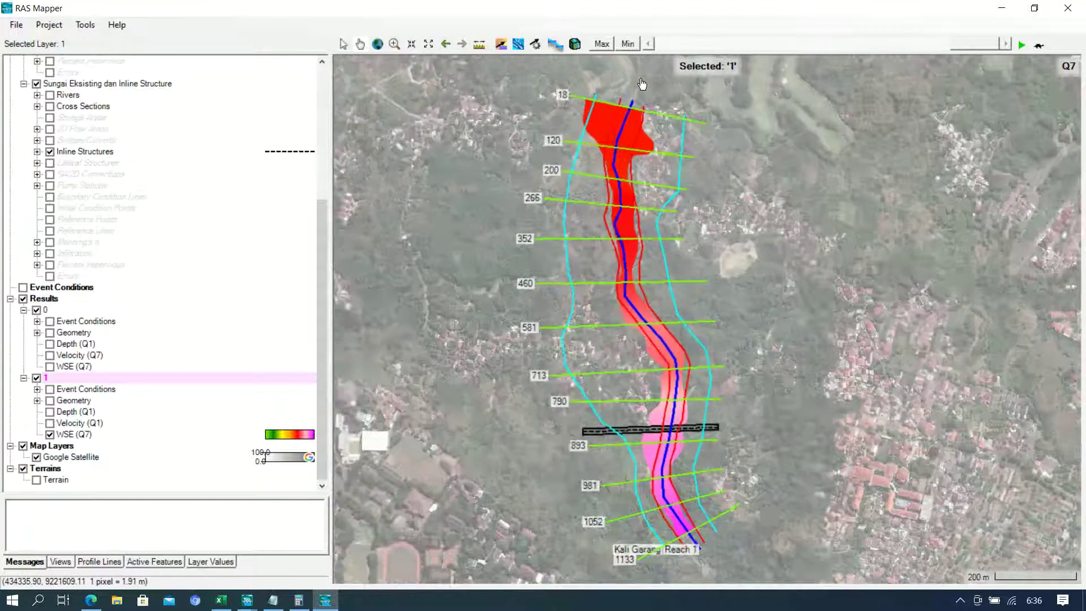
scroll(642, 85, up, 2)
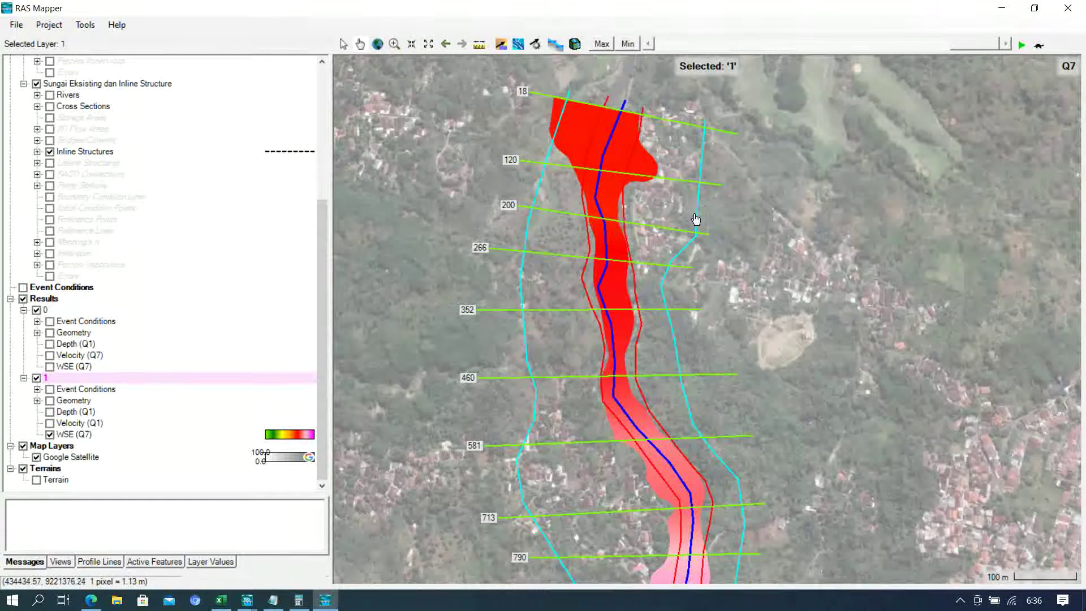
scroll(763, 419, down, 1)
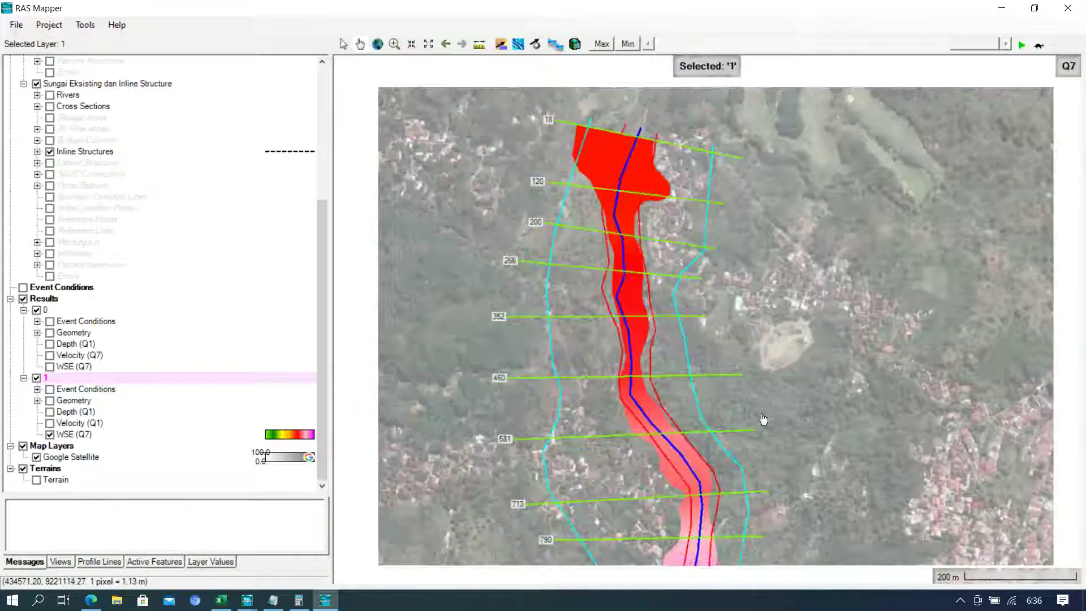
scroll(763, 418, down, 1)
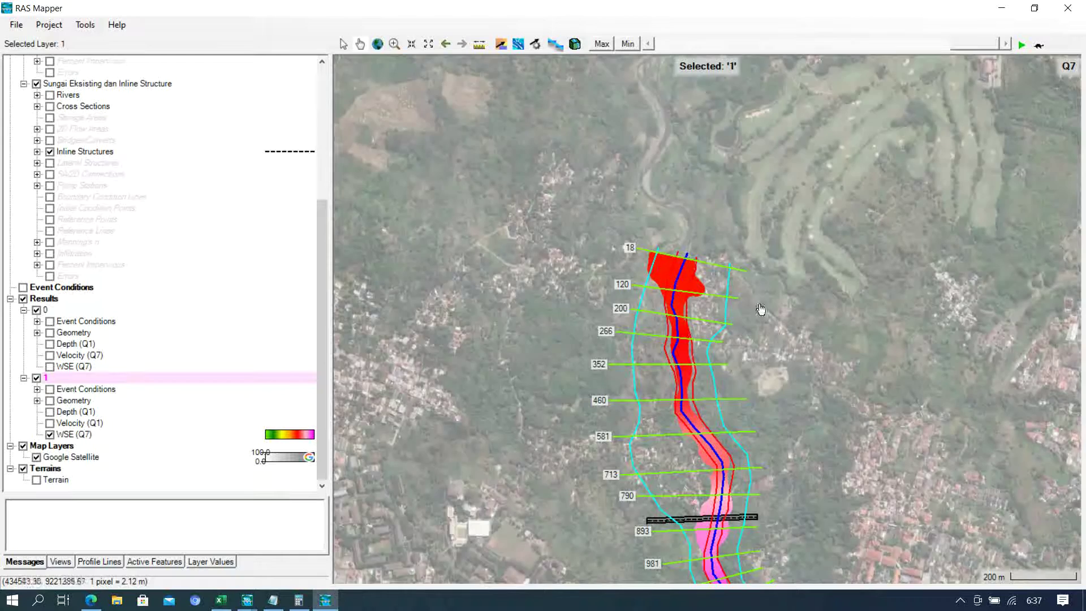
- Examine the satellite imagery of the river downstream of section 18, including the existing weir, and return to the modelled reach
scroll(760, 309, down, 1)
drag(775, 216, 764, 478)
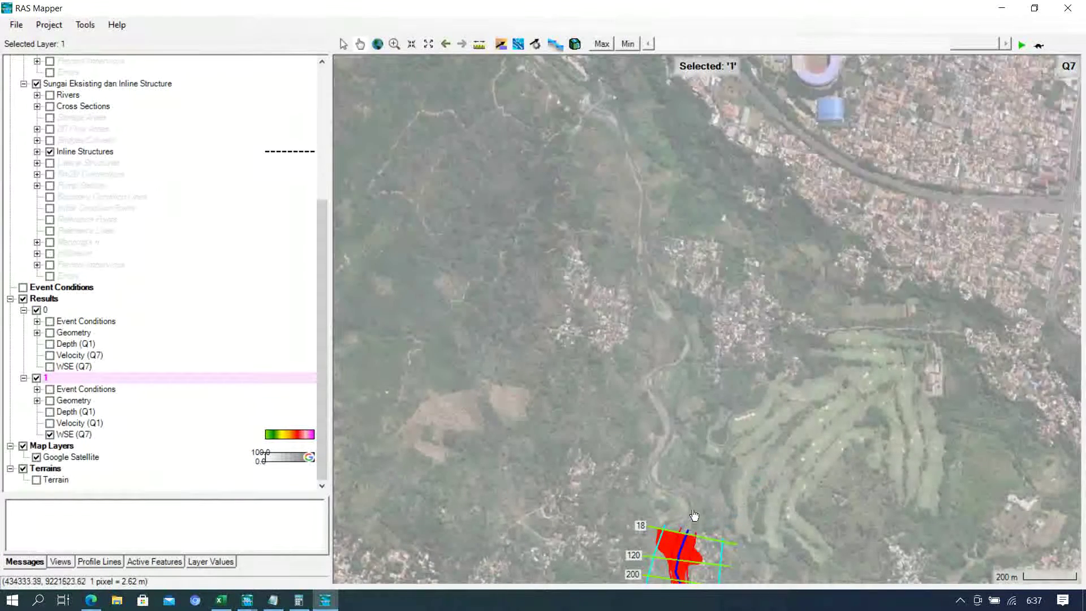
drag(693, 210, 682, 458)
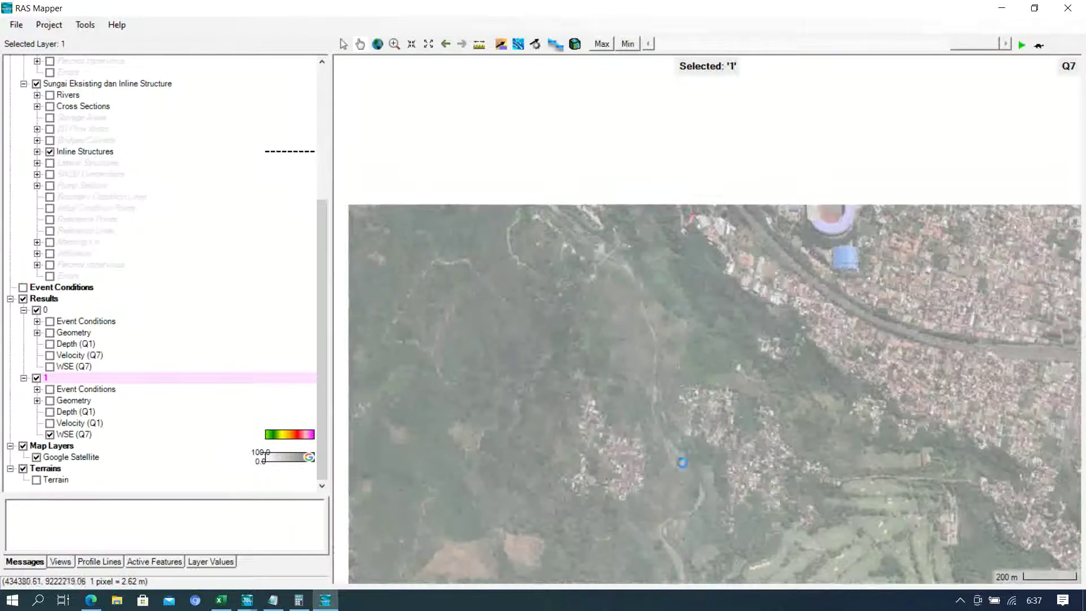
scroll(668, 418, up, 4)
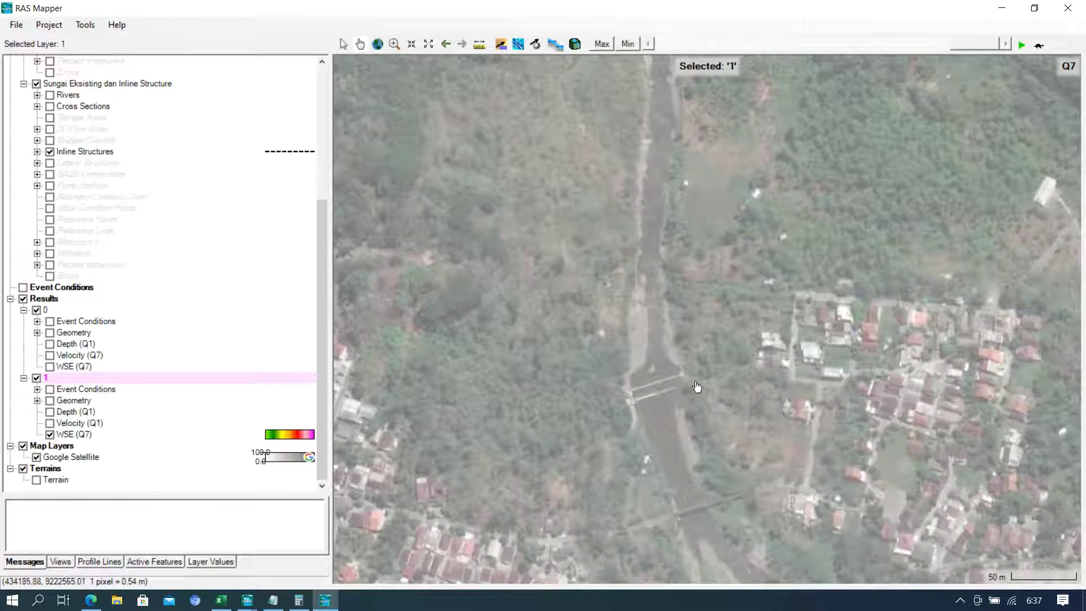
scroll(567, 207, down, 1)
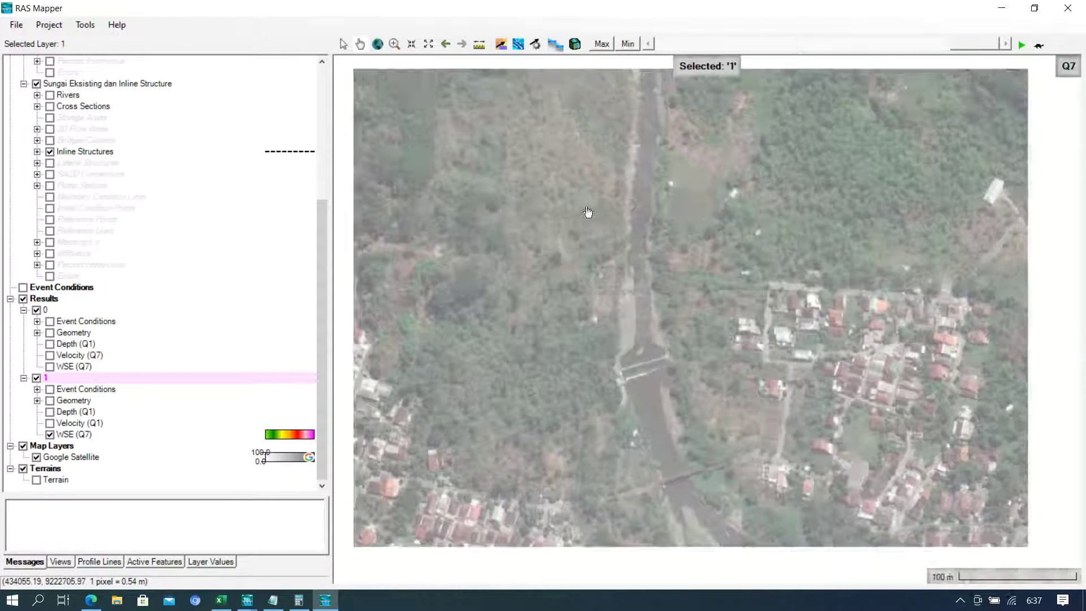
scroll(583, 213, down, 1)
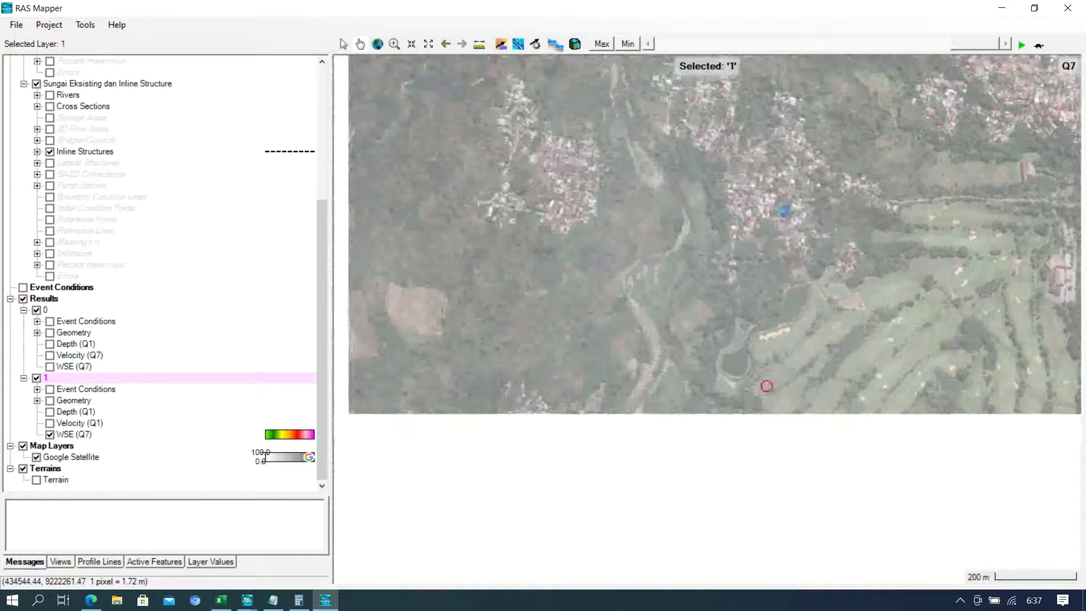
drag(774, 395, 751, 148)
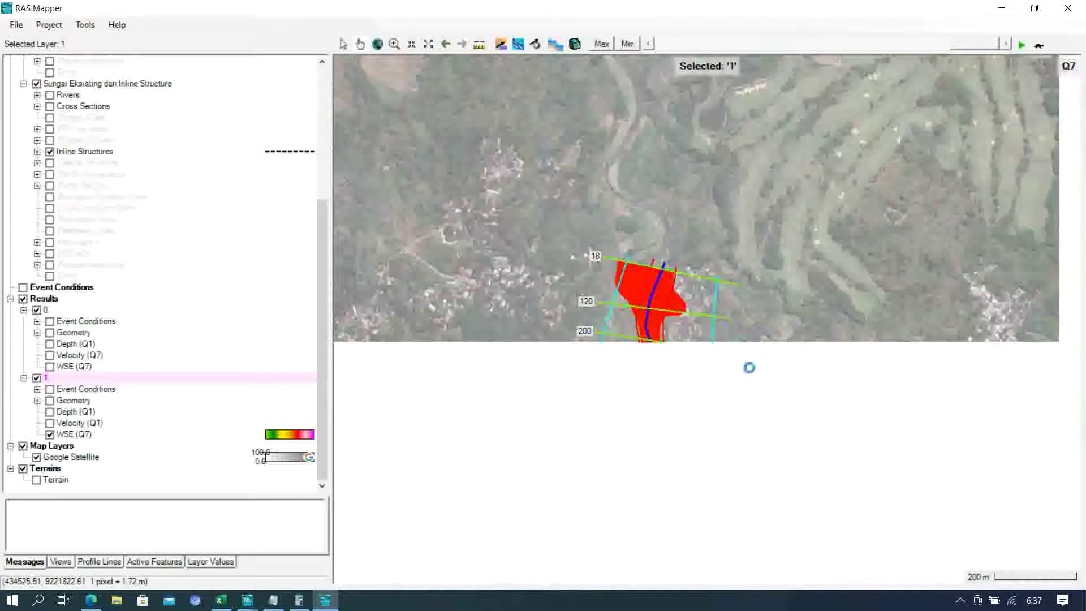
drag(798, 433, 796, 228)
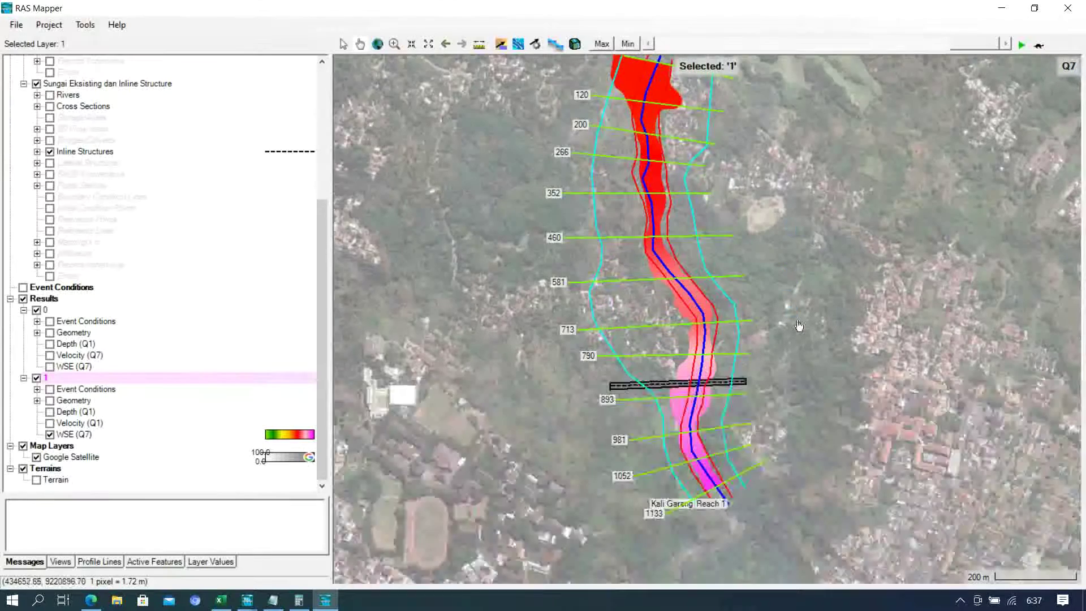
drag(799, 299, 800, 328)
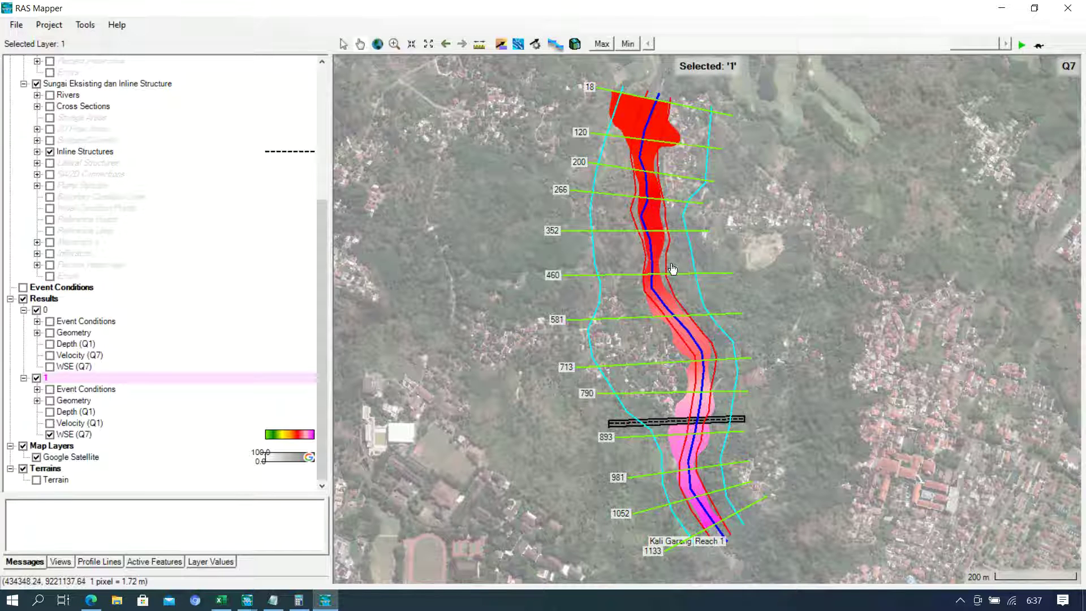
- Close RAS Mapper and reposition the HEC-RAS main window over the plan notes
mouse_move(322, 326)
mouse_down()
mouse_move(326, 296)
mouse_move(339, 334)
mouse_up()
mouse_move(692, 496)
click(1034, 8)
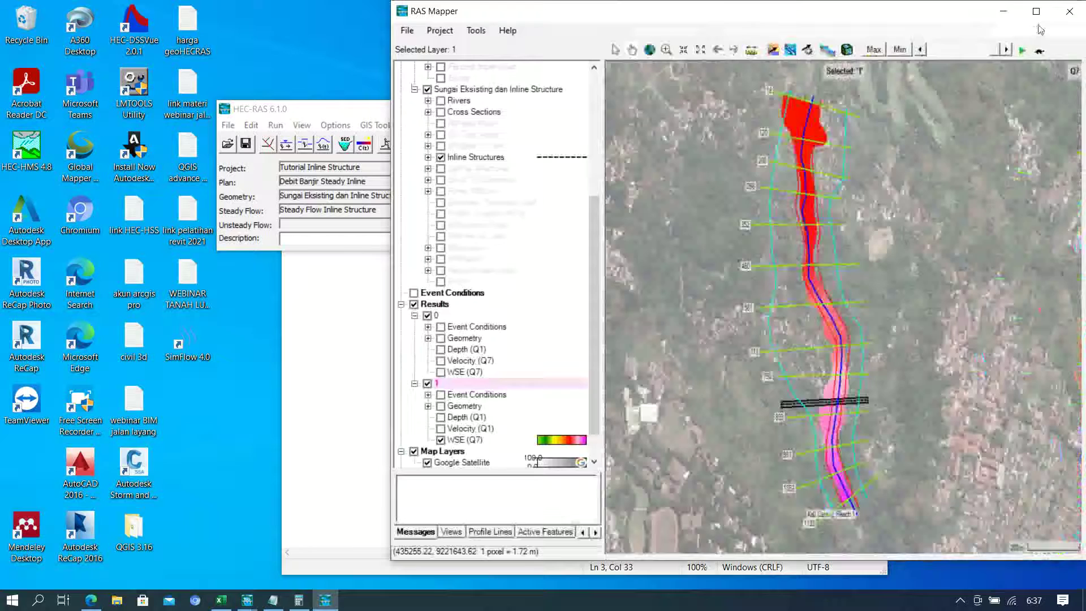
click(1075, 16)
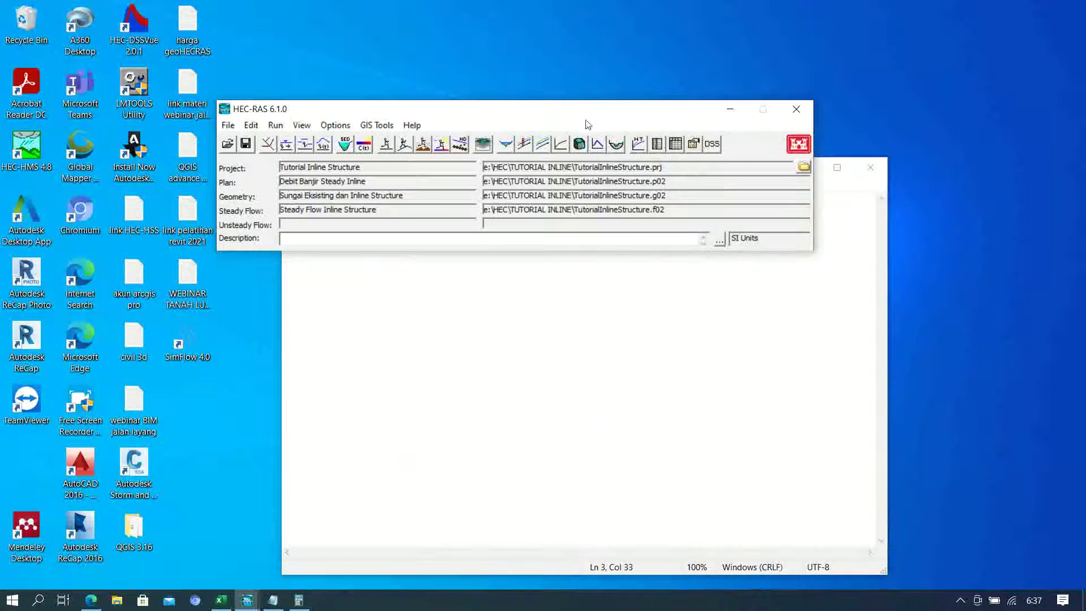
drag(587, 121, 595, 258)
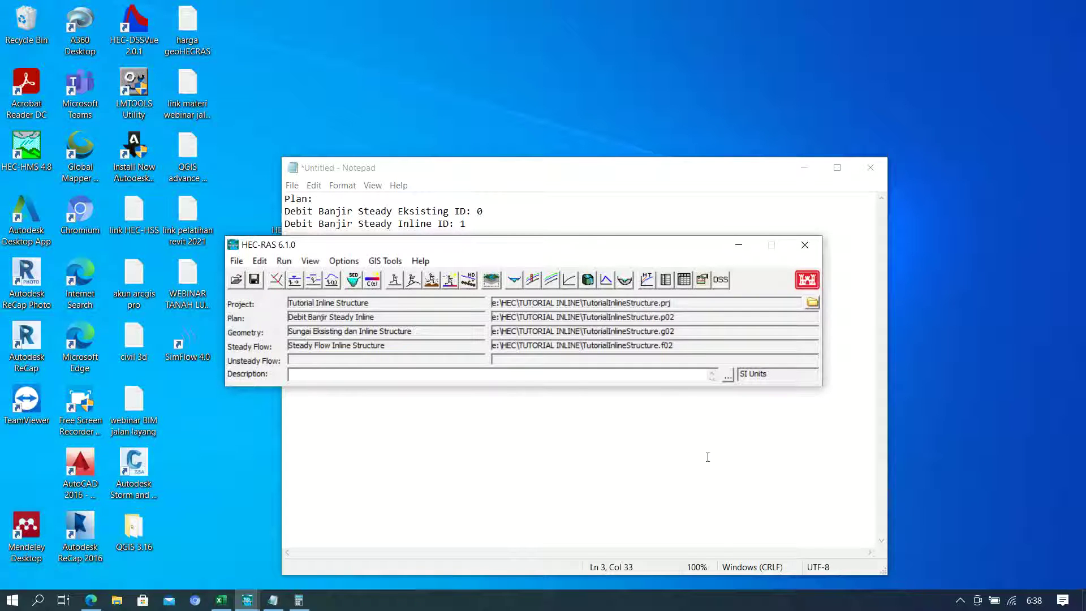
drag(643, 255, 609, 243)
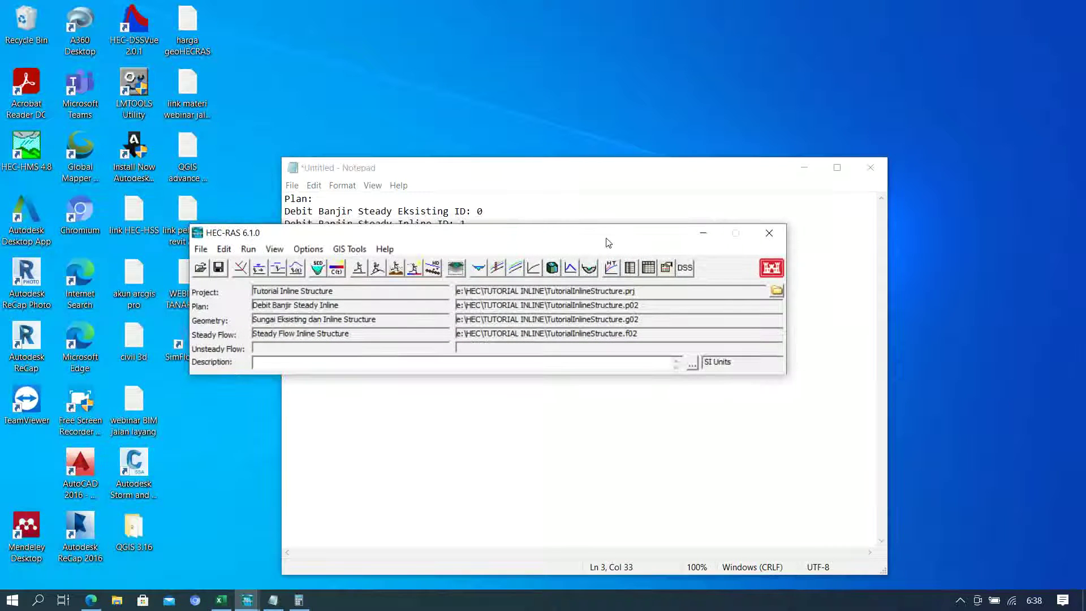
- Open the profile summary output table in a maximized window and switch it to Standard Table 1
click(648, 267)
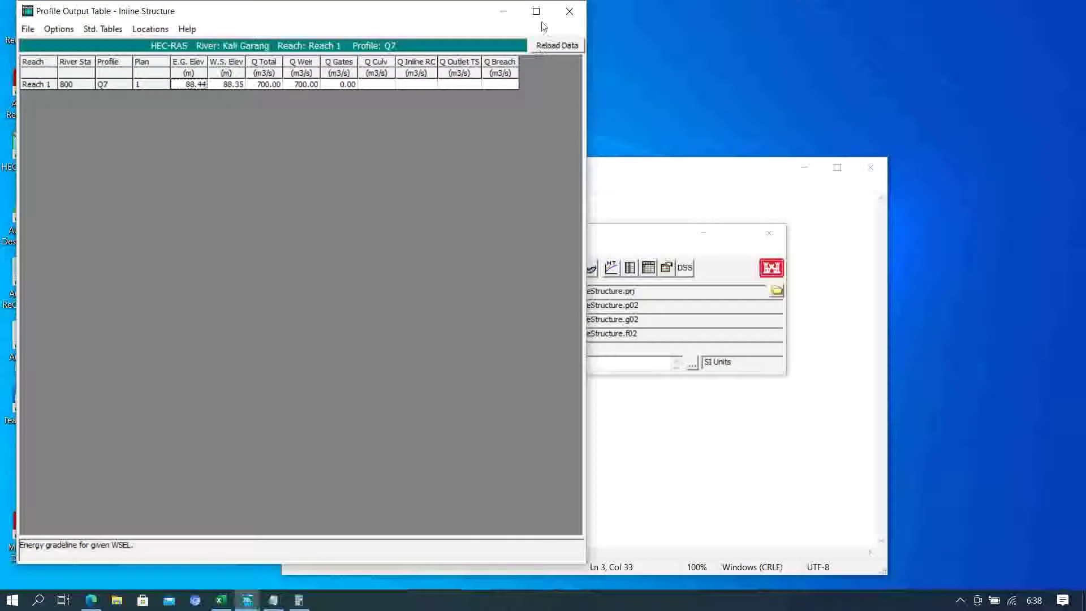
double_click(538, 11)
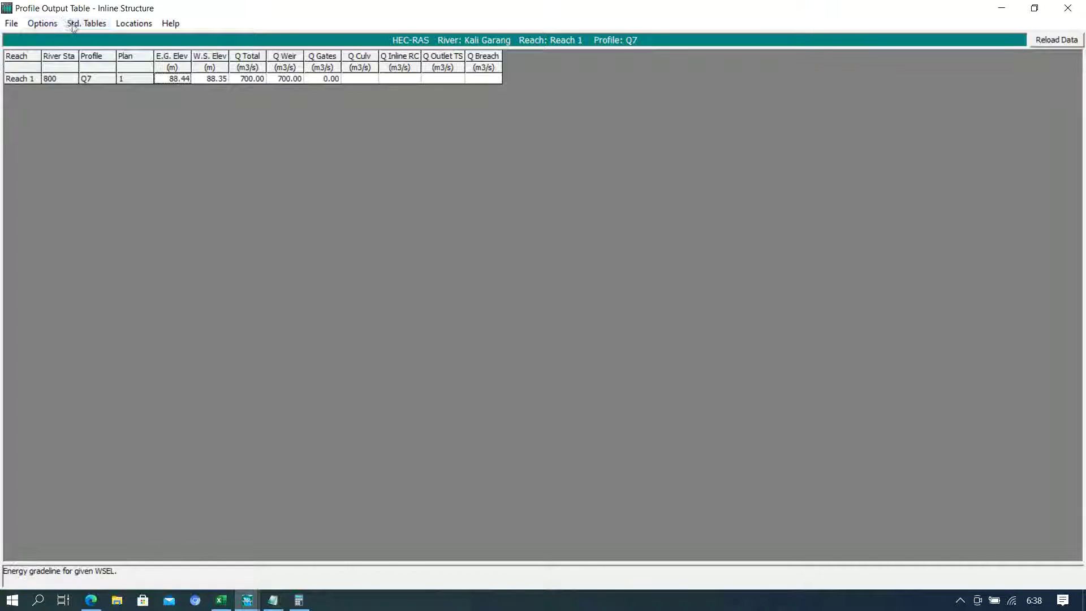
click(76, 25)
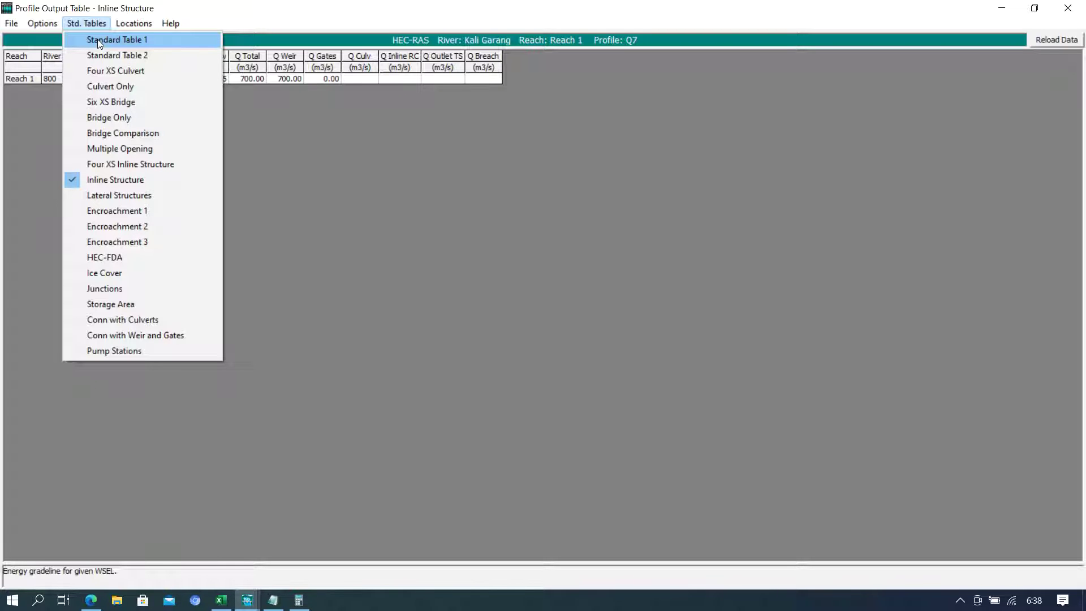
click(97, 40)
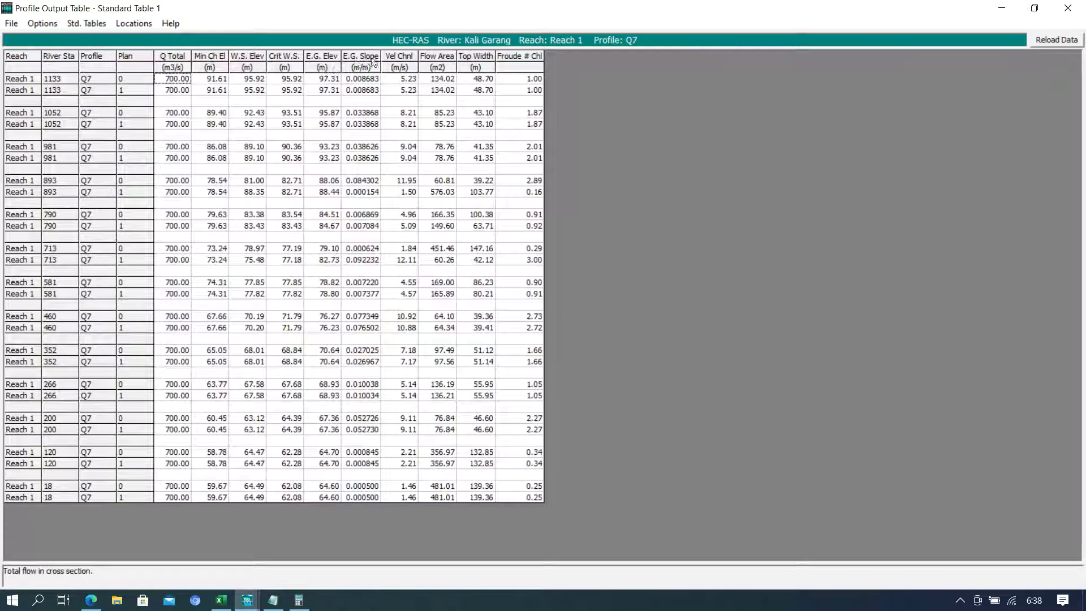
- Compare water surface, critical water surface, channel velocity, flow area, top width and Froude number for both plans in Standard Table 1
drag(257, 57, 281, 64)
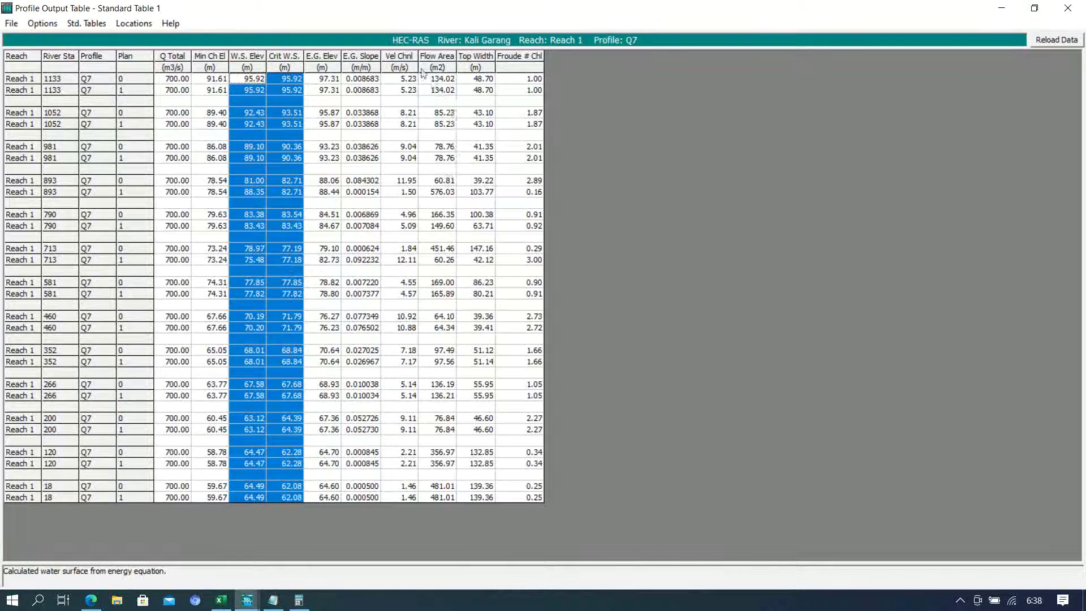
drag(405, 58, 434, 65)
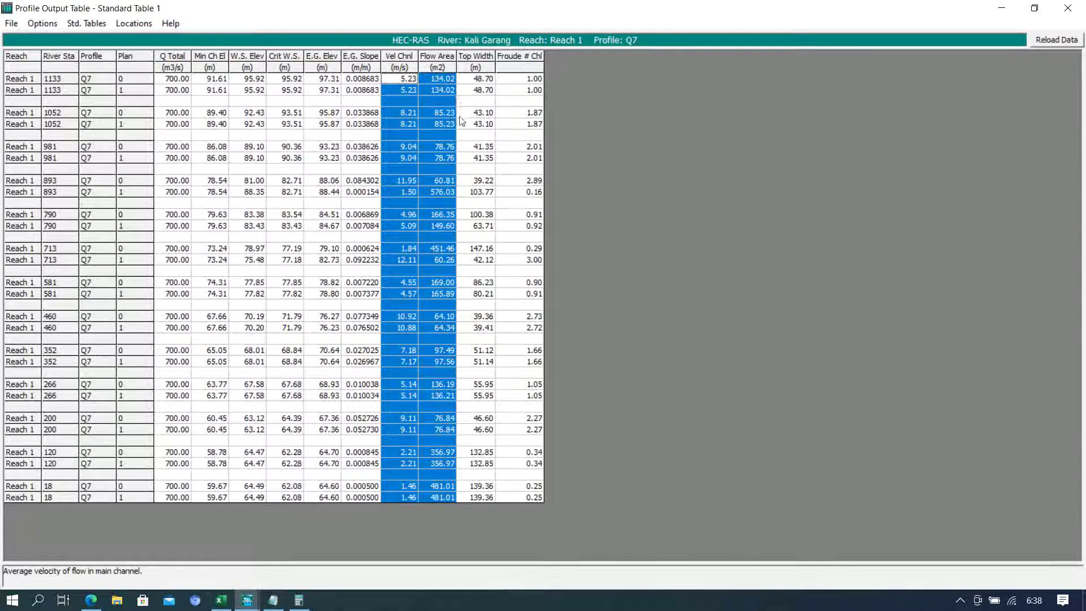
click(445, 59)
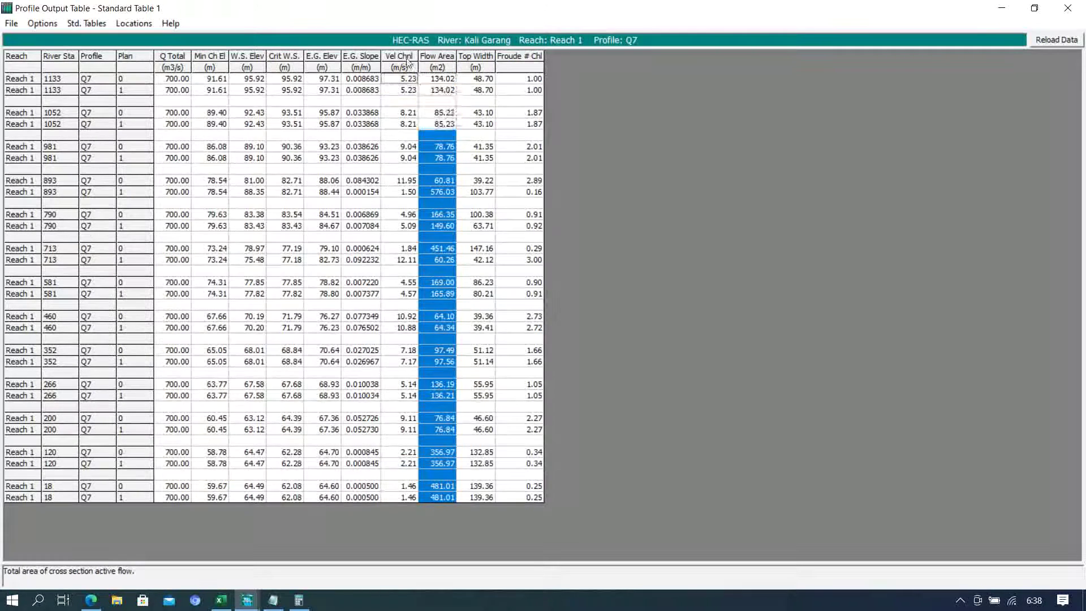
drag(411, 65, 428, 64)
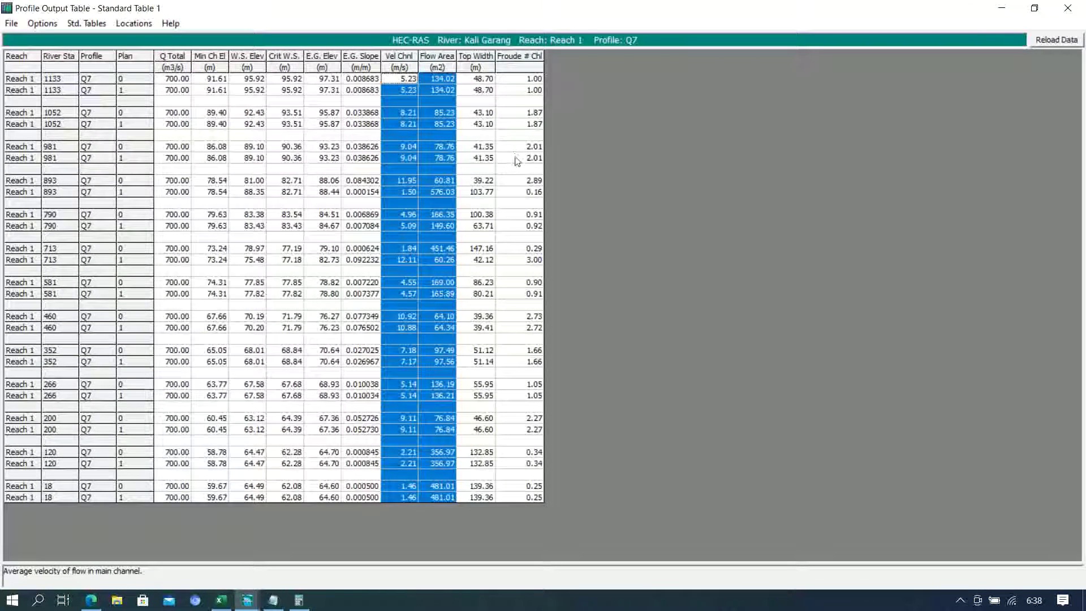
click(514, 61)
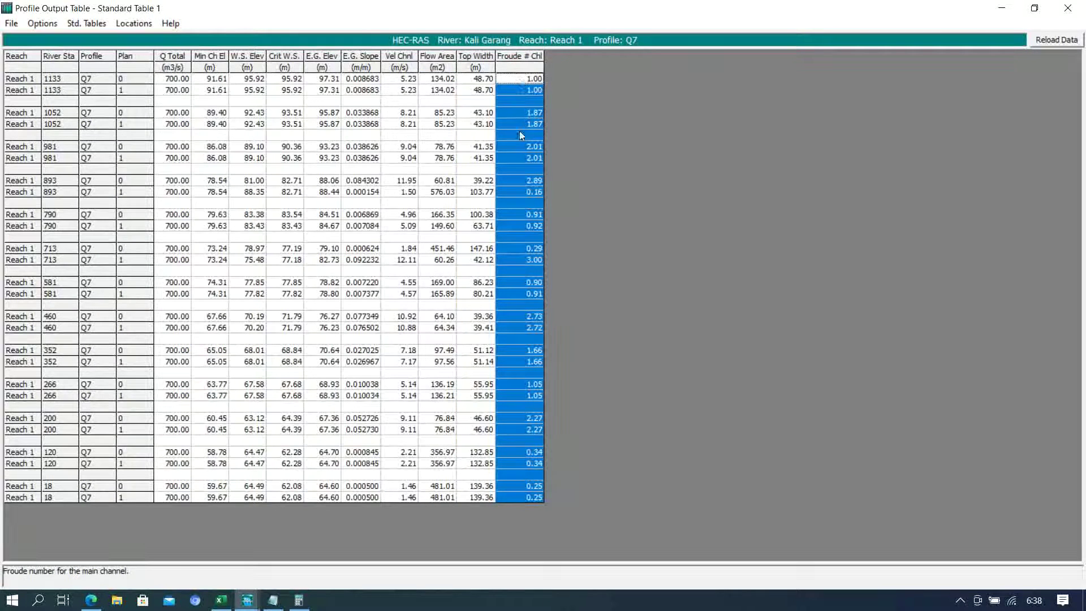
drag(436, 57, 472, 62)
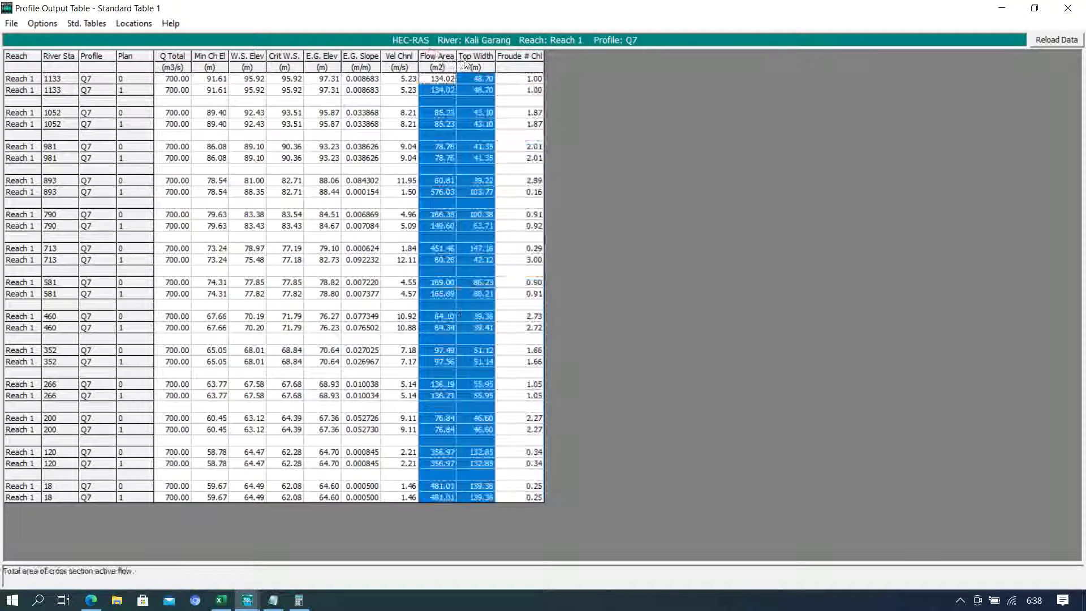
click(475, 90)
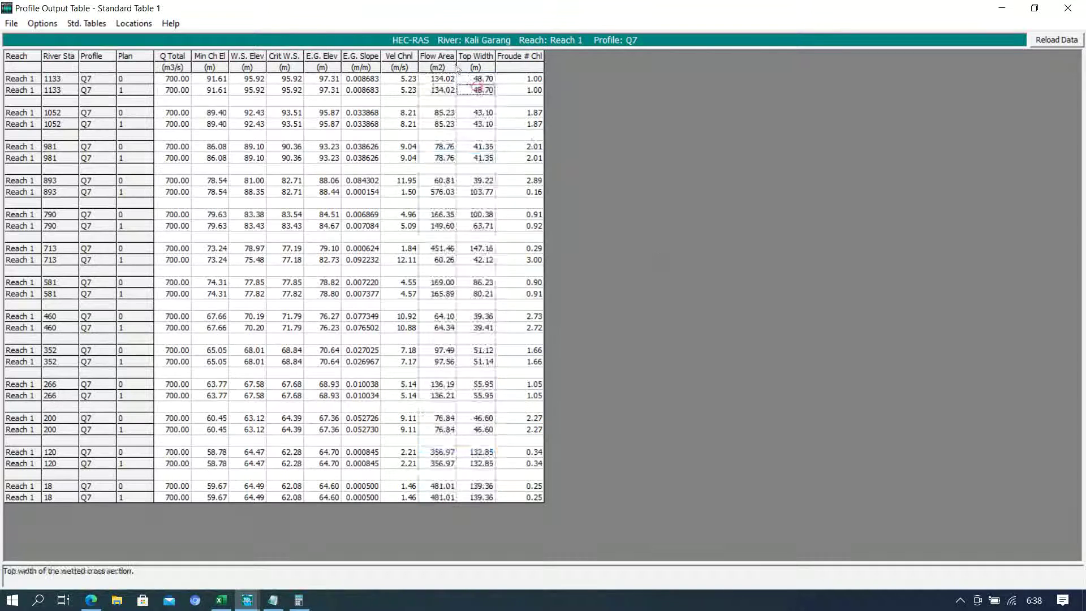
drag(406, 58, 438, 59)
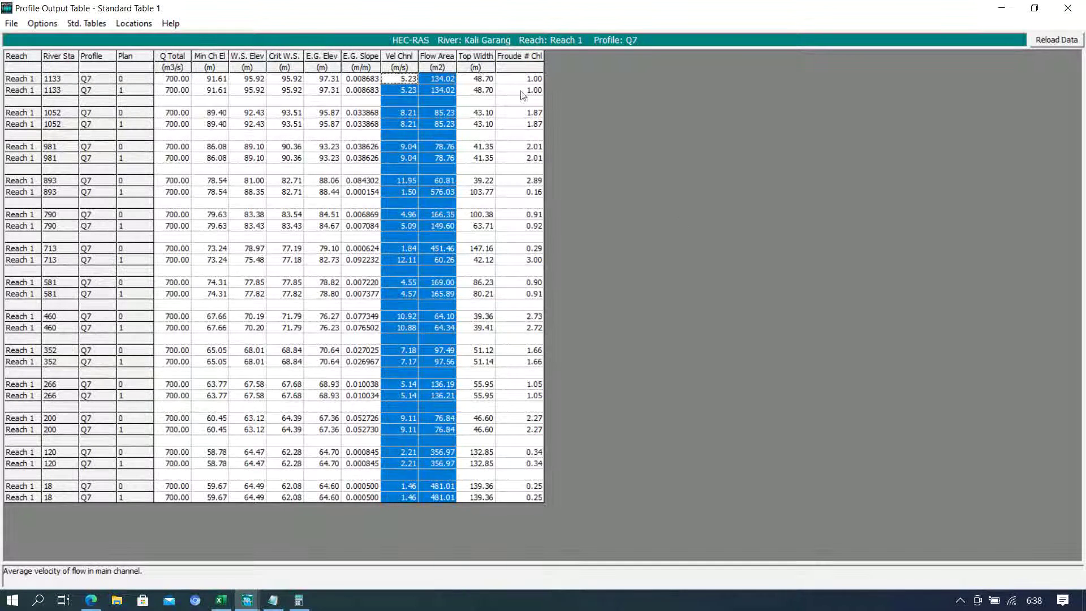
- Switch the output table to the Inline Structure standard table and check the culvert and gate flows for profile Q7
click(87, 23)
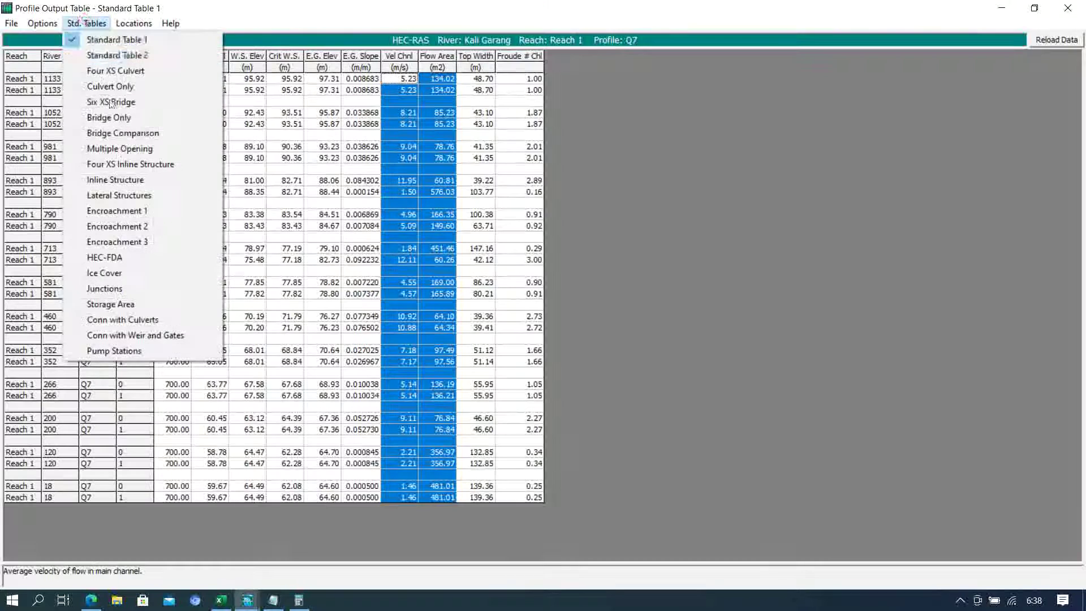
click(132, 179)
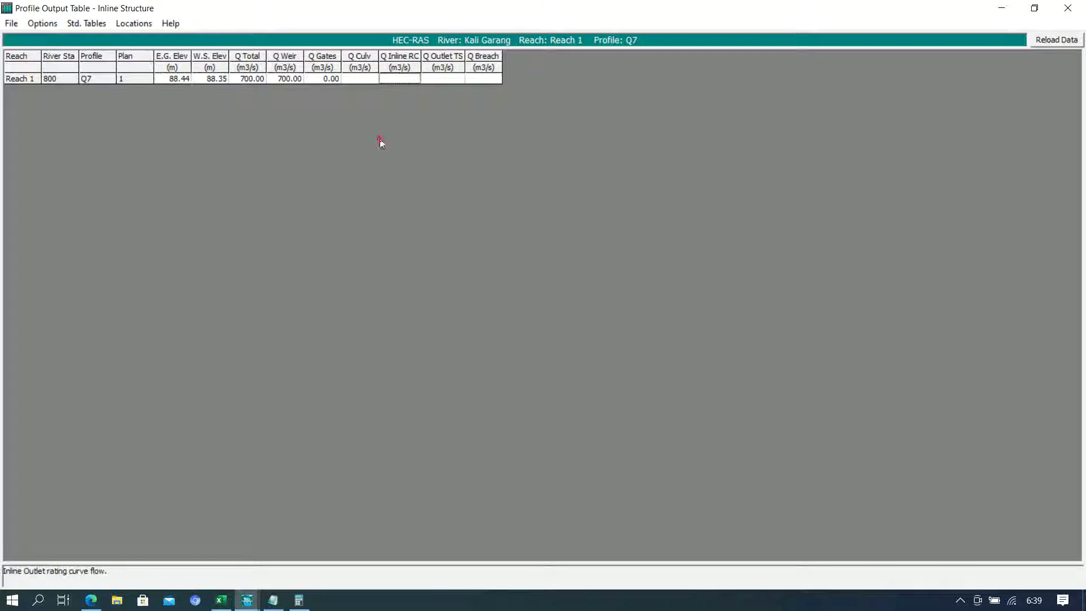
click(358, 79)
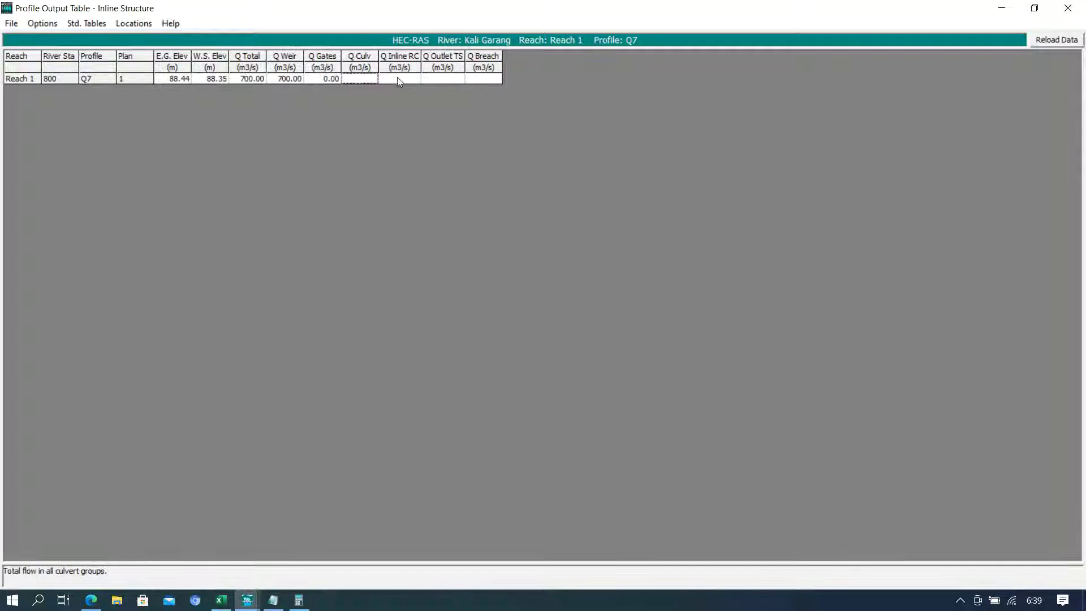
click(317, 79)
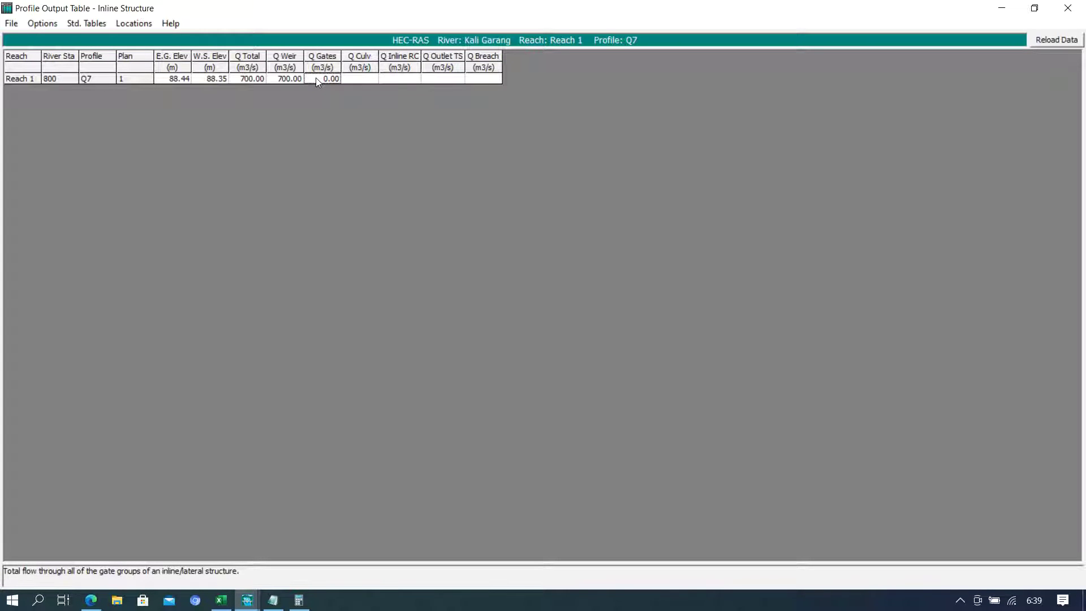
- Include all seven profiles, Q1 to Q7, in the Inline Structure output table
click(50, 24)
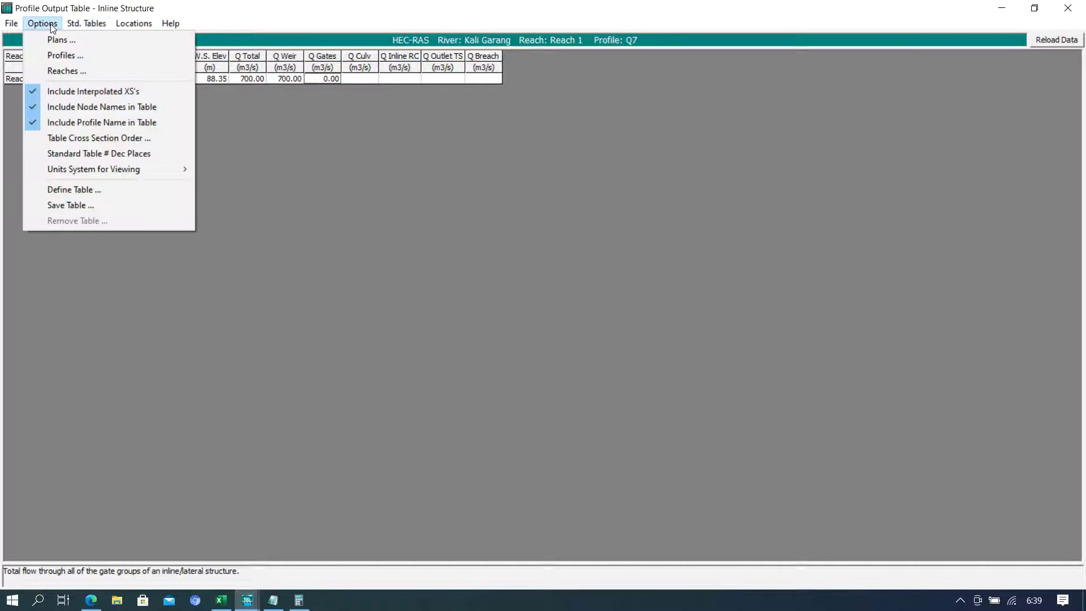
click(66, 55)
click(545, 305)
click(513, 366)
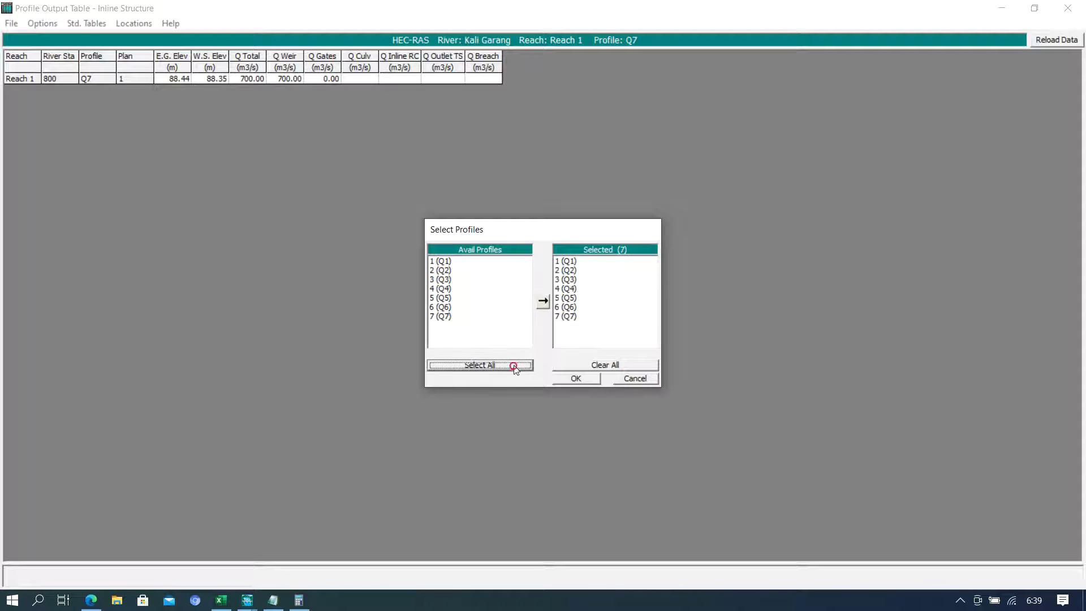
click(587, 379)
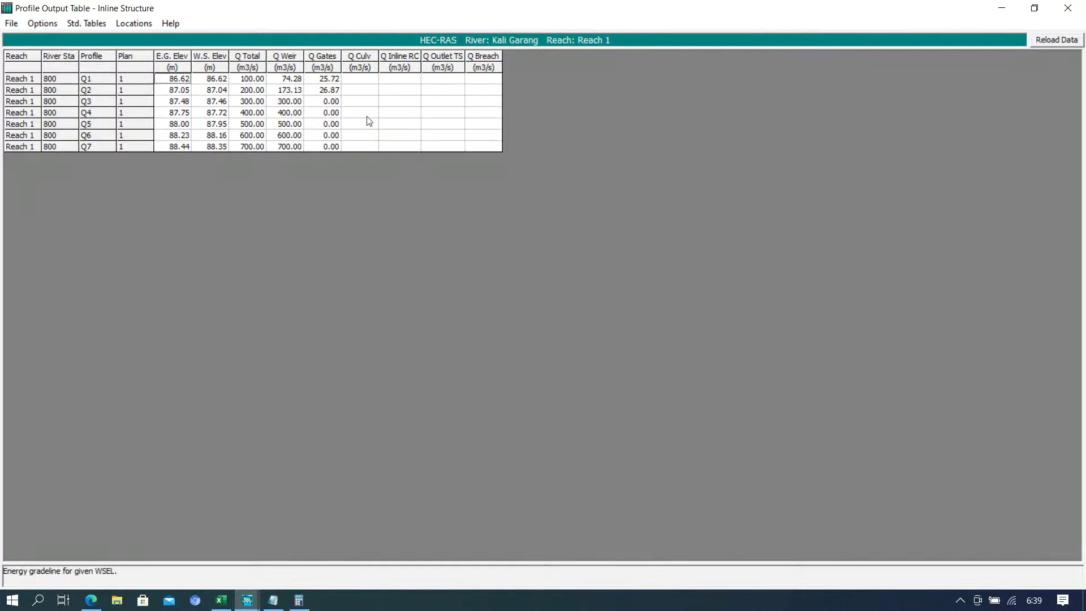
- Review the weir flow for profiles Q1 to Q7 at the inline structure, comparing Q1 and Q2 with the higher discharges
click(287, 79)
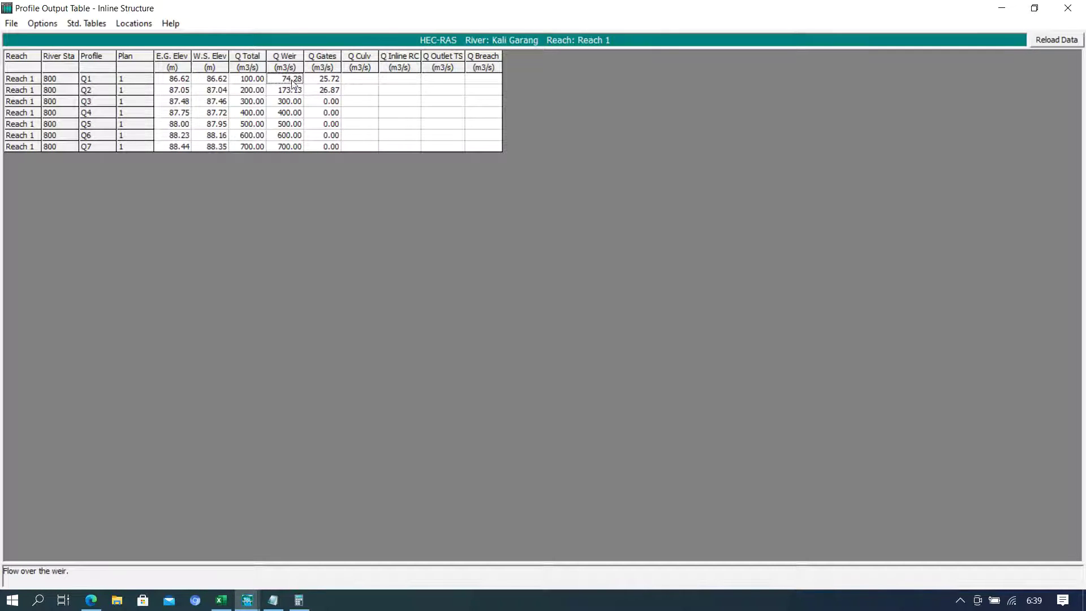
click(288, 90)
click(290, 80)
click(287, 89)
click(310, 109)
drag(289, 102, 314, 142)
drag(292, 102, 296, 146)
click(484, 146)
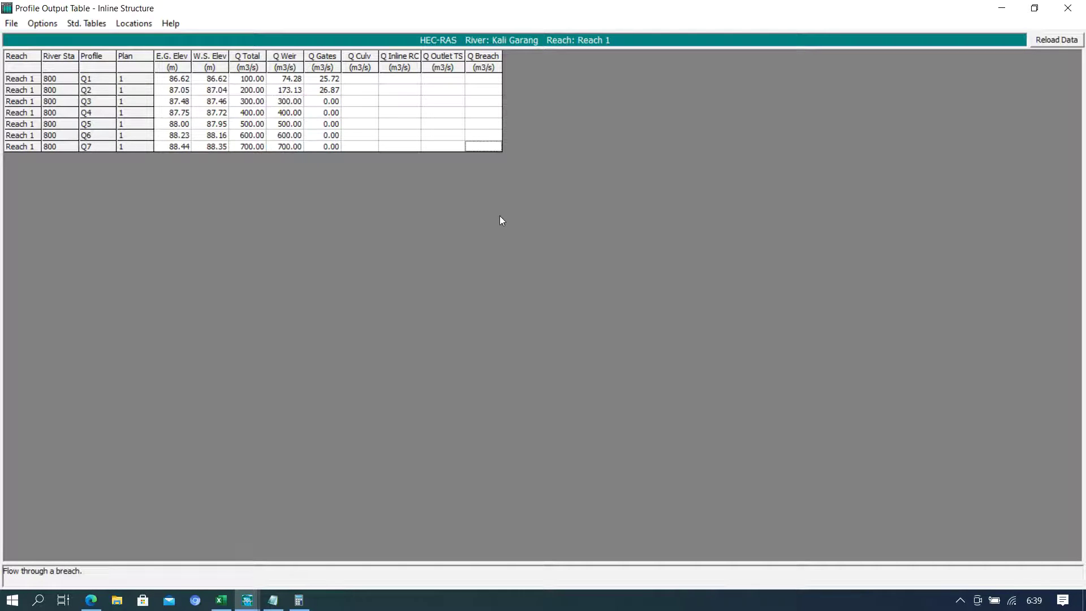
- Close the profile output table and reposition the HEC-RAS main window
click(1069, 8)
drag(561, 236, 604, 164)
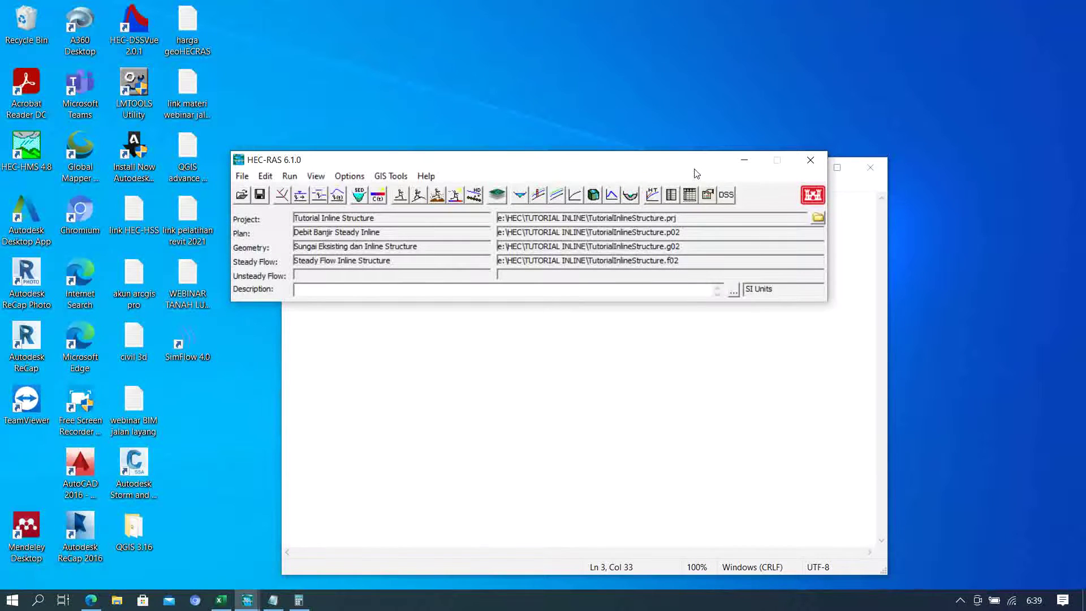
drag(654, 164, 668, 146)
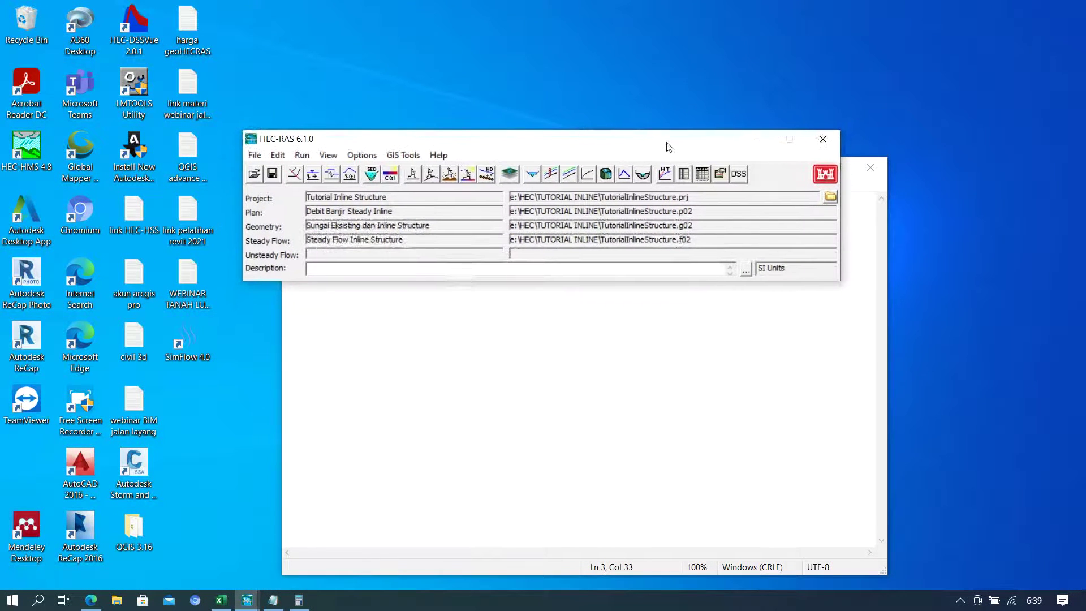
click(962, 603)
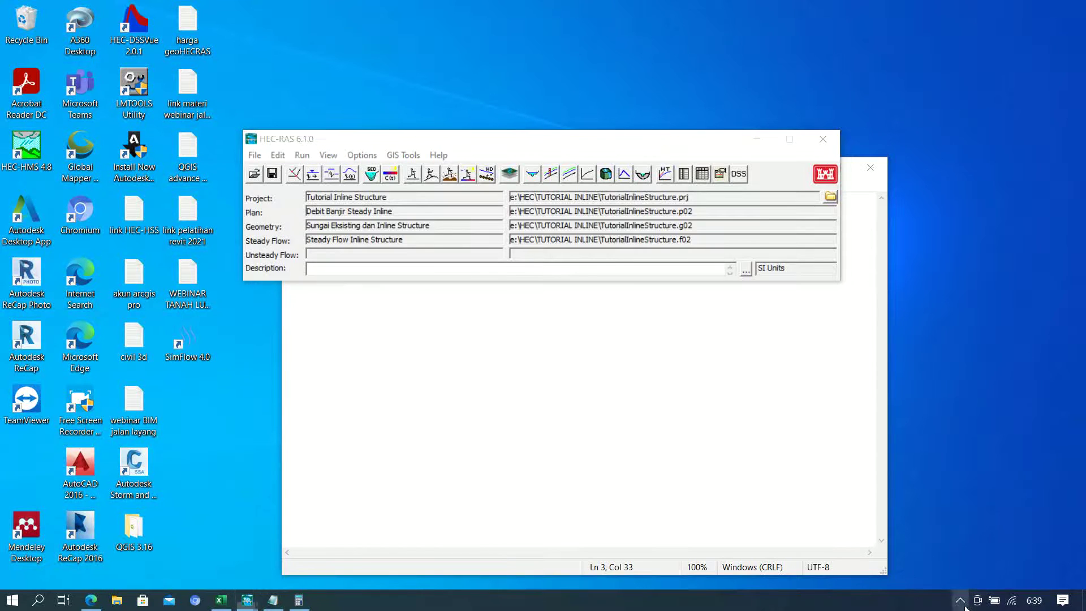
click(946, 574)
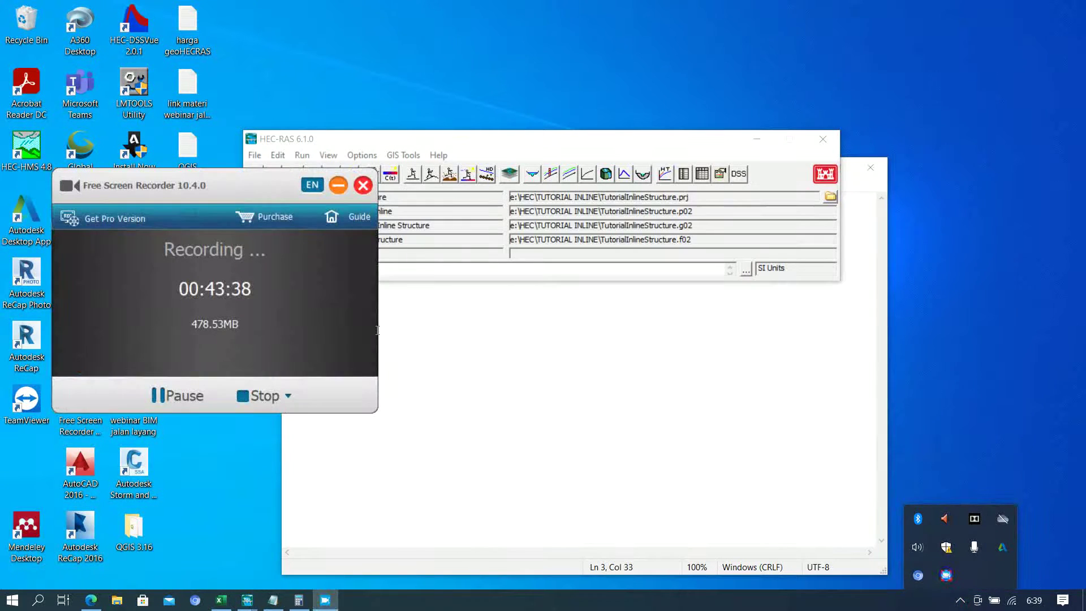